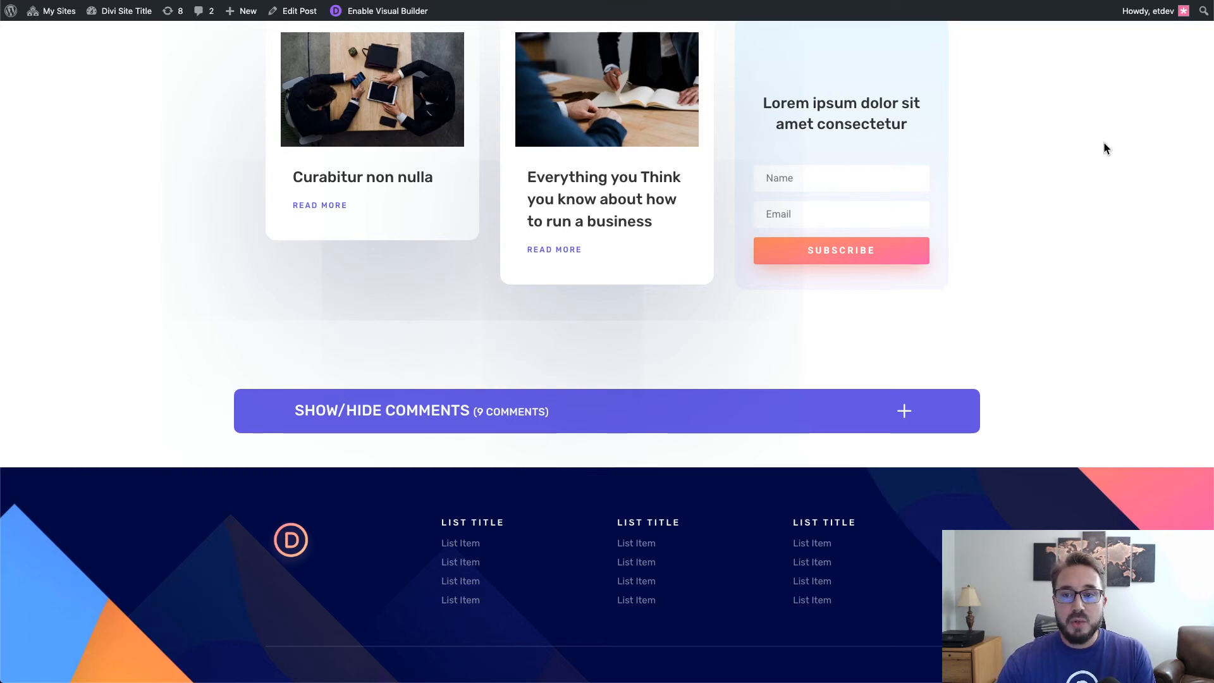
- Examine the lower part of the blog post, from the article text and author box through the related articles to the comments bar
scroll(1106, 148, "up", 10)
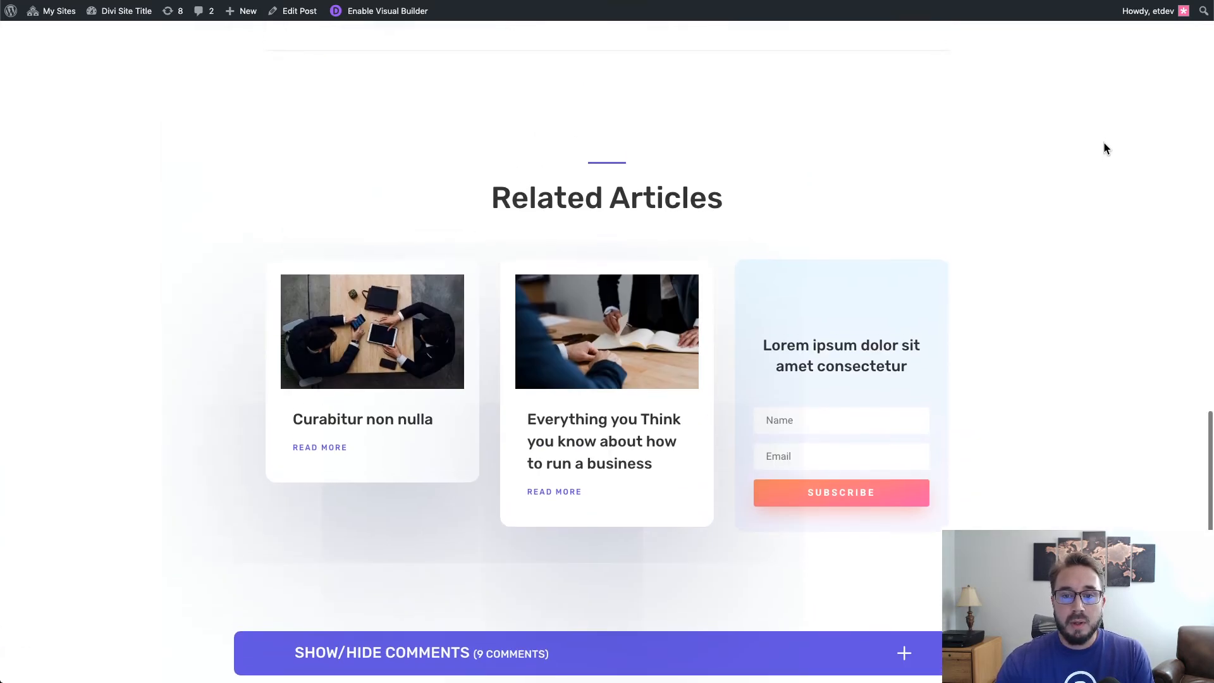
scroll(1106, 148, "up", 6)
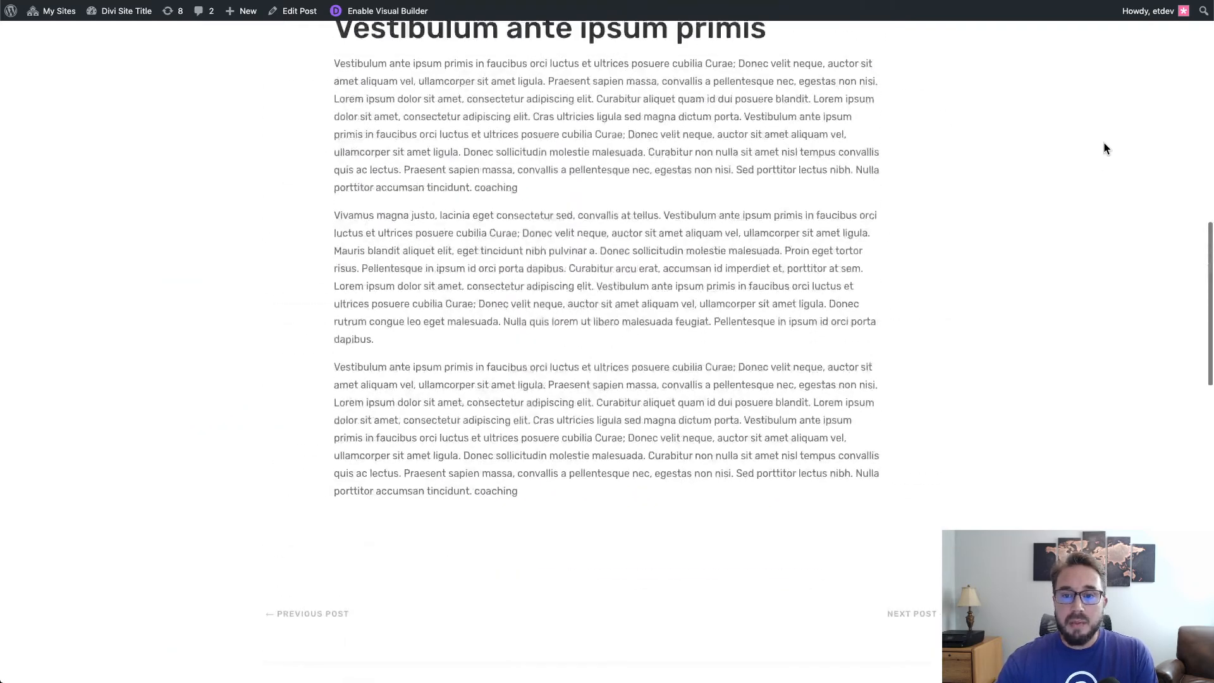
scroll(1106, 148, "down", 4)
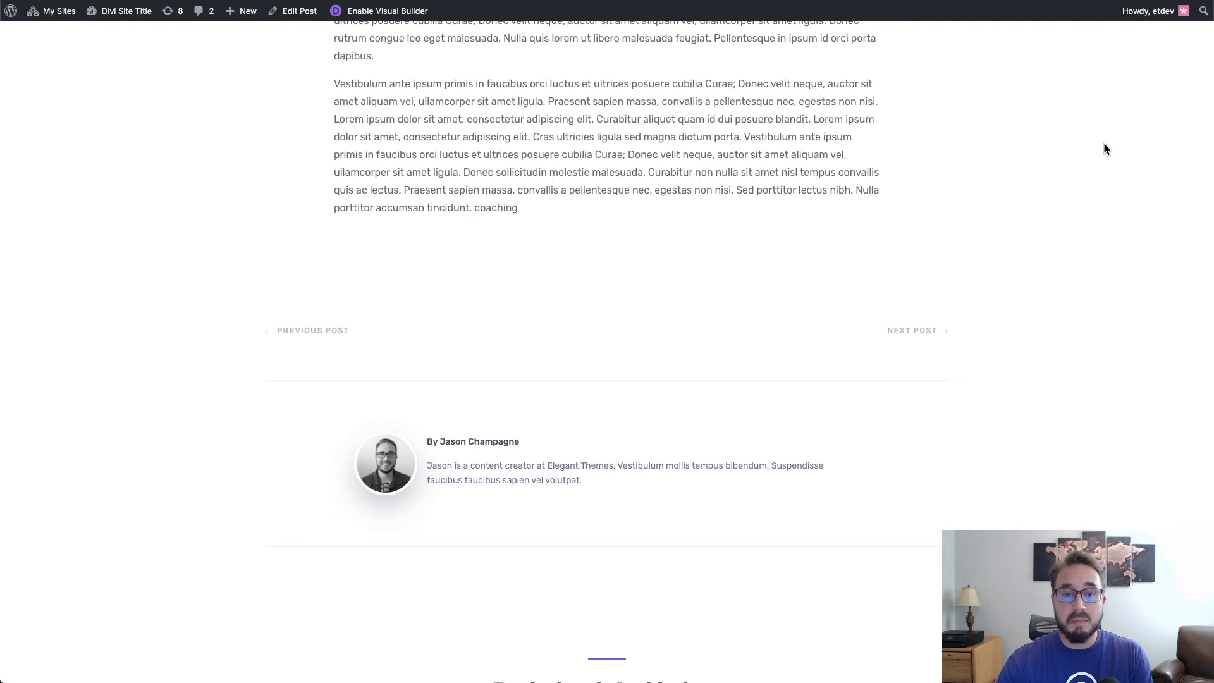
scroll(1105, 148, "down", 1)
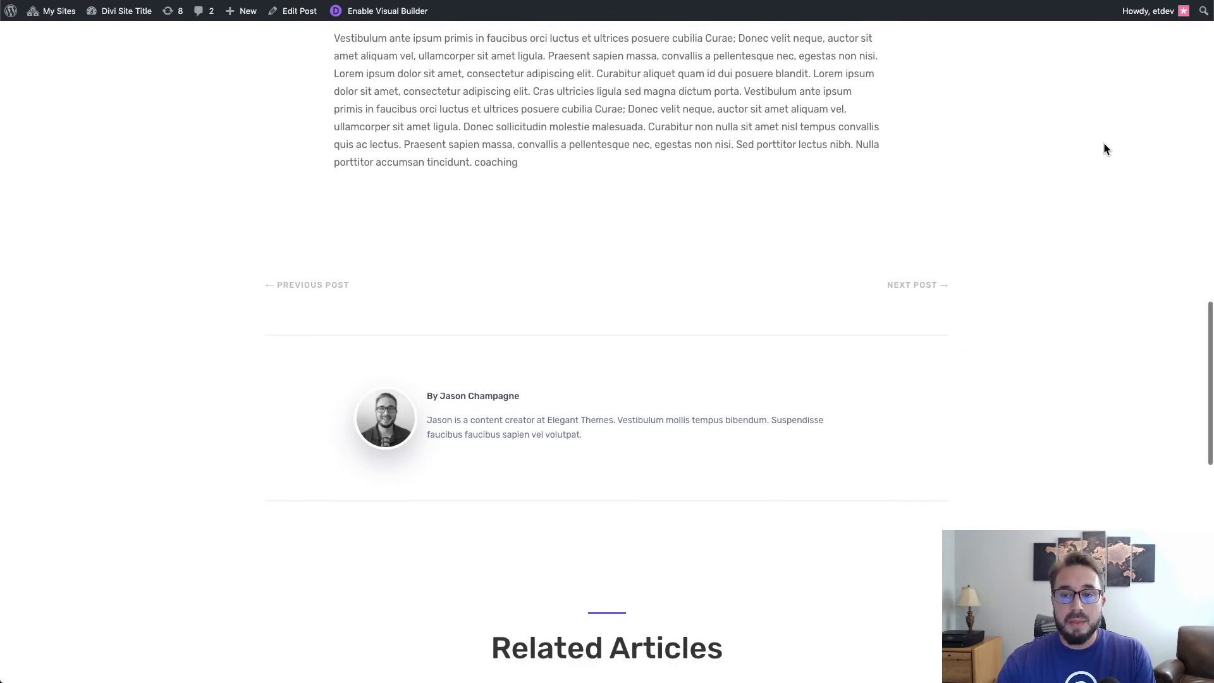
scroll(1106, 148, "down", 10)
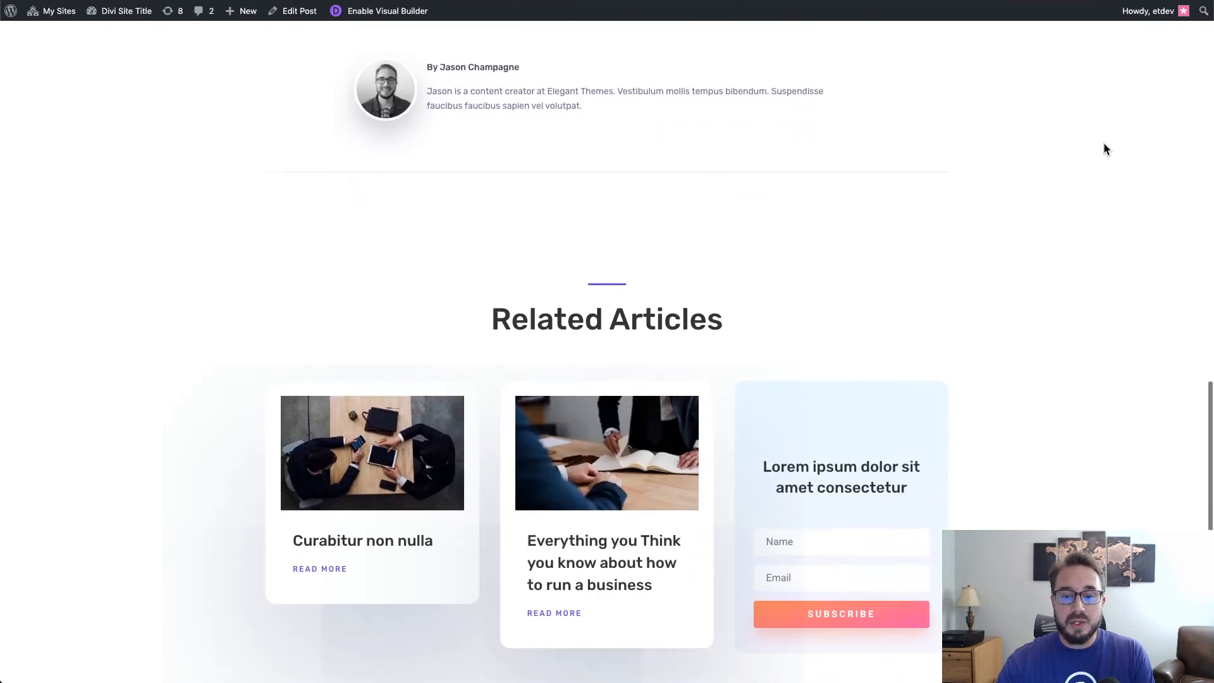
scroll(1106, 148, "down", 3)
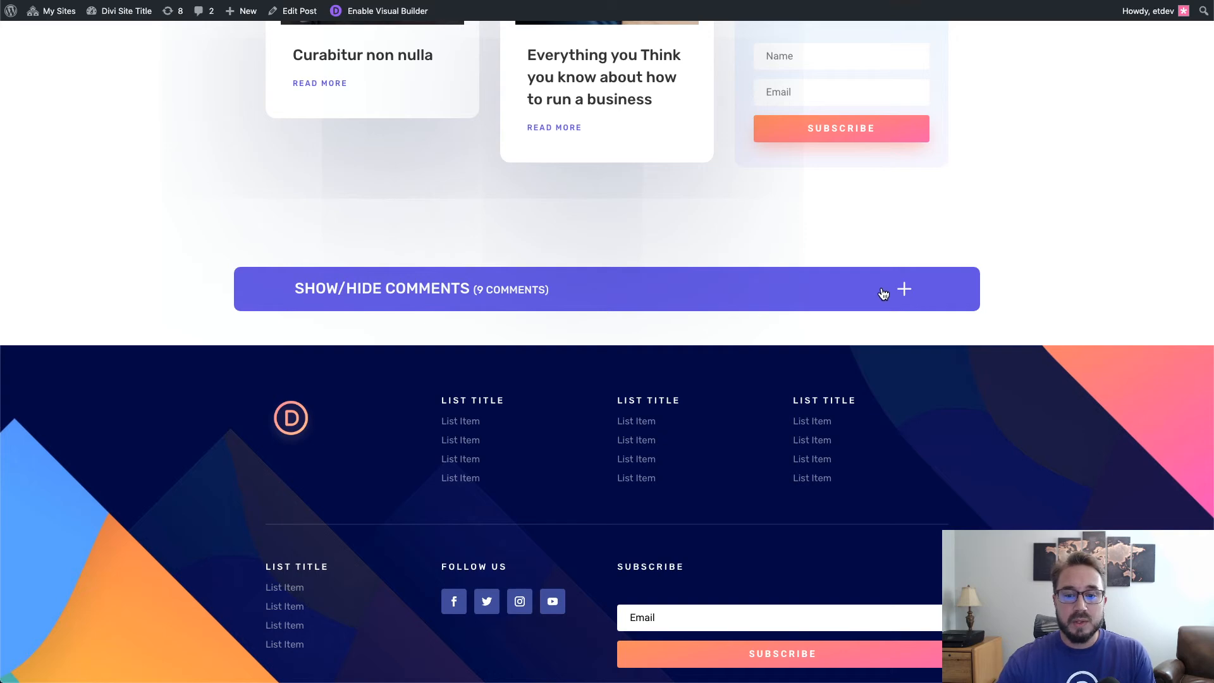
- Expand the comments section below the related articles and look through its threaded comments and submission form
scroll(876, 296, "up", 1)
left_click(801, 359)
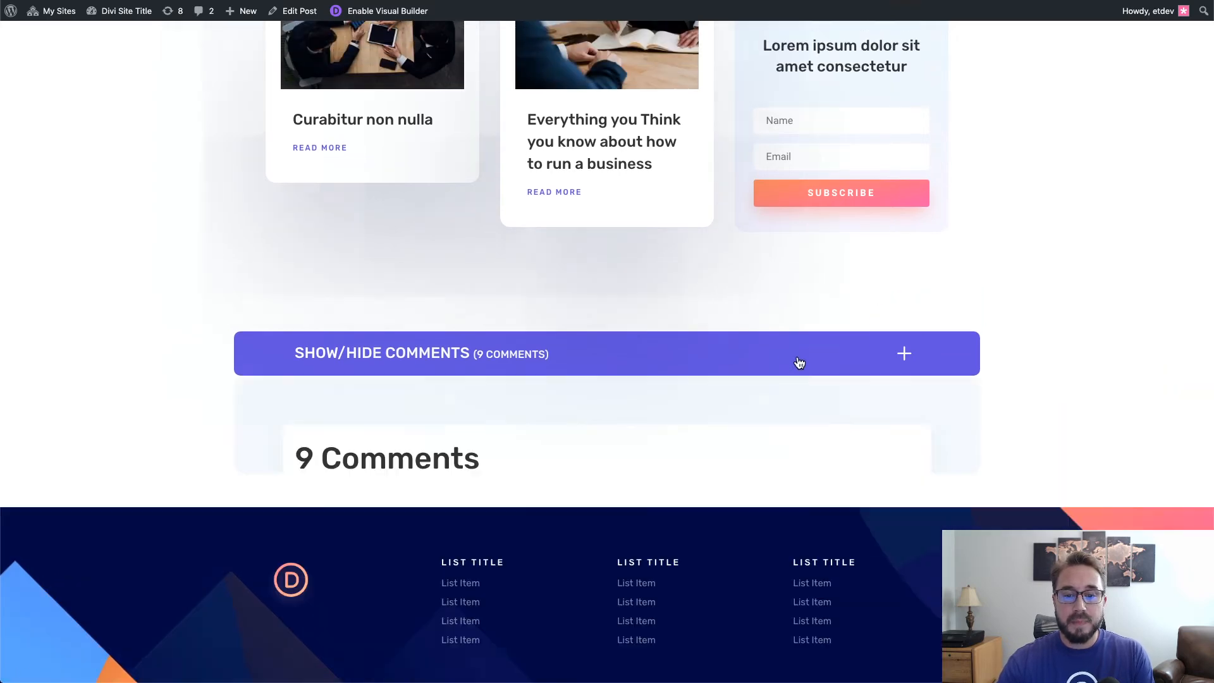
scroll(992, 297, "down", 1)
scroll(994, 297, "down", 10)
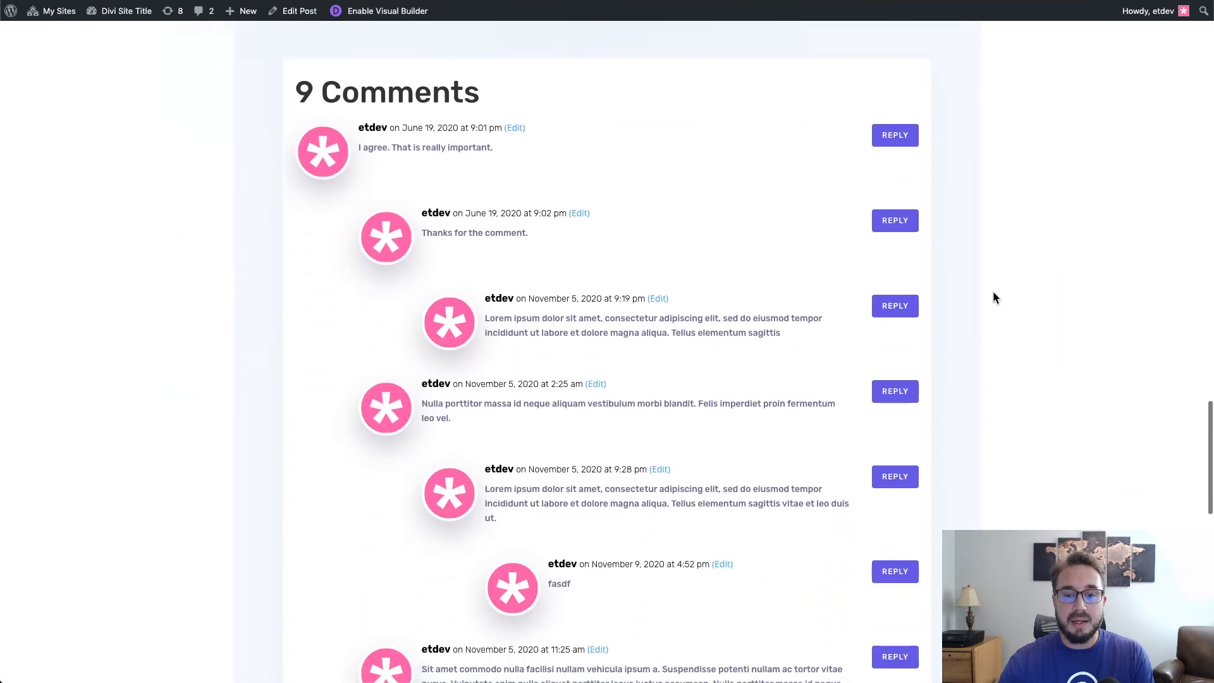
scroll(993, 297, "down", 5)
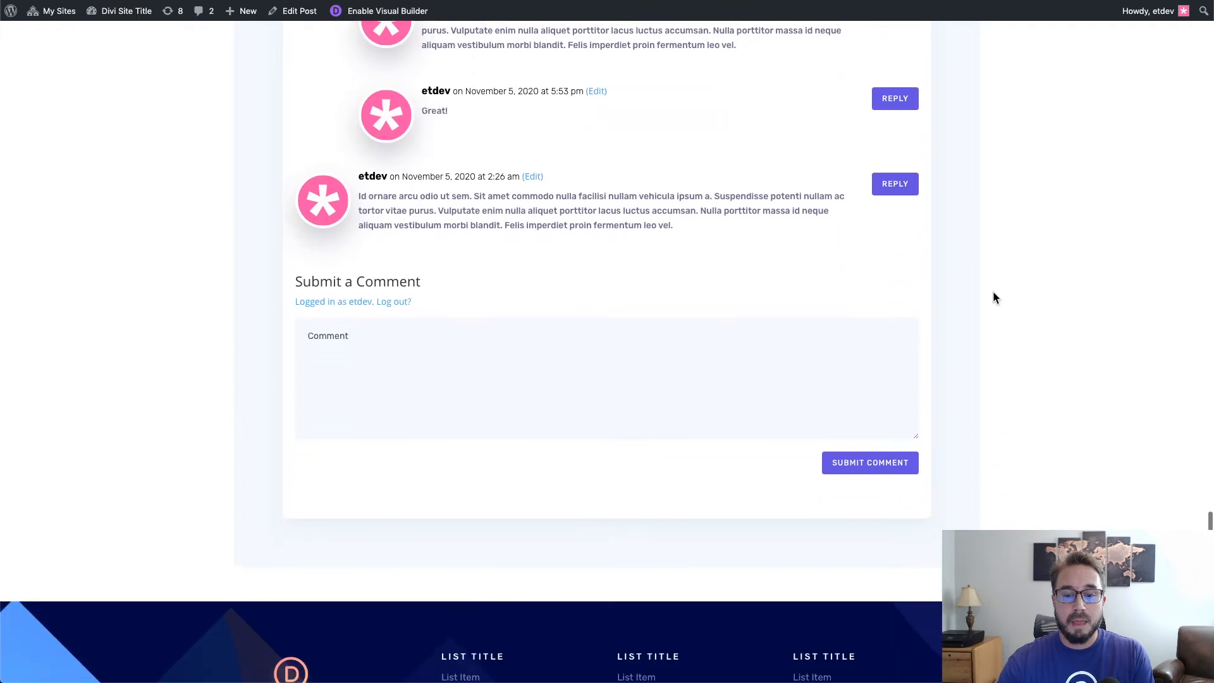
scroll(993, 297, "up", 2)
scroll(993, 297, "up", 8)
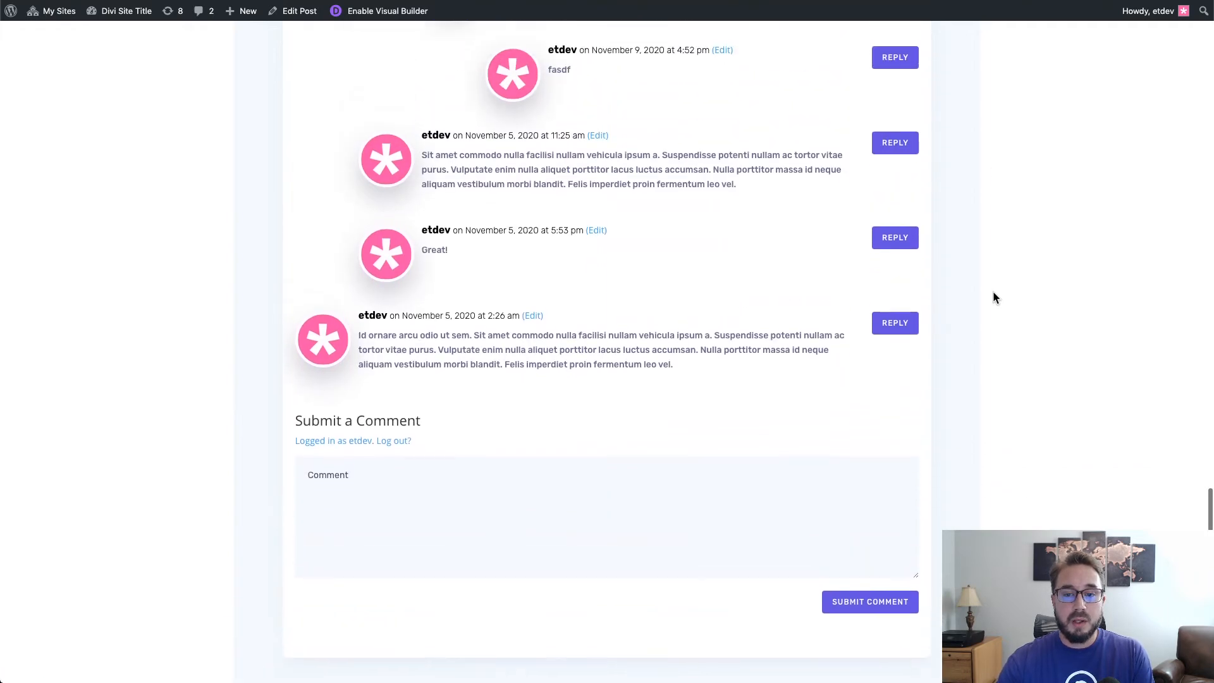
scroll(993, 297, "up", 3)
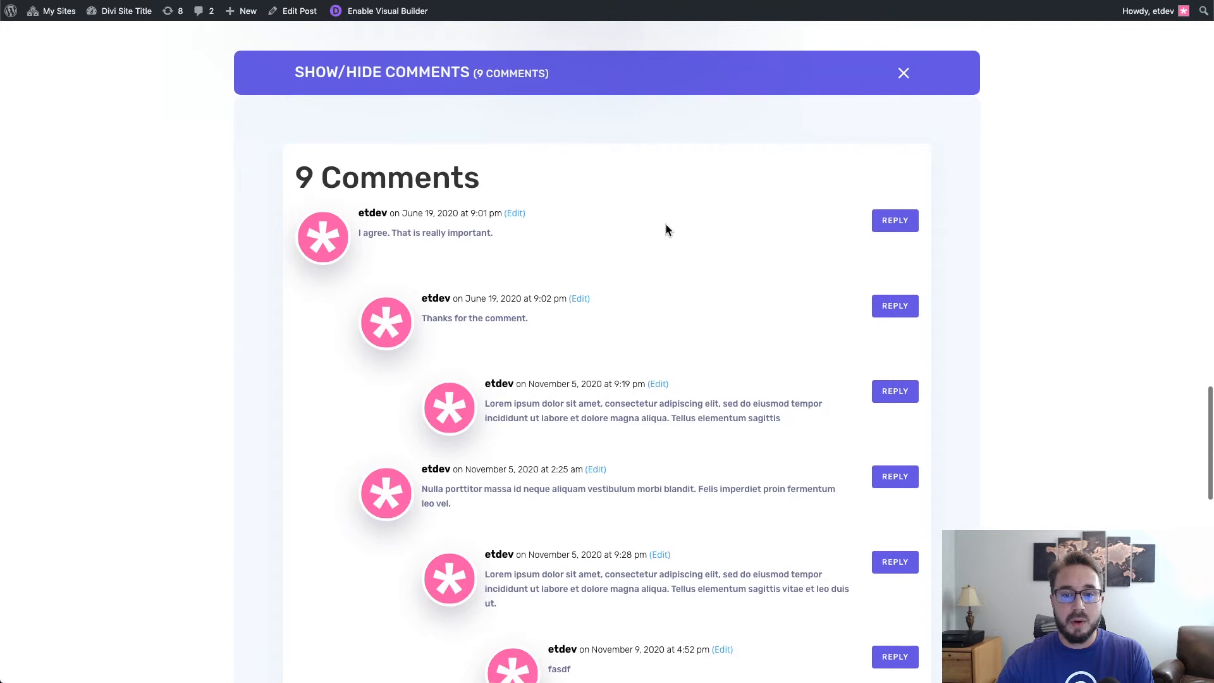
- Review the nested replies and the empty comment box, and collapse the comments section
scroll(666, 222, "down", 6)
scroll(666, 229, "down", 5)
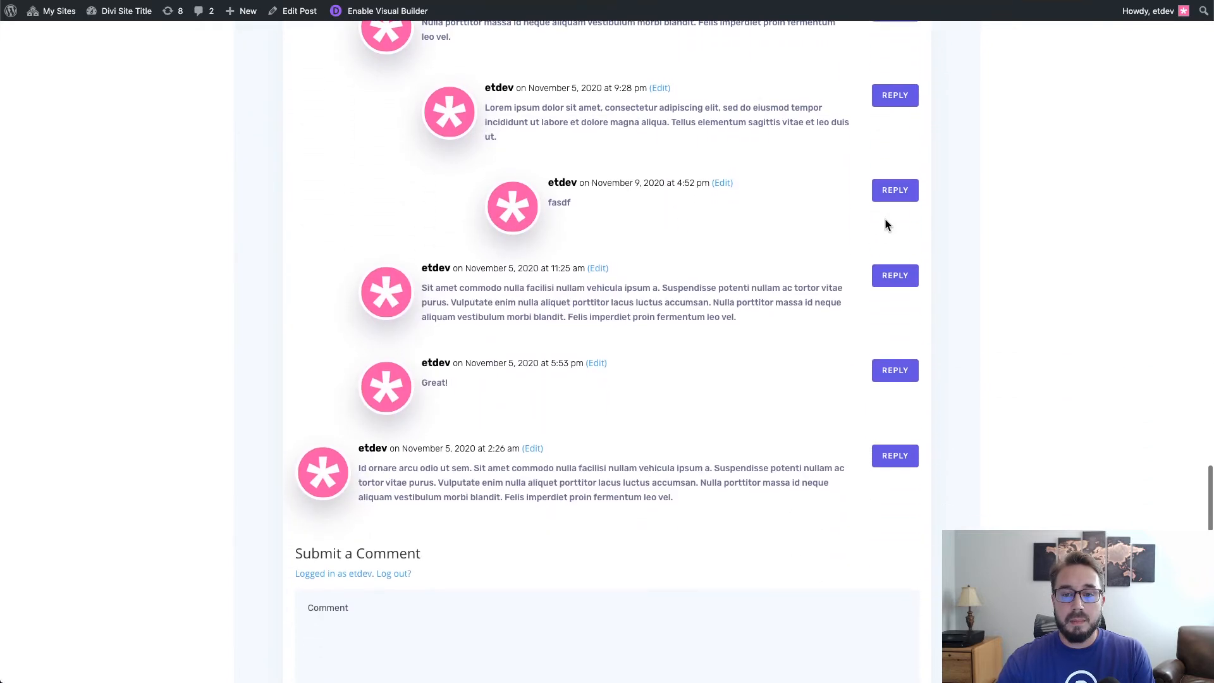
scroll(725, 235, "down", 4)
scroll(725, 238, "down", 1)
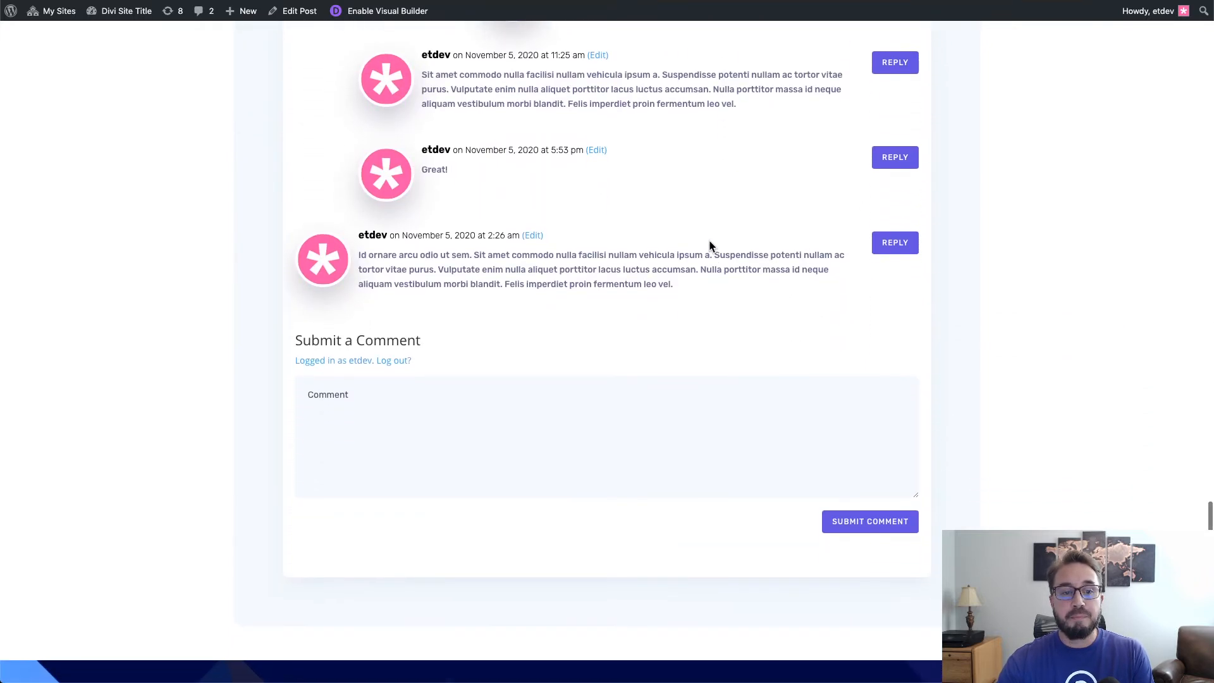
left_click(485, 416)
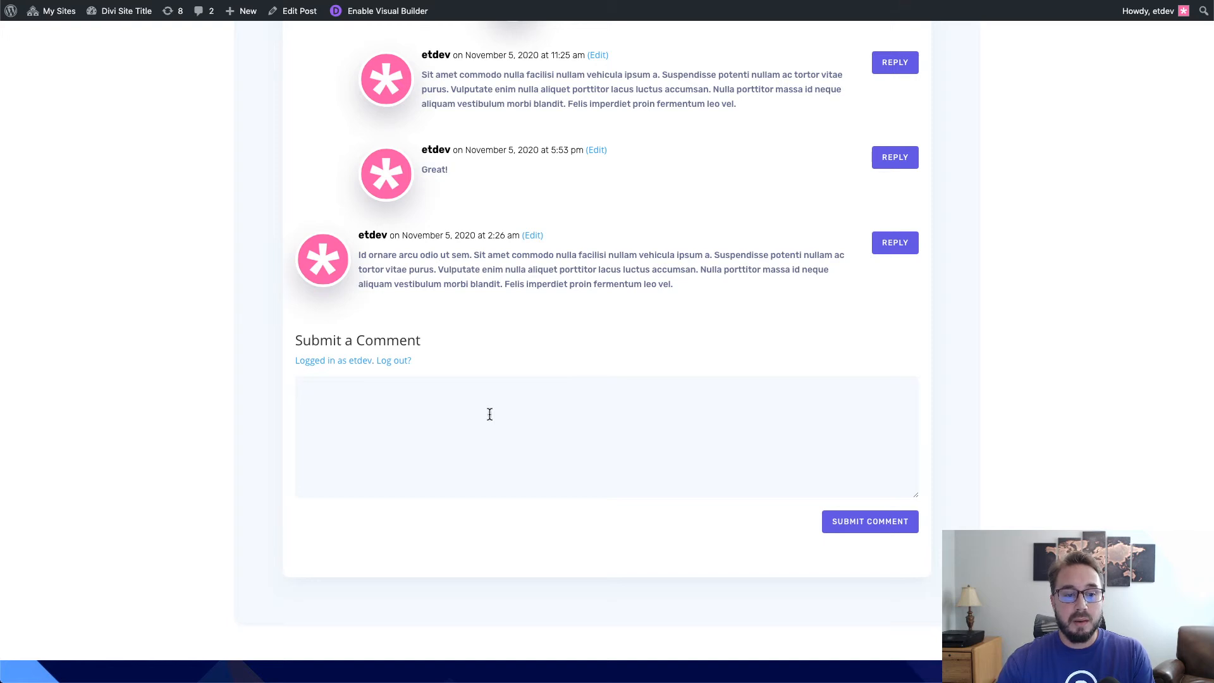
scroll(490, 414, "down", 1)
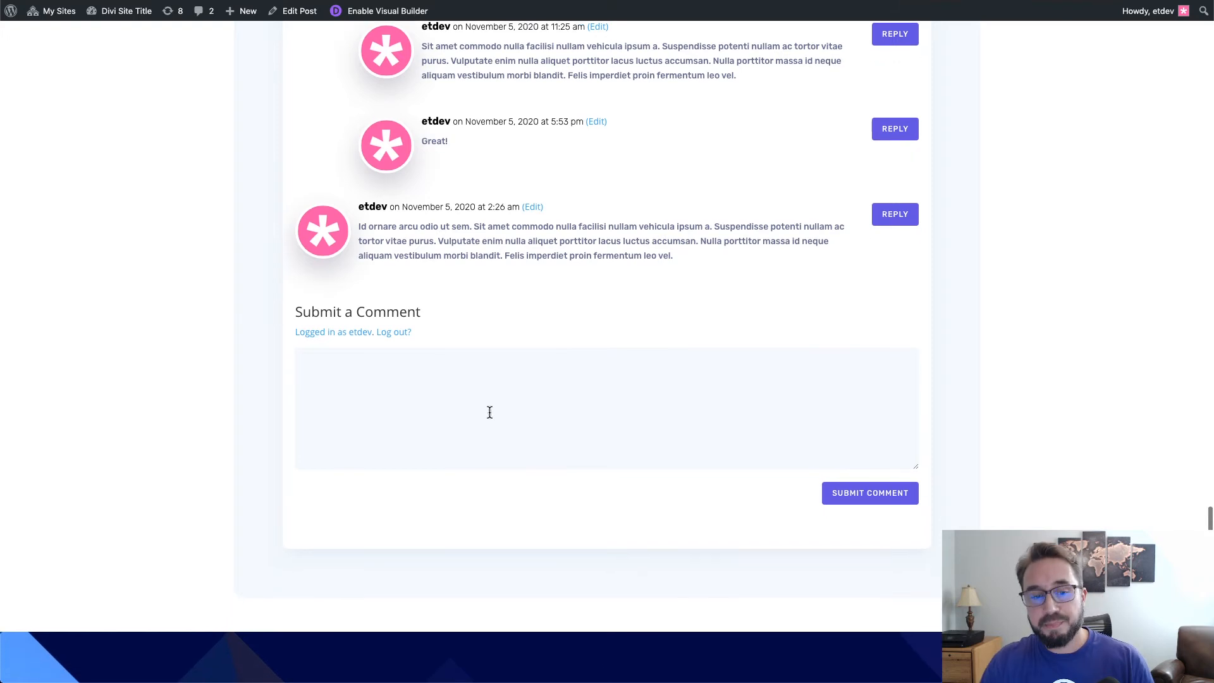
scroll(491, 413, "up", 10)
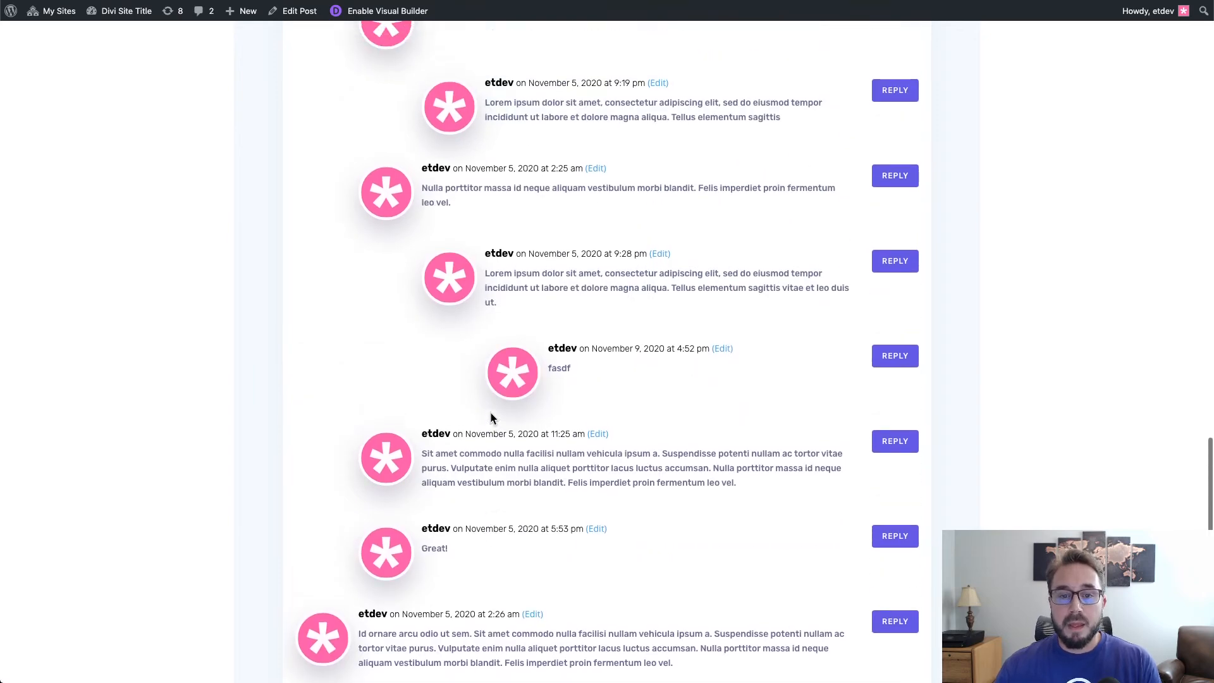
scroll(491, 412, "up", 5)
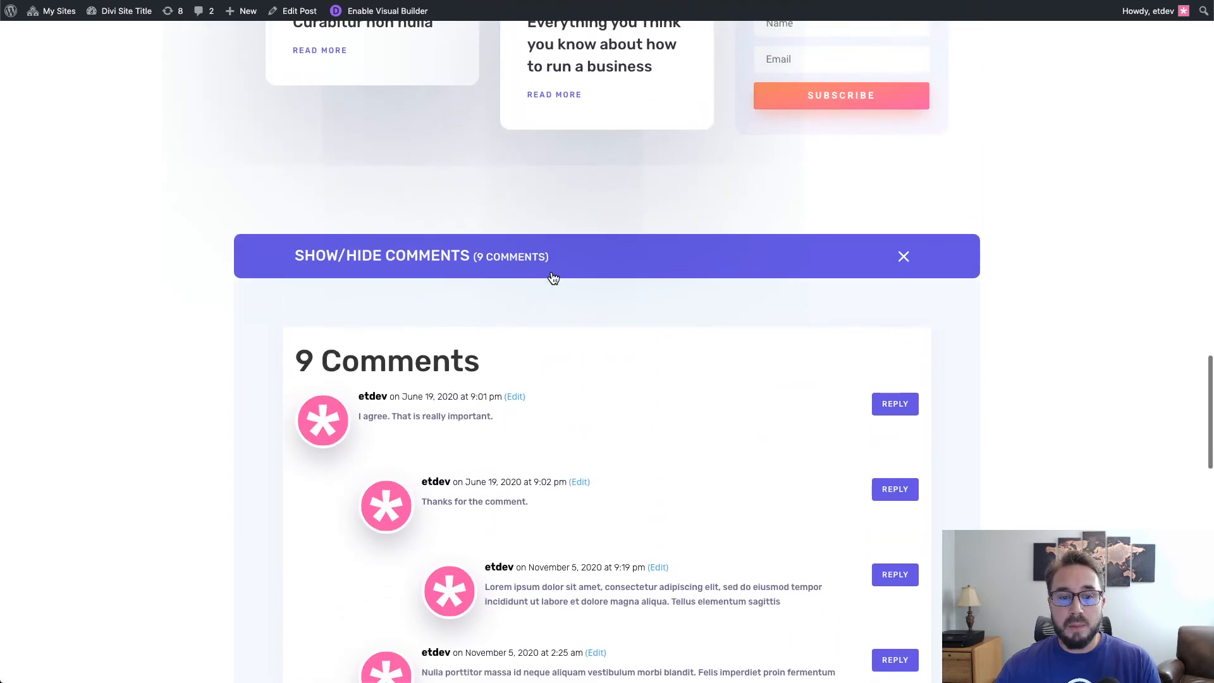
left_click(567, 268)
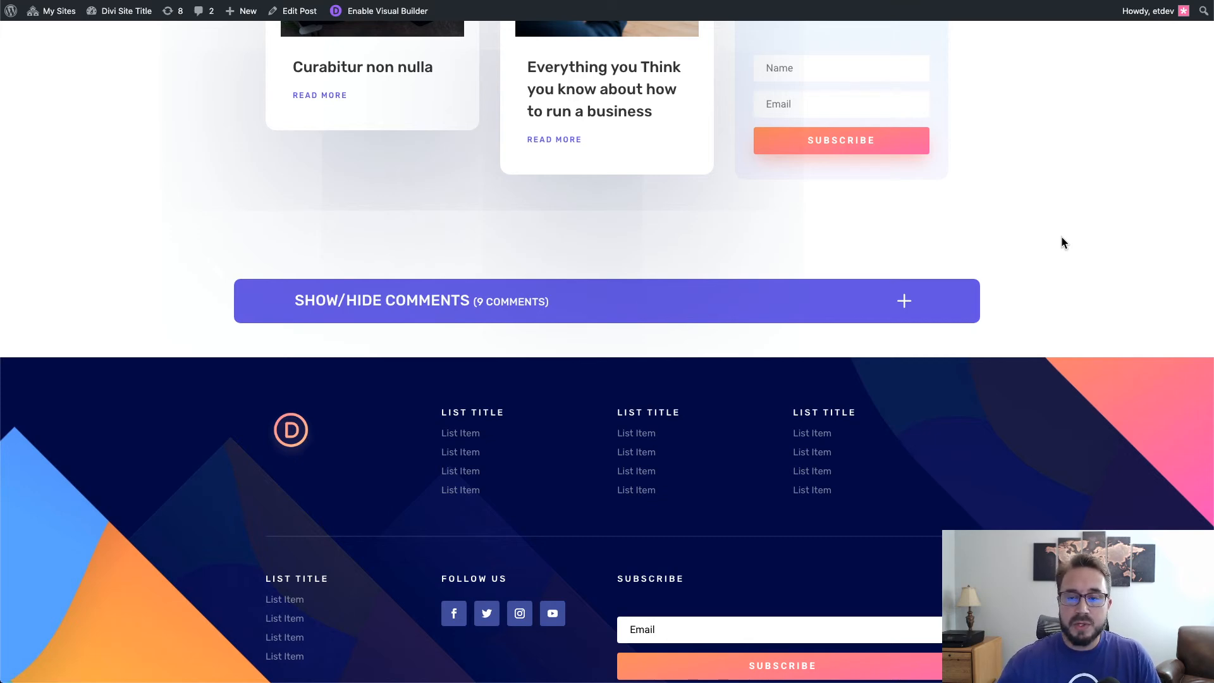
scroll(1061, 240, "down", 3)
scroll(1062, 243, "up", 6)
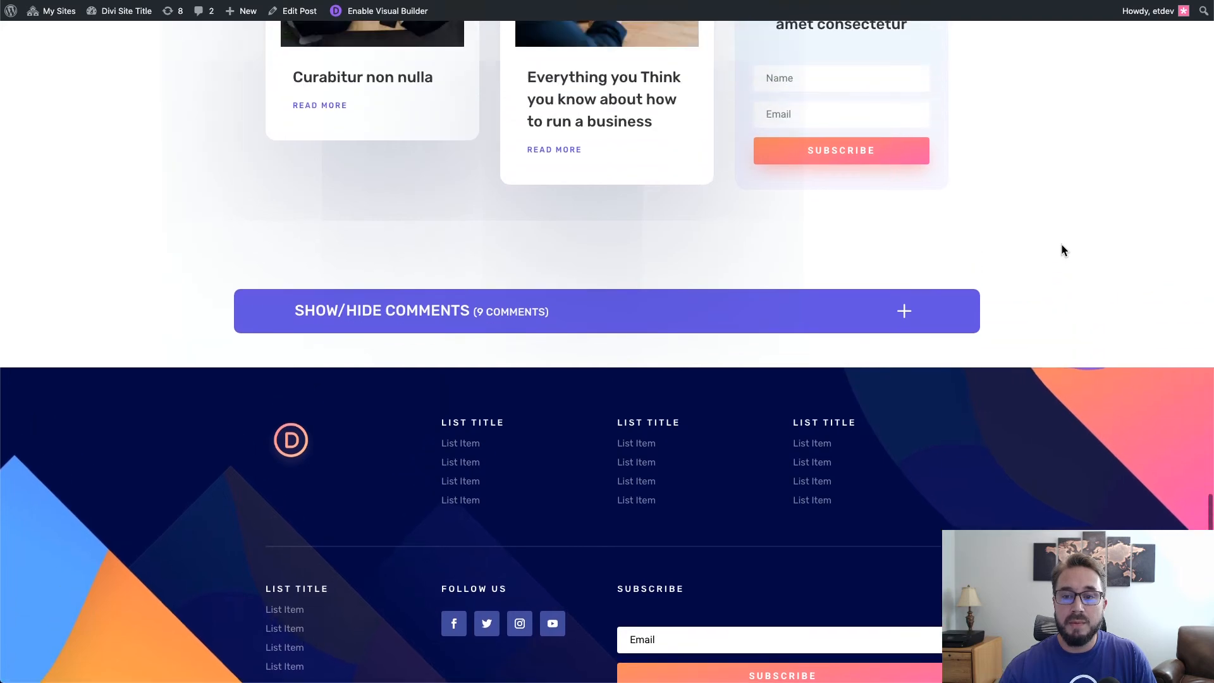
scroll(1061, 251, "up", 2)
scroll(1062, 250, "down", 3)
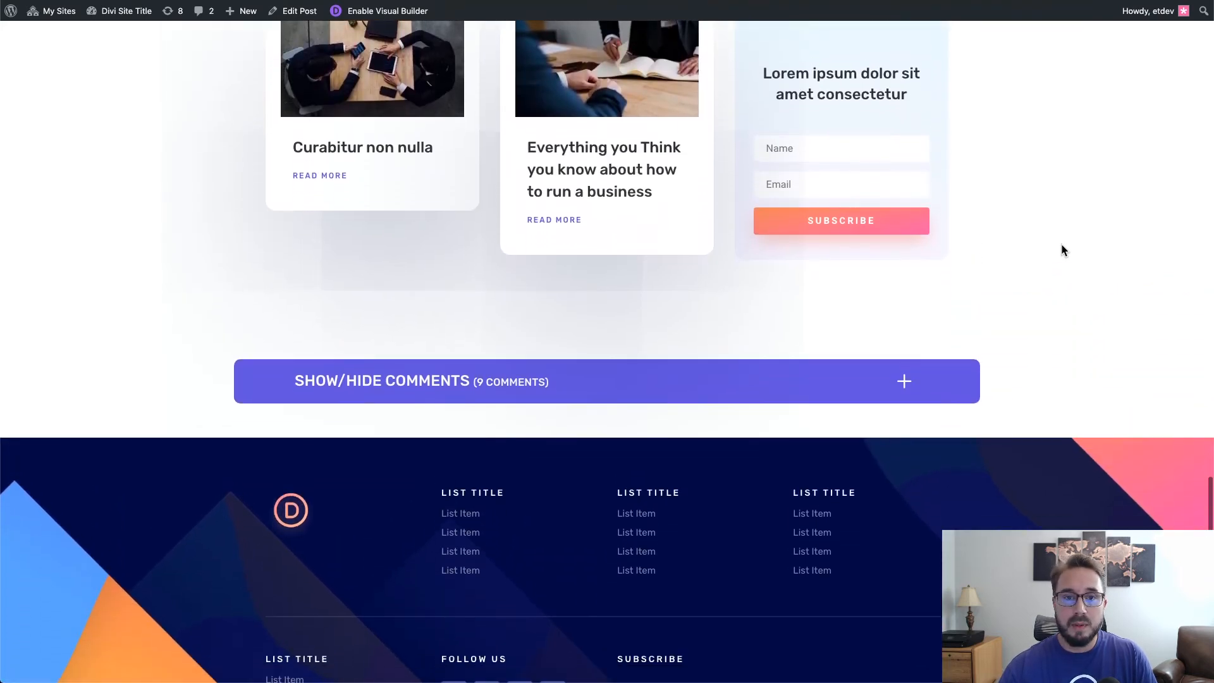
scroll(1062, 247, "down", 2)
scroll(1062, 246, "up", 3)
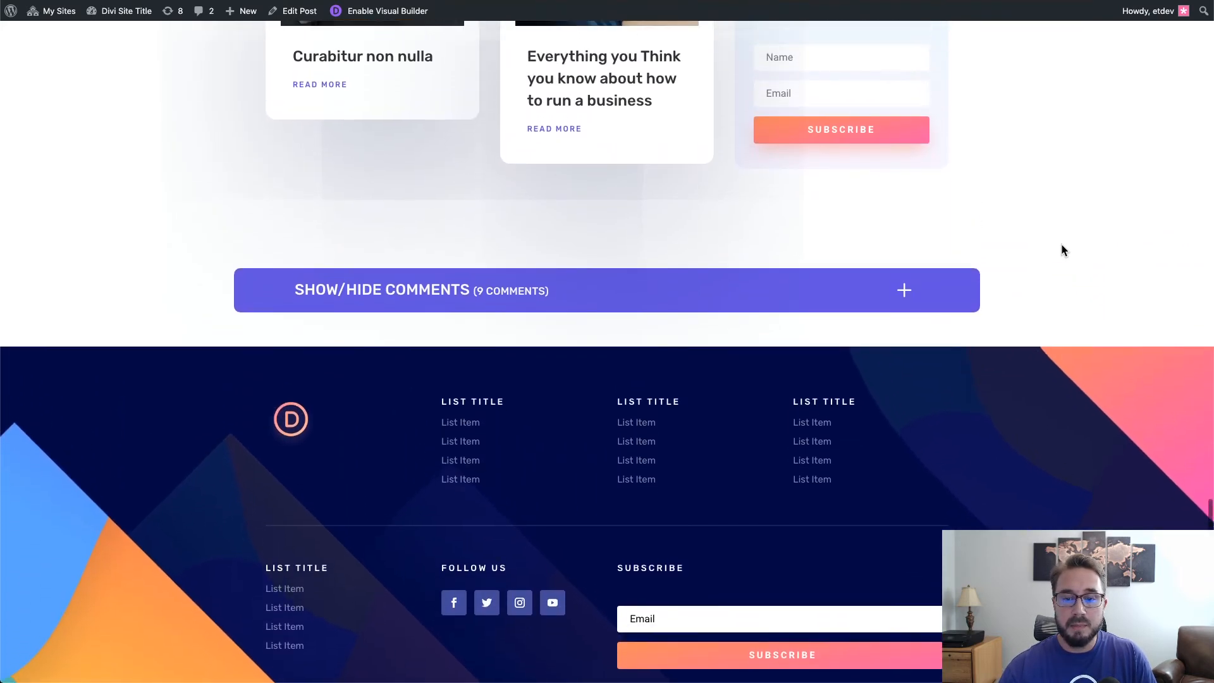
scroll(1062, 250, "up", 2)
scroll(1062, 249, "down", 1)
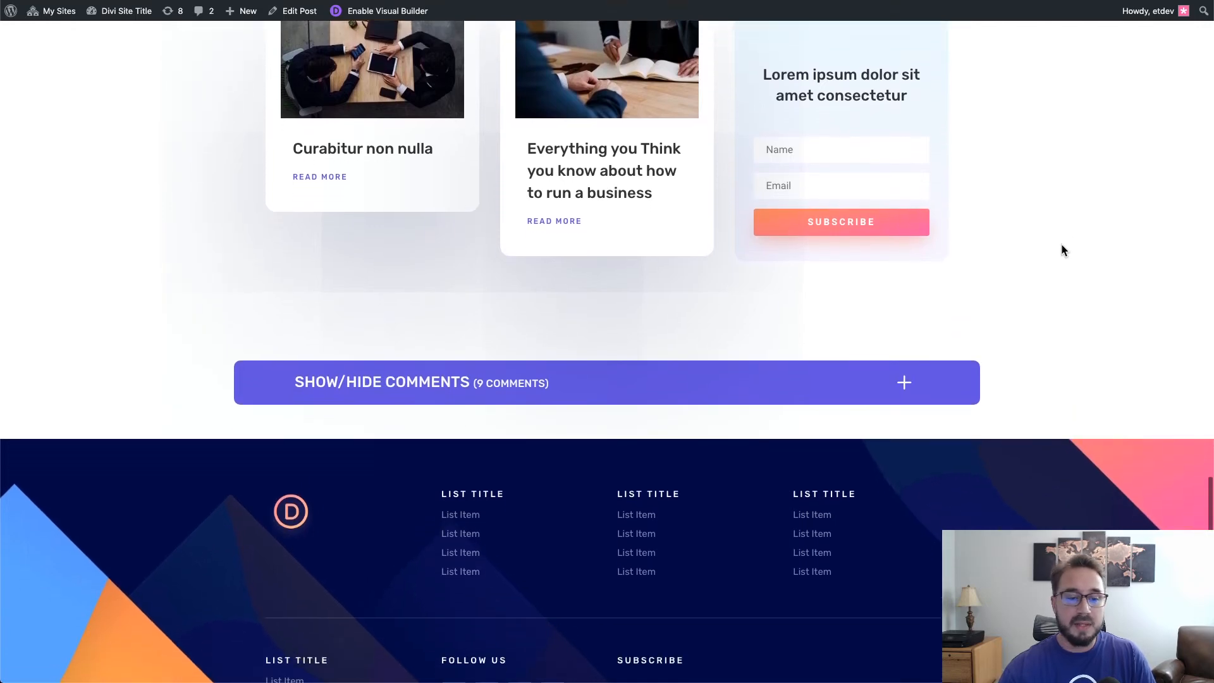
scroll(1062, 249, "up", 2)
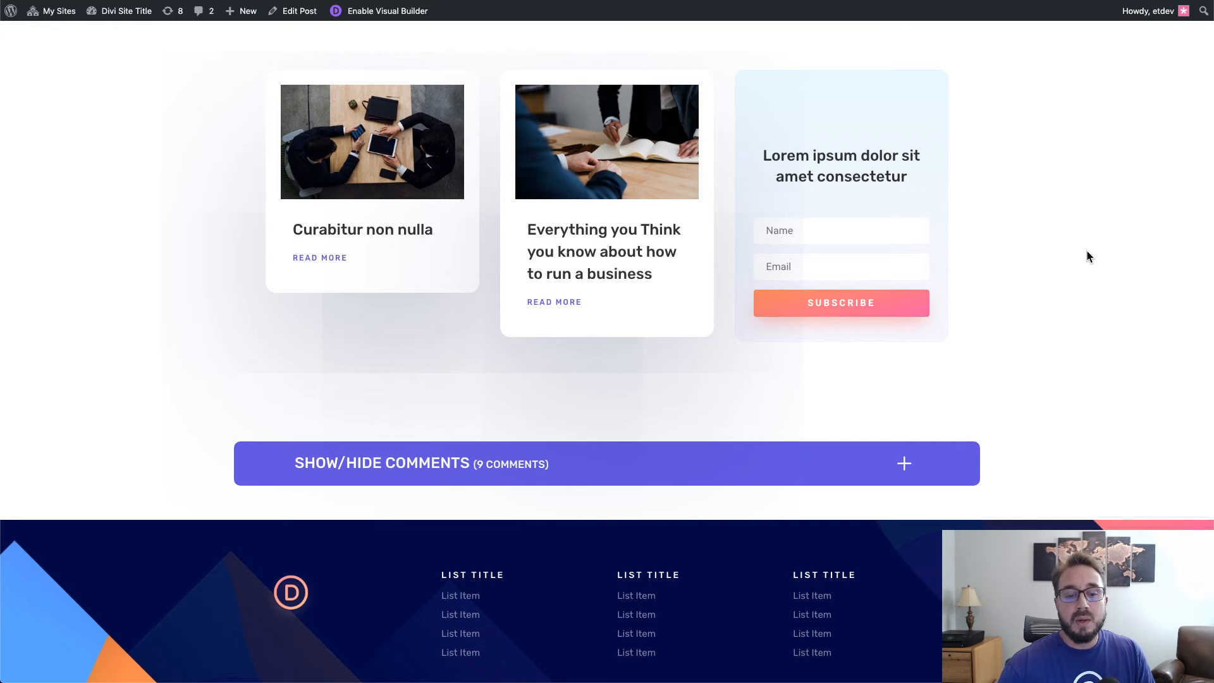
scroll(1072, 254, "down", 2)
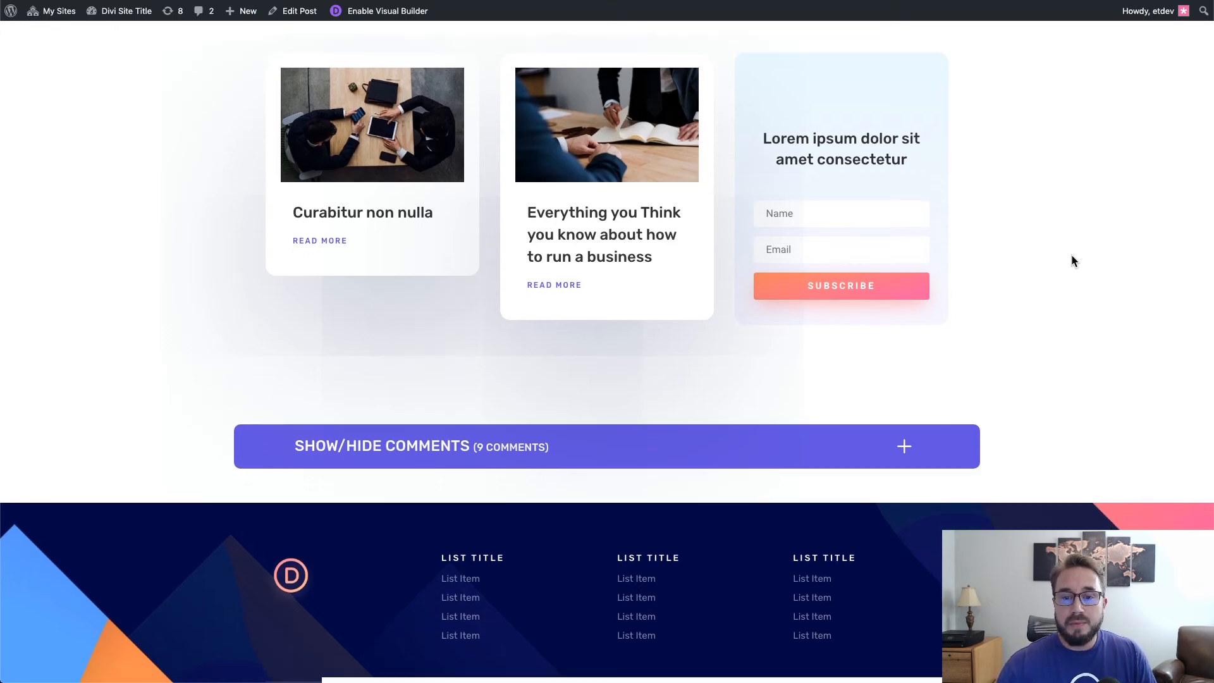
scroll(1073, 254, "up", 1)
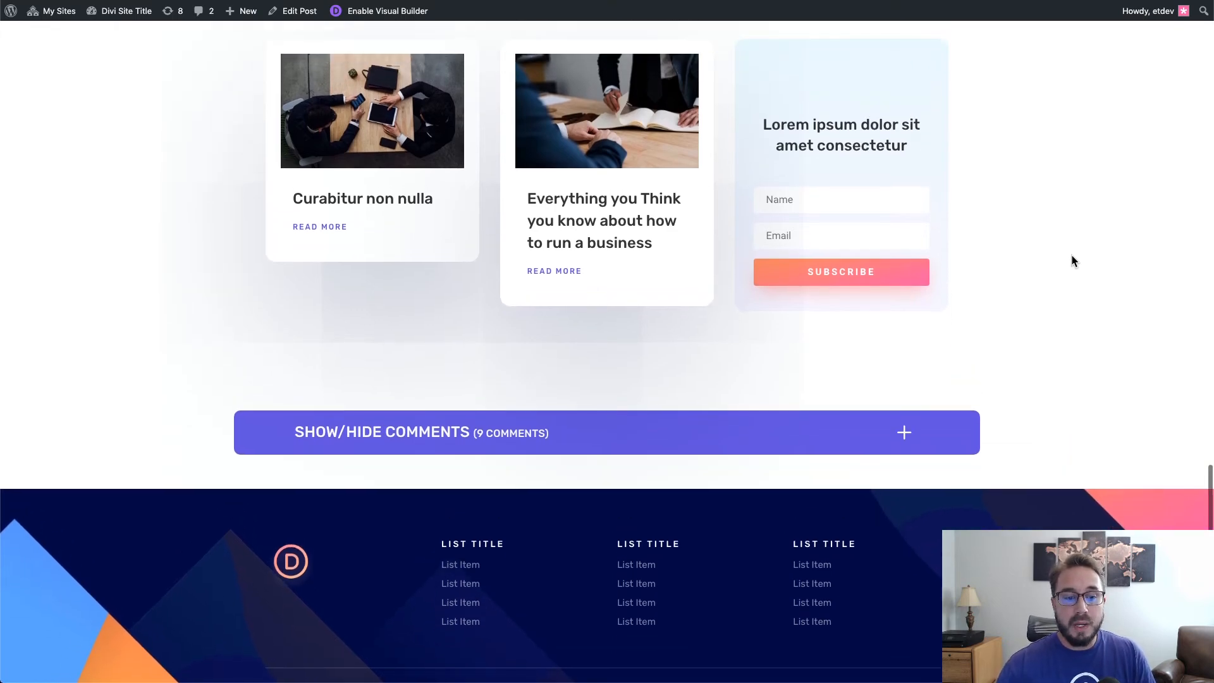
- Expand the comments section to view how it opens above the footer, and collapse it again
left_click(904, 437)
scroll(1042, 329, "down", 2)
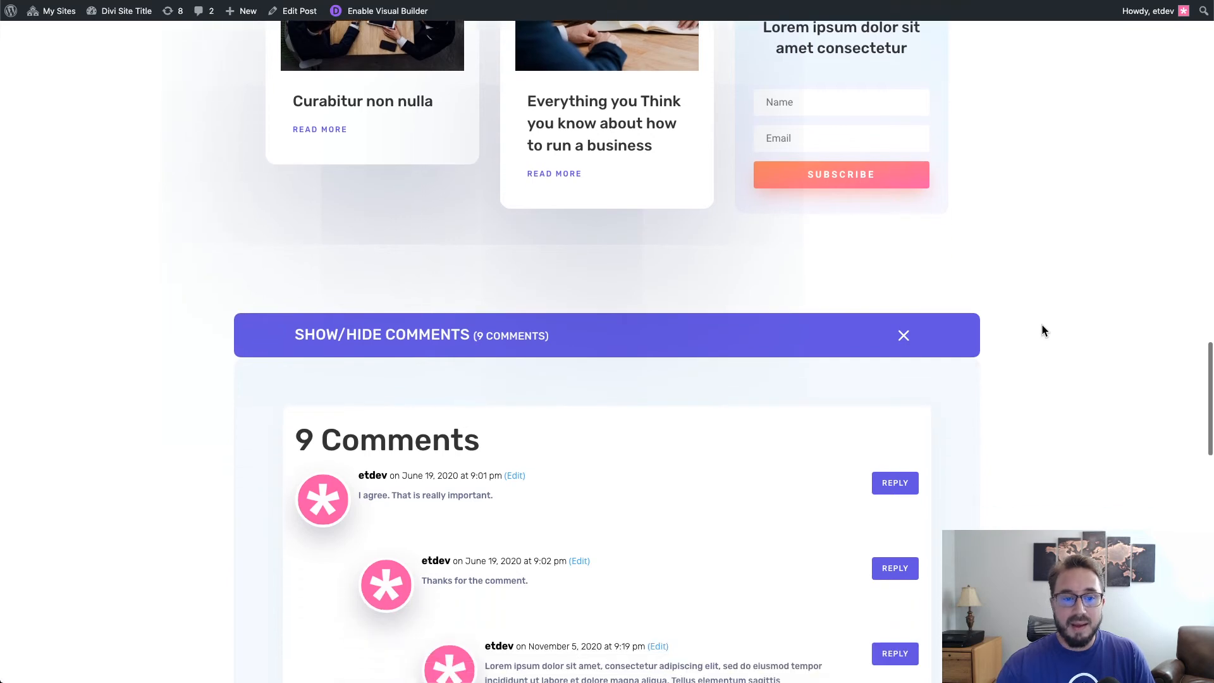
scroll(1115, 266, "down", 2)
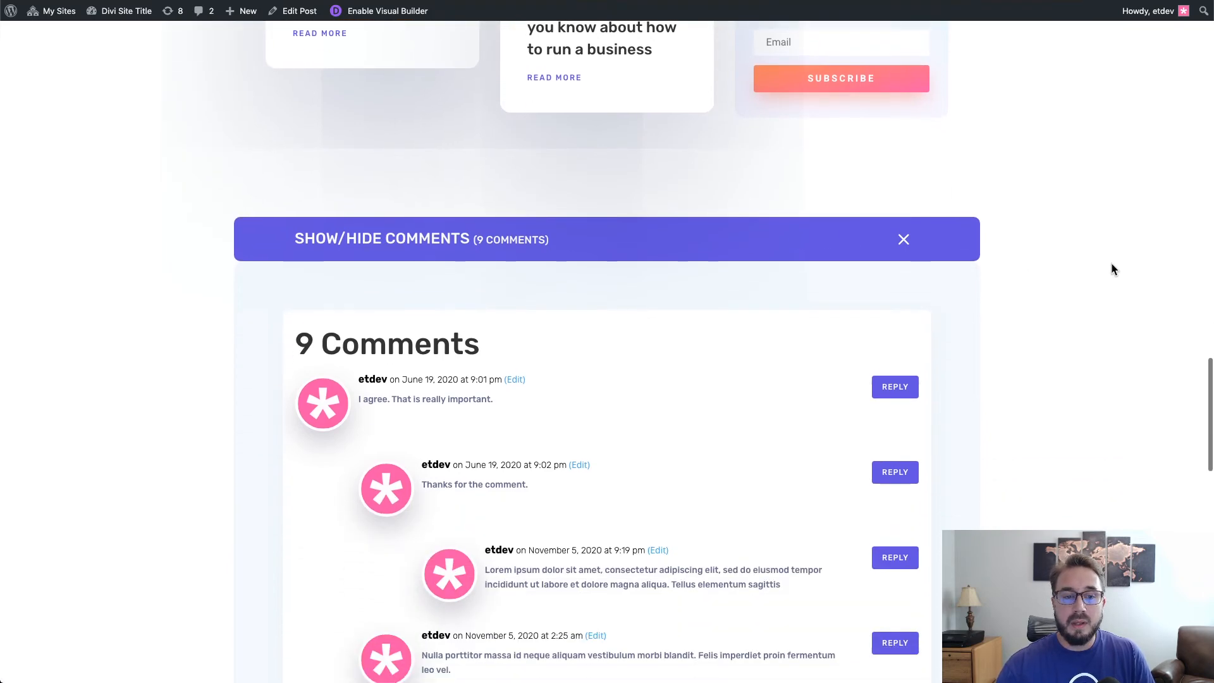
scroll(1110, 266, "up", 2)
left_click(934, 317)
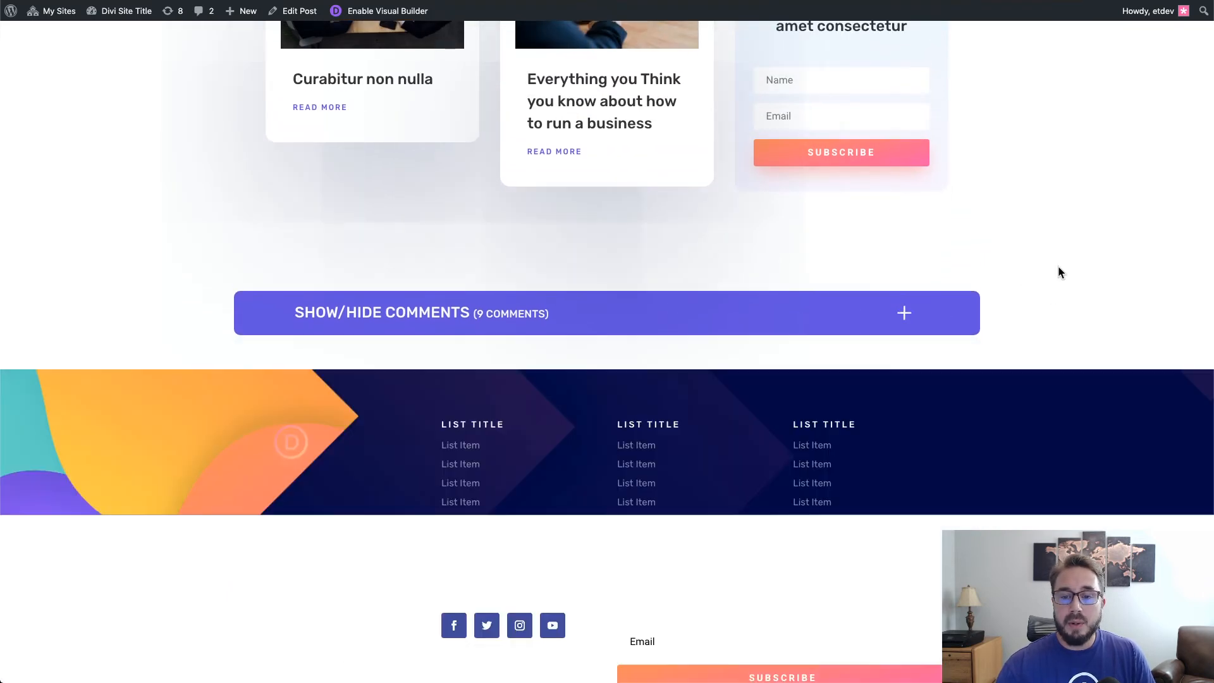
- Show the post's comments once more by reopening the section under the related articles
scroll(1079, 260, "up", 4)
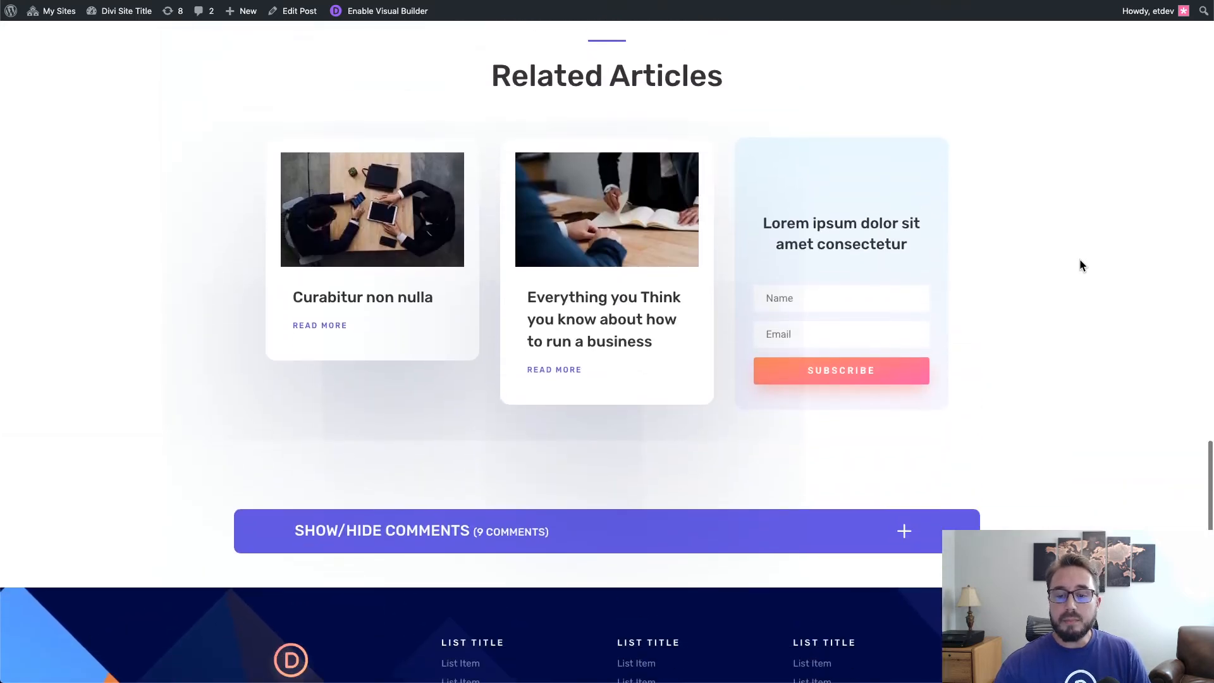
scroll(1079, 258, "down", 2)
left_click(911, 439)
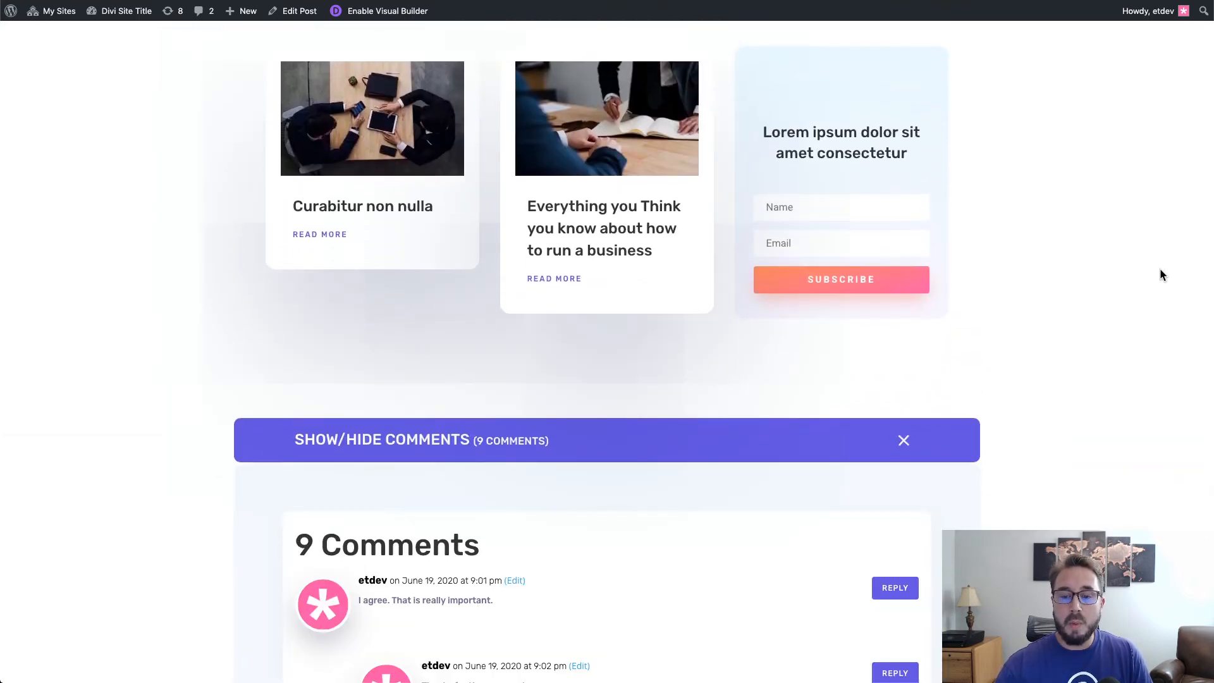
left_click(54, 0)
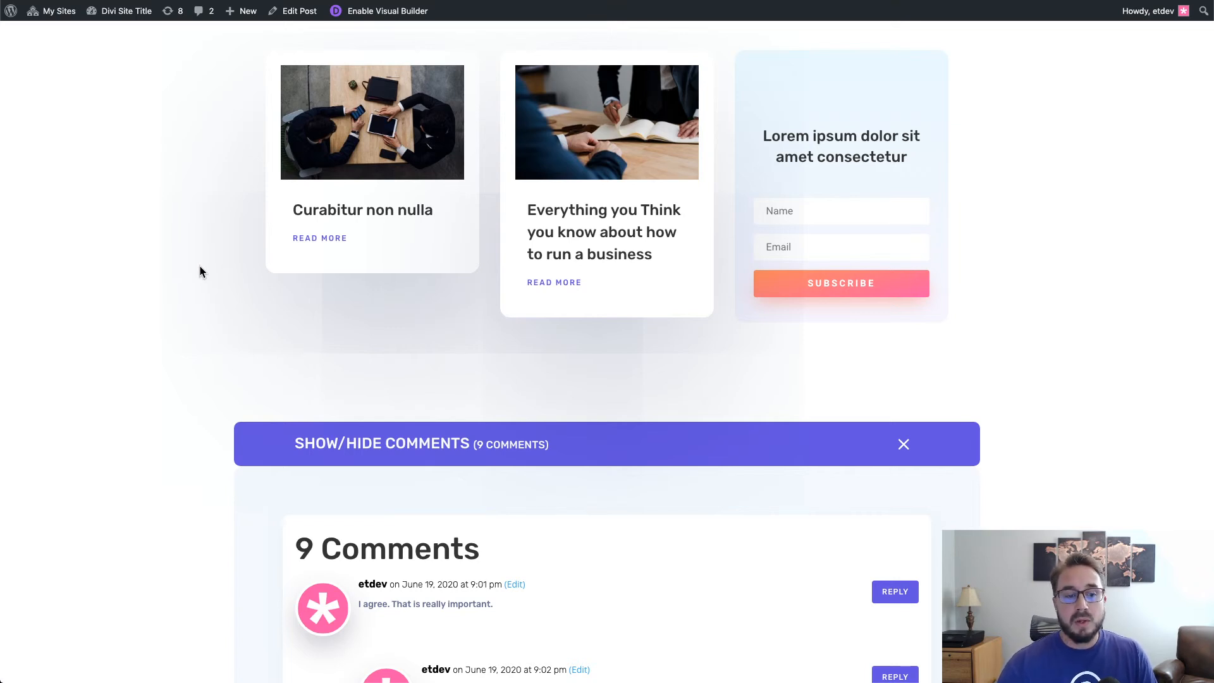
scroll(212, 287, "down", 2)
scroll(210, 290, "up", 1)
scroll(211, 292, "up", 1)
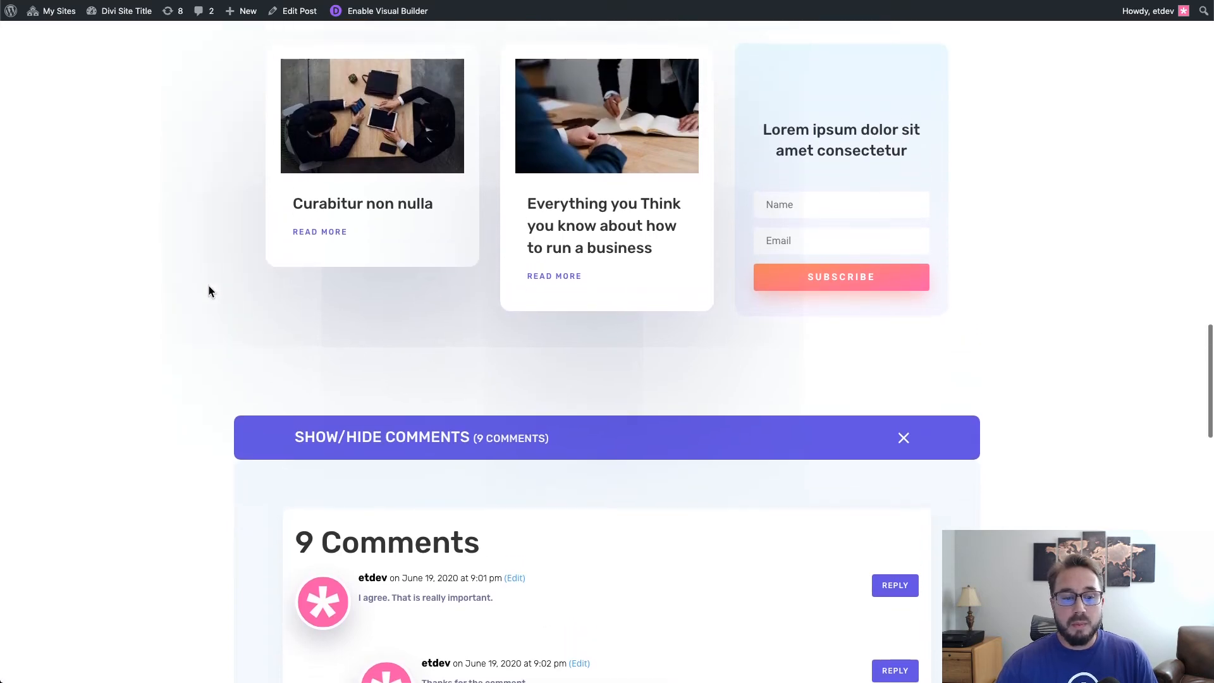
scroll(210, 291, "up", 1)
scroll(209, 291, "down", 1)
scroll(207, 286, "down", 1)
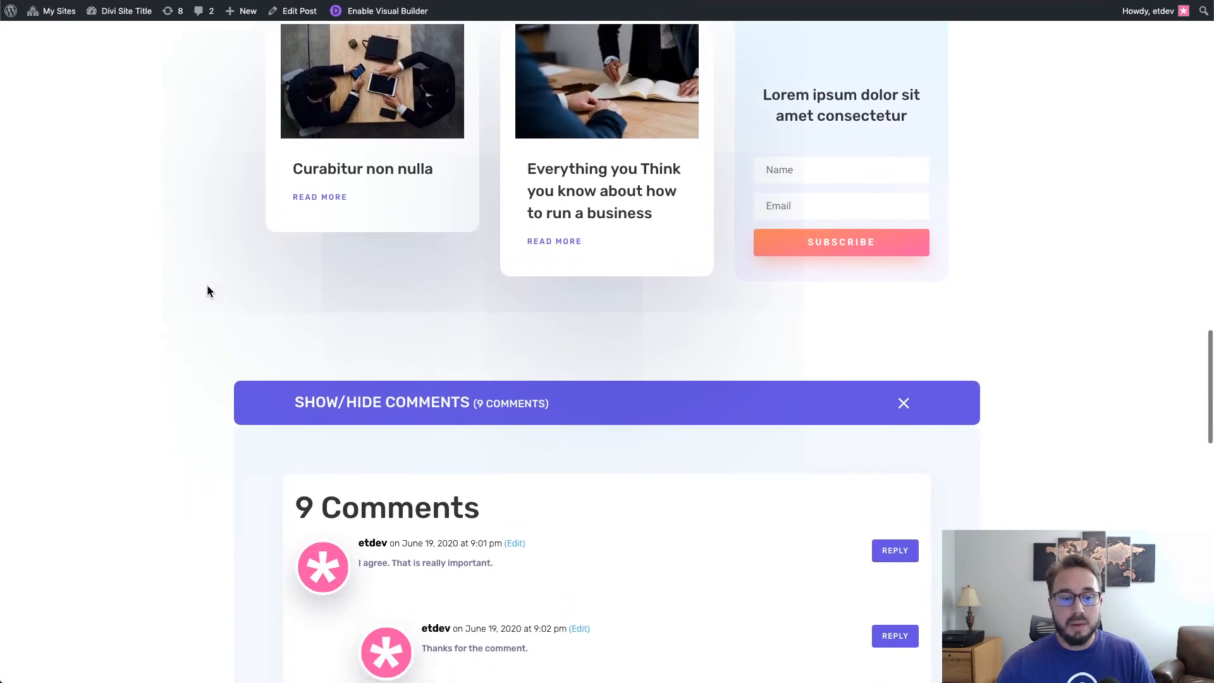
scroll(207, 286, "up", 1)
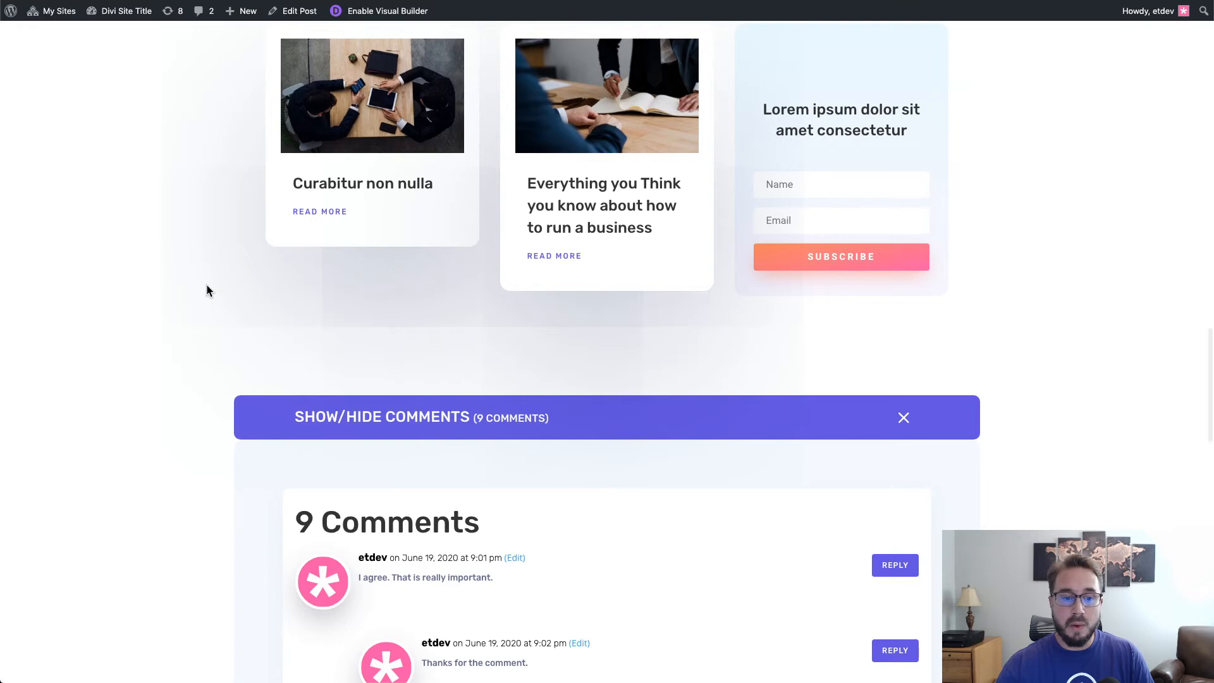
scroll(200, 290, "down", 1)
scroll(200, 290, "down", 3)
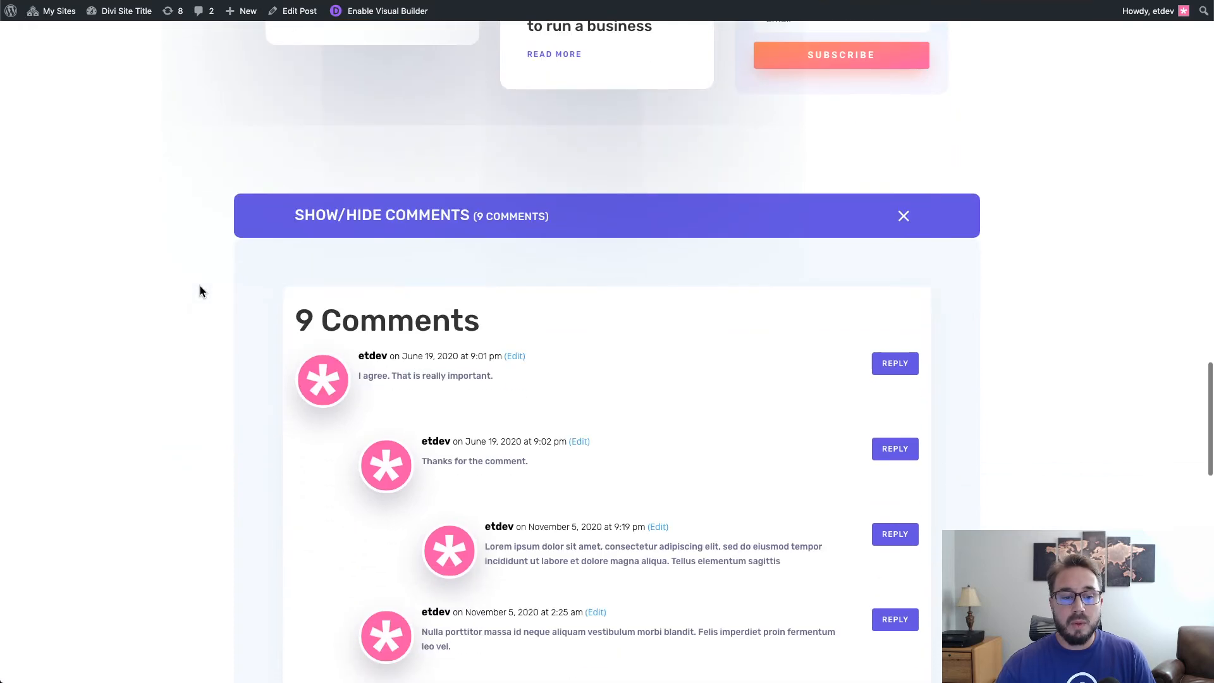
- Post "al;skdjlff" as a new top-level comment on the post and review it in the comment list
scroll(736, 311, "down", 10)
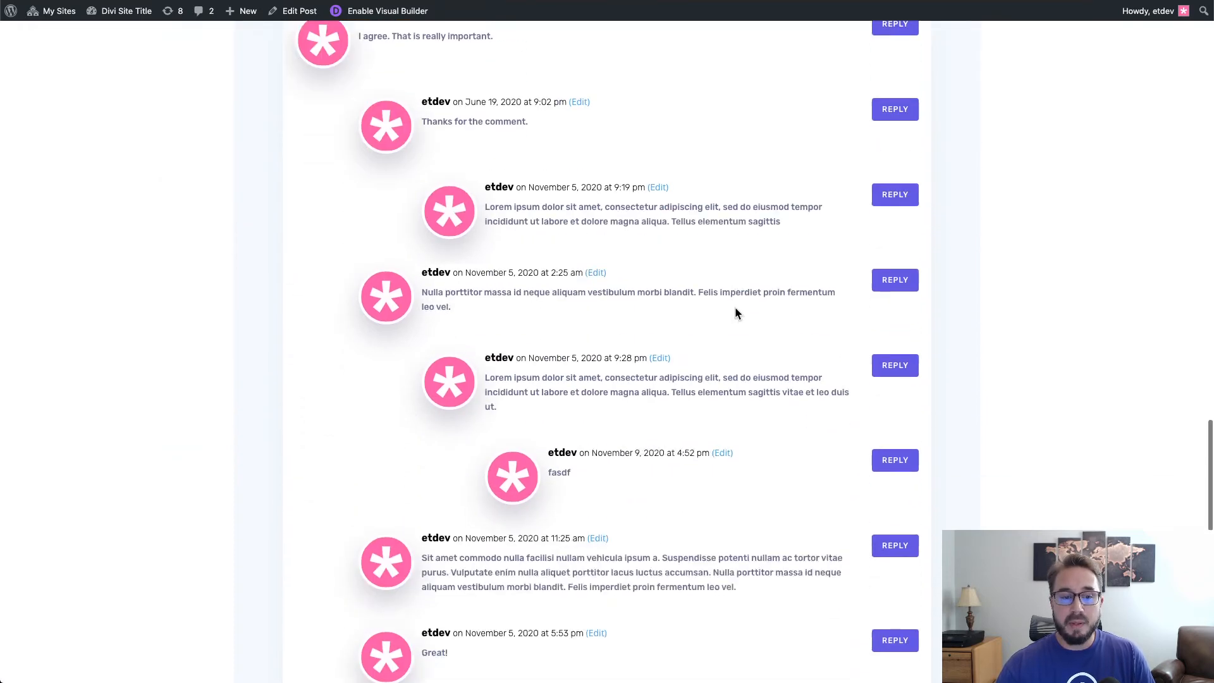
left_click(515, 495)
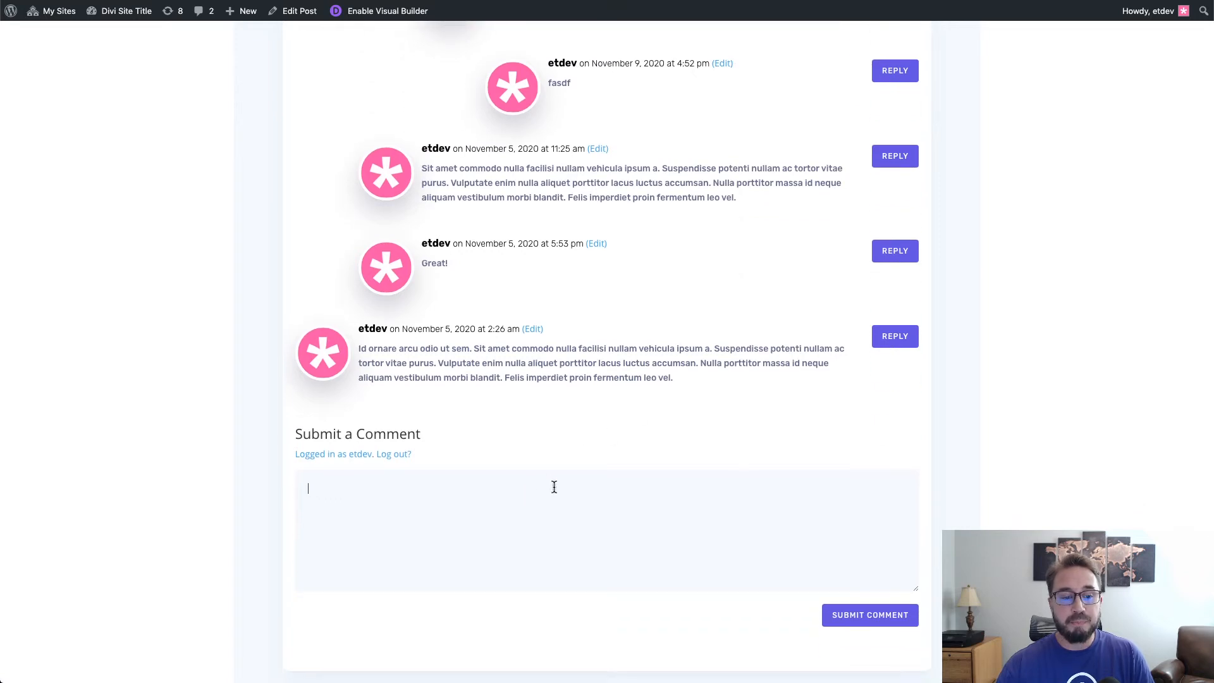
type("al;skdjlff")
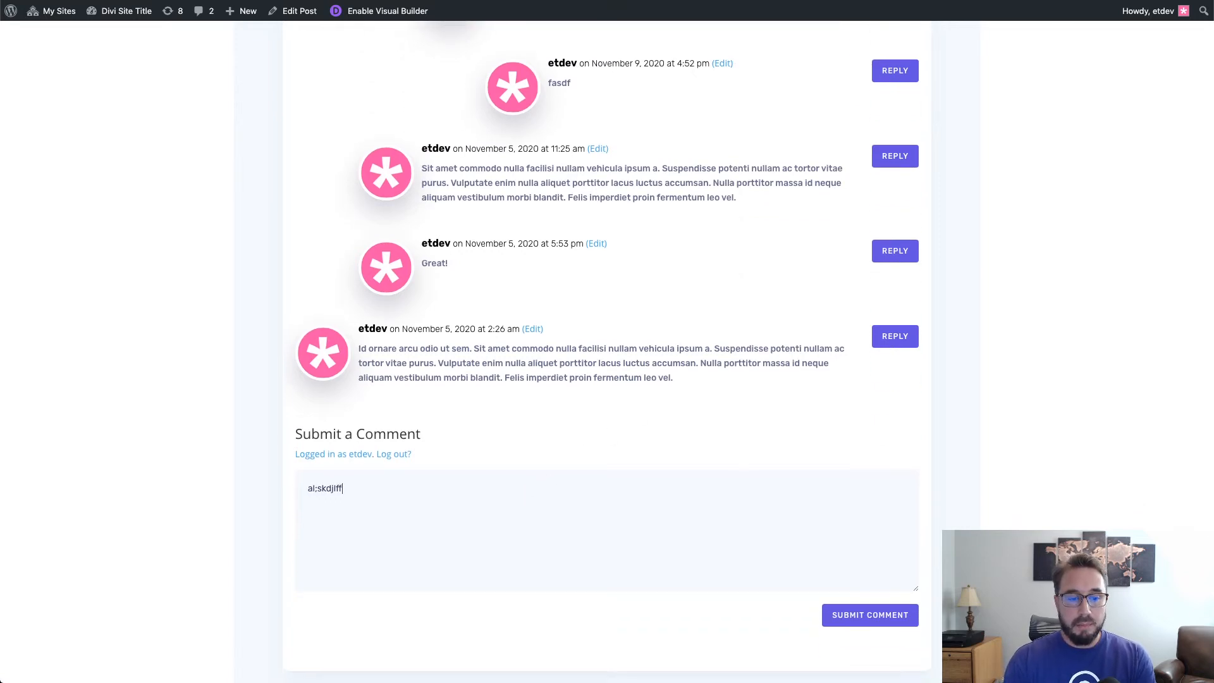
left_click(889, 625)
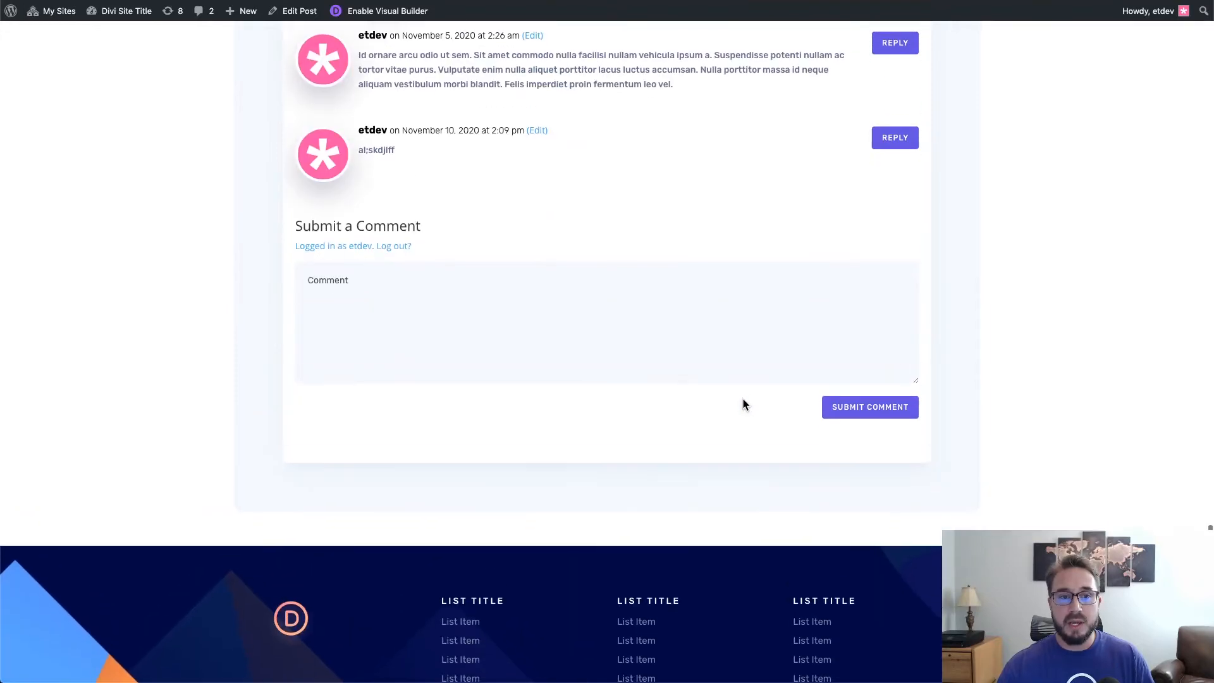
scroll(468, 177, "down", 1)
scroll(468, 177, "up", 2)
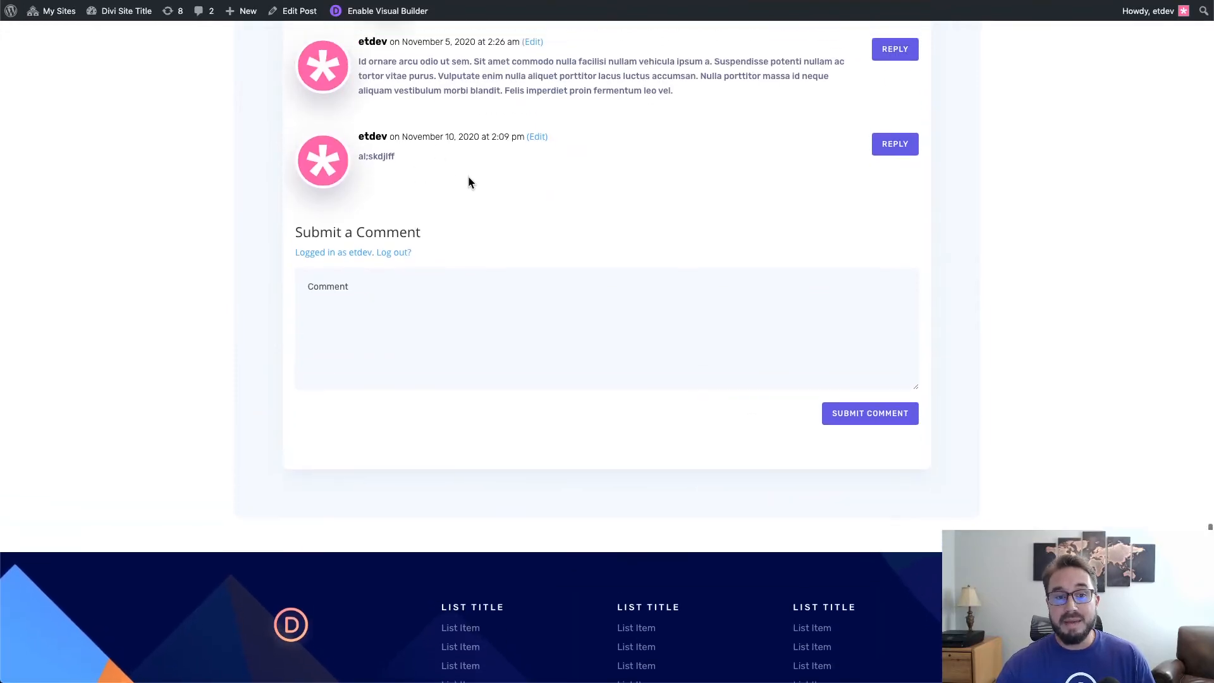
scroll(1050, 243, "up", 15)
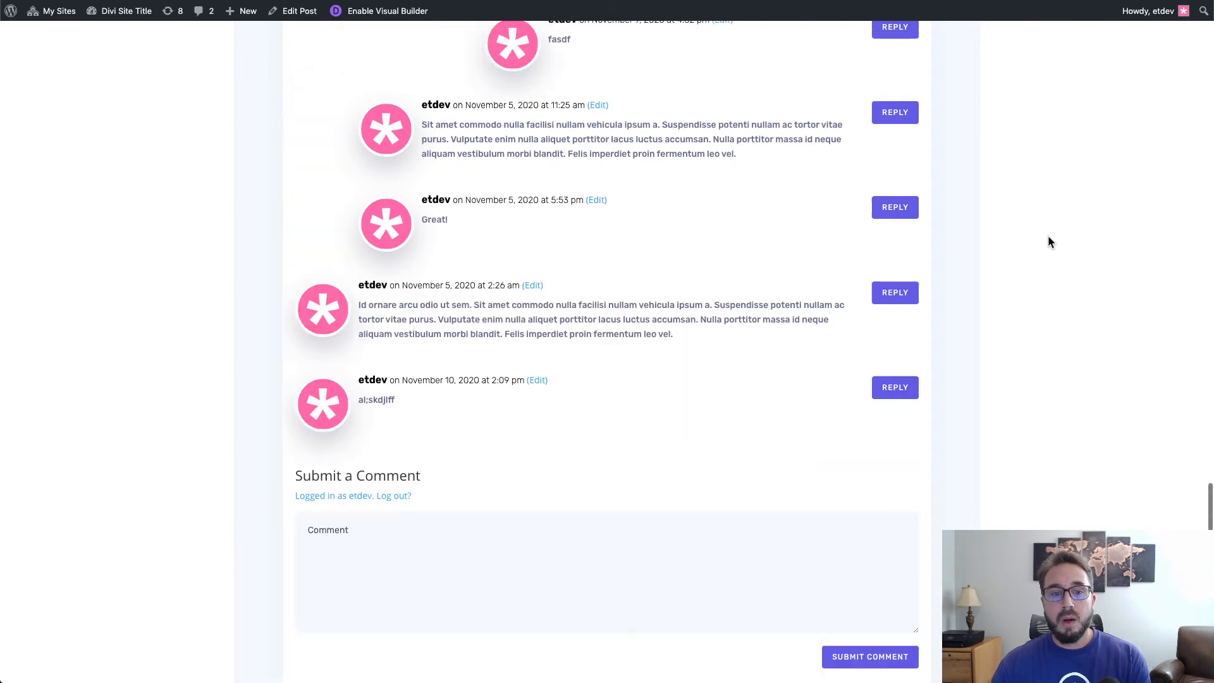
scroll(1047, 243, "up", 3)
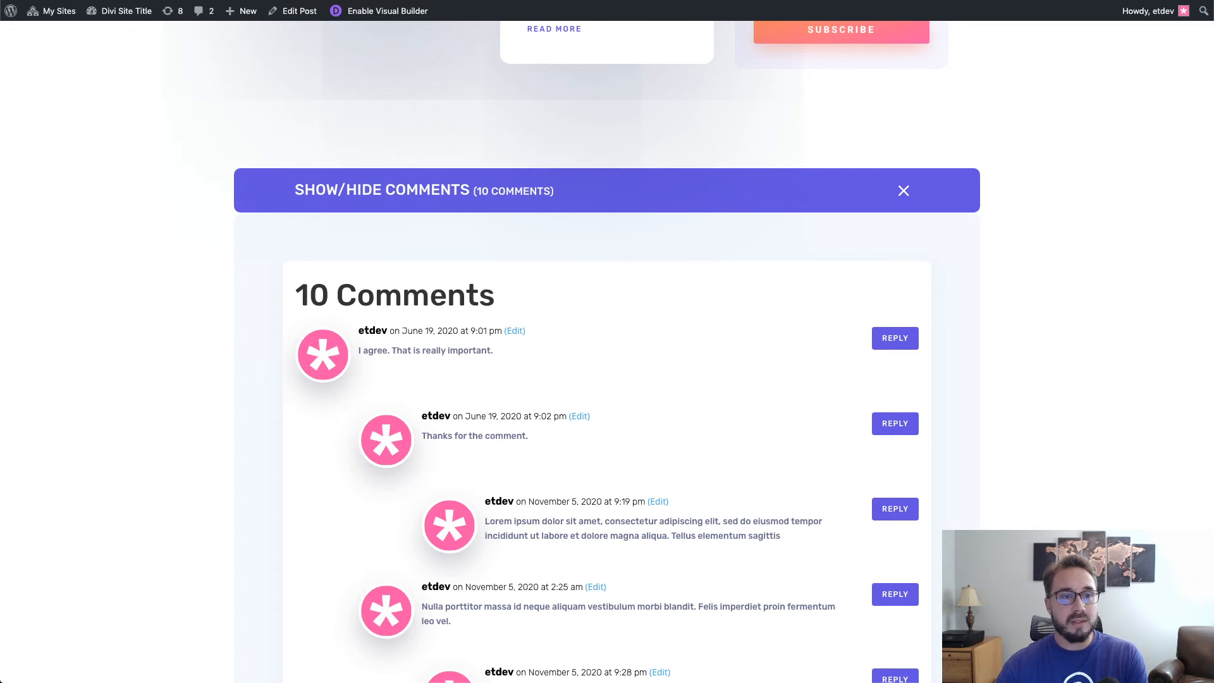
- Open the blog post offering the Fifth FREE Theme Builder Pack for Divi and find its download section
left_click(102, 0)
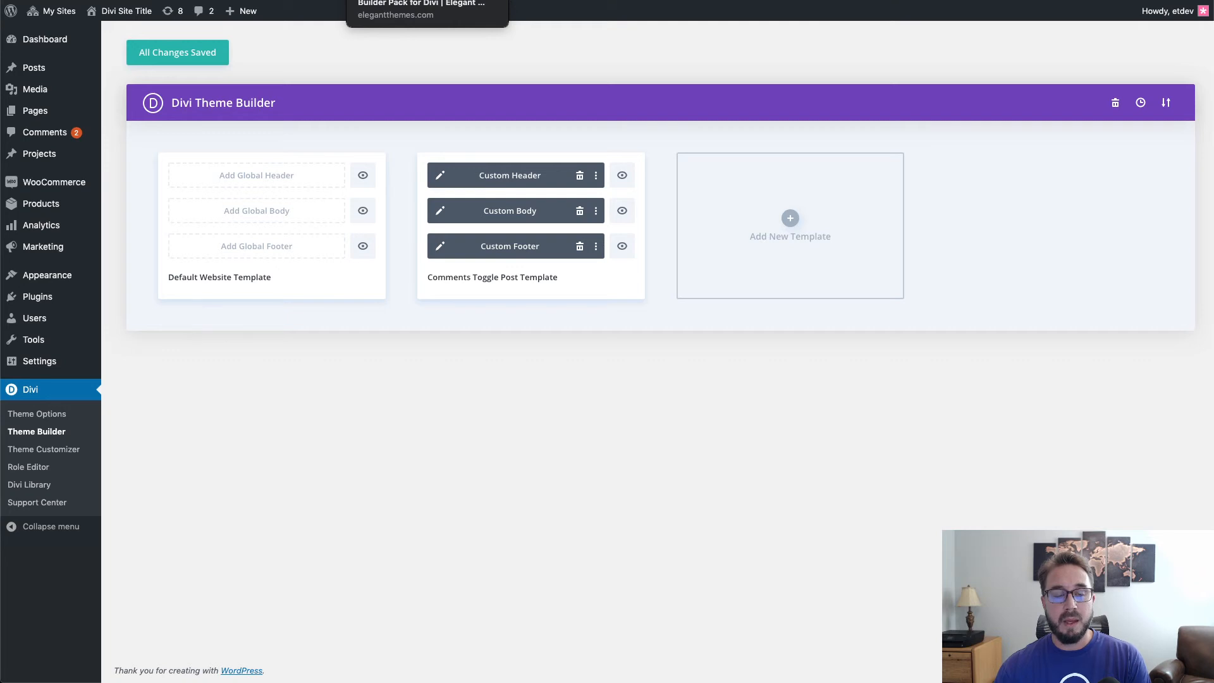
left_click(386, 0)
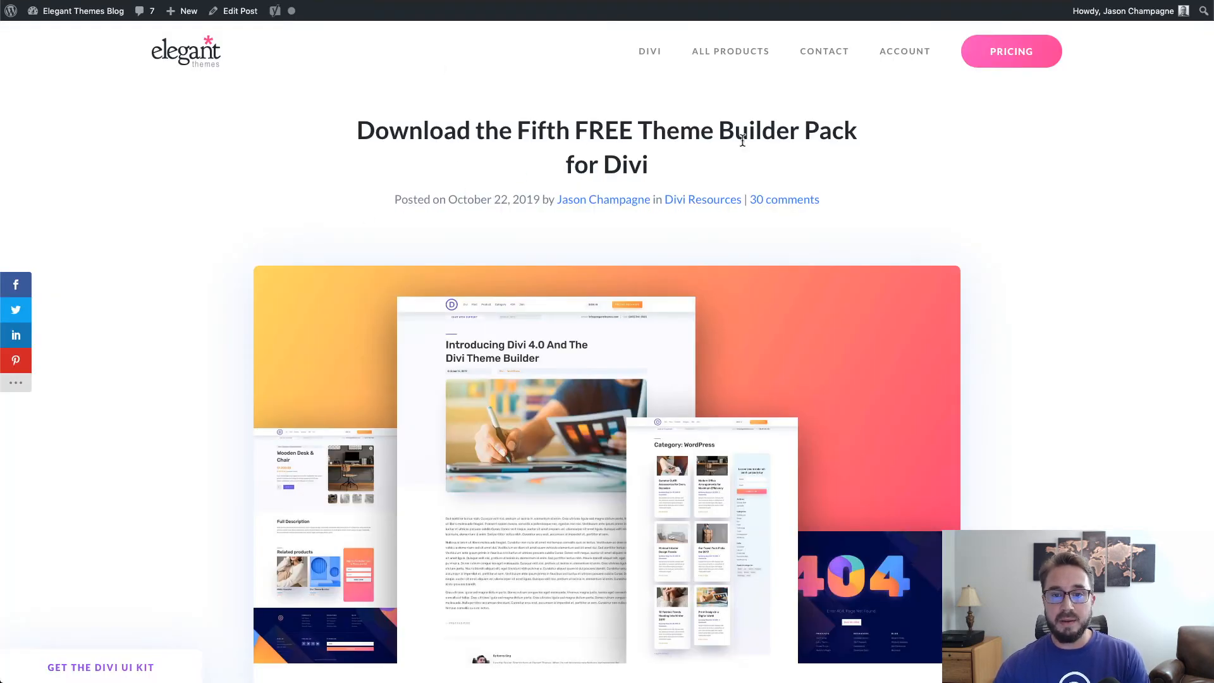
left_click_drag(908, 133, 513, 125)
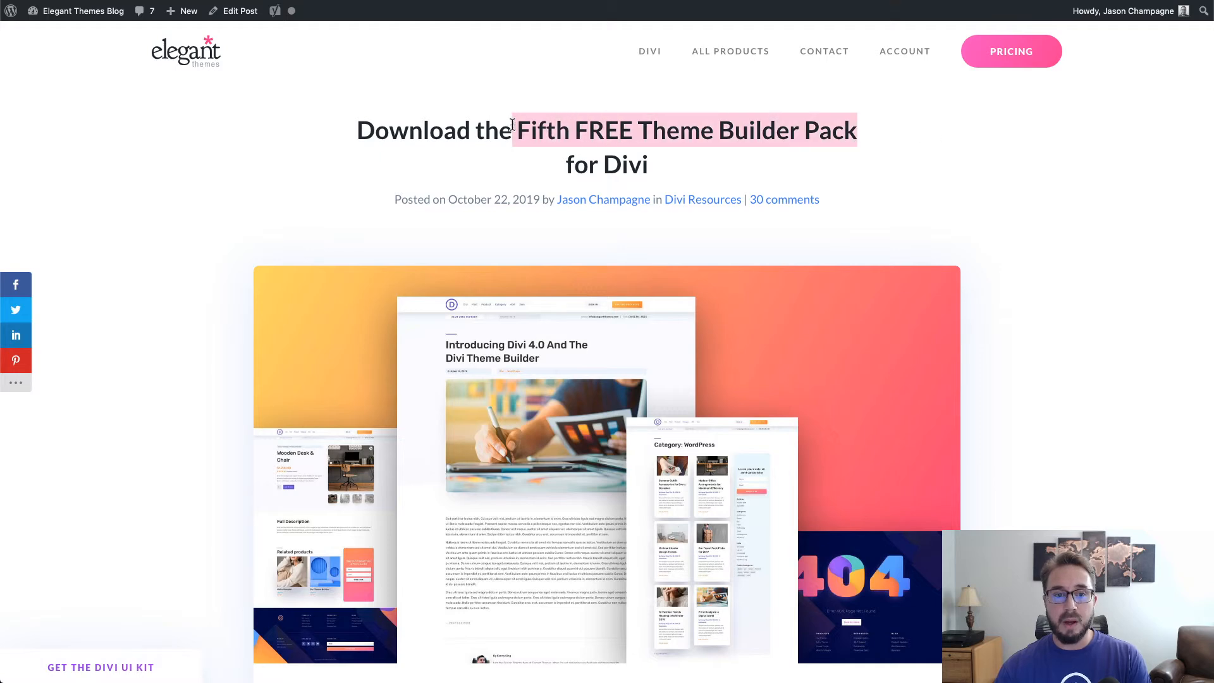
left_click(330, 166)
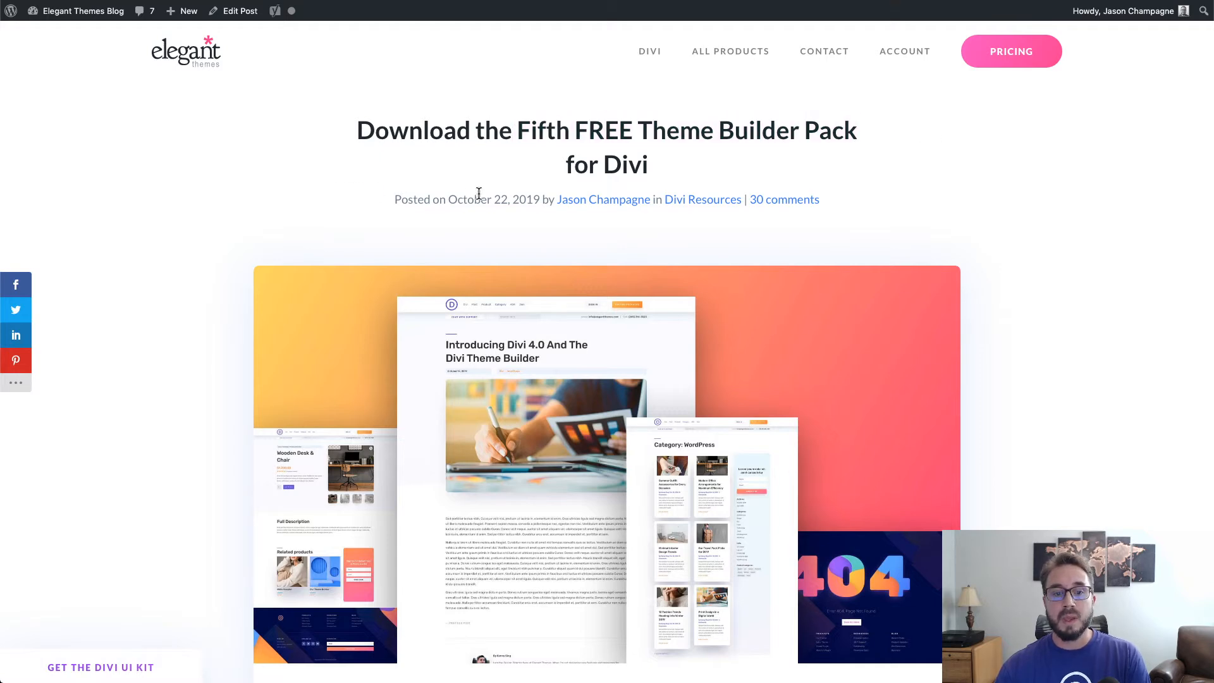
scroll(479, 193, "down", 15)
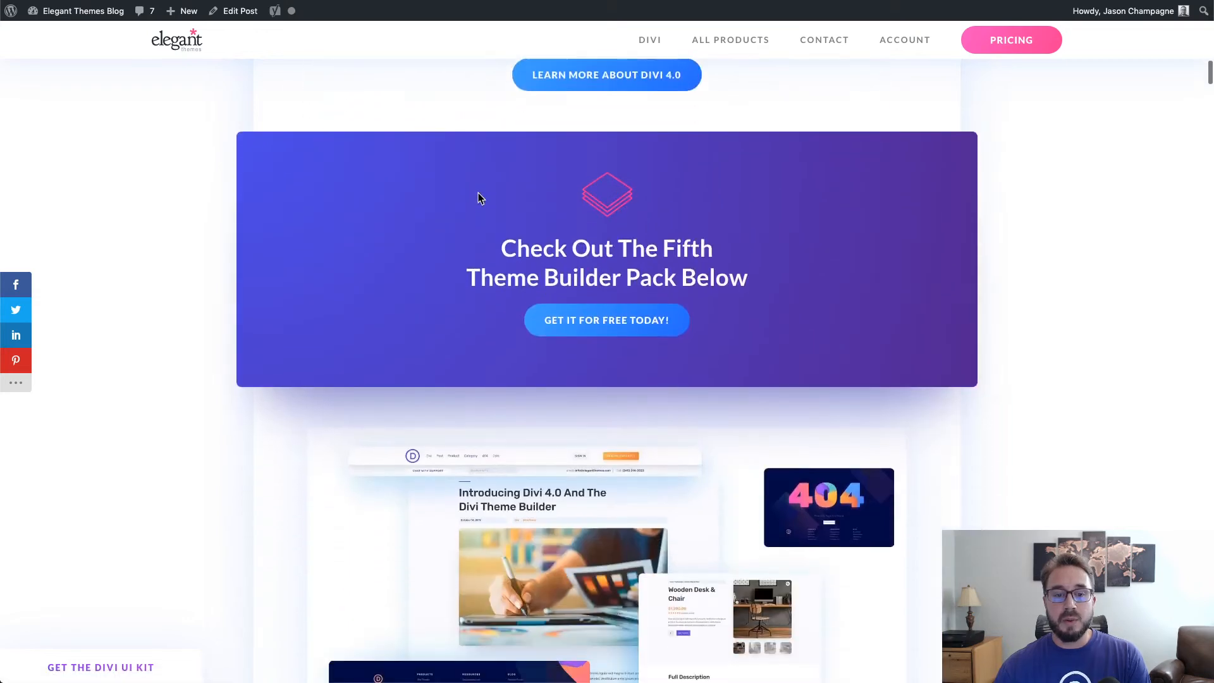
left_click(579, 324)
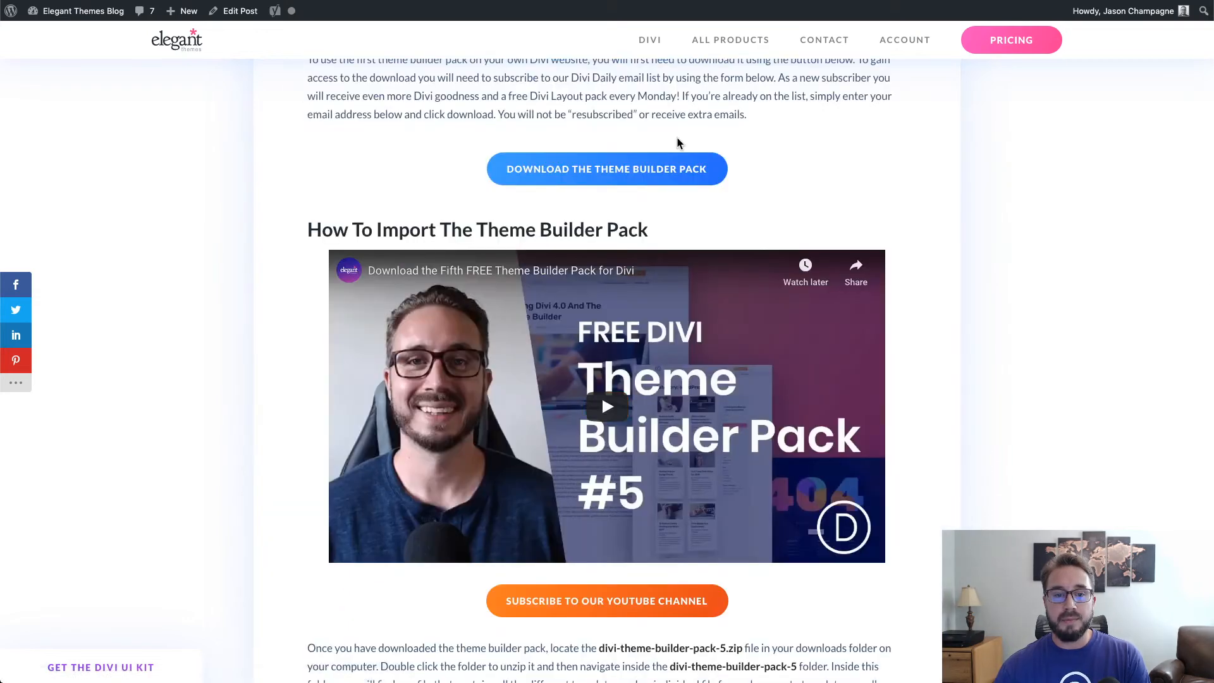
scroll(806, 189, "up", 3)
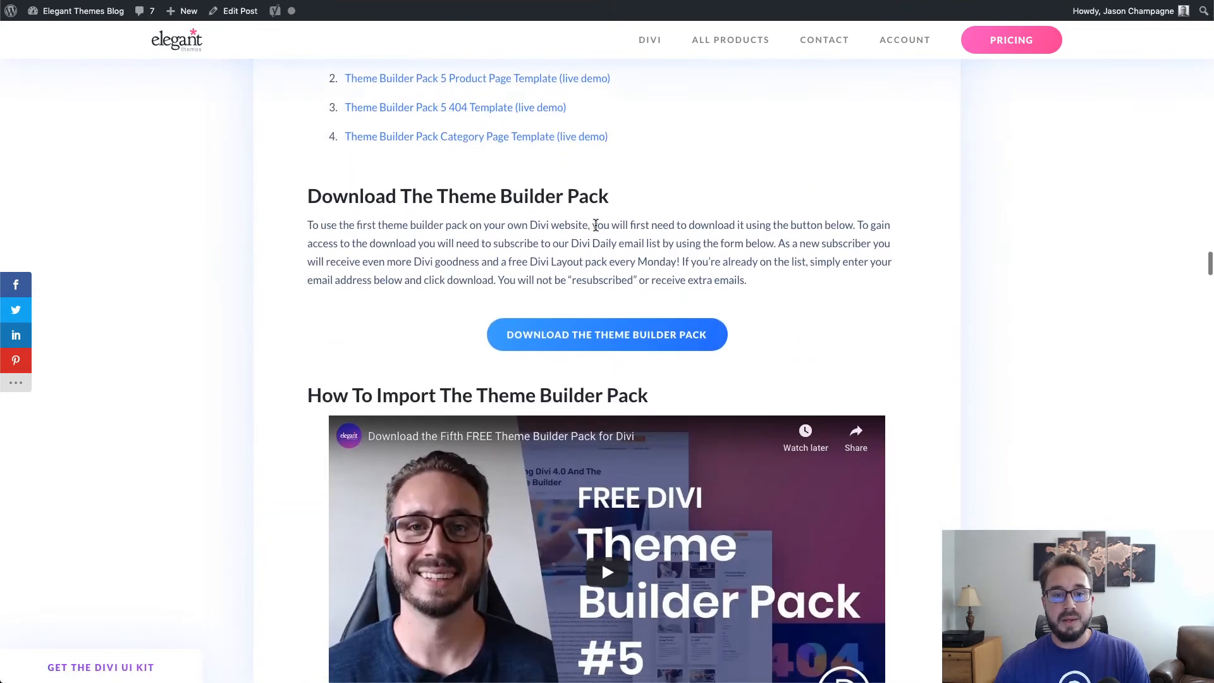
scroll(596, 226, "down", 1)
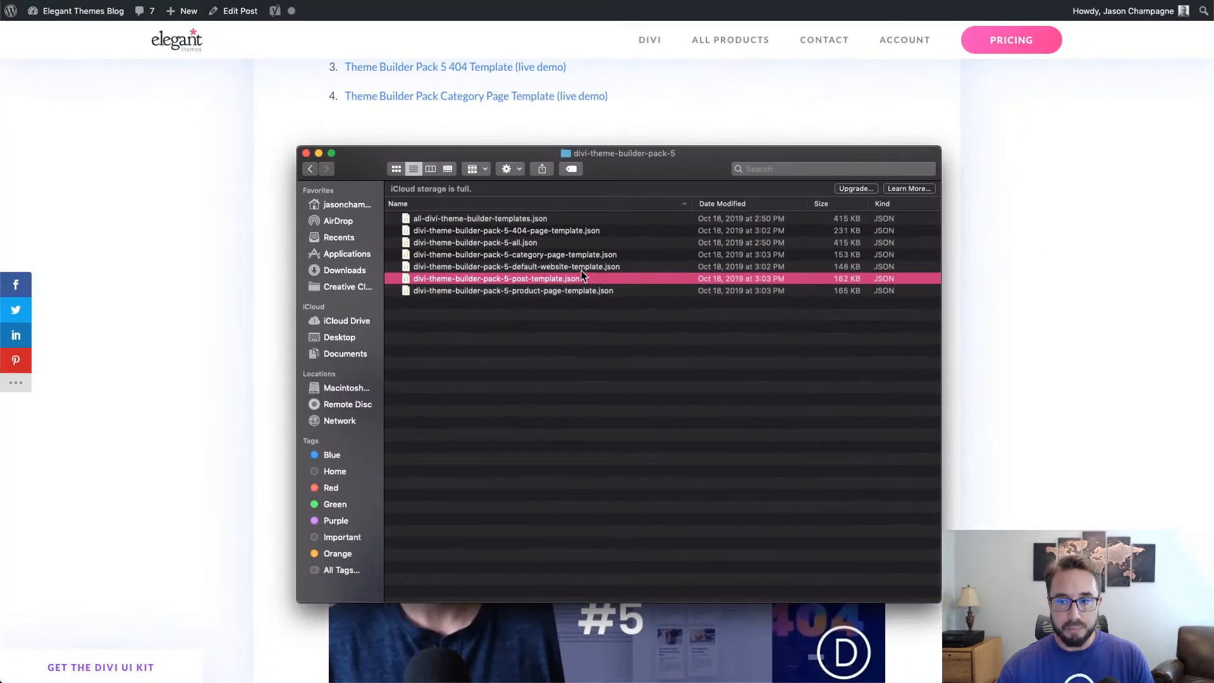
- Return to the Divi Theme Builder and choose divi-theme-builder-pack-5-post-template.json as the template file to import
left_click(643, 1)
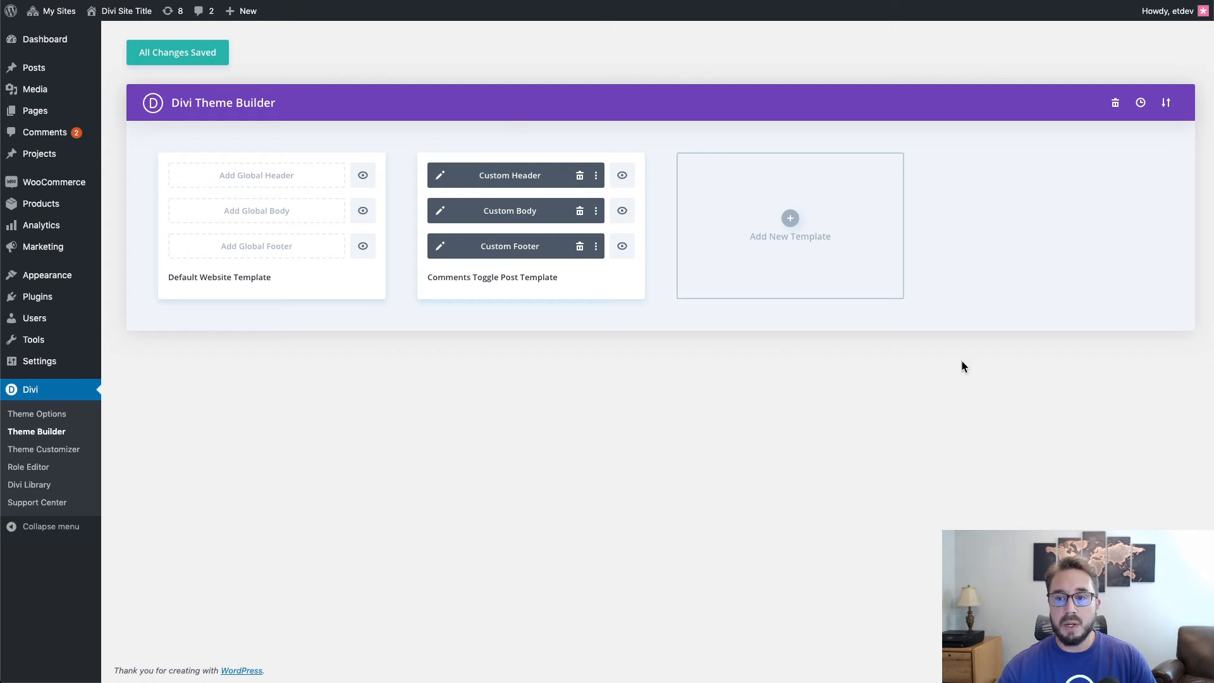
left_click(1168, 107)
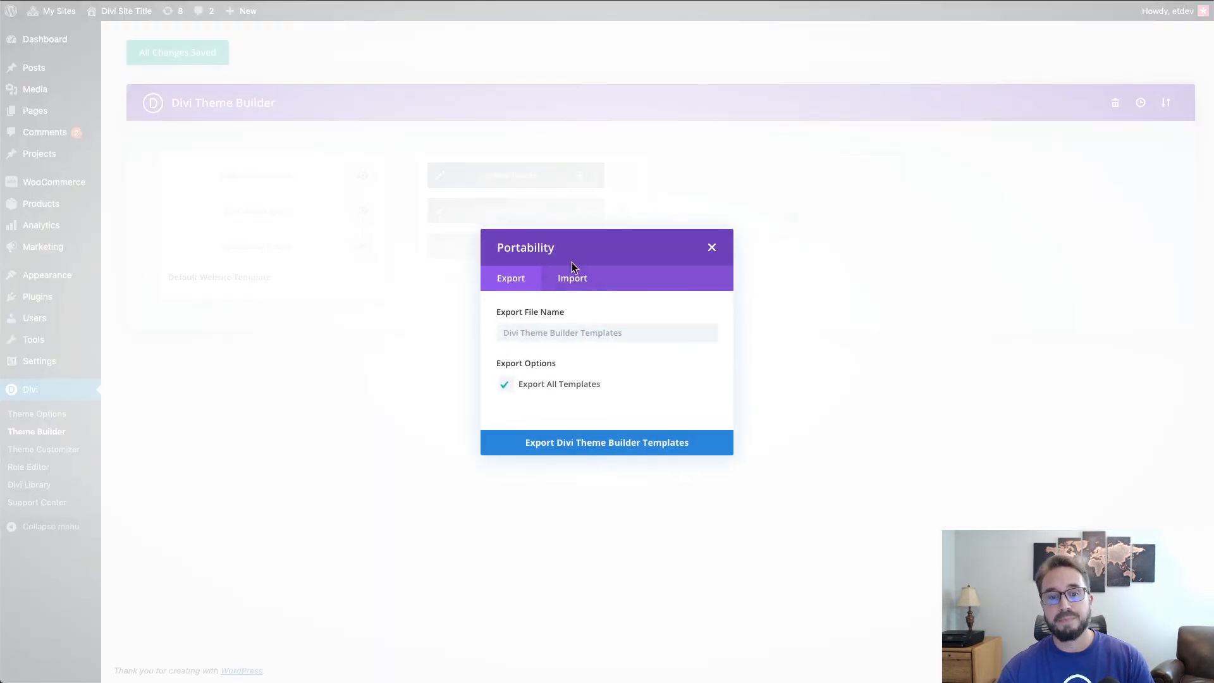
left_click(573, 283)
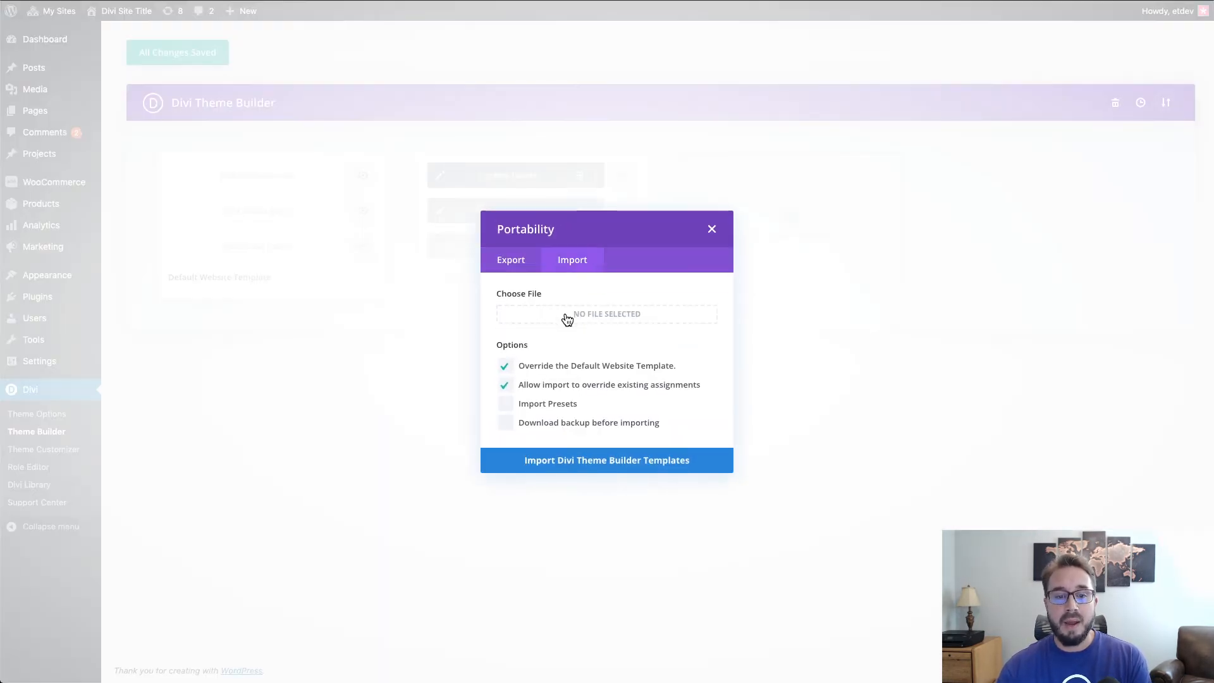
left_click(593, 317)
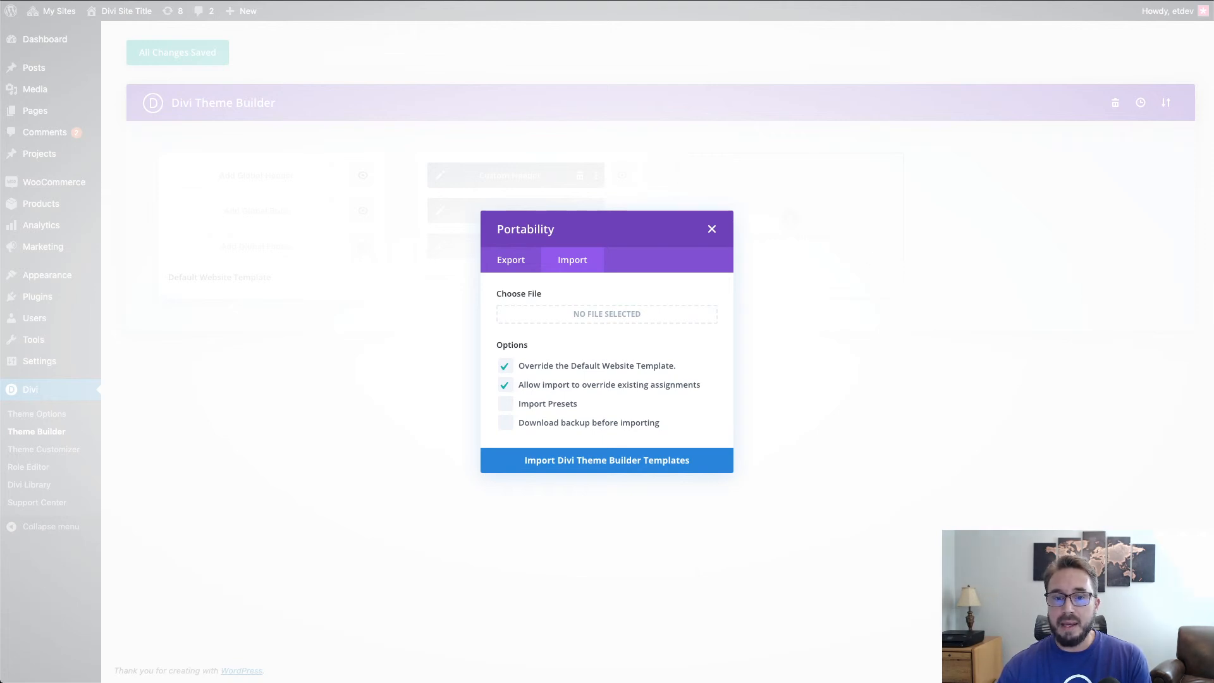
left_click_drag(1037, 166, 591, 316)
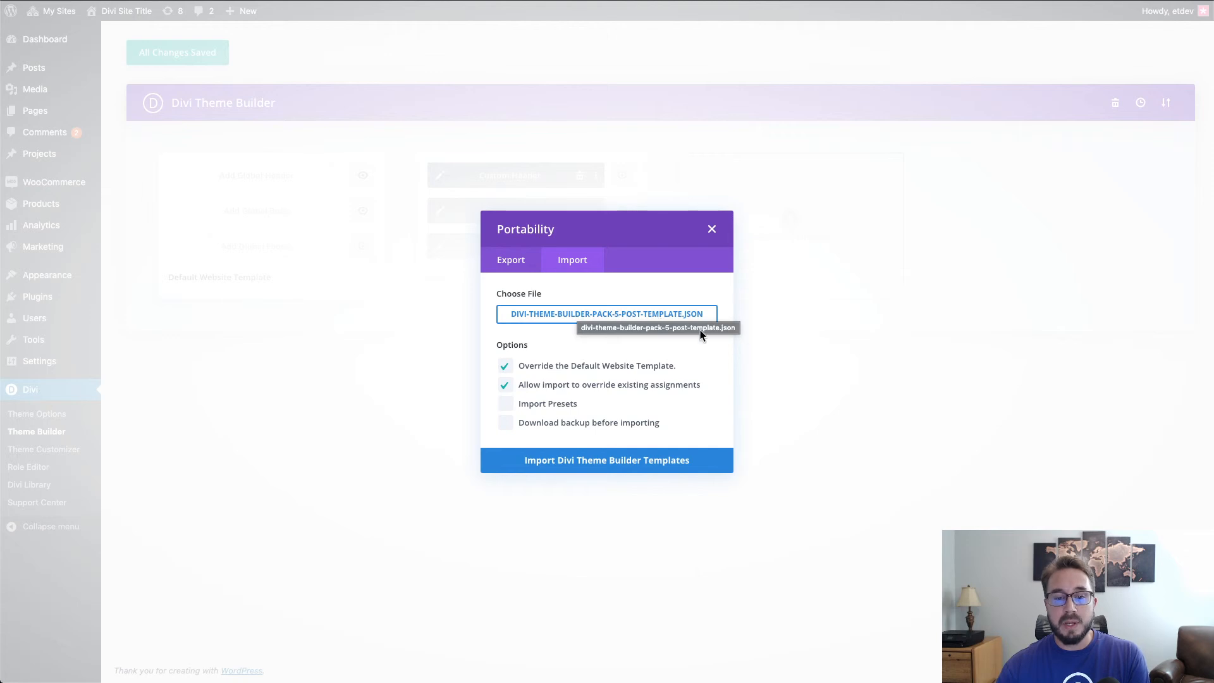
- Import the chosen template, relinking its references to this website's global header, body and footer, and save the Theme Builder changes
left_click(605, 468)
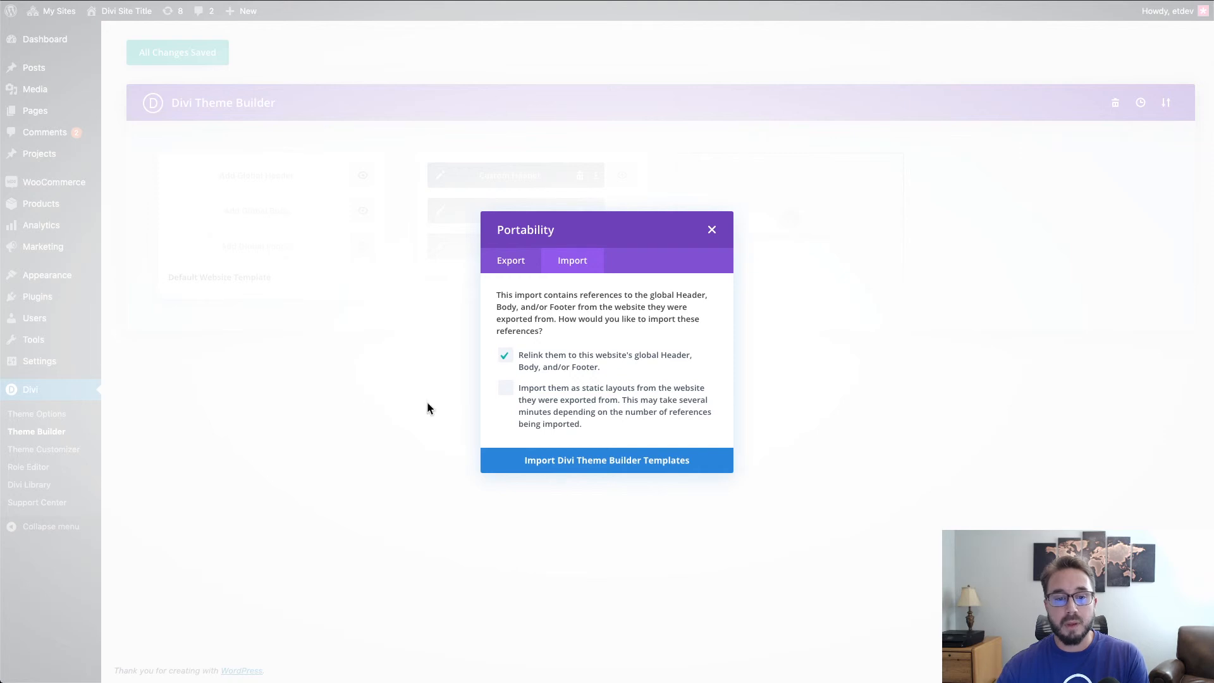
left_click(629, 465)
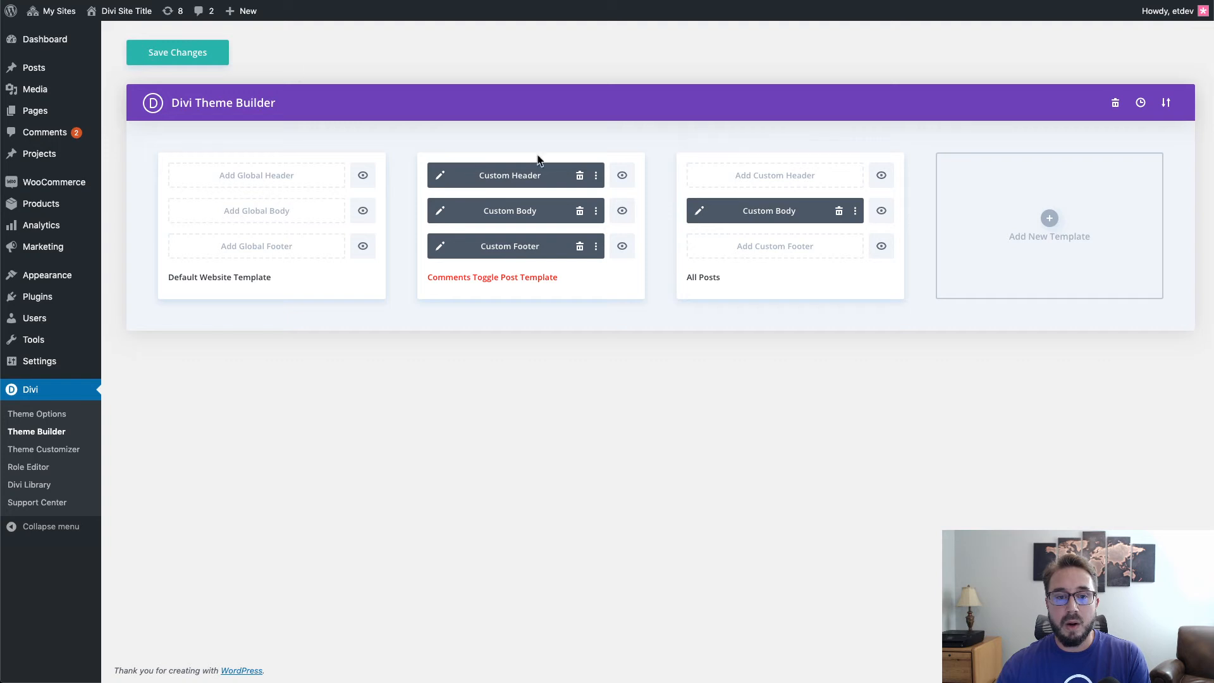
left_click(214, 59)
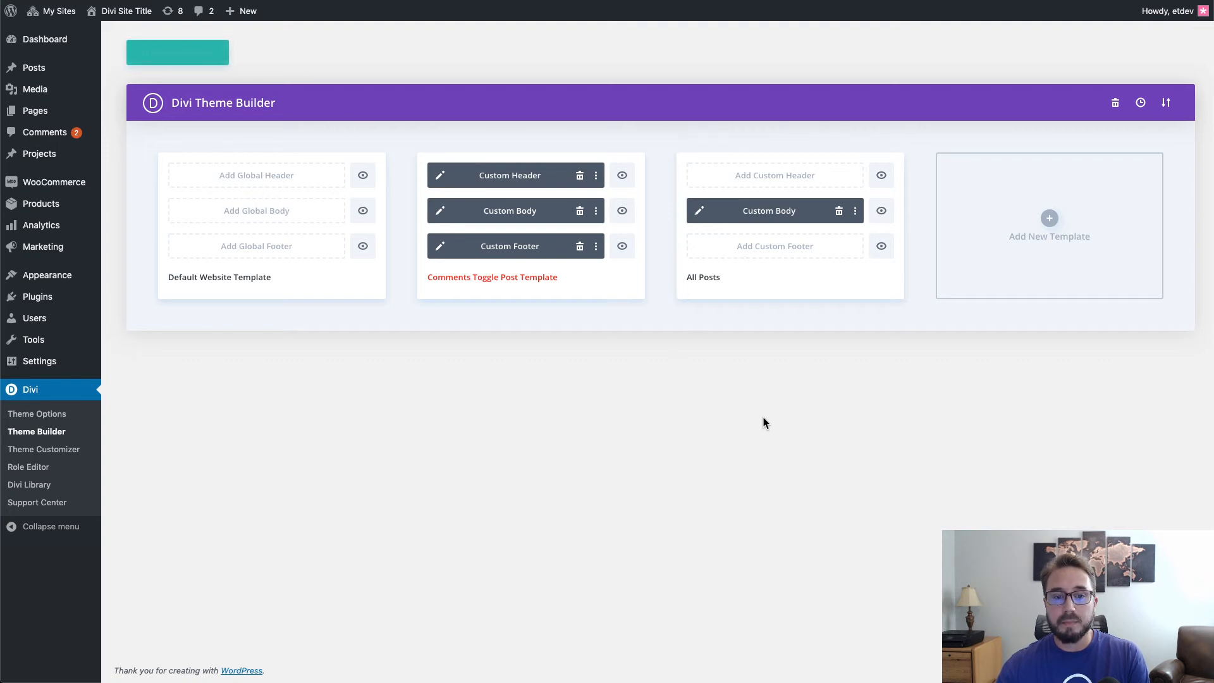
- Open the custom body of the All Posts template for editing and go through the layout to its comments section
left_click(700, 213)
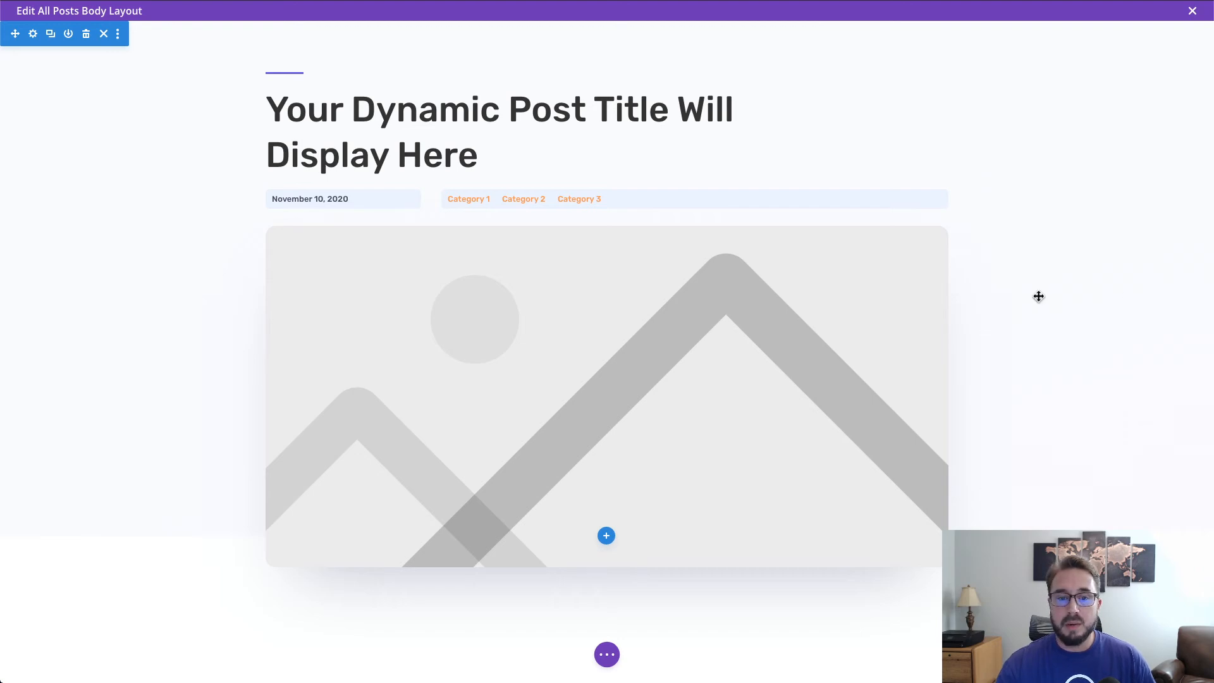
scroll(990, 292, "down", 10)
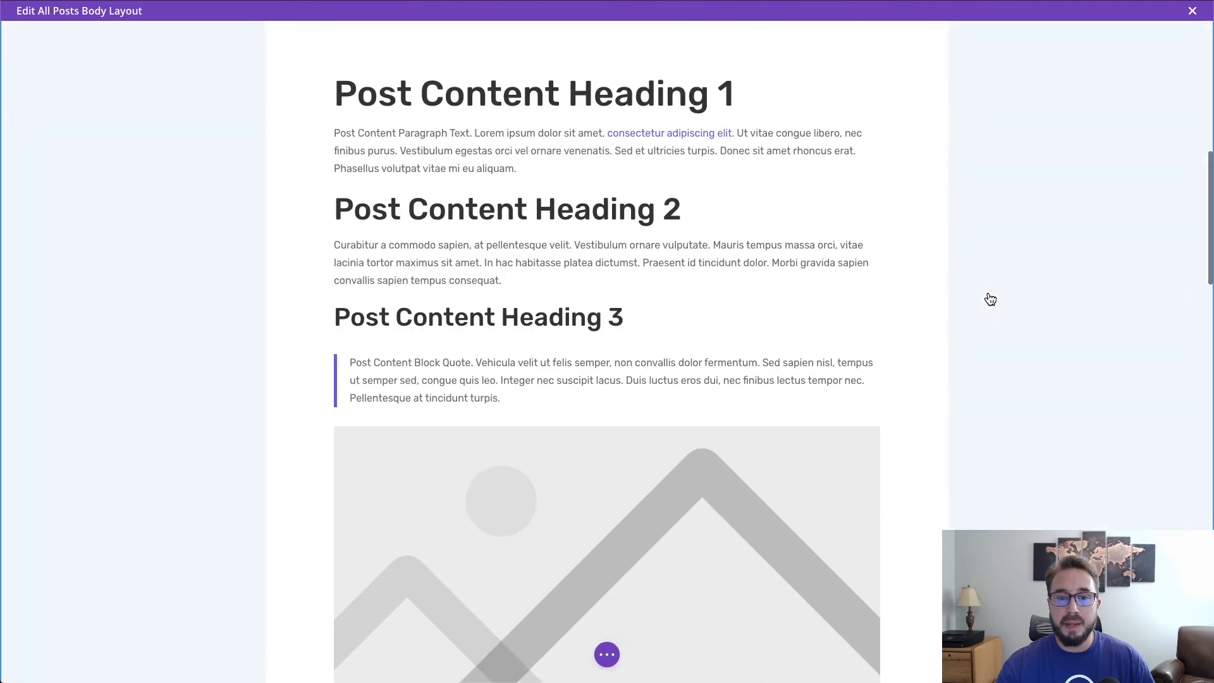
scroll(990, 299, "down", 15)
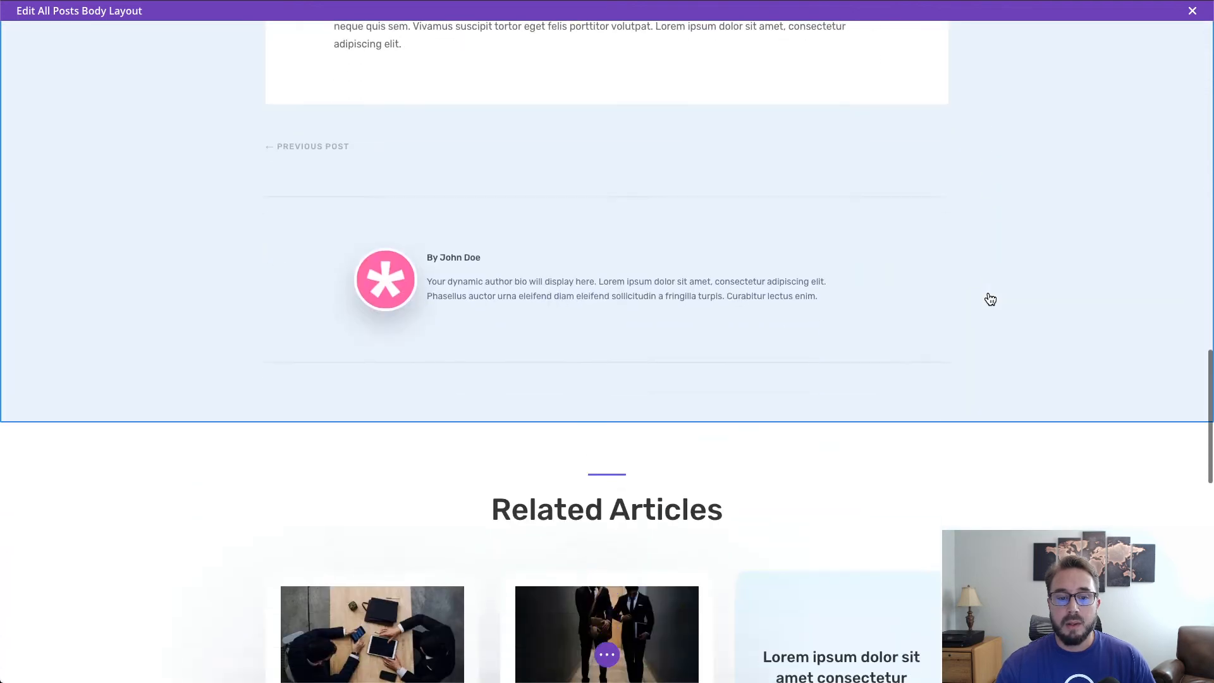
scroll(990, 299, "down", 12)
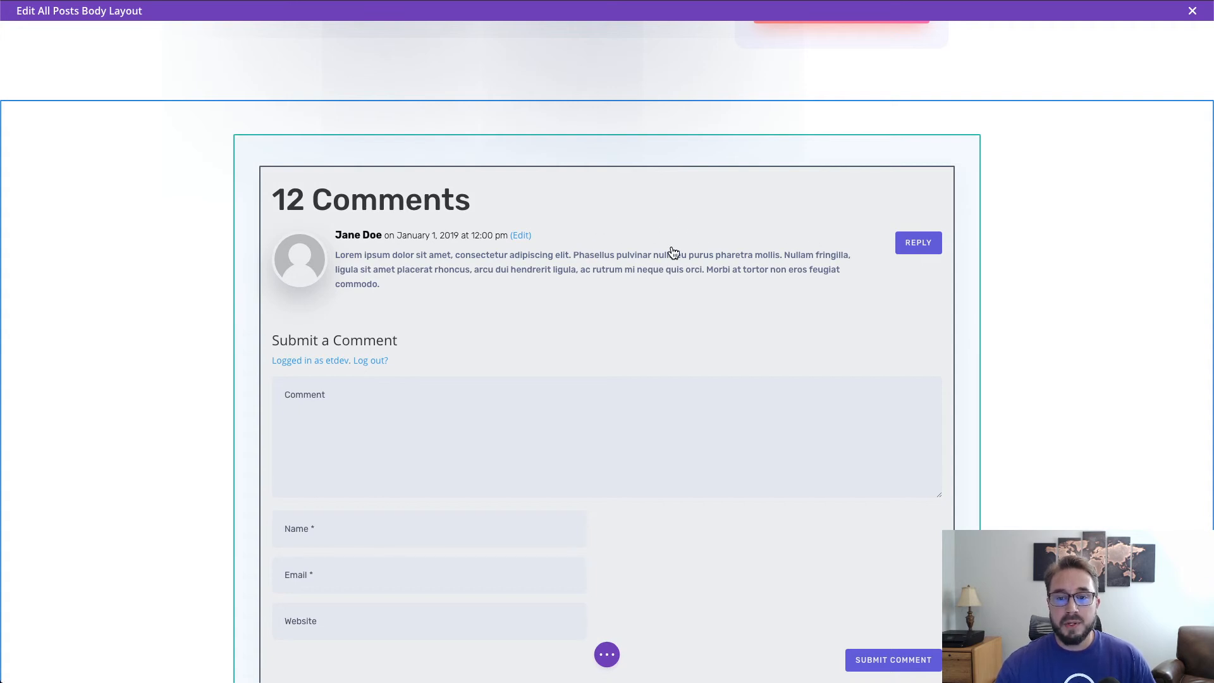
scroll(646, 272, "down", 3)
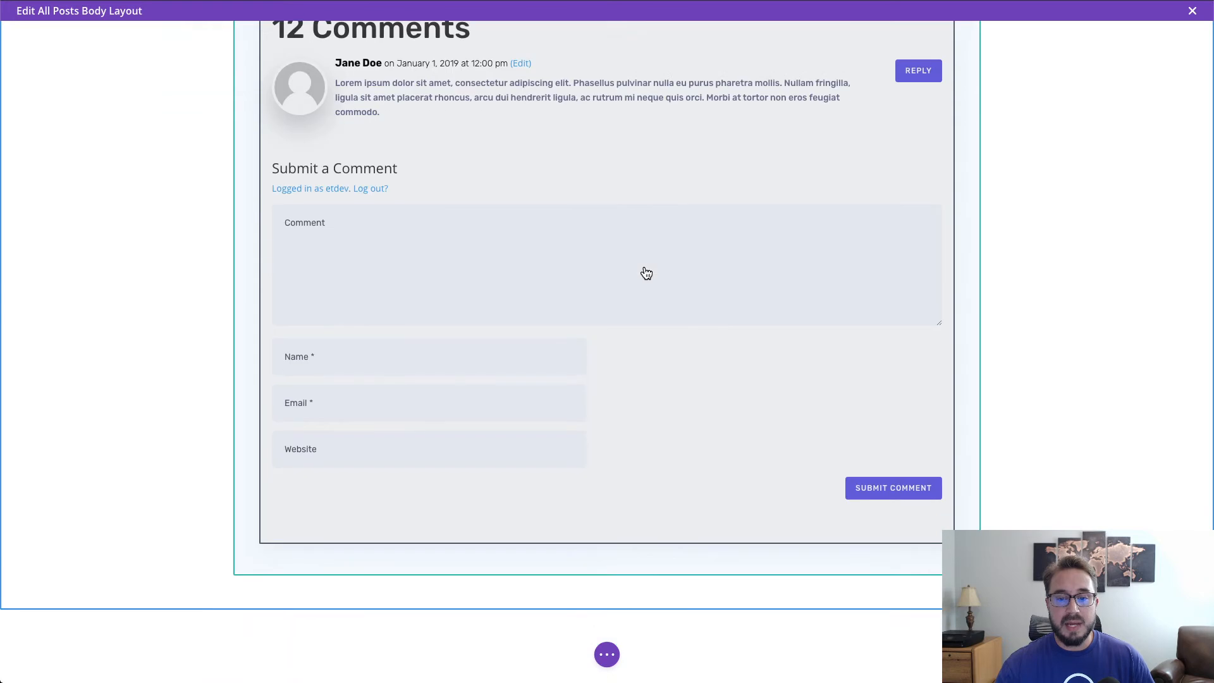
scroll(646, 272, "up", 3)
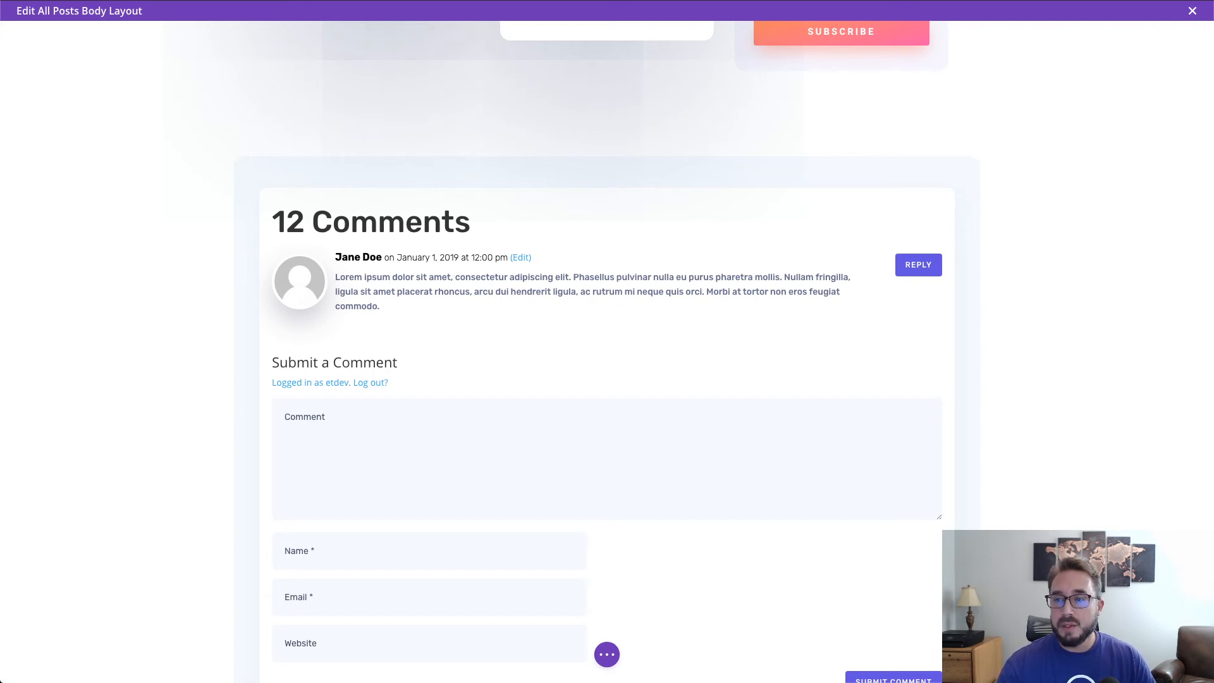
- Insert a row with two-thirds and one-third columns below the comments row, without adding a module
scroll(1012, 174, "down", 3)
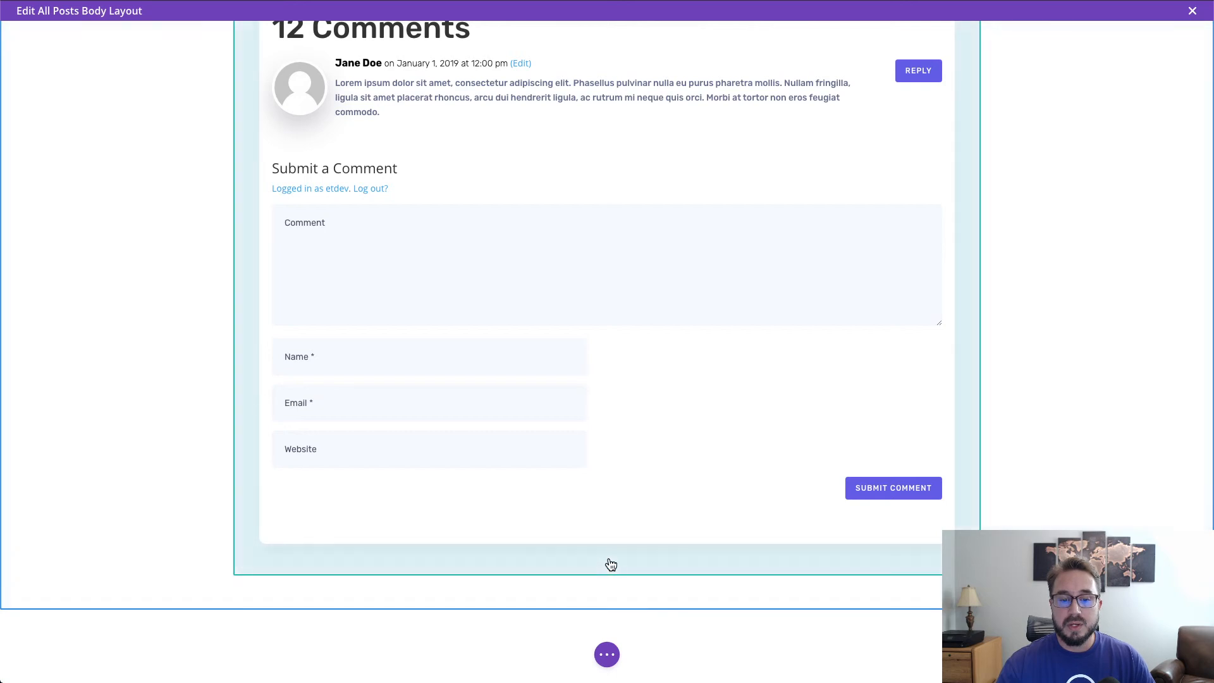
left_click(606, 575)
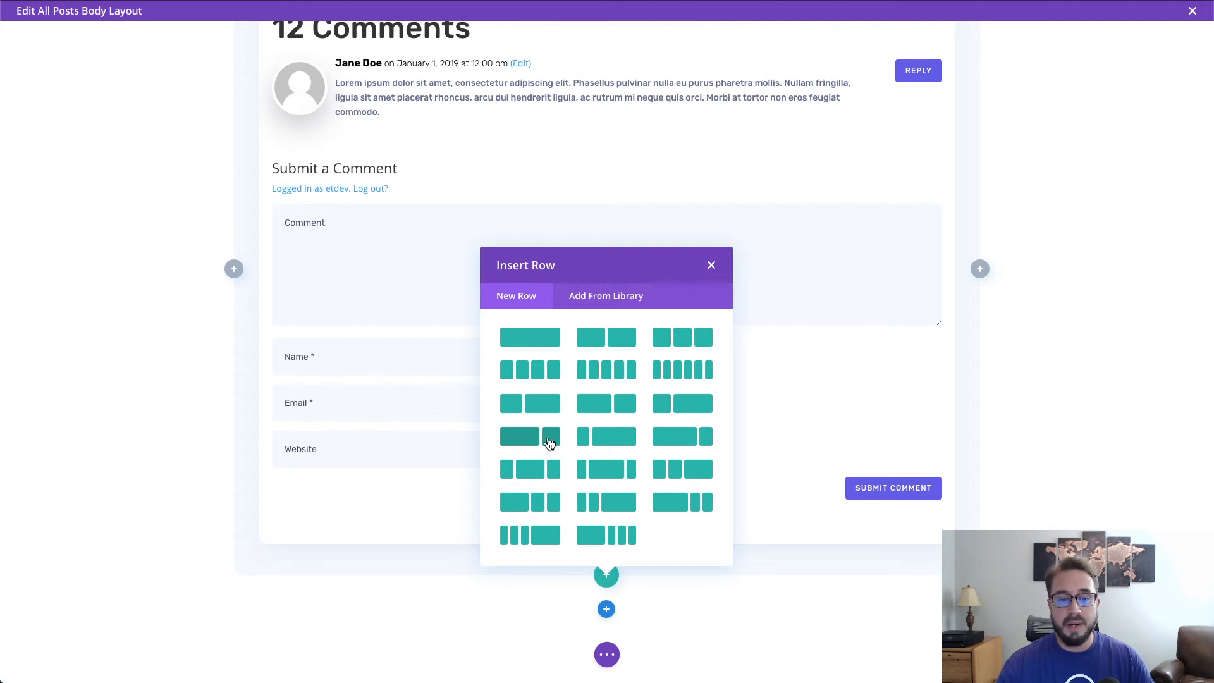
left_click(550, 443)
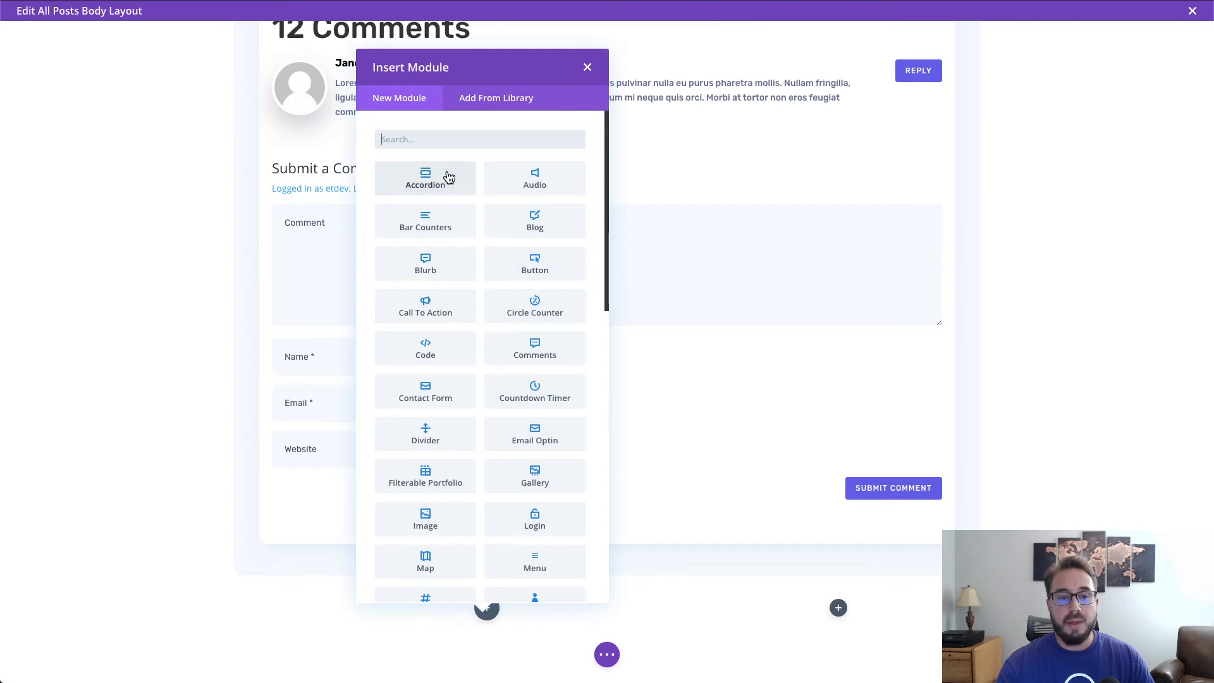
left_click(587, 68)
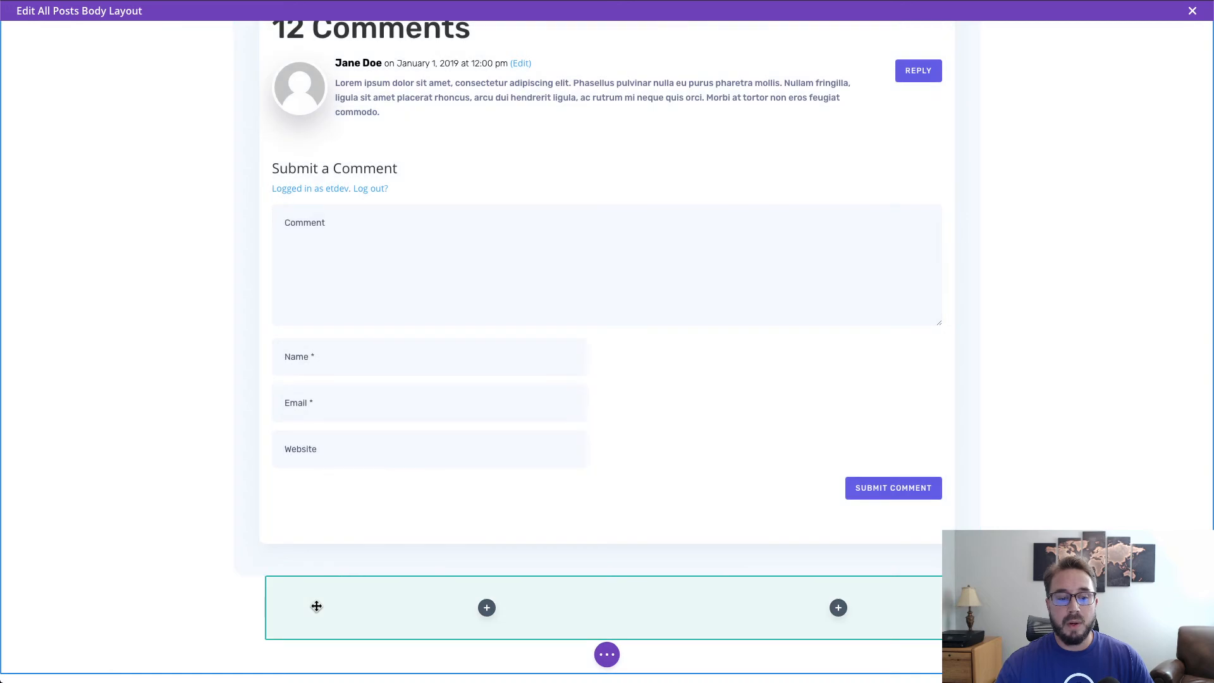
- Move the new two-column row above the comments row, within the section under the related articles
left_click_drag(316, 606, 501, 485)
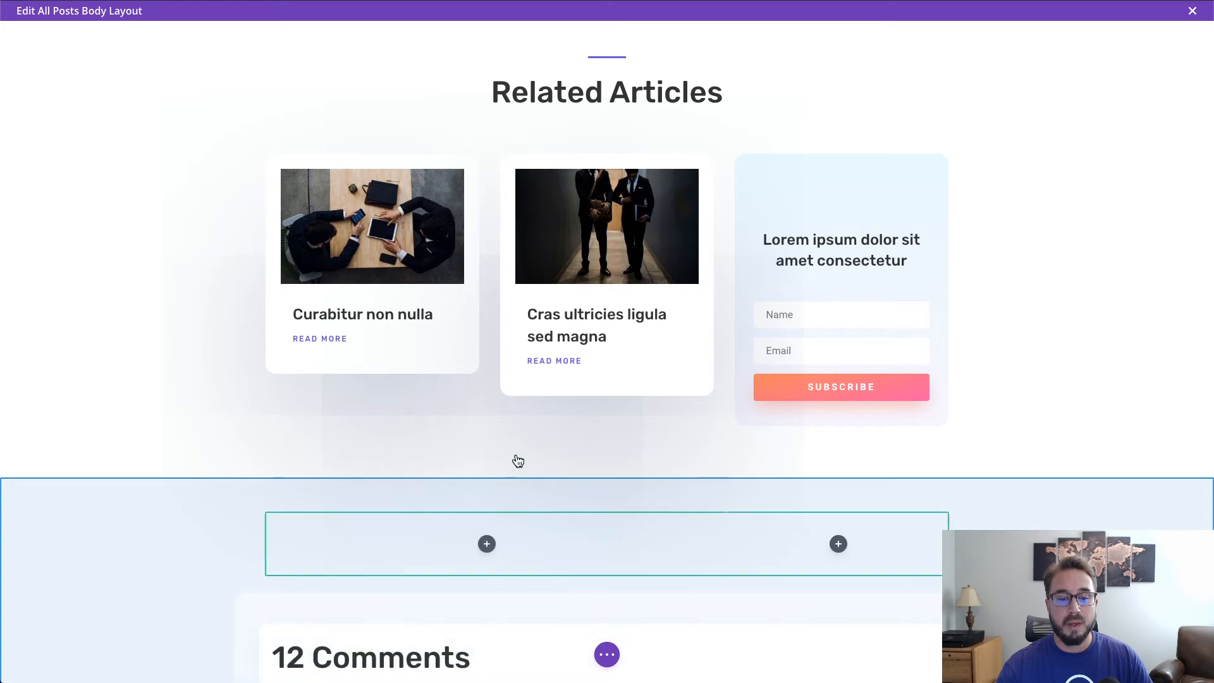
scroll(518, 461, "down", 5)
scroll(520, 456, "down", 2)
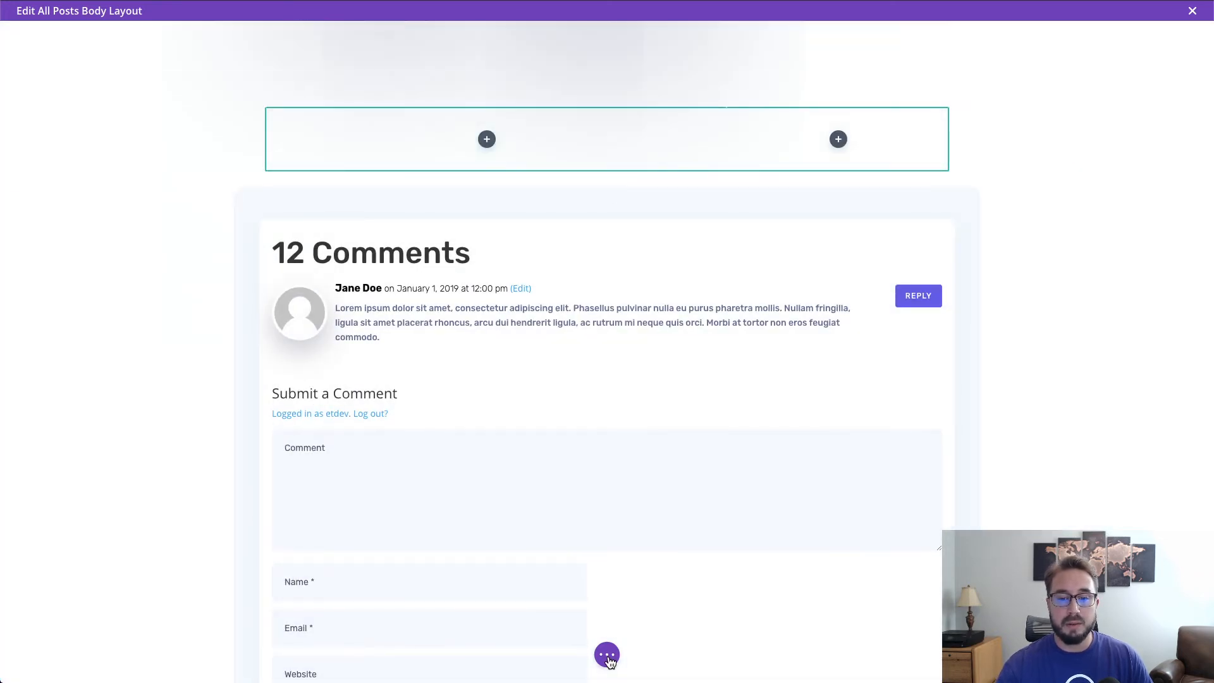
- Dock the builder's settings bar vertically at the side, show the Layers view, and place it beside the comments section with the bar collapsed
left_click(607, 656)
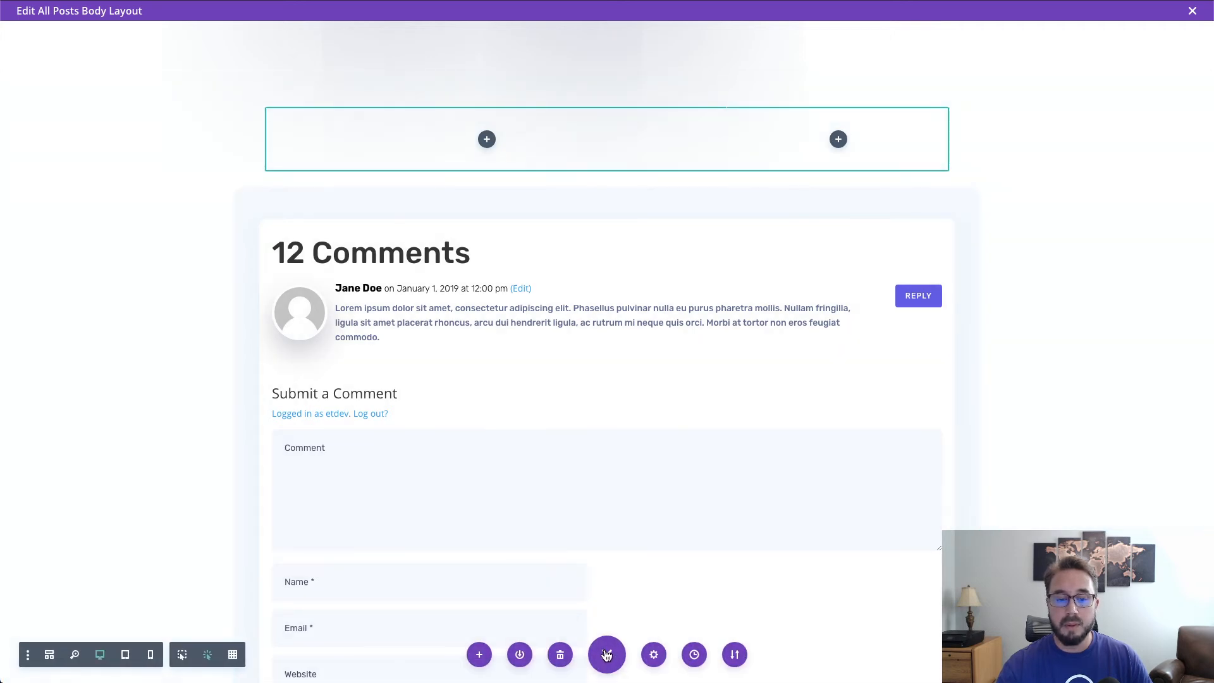
left_click_drag(608, 655, 52, 348)
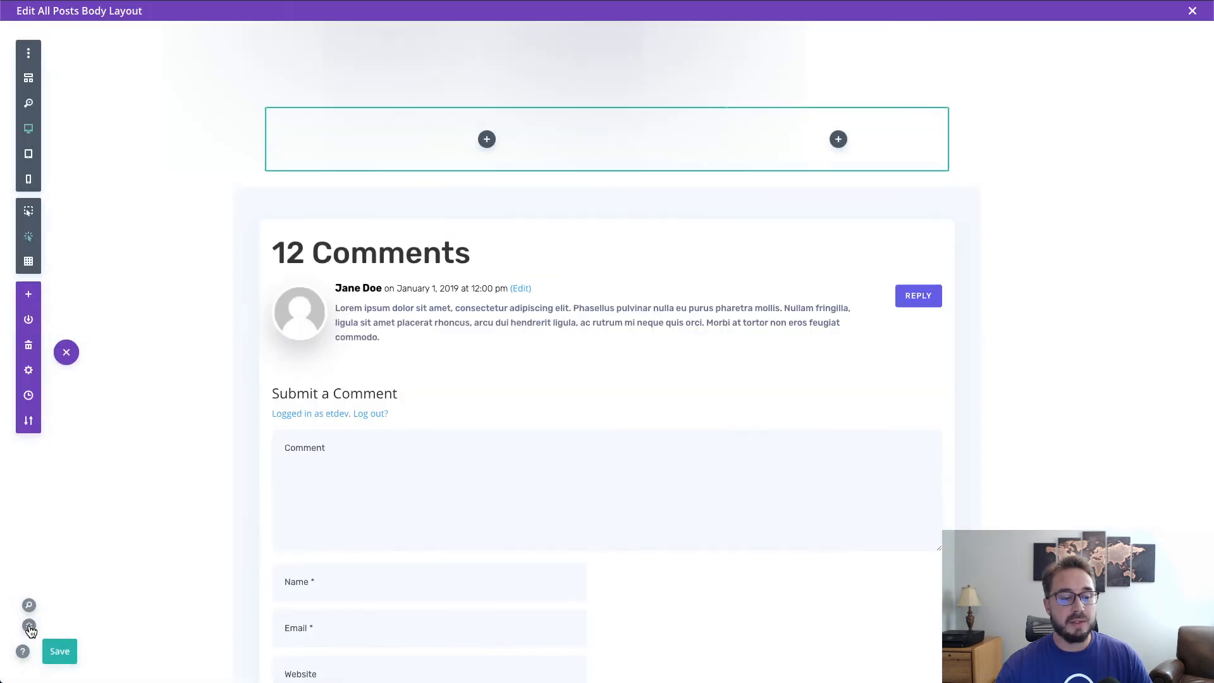
left_click(29, 626)
left_click_drag(284, 321, 252, 102)
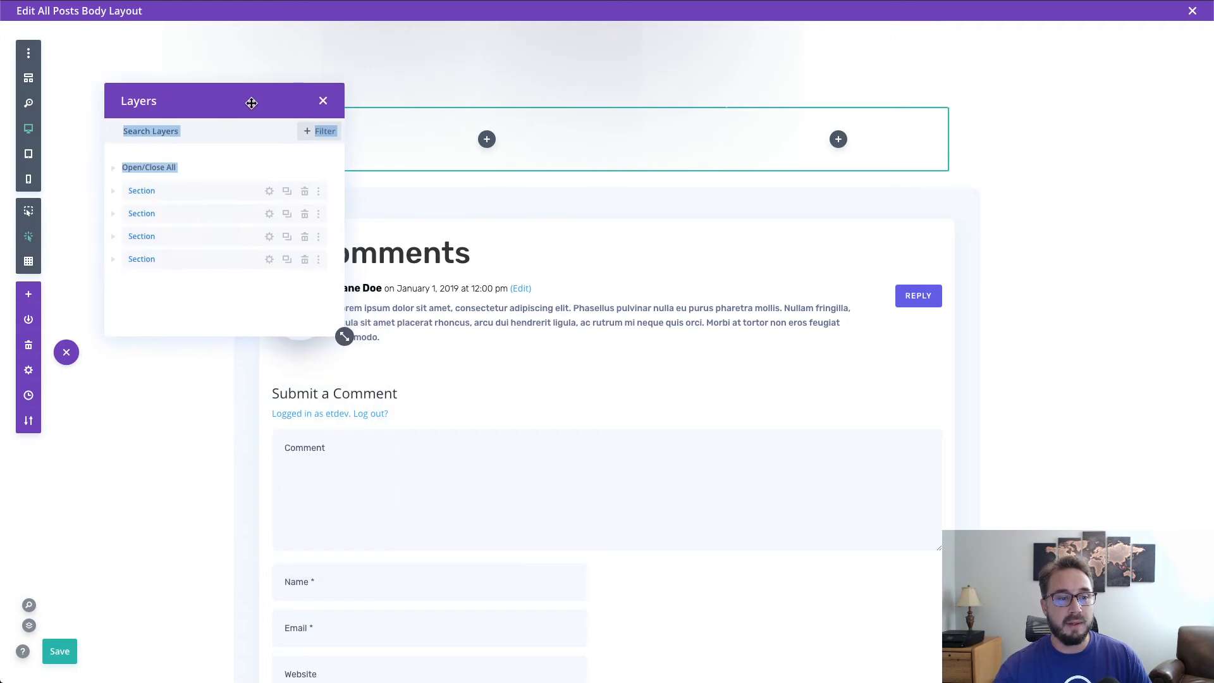
left_click(236, 150)
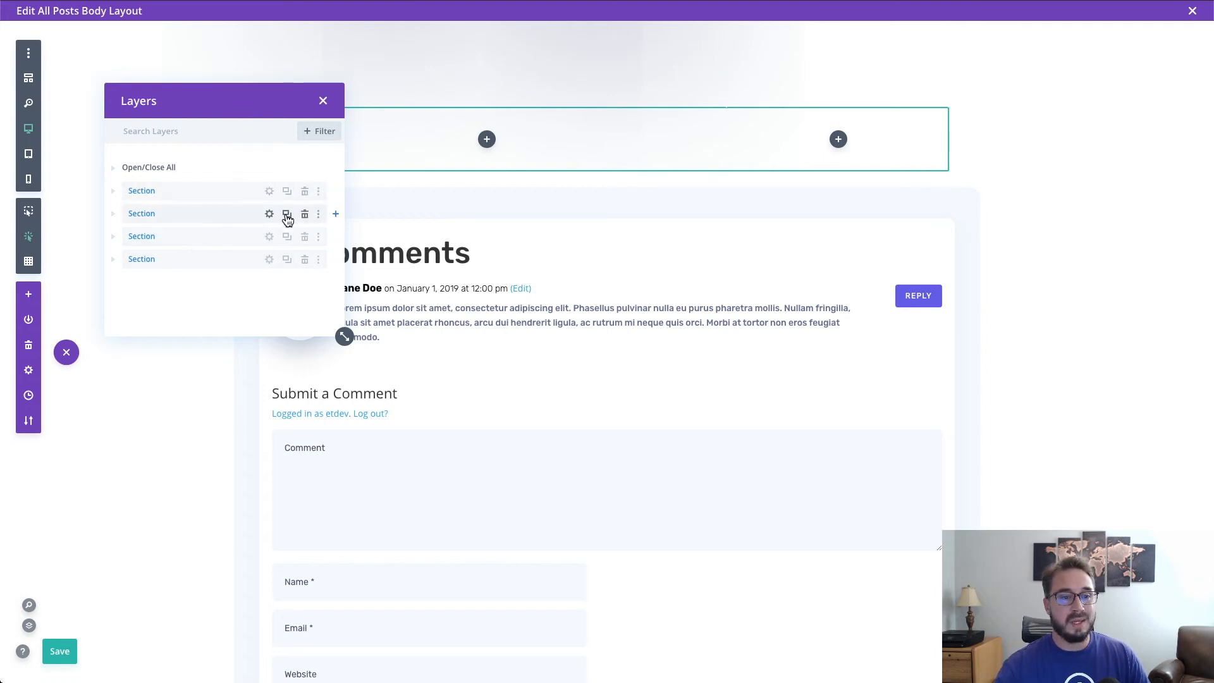
left_click_drag(254, 109, 230, 85)
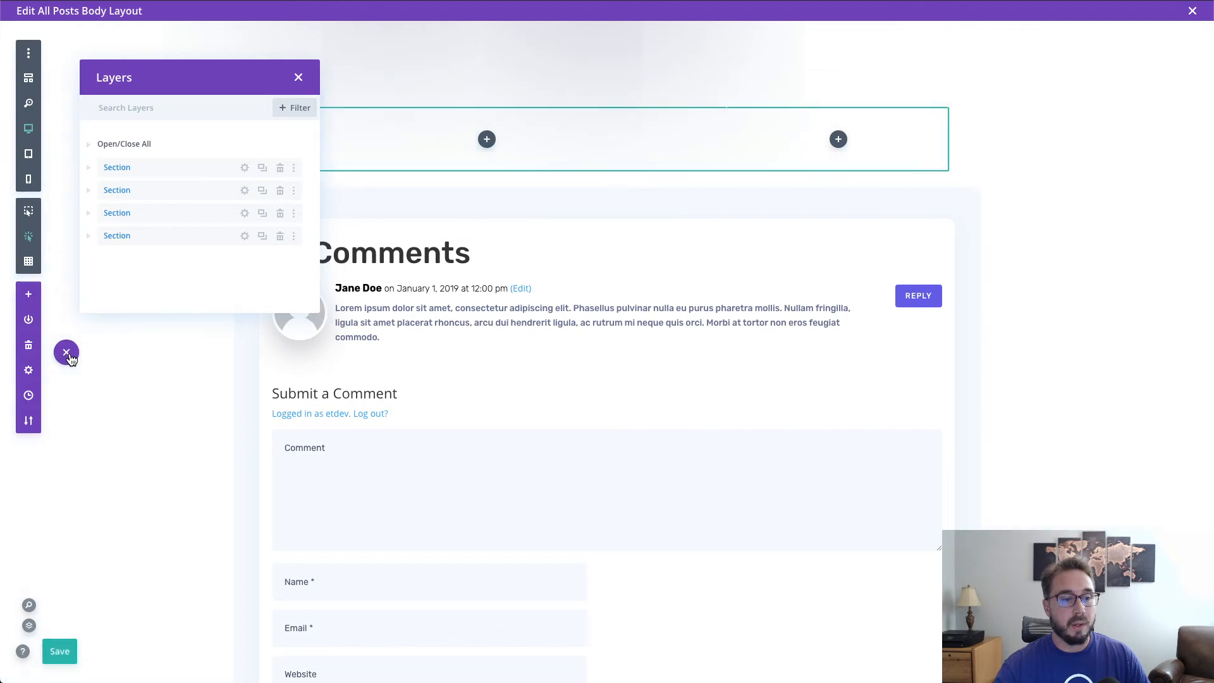
left_click(66, 353)
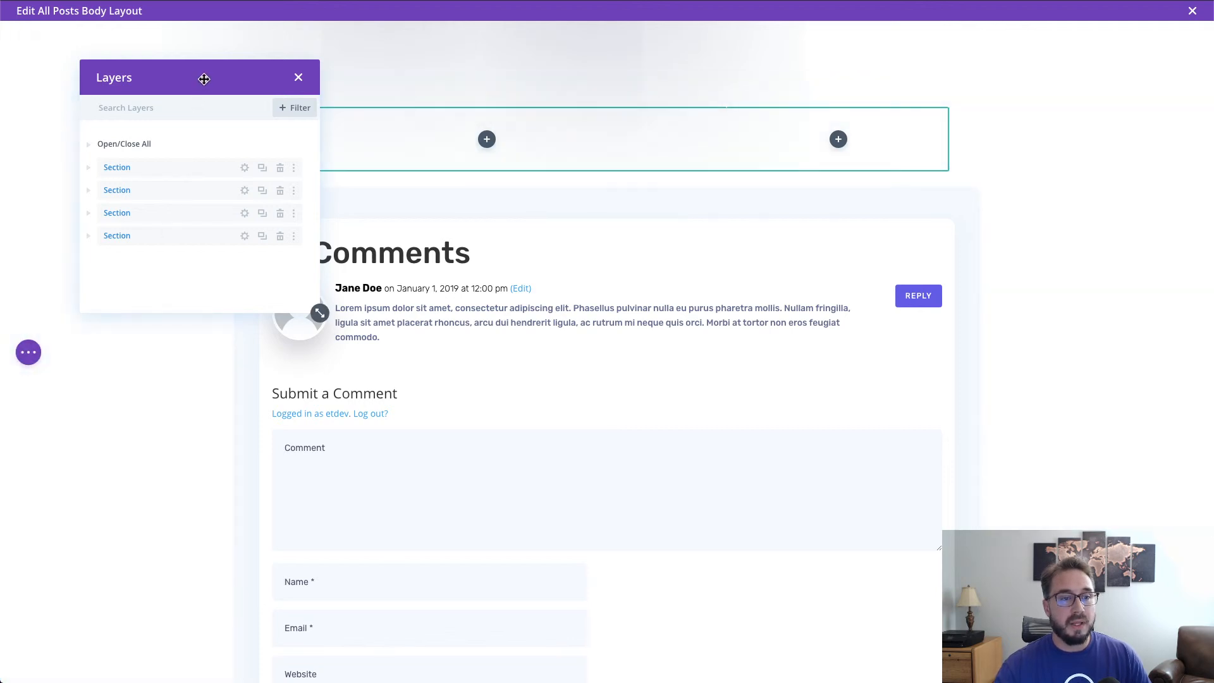
left_click_drag(203, 79, 158, 262)
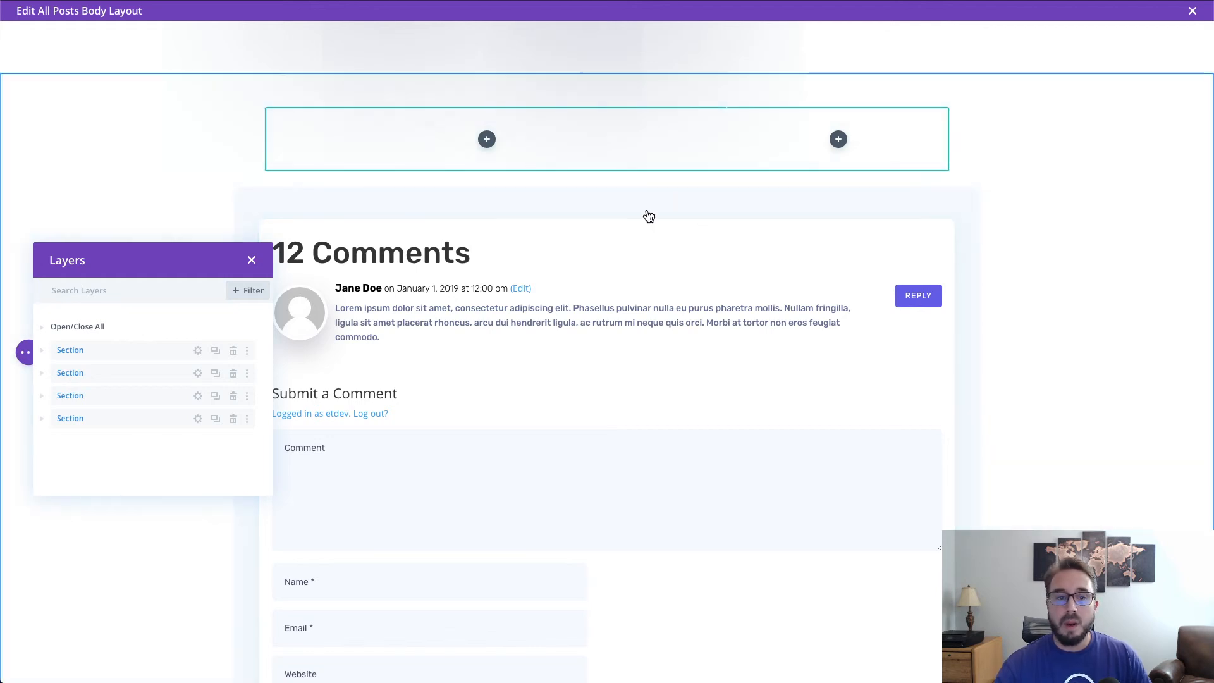
- Open the settings of the empty two-column row above the comments, shrinking the settings window and moving it away from the Layers view
mouse_move(352, 152)
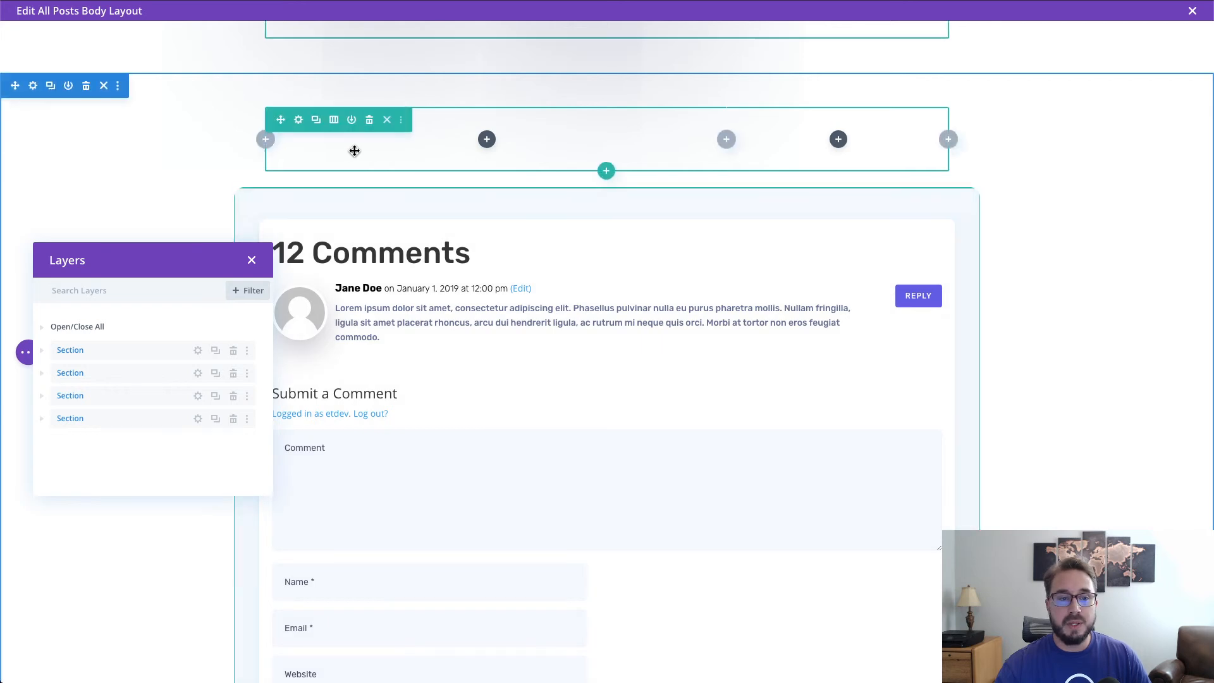
left_click(299, 122)
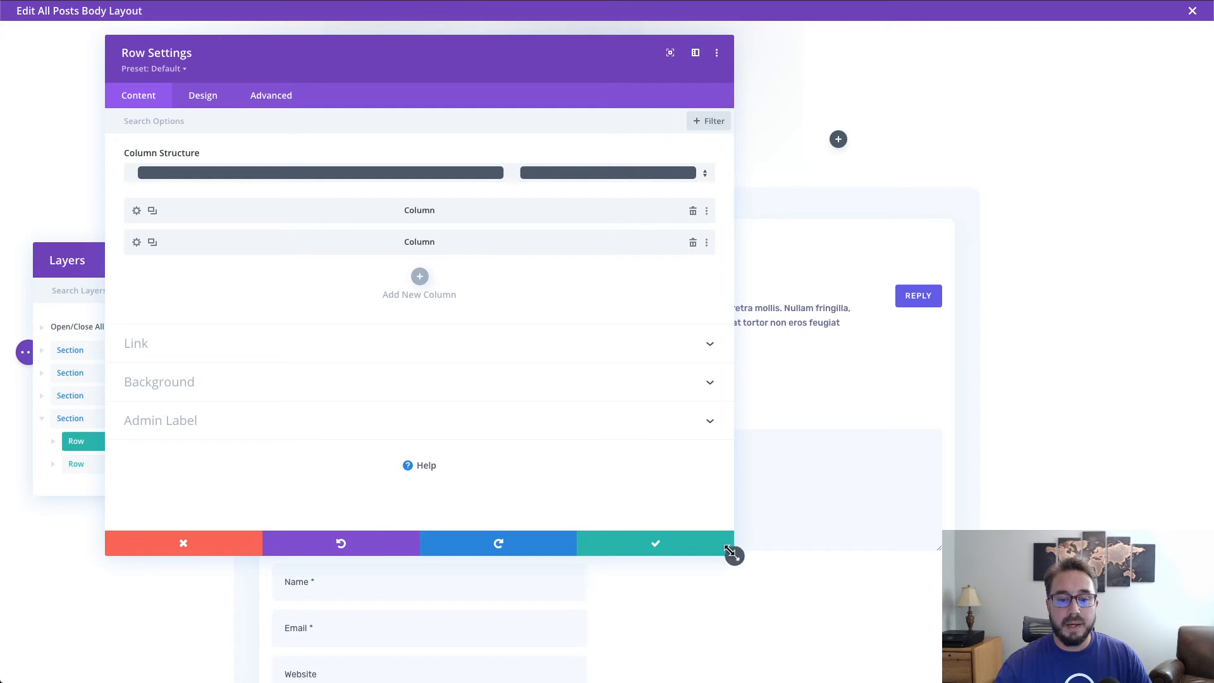
left_click_drag(732, 553, 342, 424)
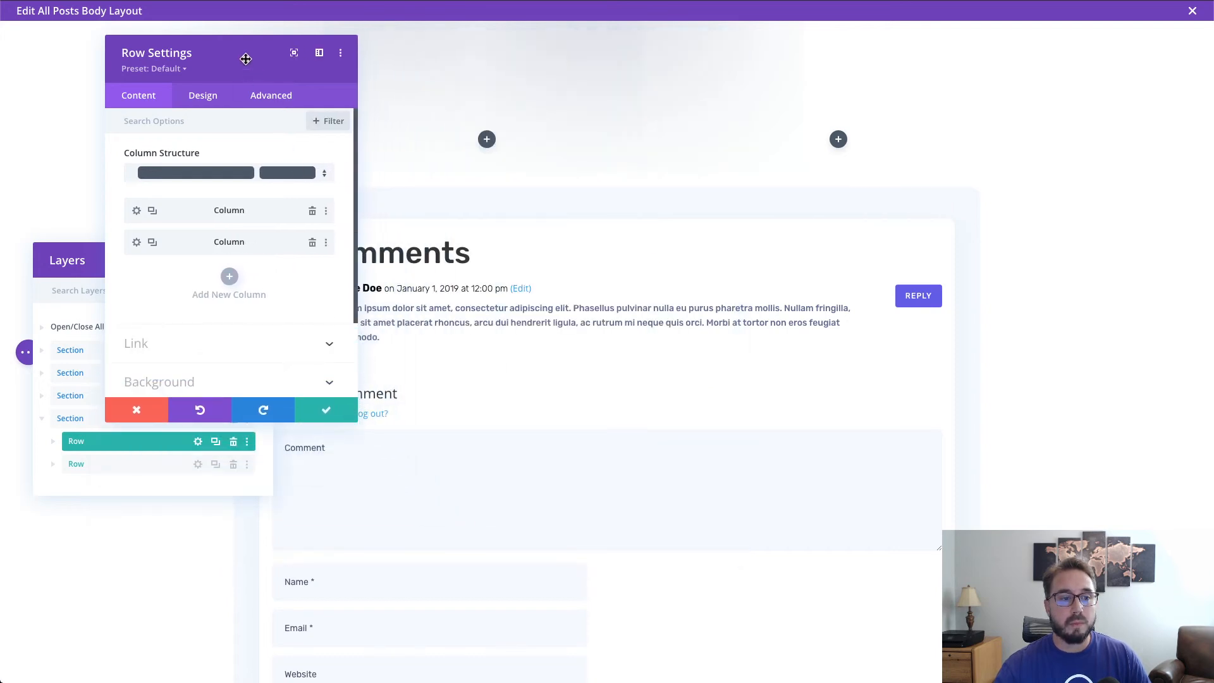
left_click_drag(244, 54, 1037, 48)
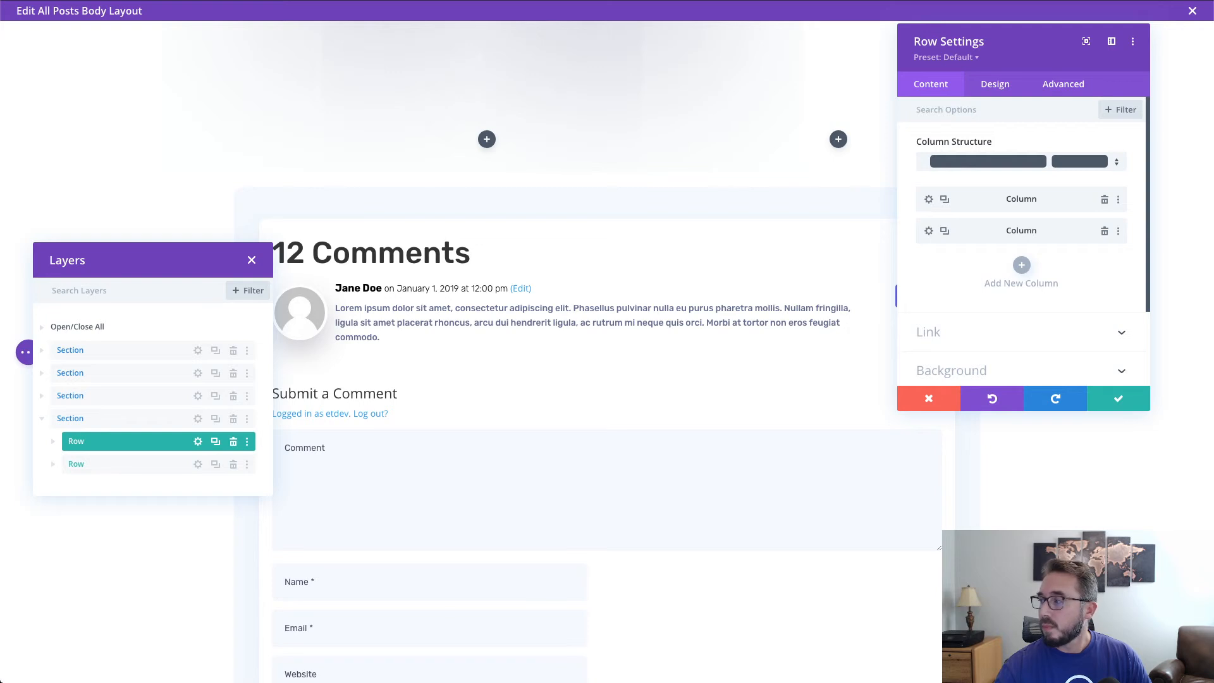
- Set the two-column row's background color to #624de3
left_click(1031, 372)
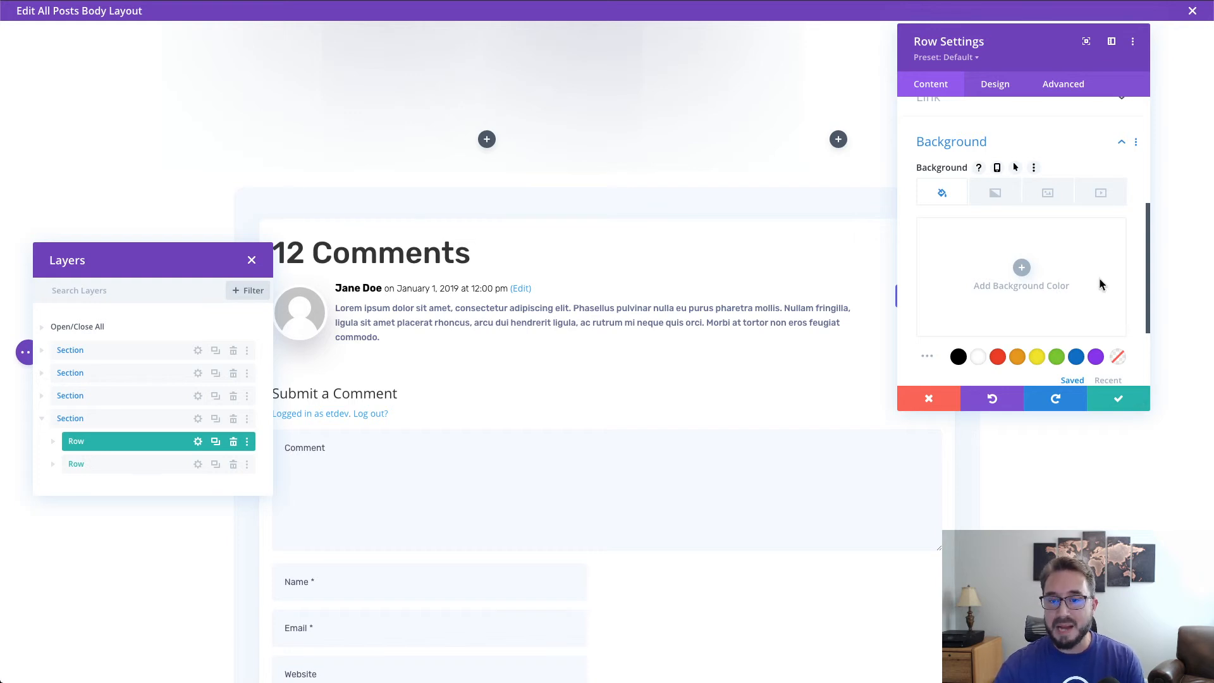
left_click(1022, 268)
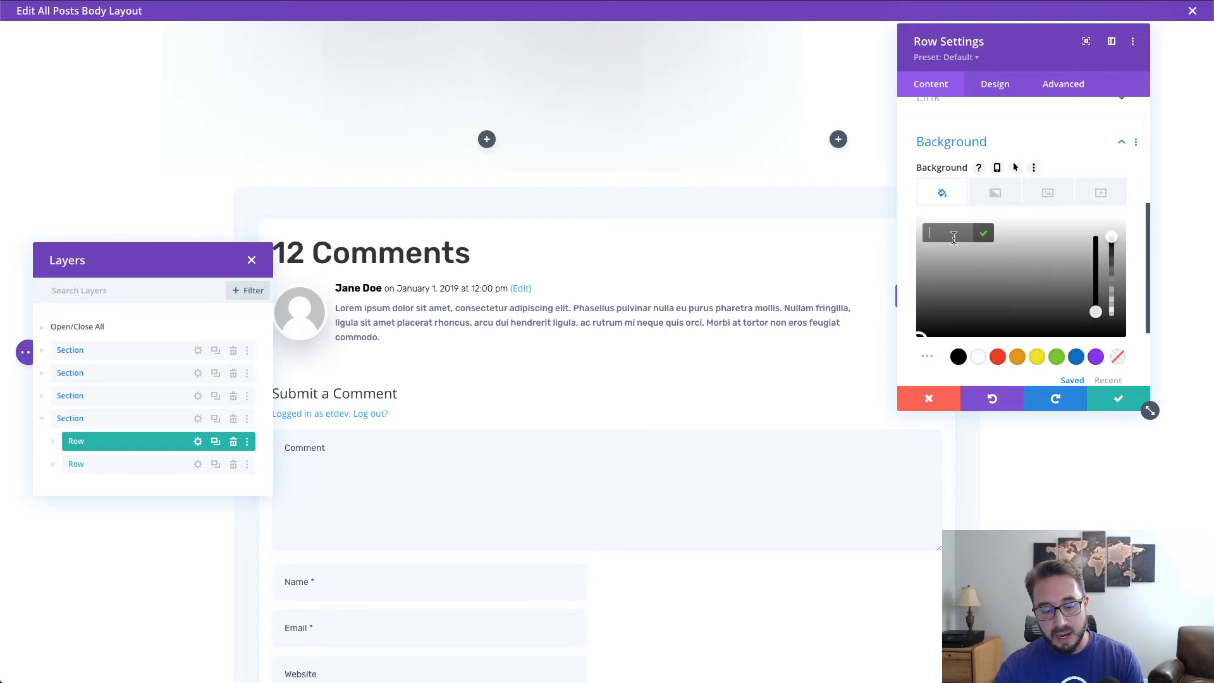
type("#624de3")
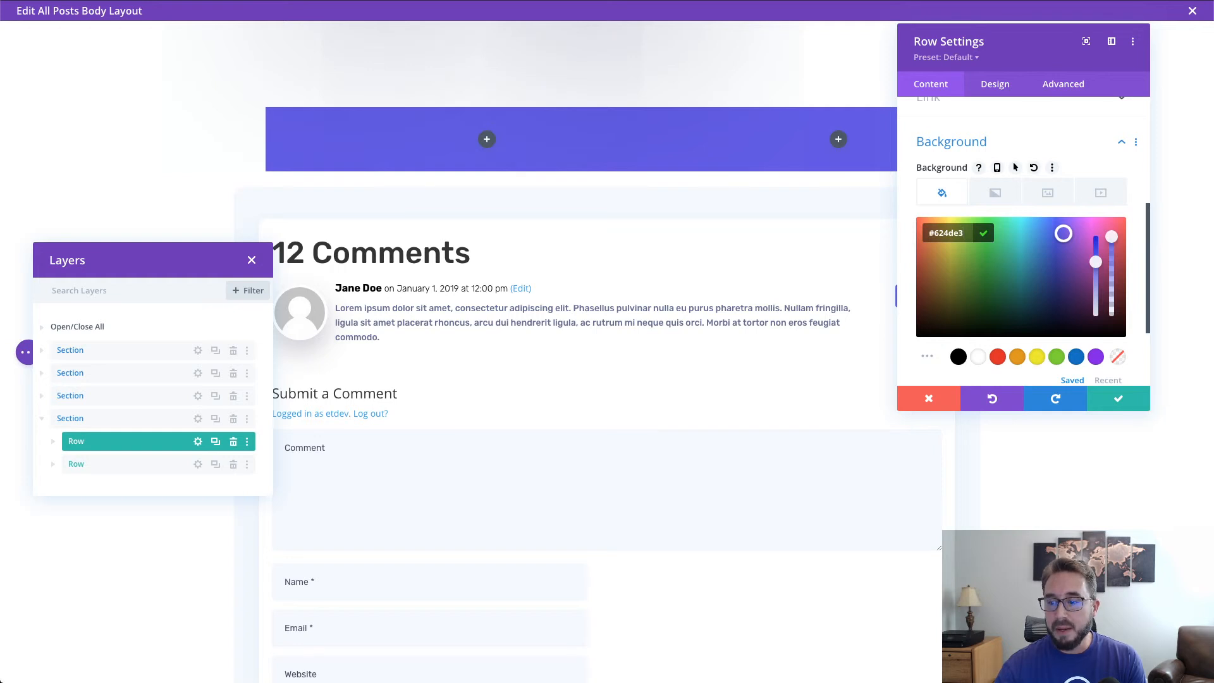
- Give the two-column row 10px rounded corners on all four corners
left_click(996, 86)
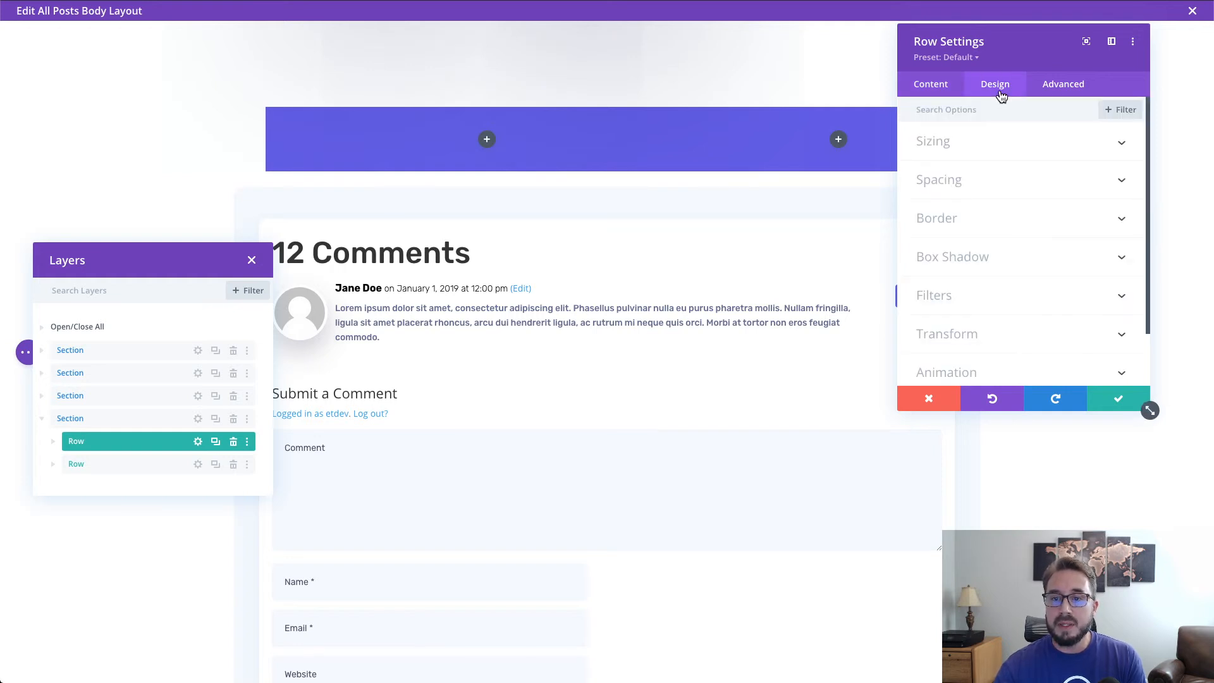
left_click(1022, 229)
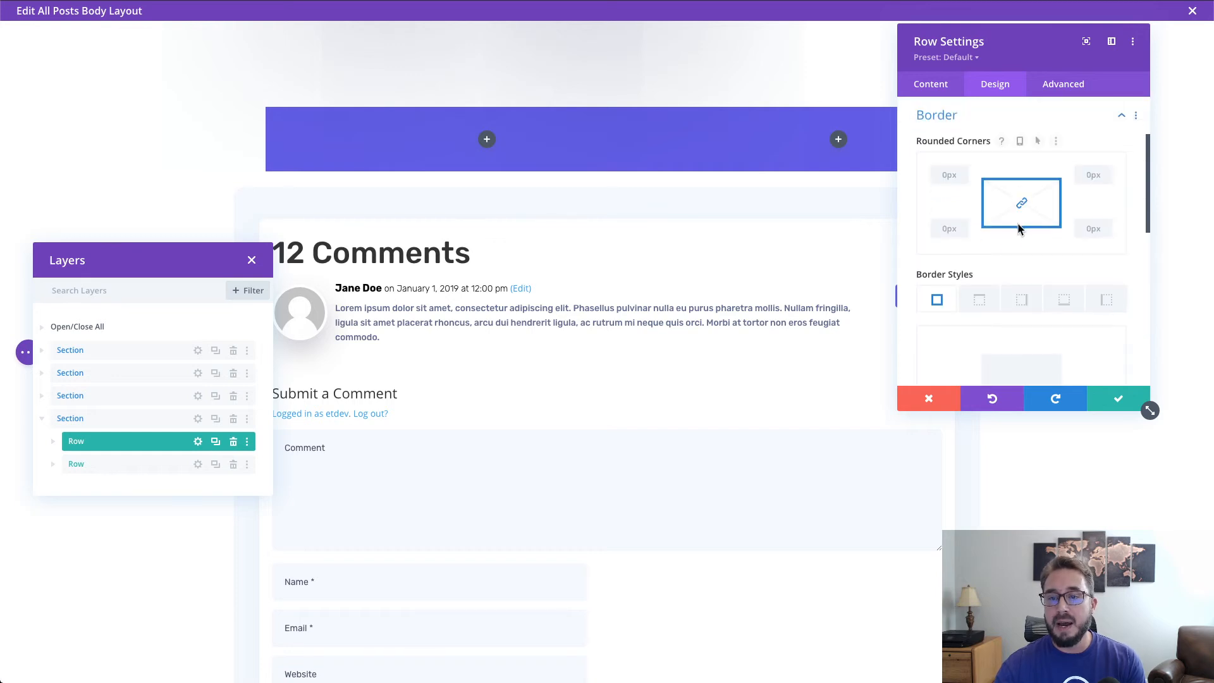
left_click(960, 169)
type("10")
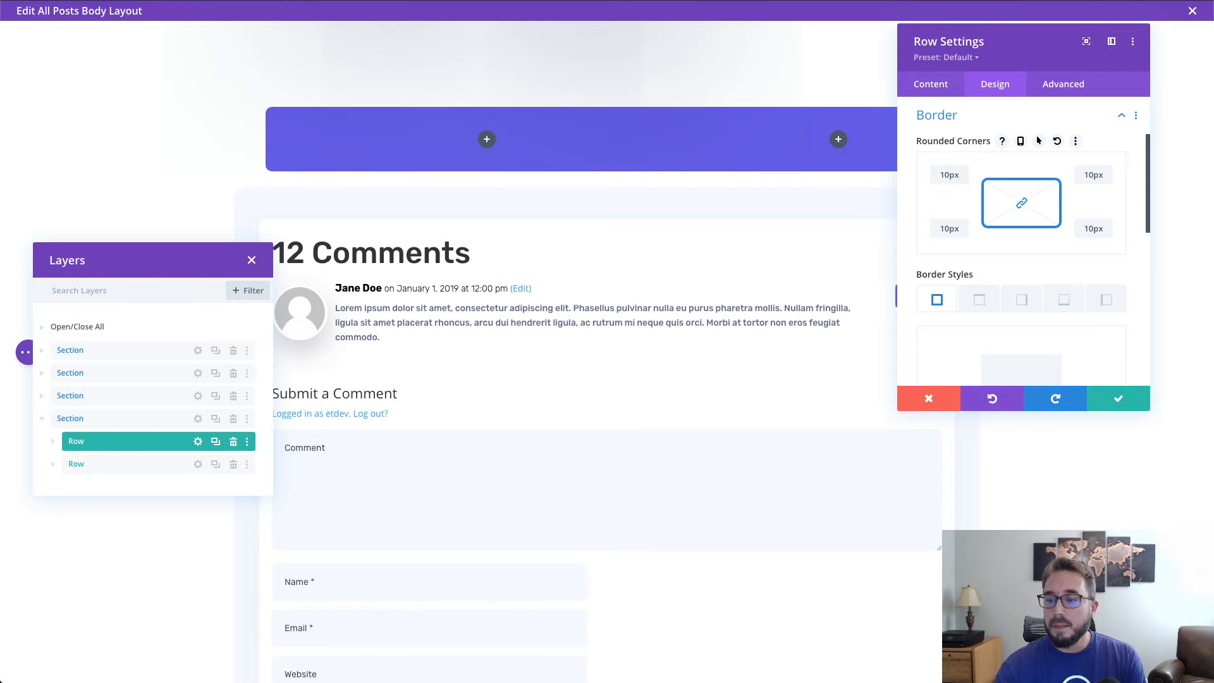
- Enable a custom gutter width for the two-column row and set it to 1
scroll(973, 265, "down", 1)
scroll(973, 264, "up", 3)
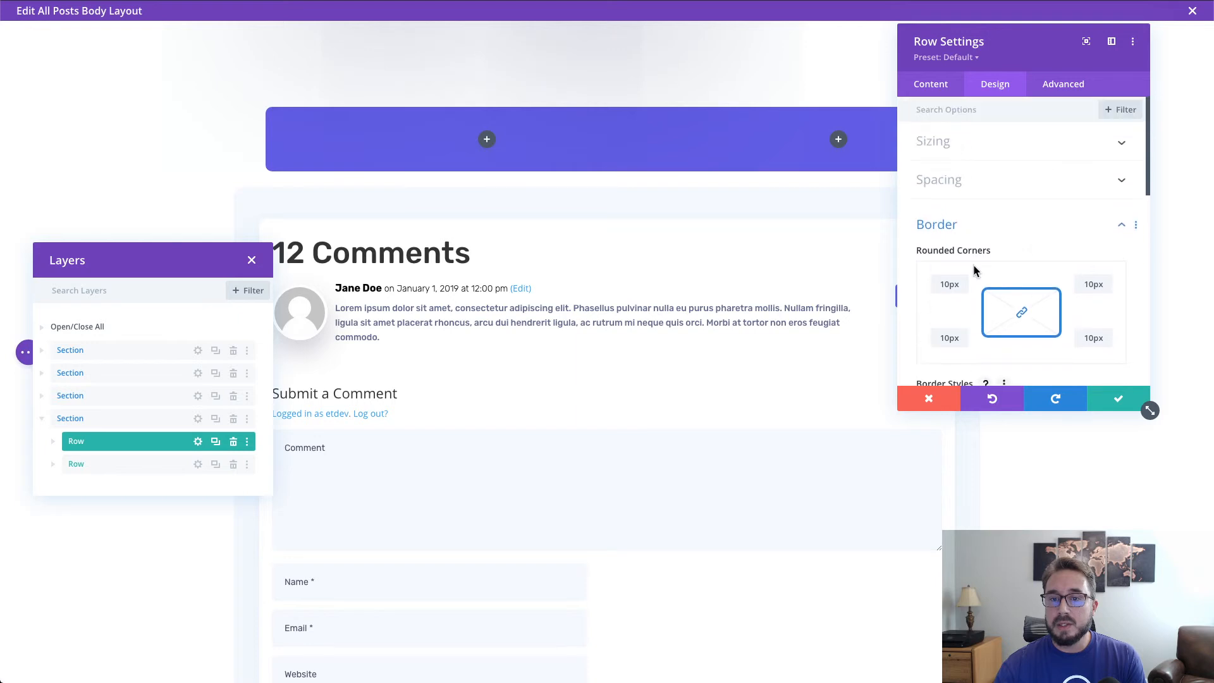
left_click(989, 147)
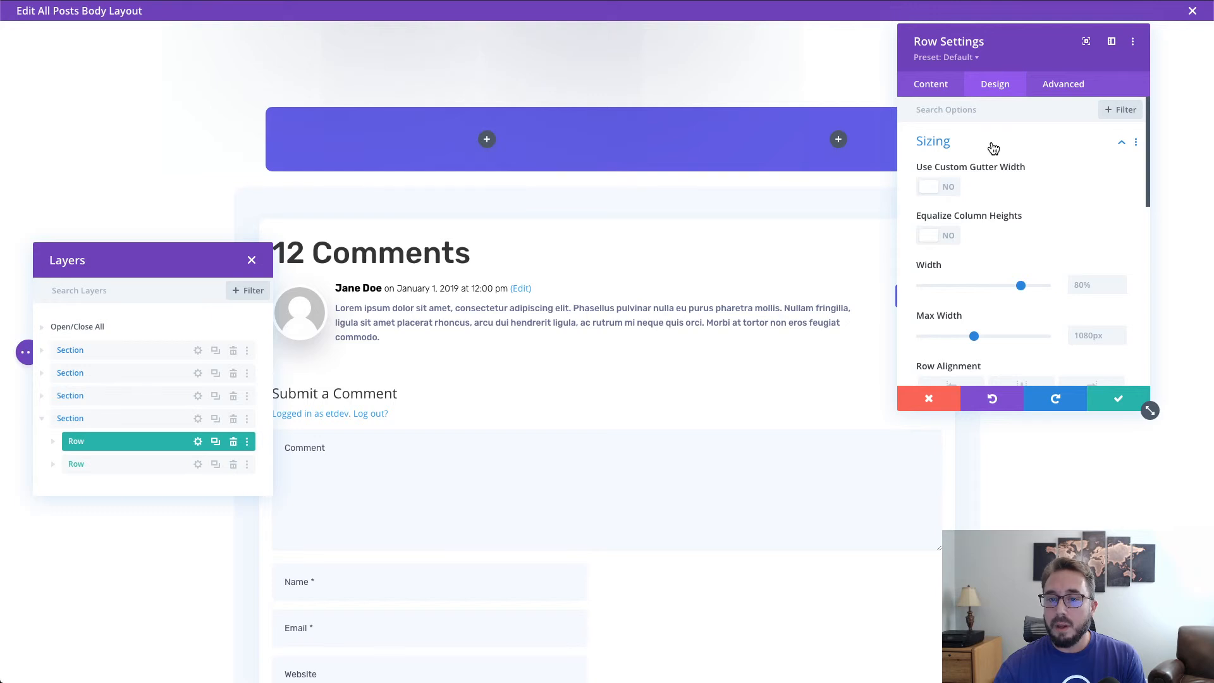
left_click(951, 188)
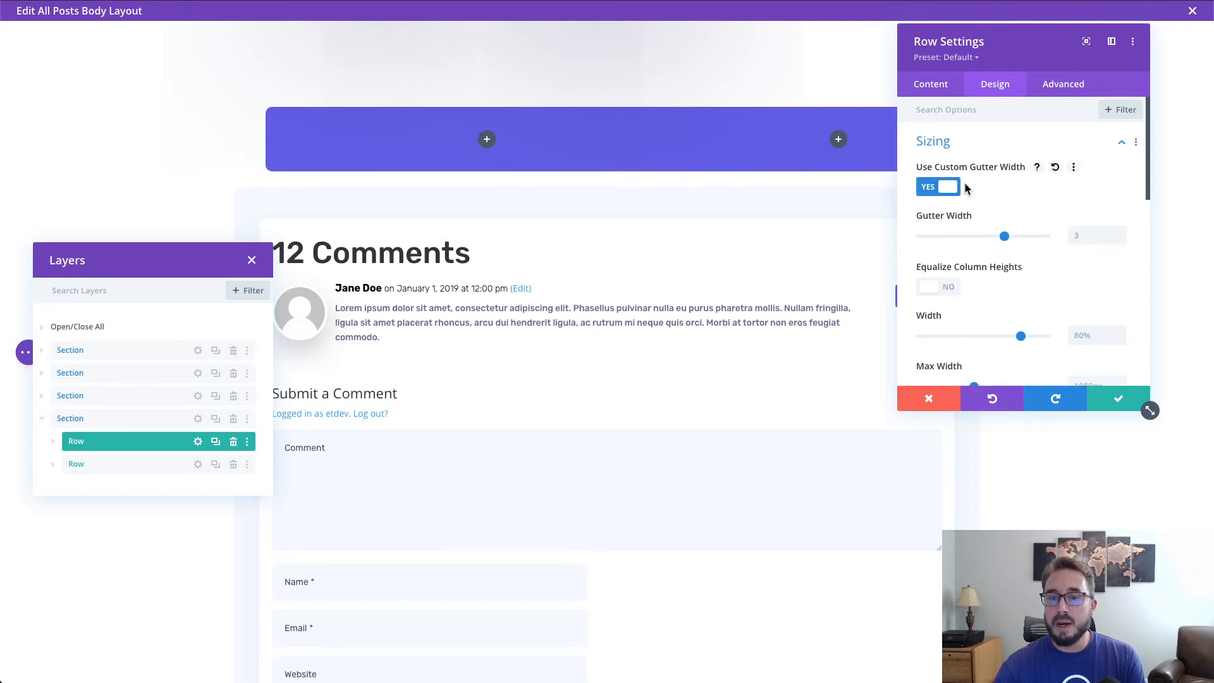
left_click_drag(1005, 236, 912, 236)
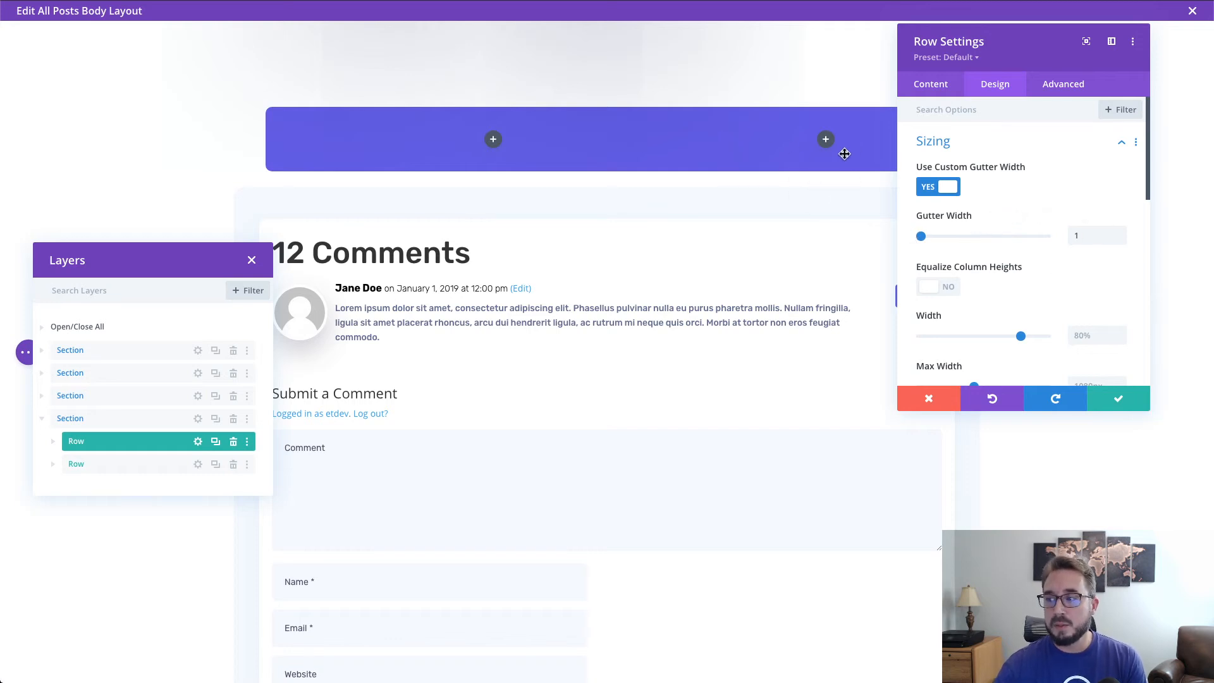
- Set the two-column row's maximum width to 1180px
scroll(1054, 251, "down", 2)
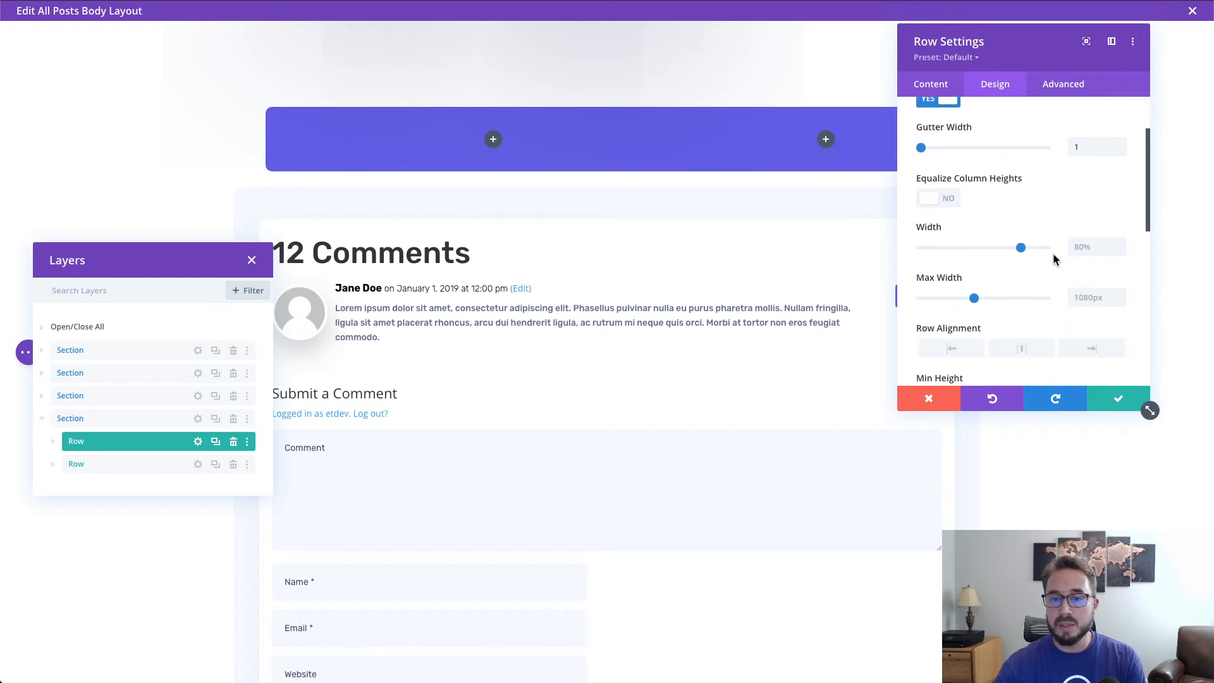
scroll(1047, 253, "up", 1)
scroll(1047, 253, "down", 1)
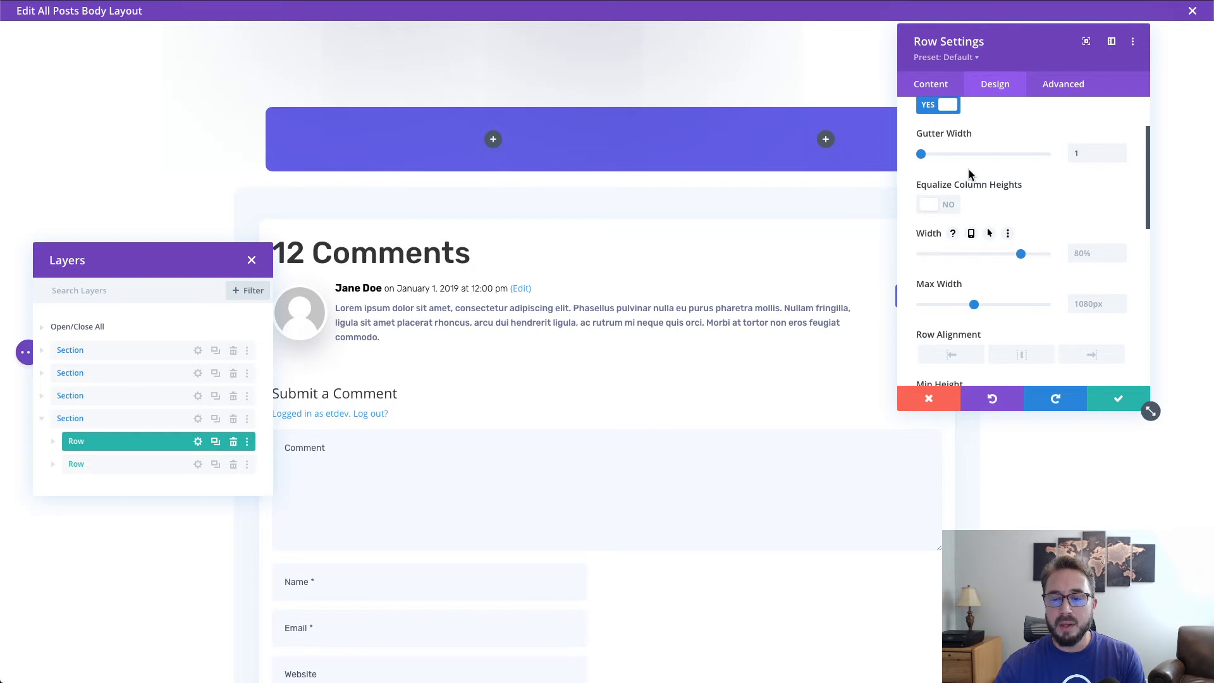
scroll(1000, 198, "up", 1)
scroll(1001, 198, "down", 1)
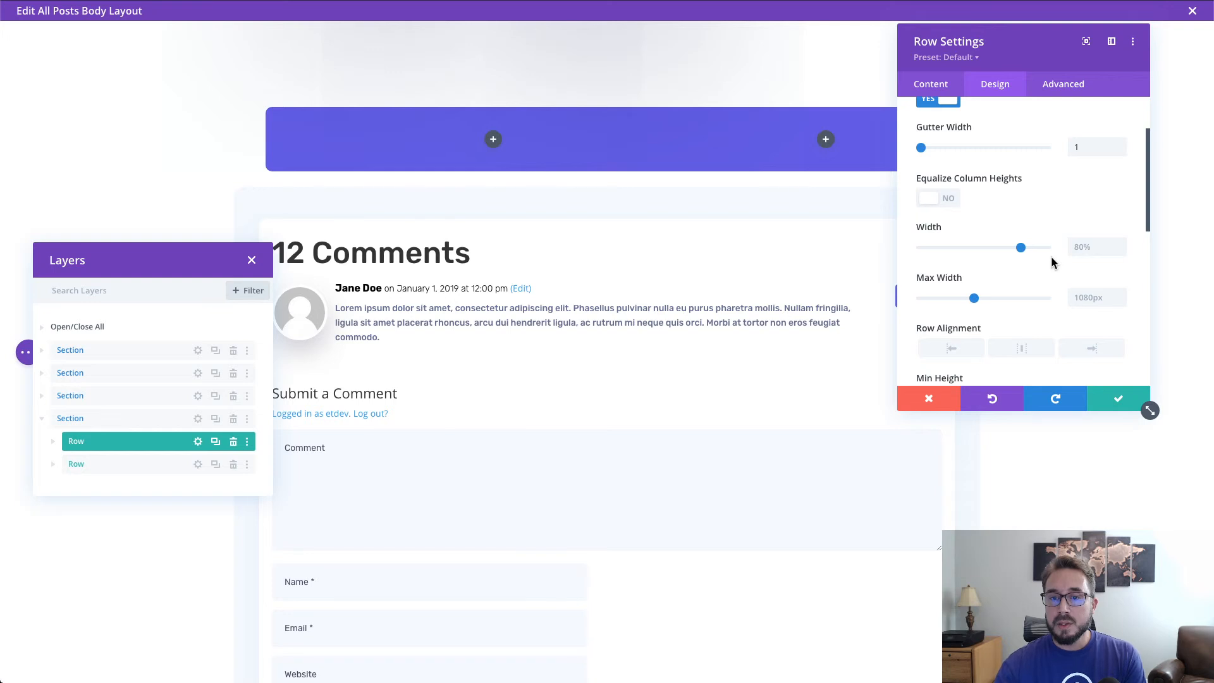
scroll(988, 172, "up", 1)
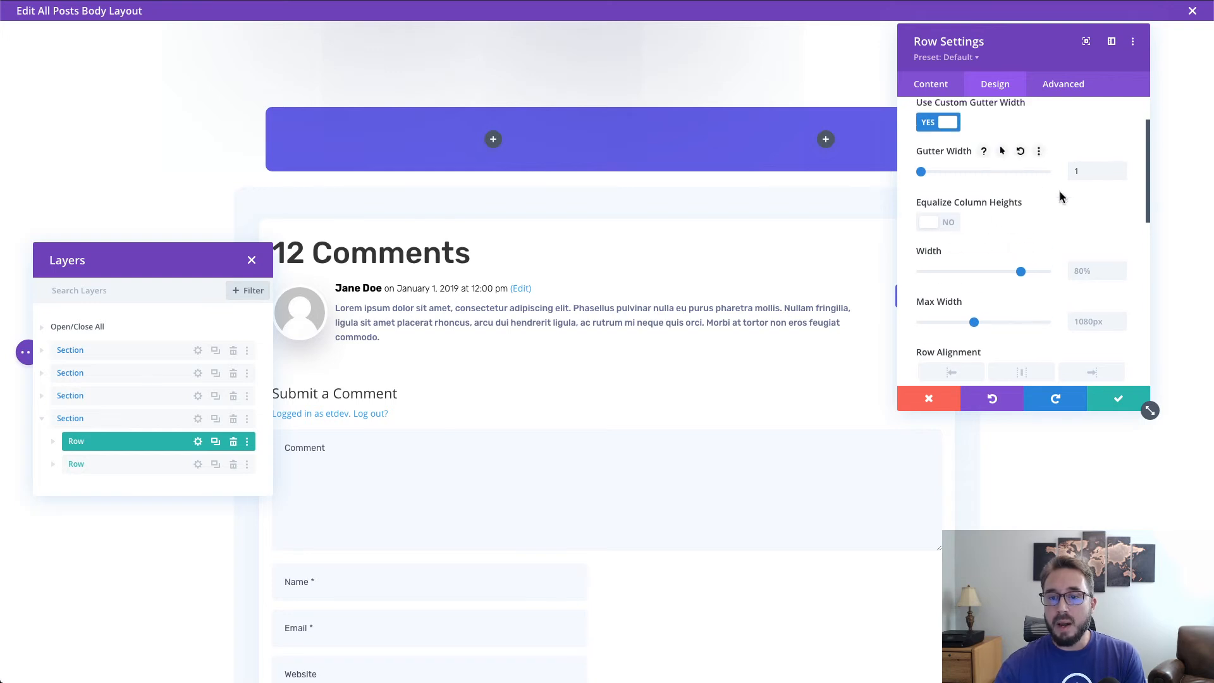
scroll(1062, 197, "down", 3)
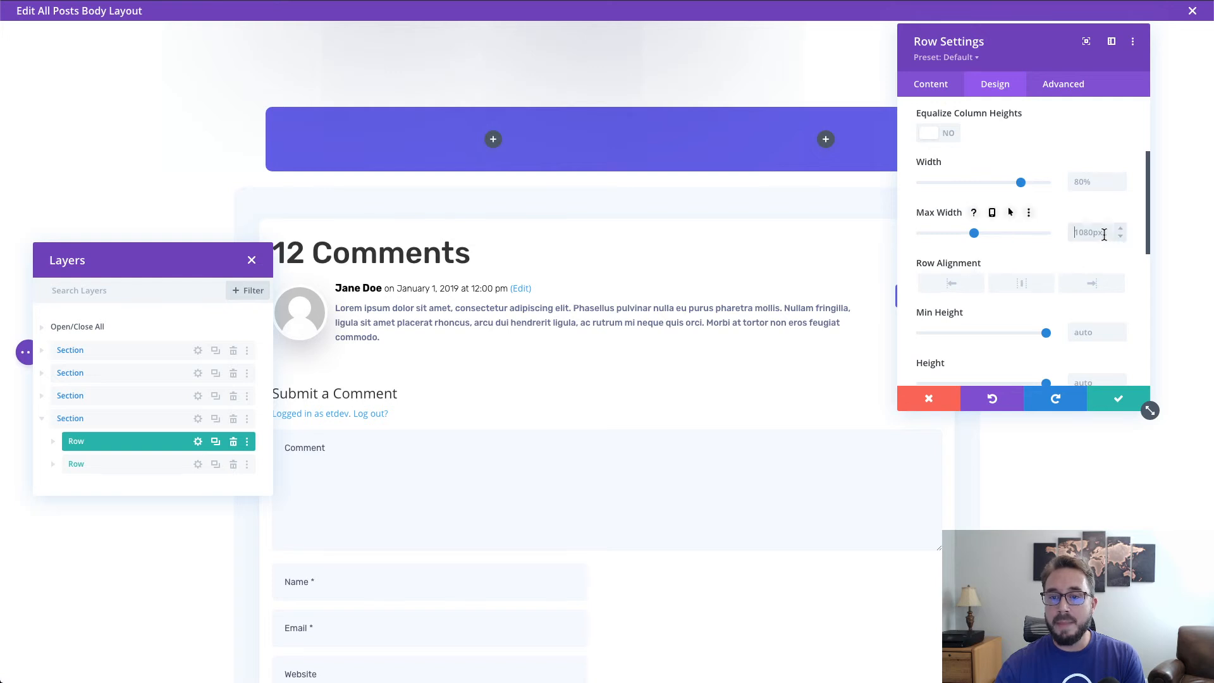
type("11")
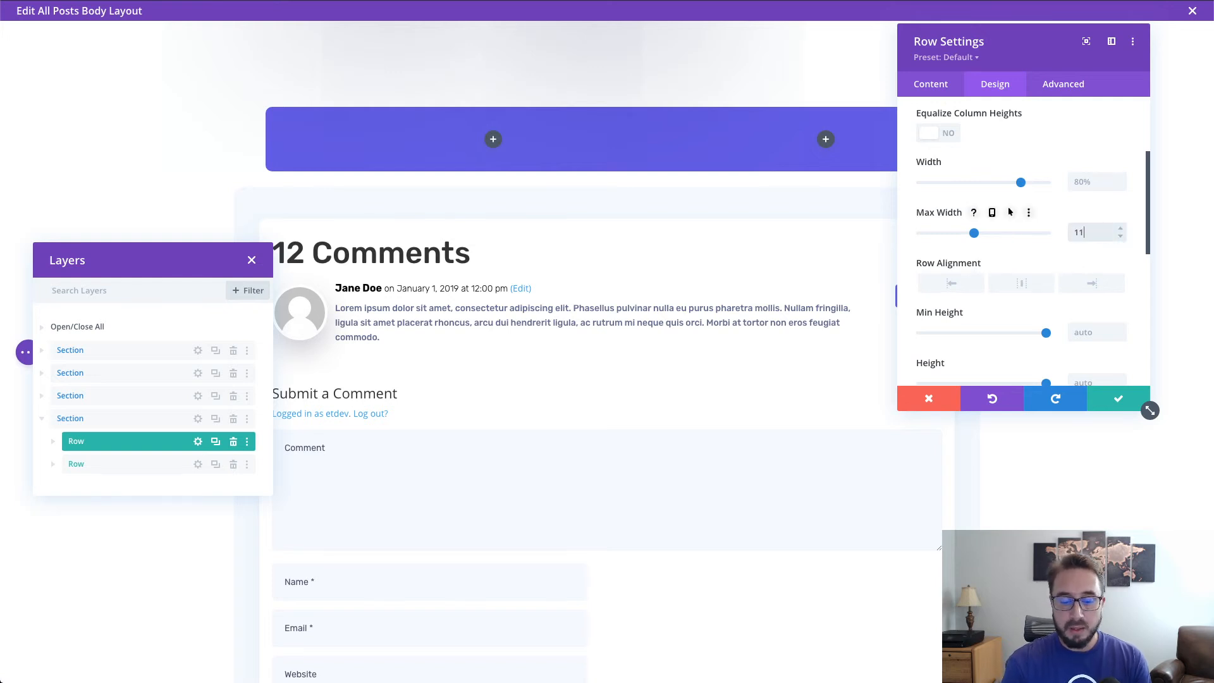
type("80px")
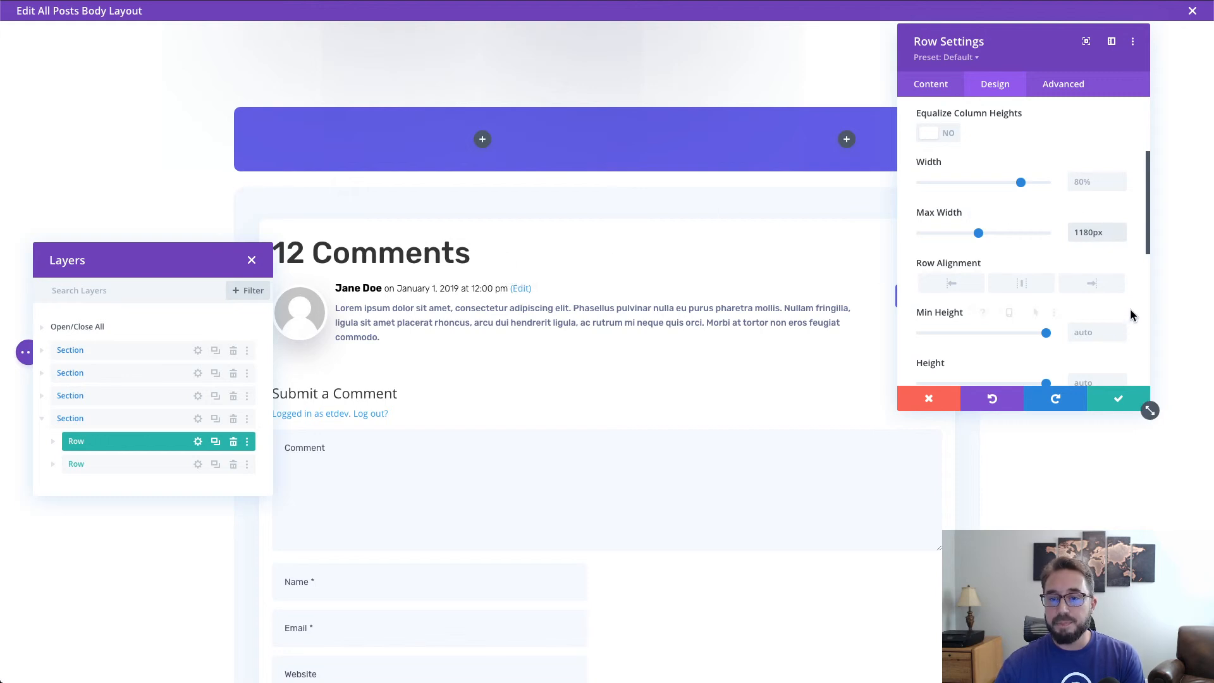
- Set the row's padding to 10px top and bottom and 5% left and right, linking each pair of values
scroll(1131, 314, "down", 4)
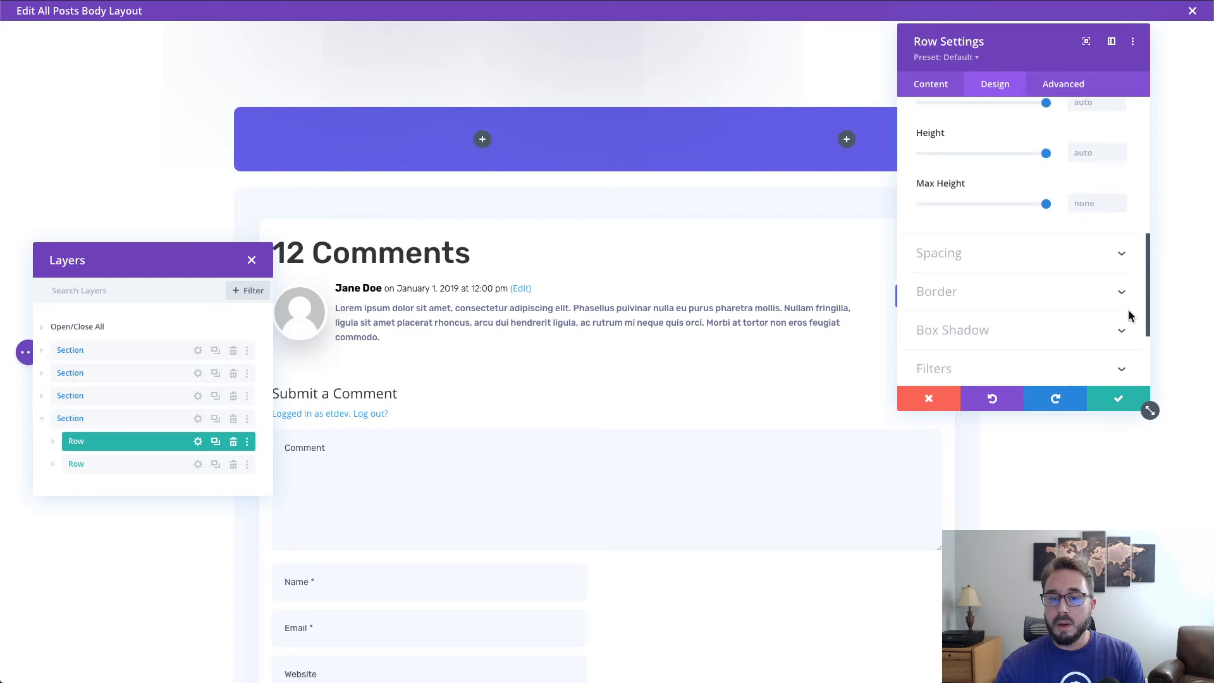
left_click(1037, 240)
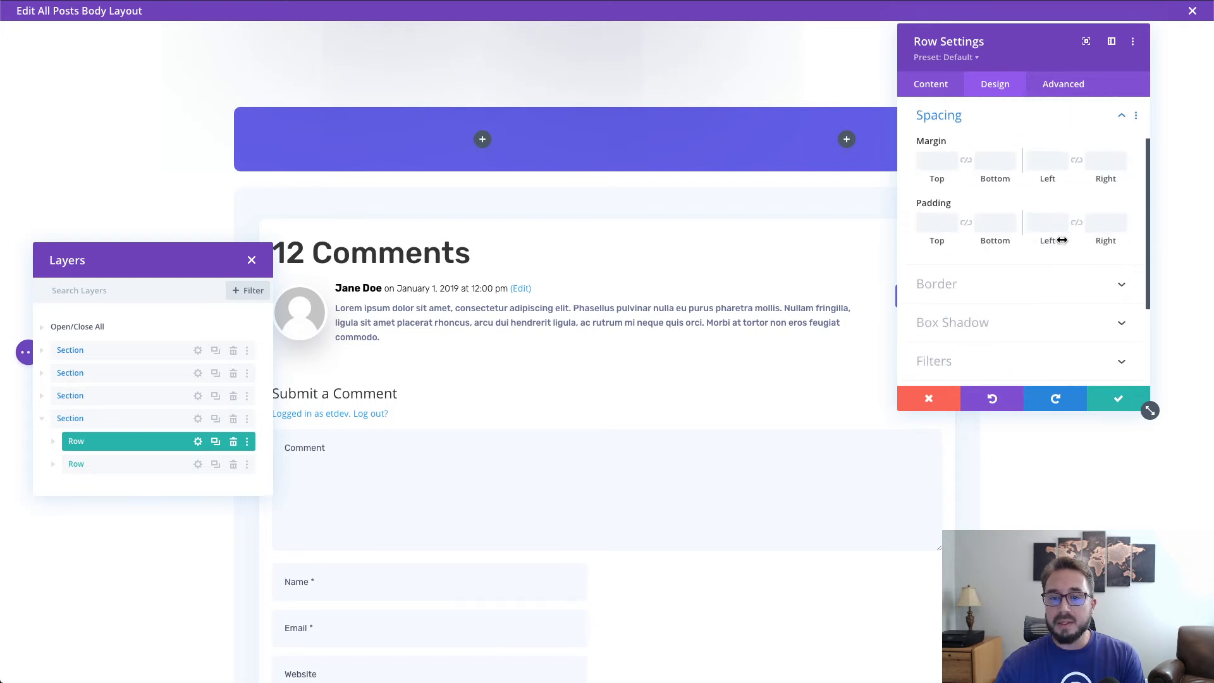
left_click(950, 222)
type("10px")
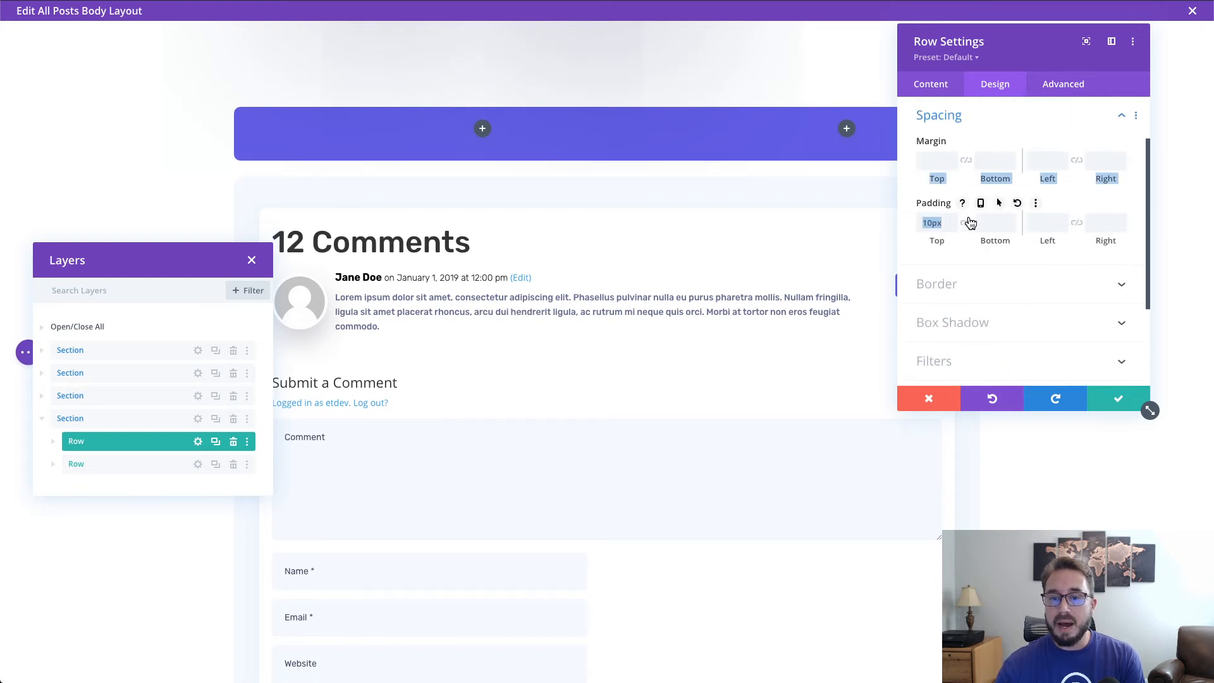
left_click(966, 223)
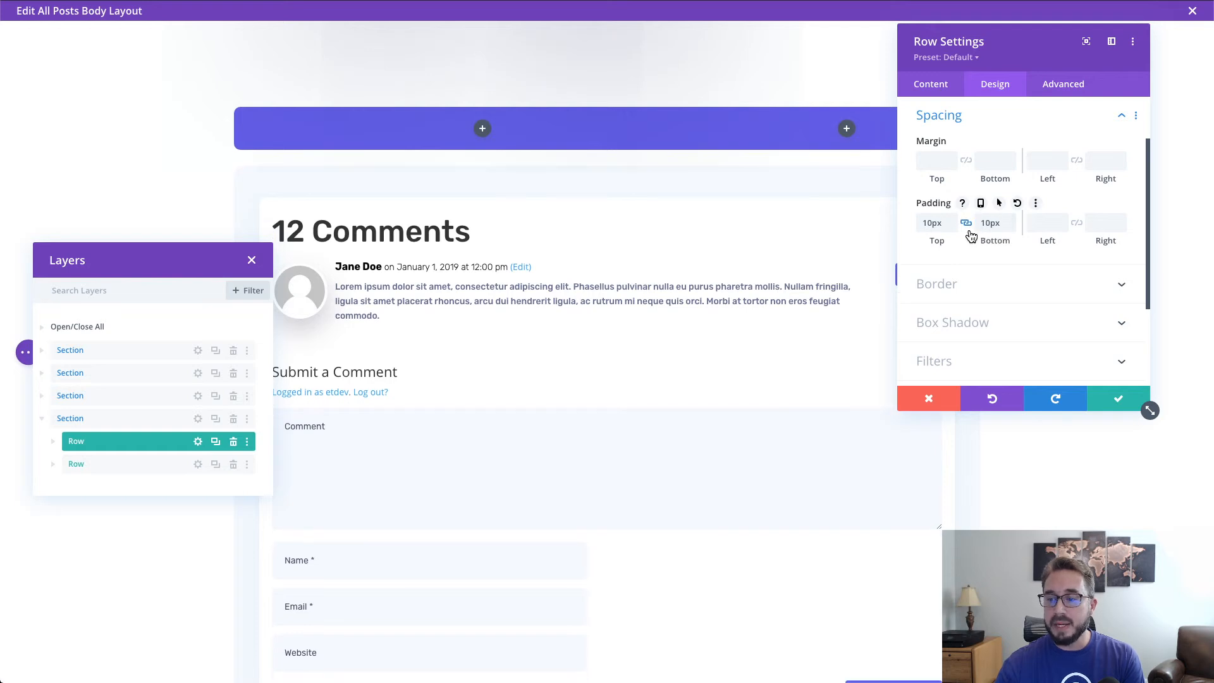
left_click(1047, 226)
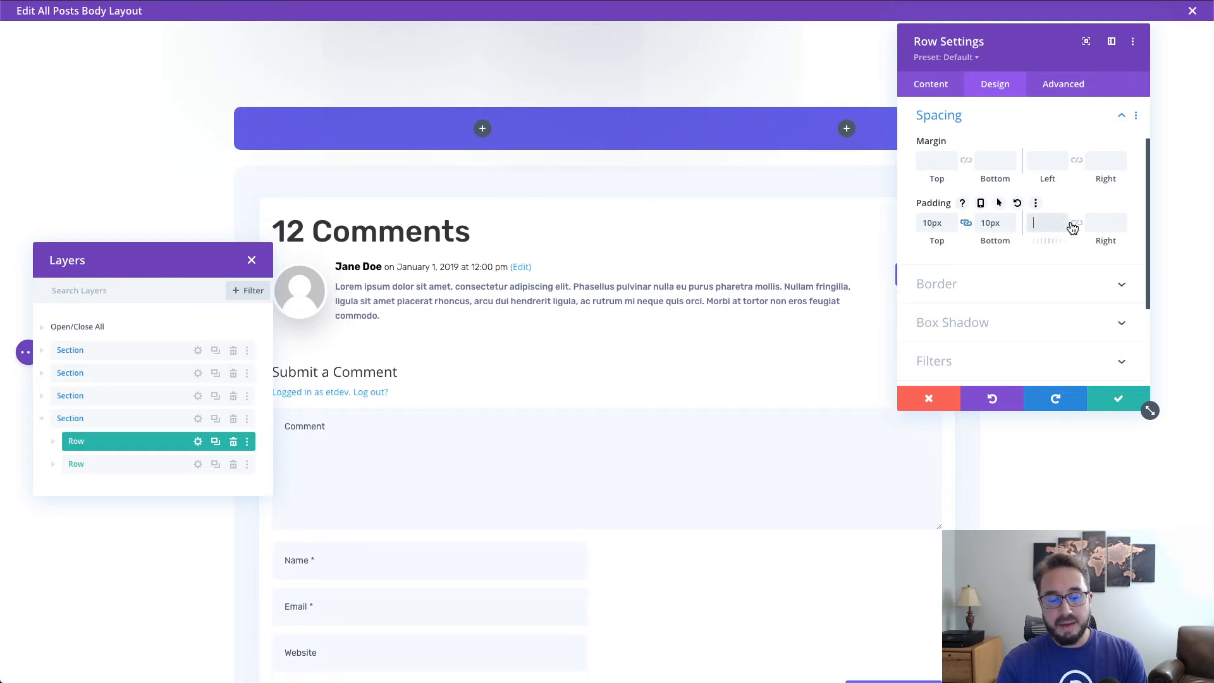
type("5%")
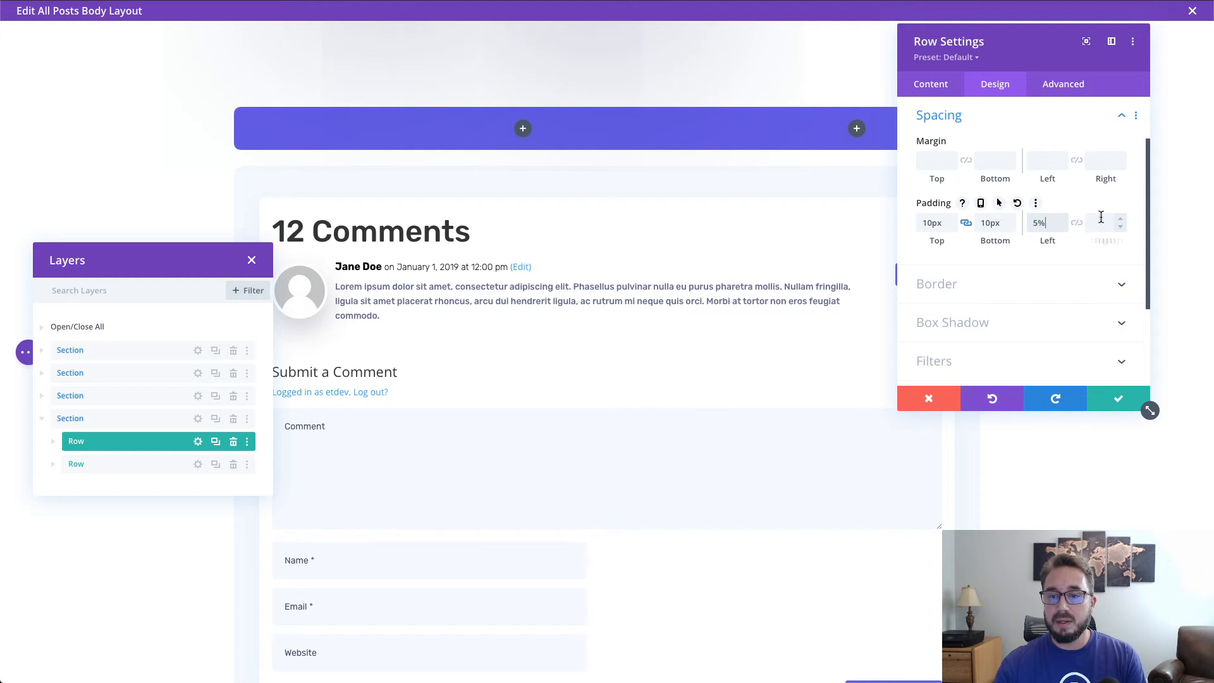
left_click(1076, 223)
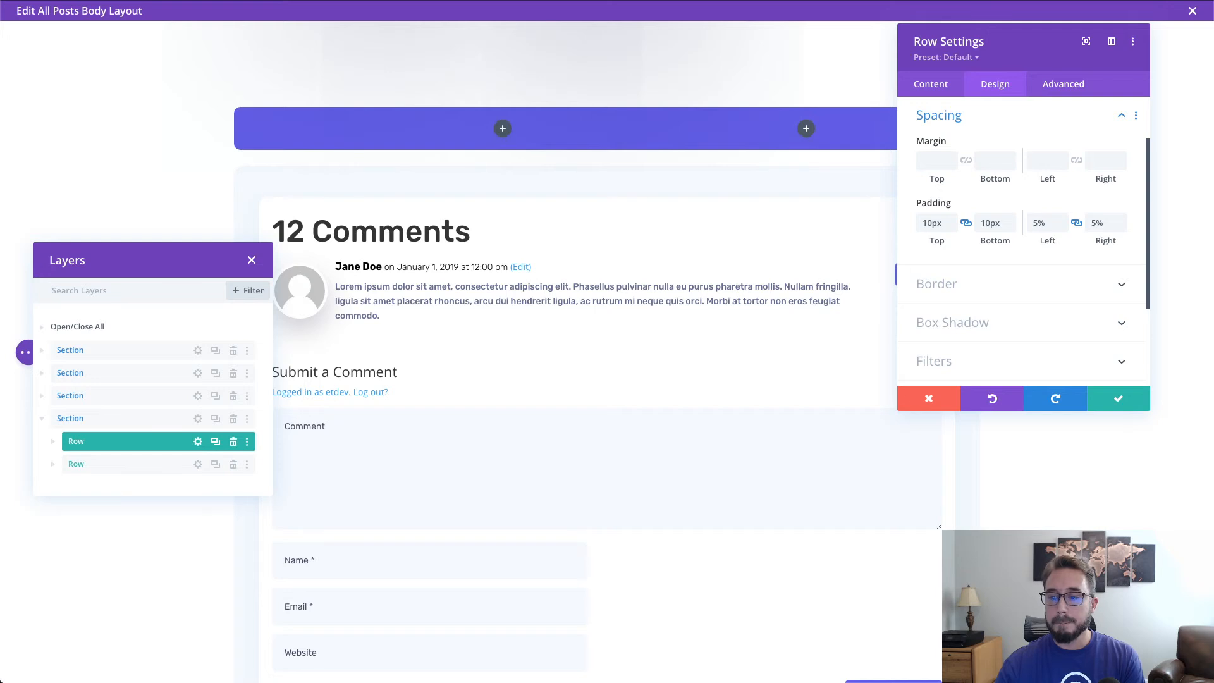
- Assign the CSS class et-comment-toggle to the two-column row and save its settings
scroll(1090, 288, "up", 2)
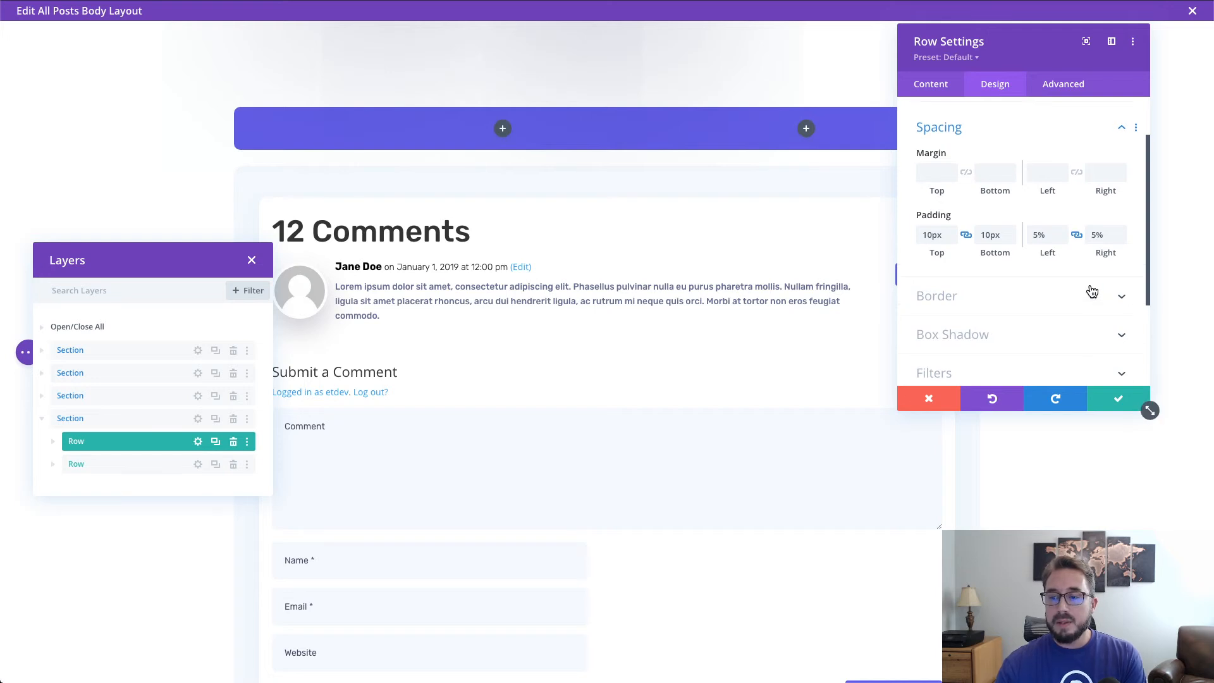
left_click(1063, 89)
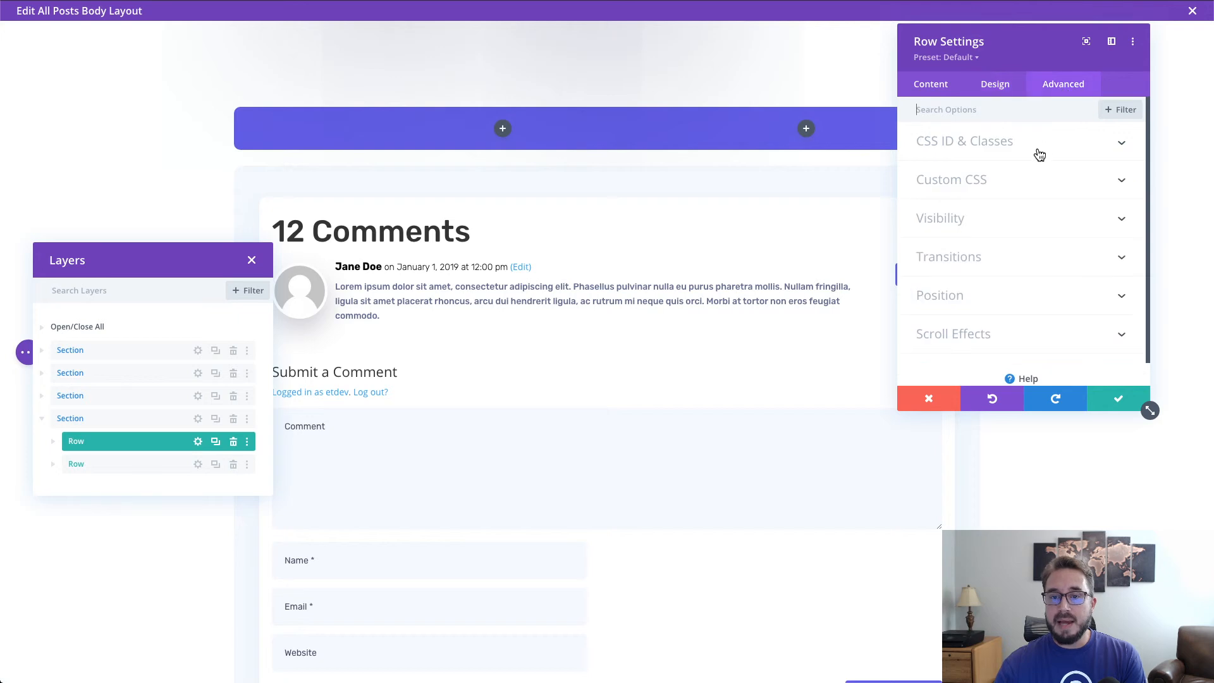
left_click(1031, 143)
left_click(997, 242)
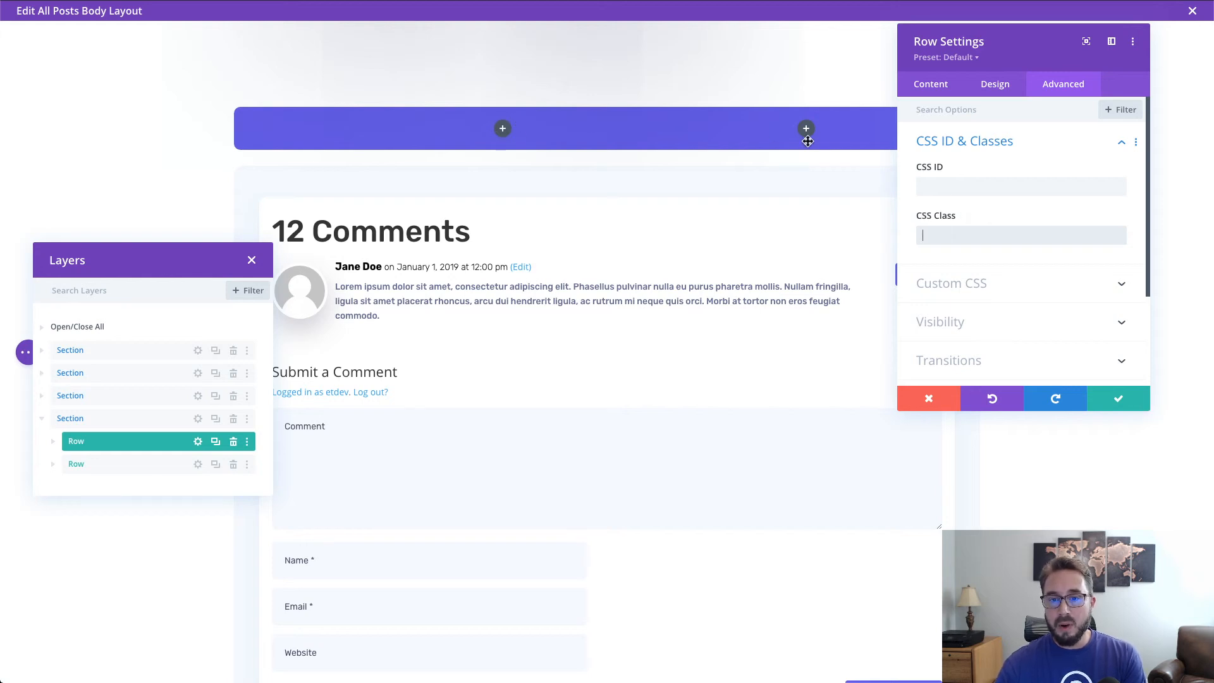
left_click(996, 234)
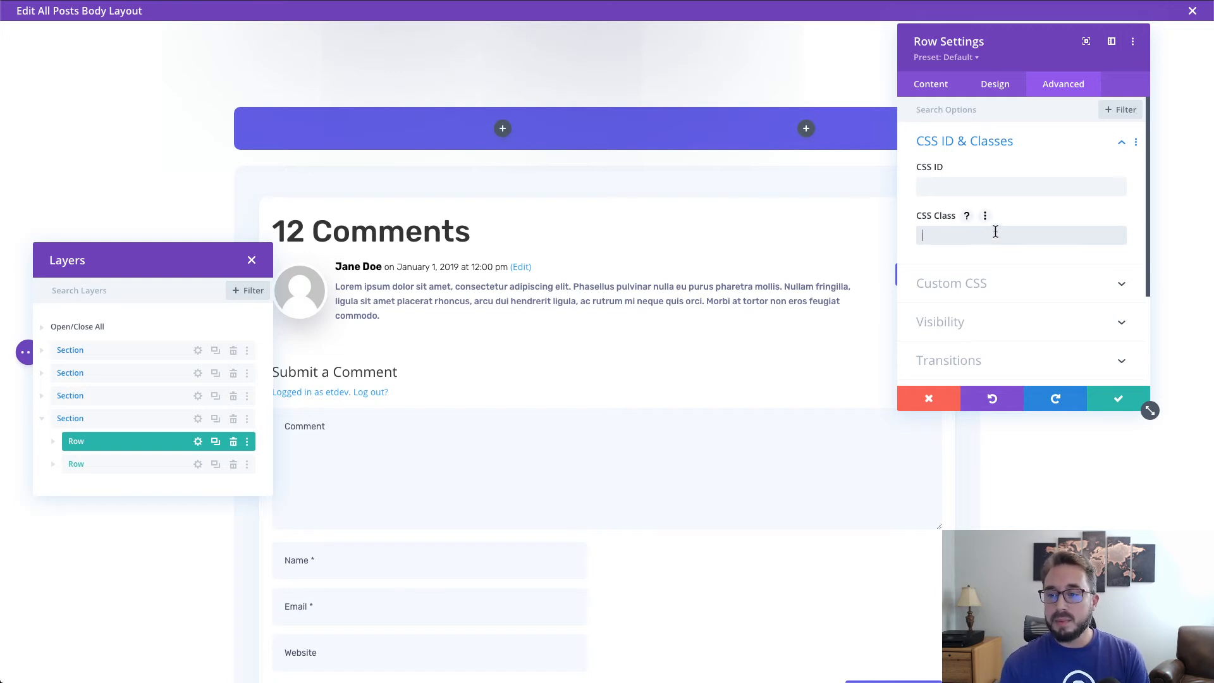
type("et-")
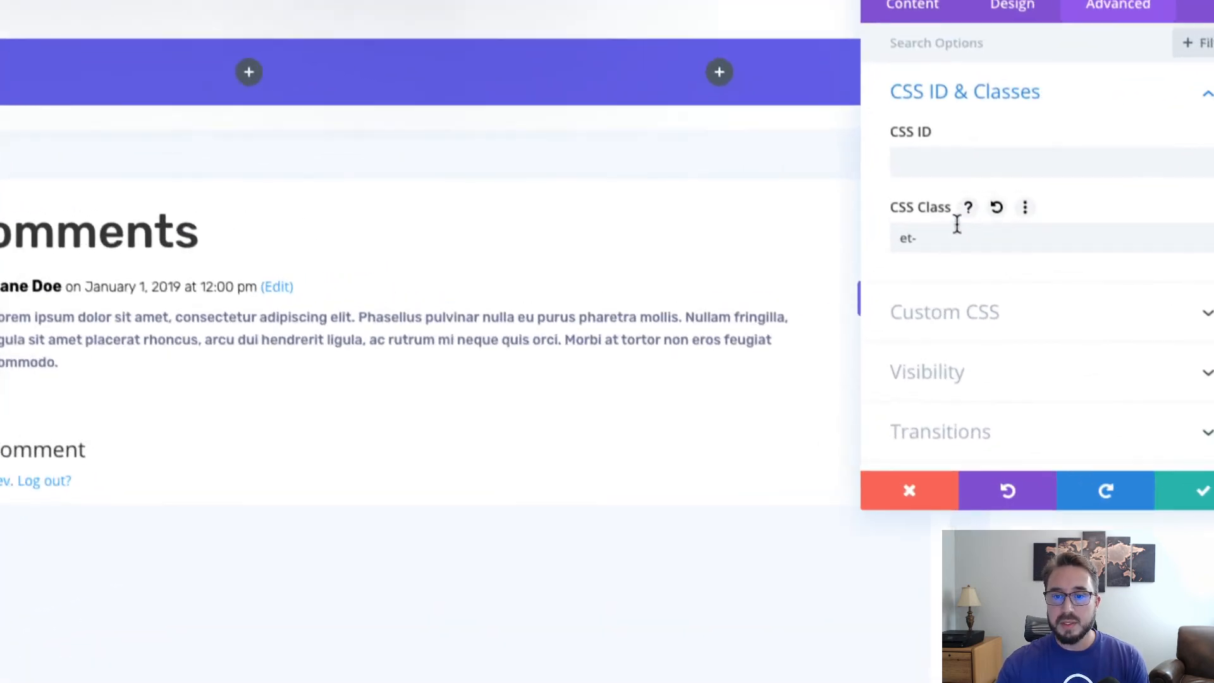
left_click(943, 240)
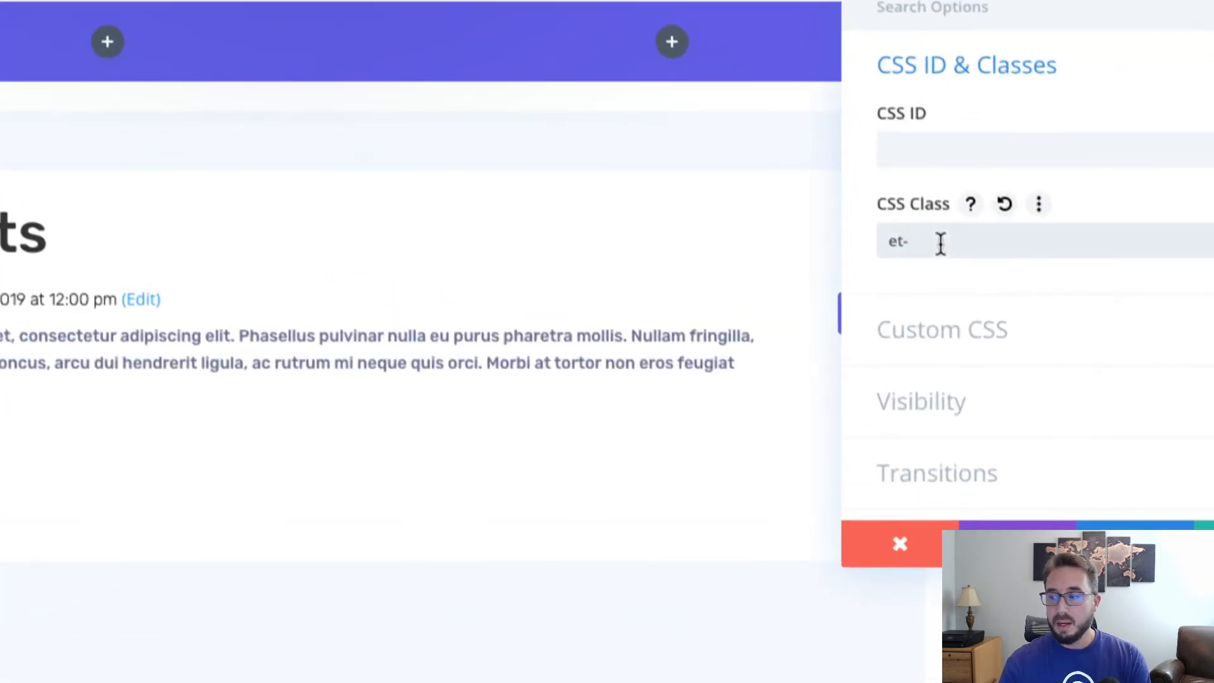
type("et-comment")
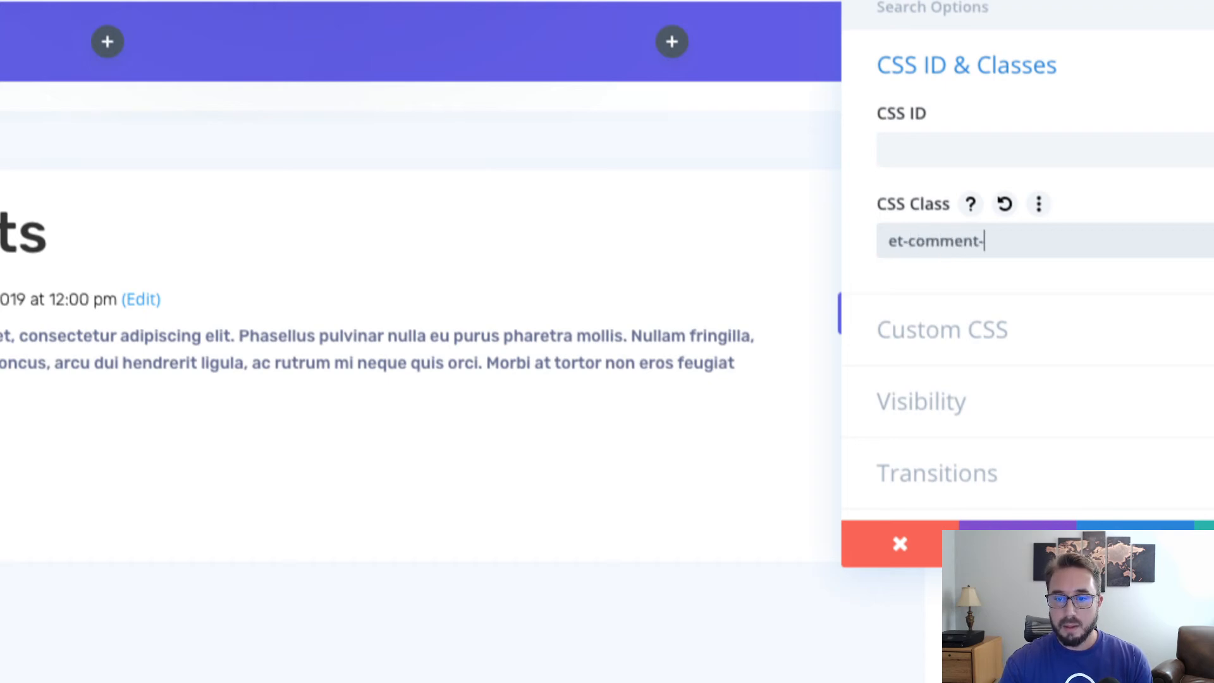
type("-toggle")
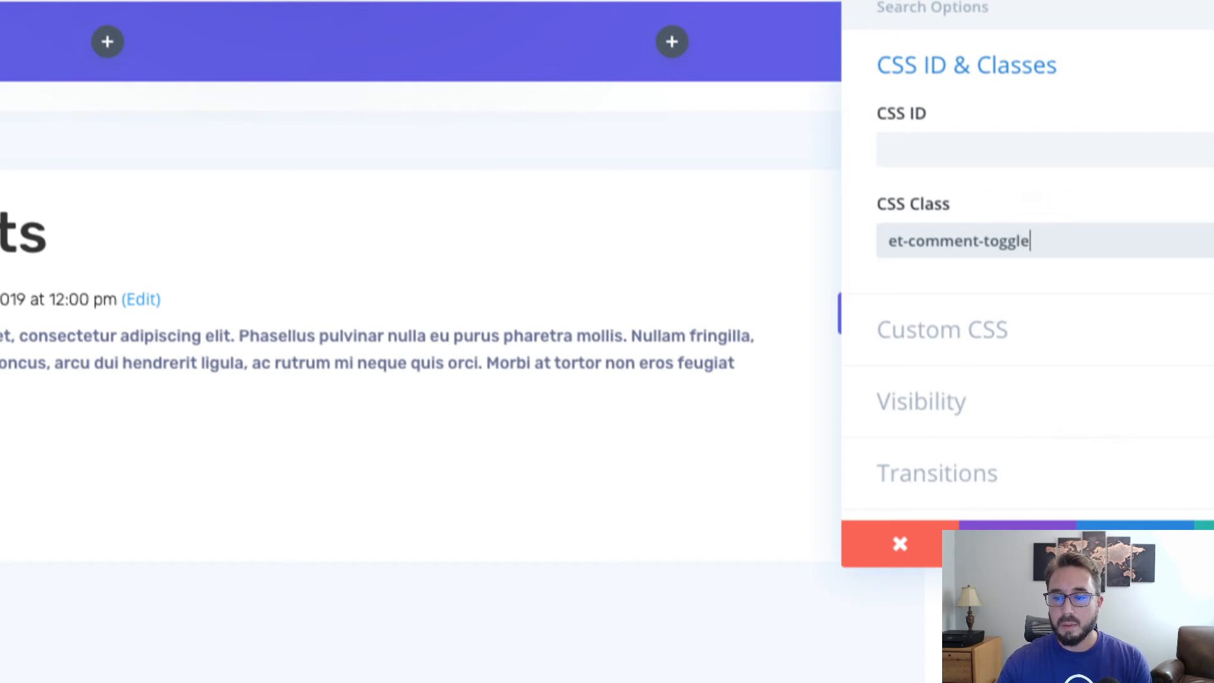
left_click(1207, 535)
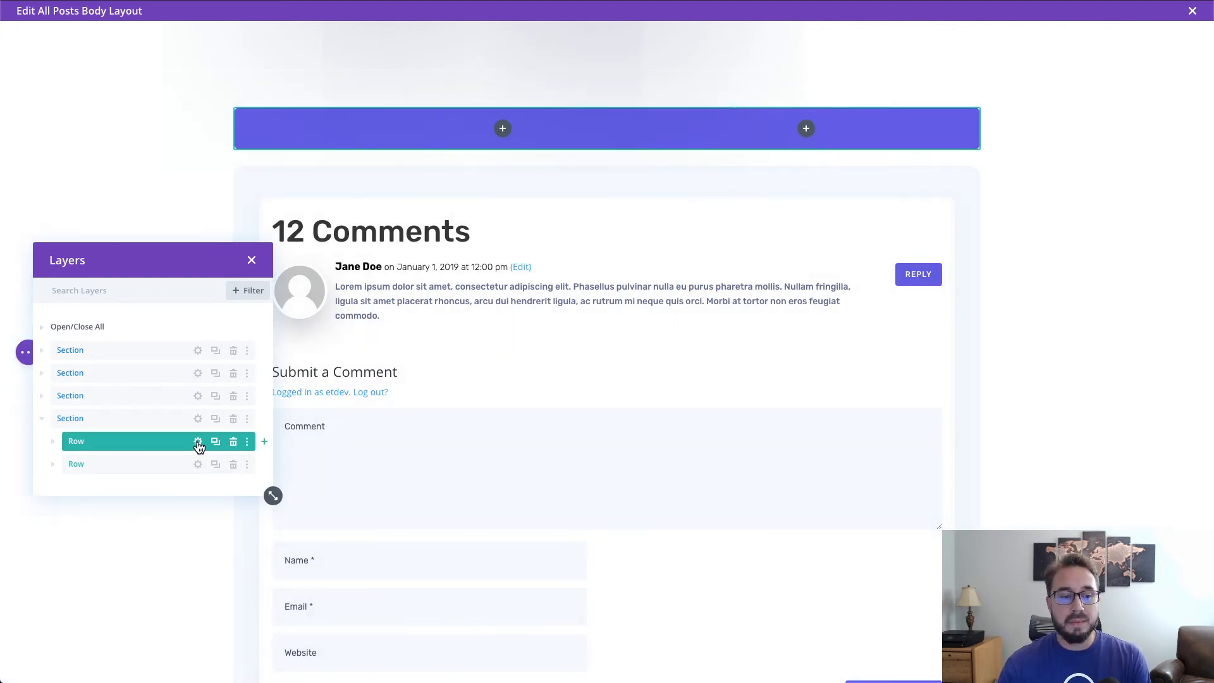
- Add the custom CSS "display:flex; align-items:center;" to the two-column row's main element and save the row
left_click(198, 442)
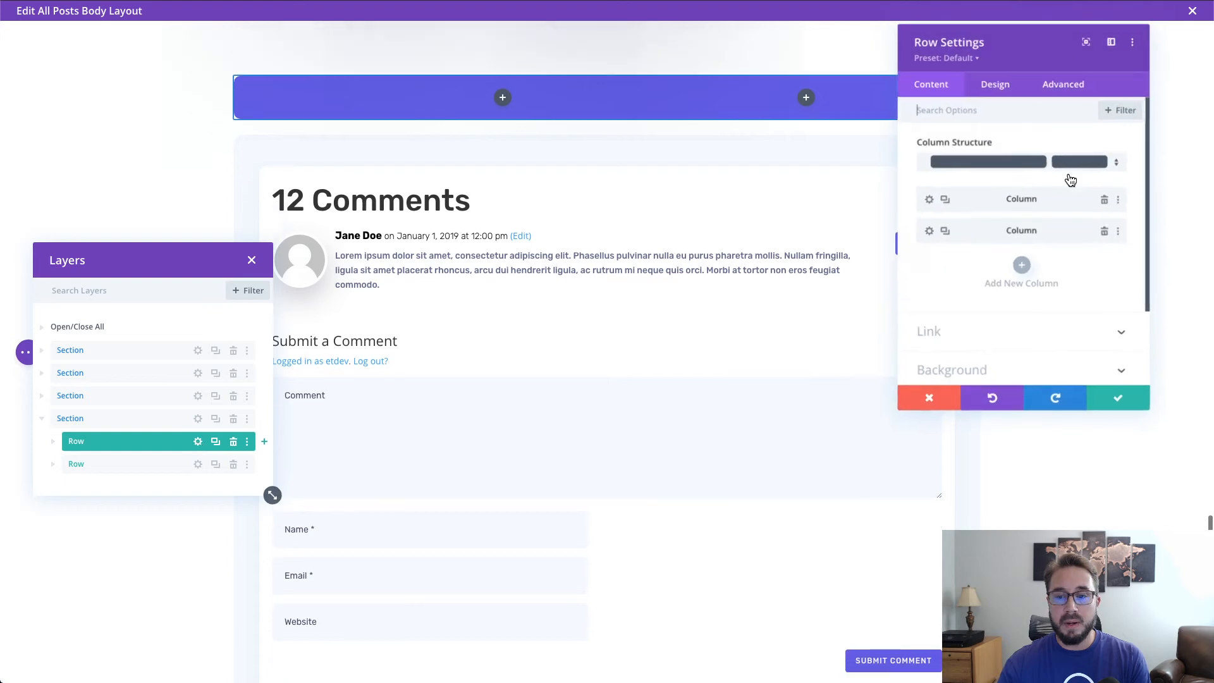
left_click(1063, 84)
left_click(1012, 144)
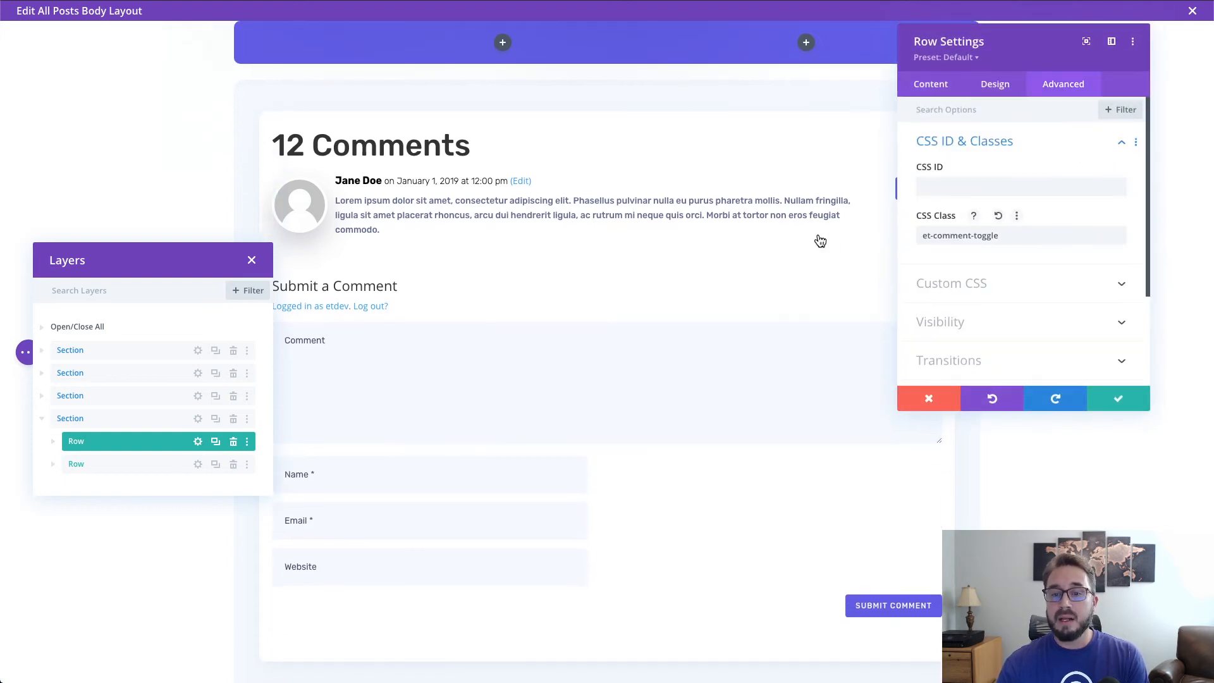
scroll(820, 241, "up", 1)
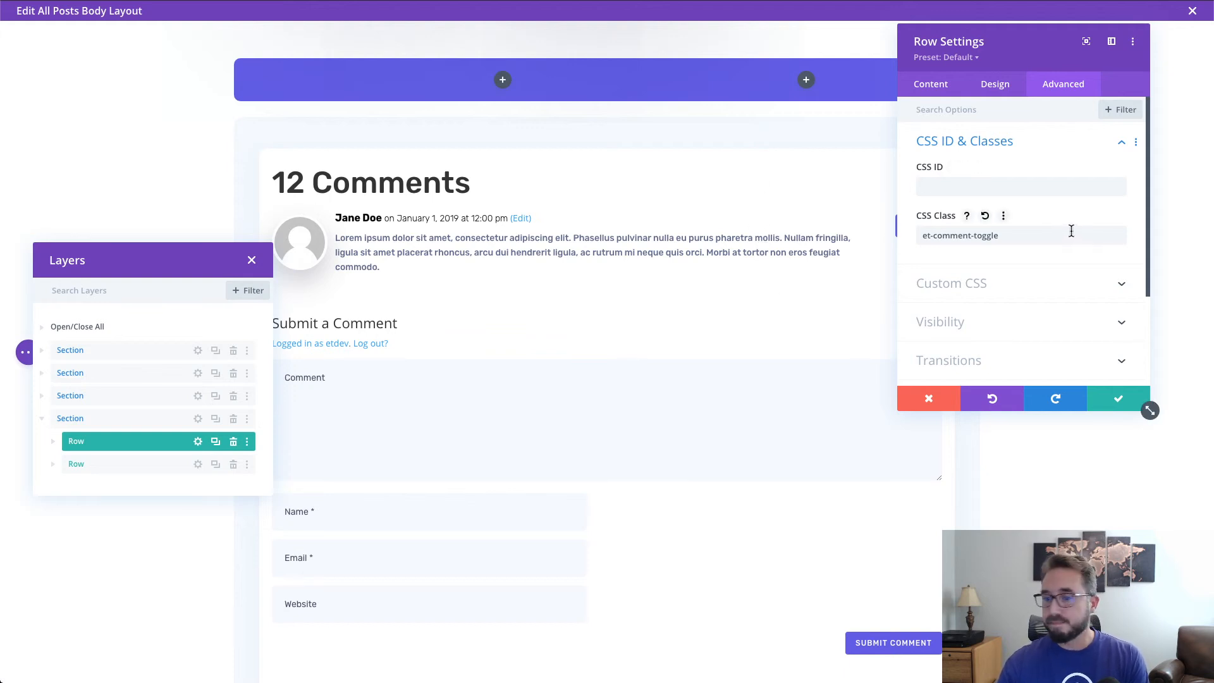
scroll(1071, 230, "down", 1)
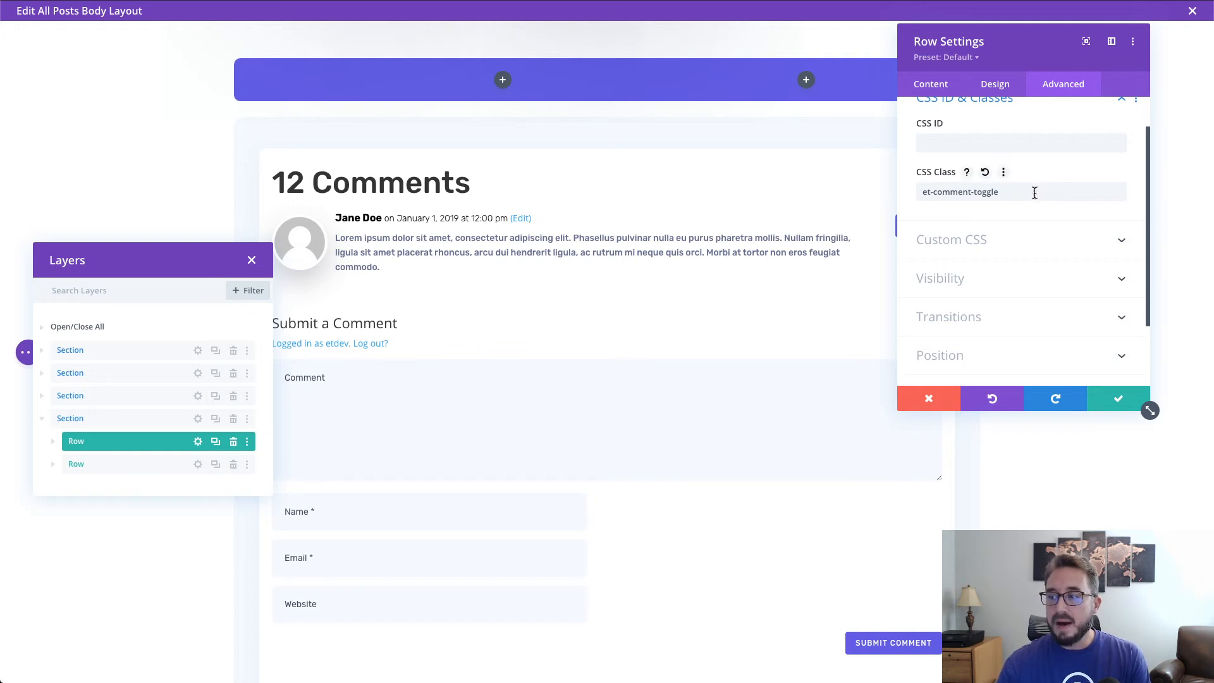
left_click(1081, 240)
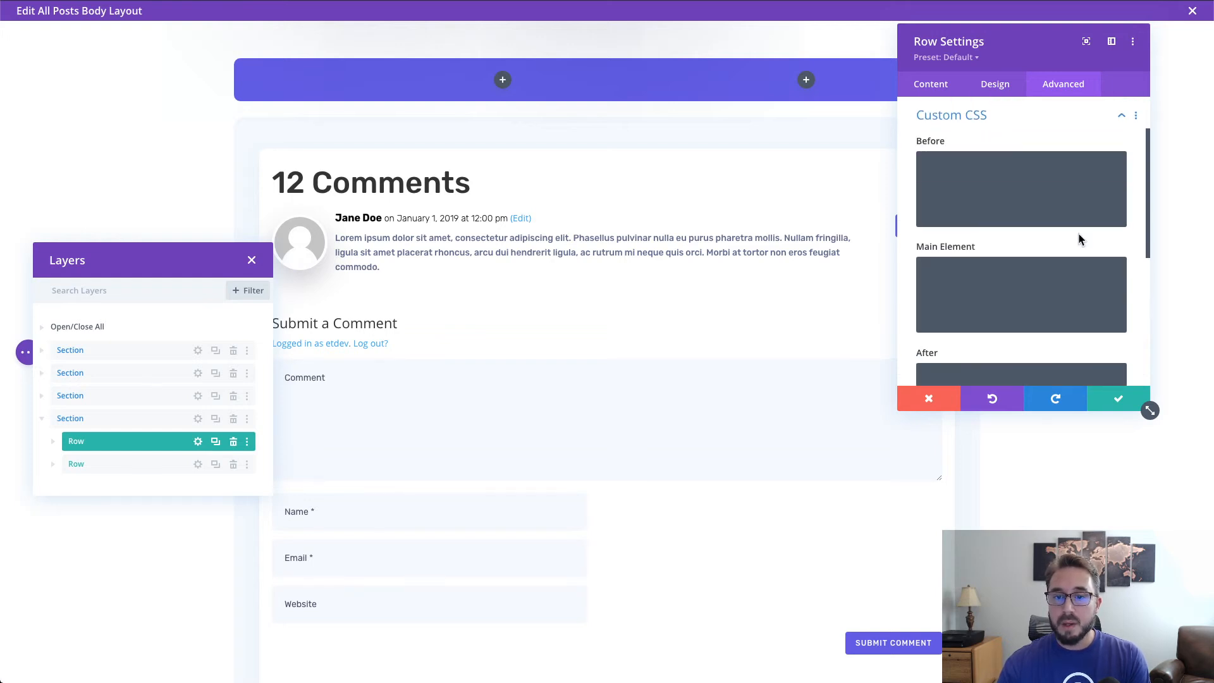
scroll(1053, 159, "down", 2)
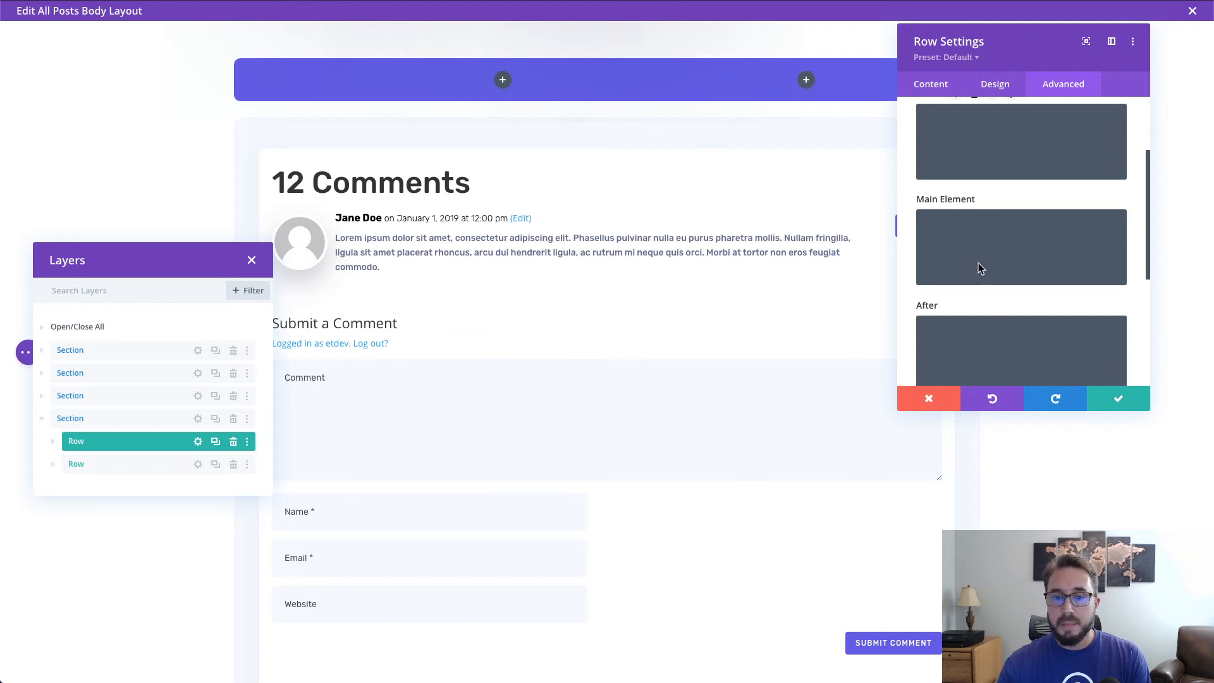
left_click(981, 236)
type("display:flex; align-items:center;")
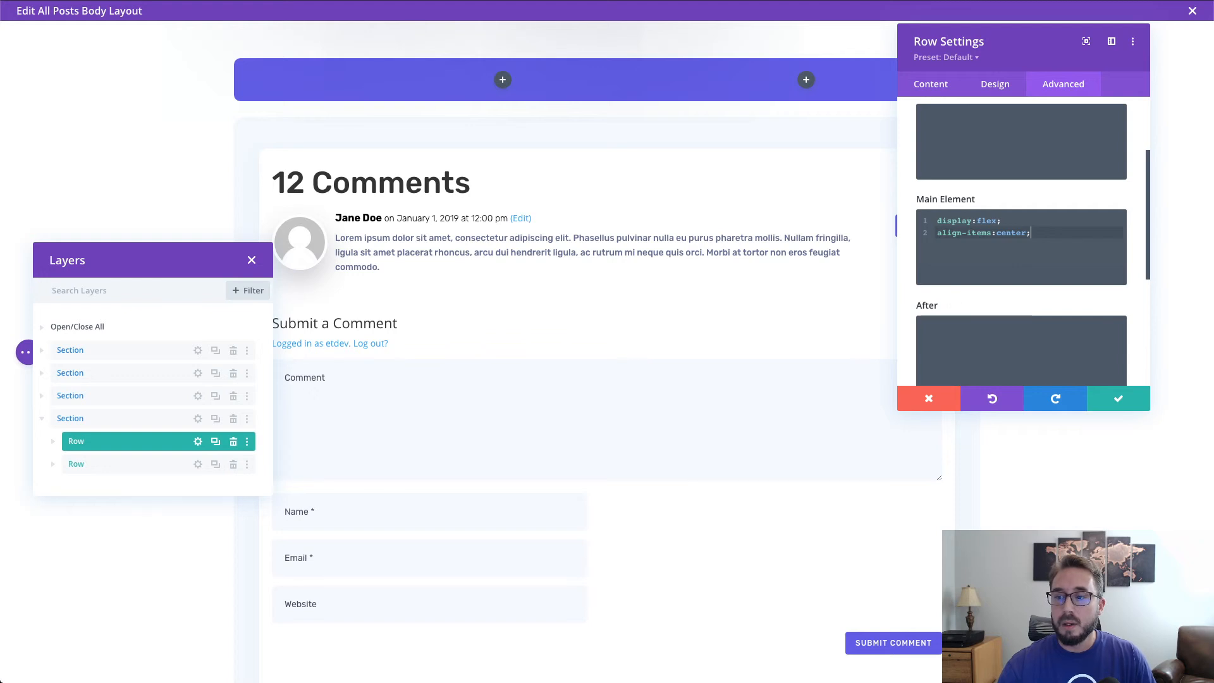
left_click(1123, 400)
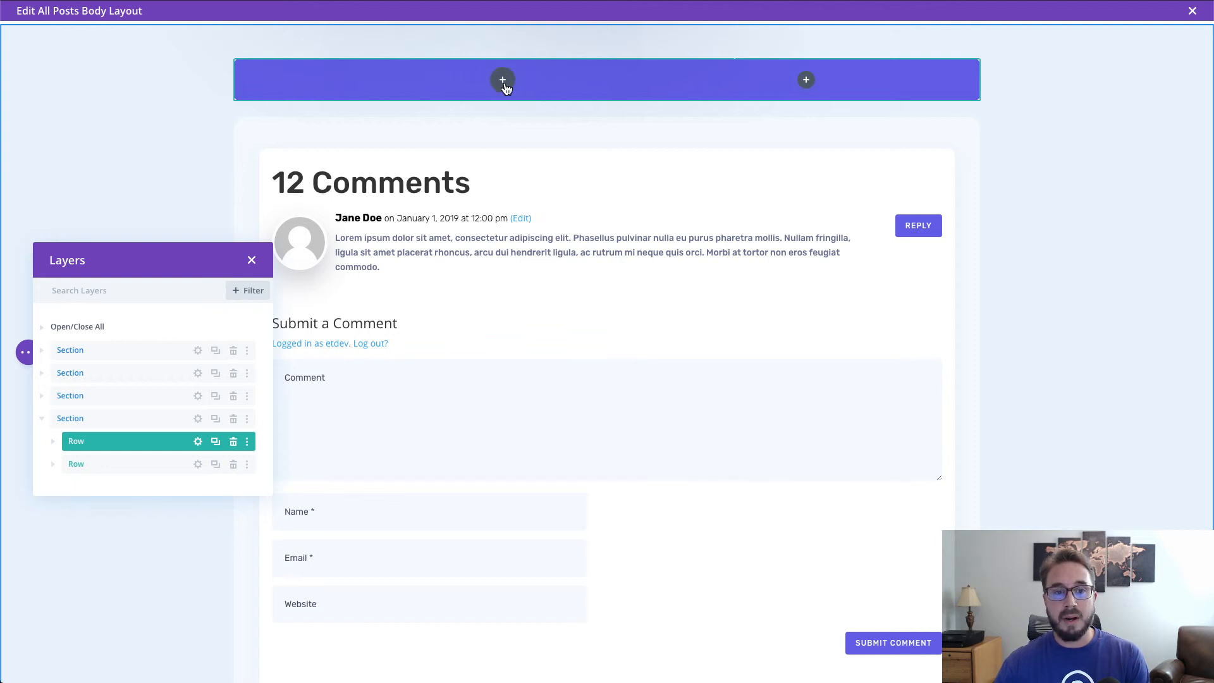
- Insert a Text module in the wider column of the purple row and clear its placeholder body text
left_click(504, 81)
left_click(481, 179)
type("te")
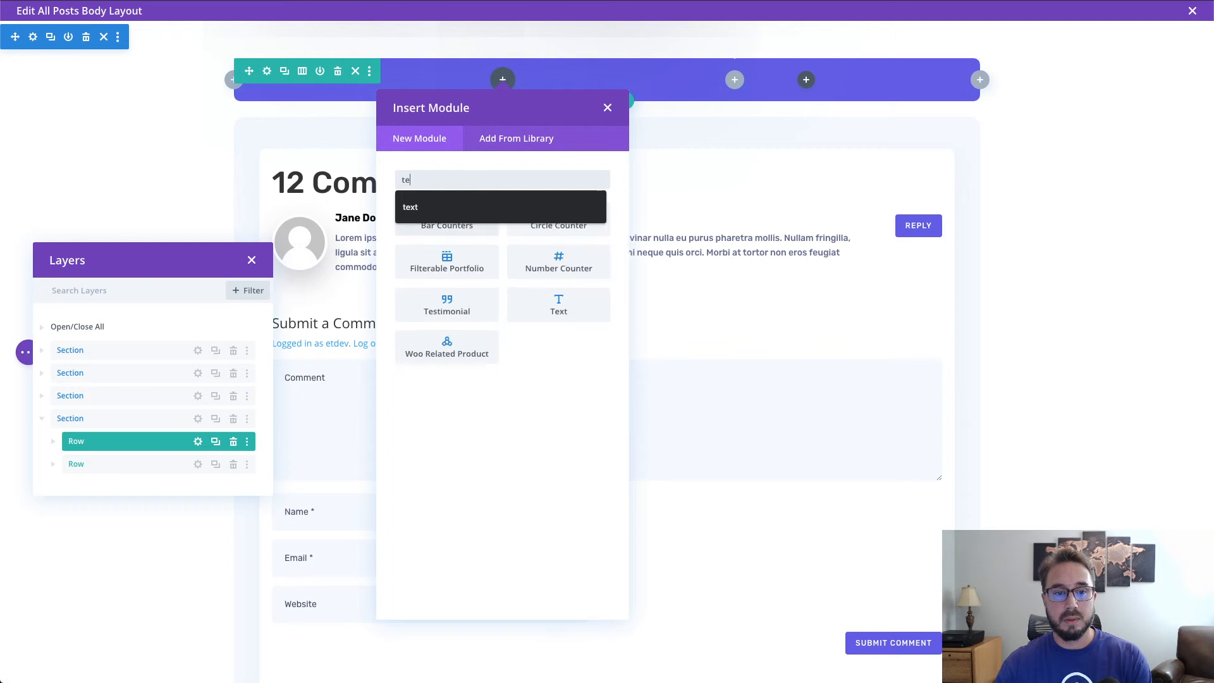
type("xt")
left_click(467, 226)
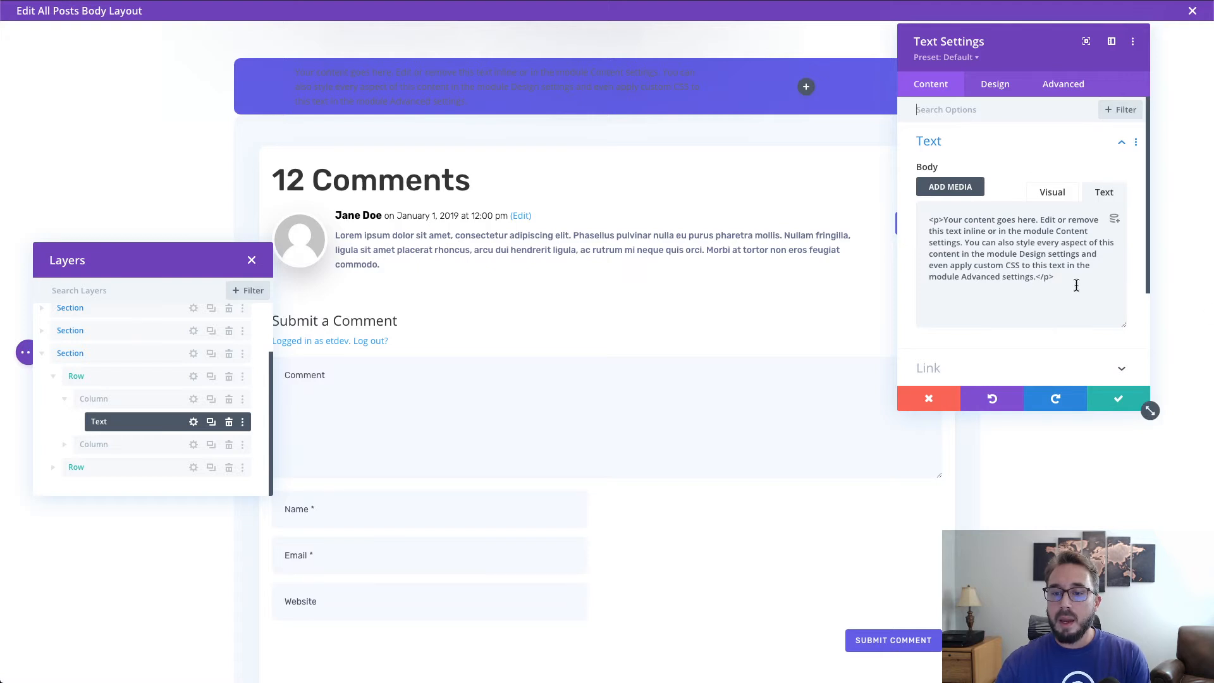
left_click_drag(1057, 278, 916, 221)
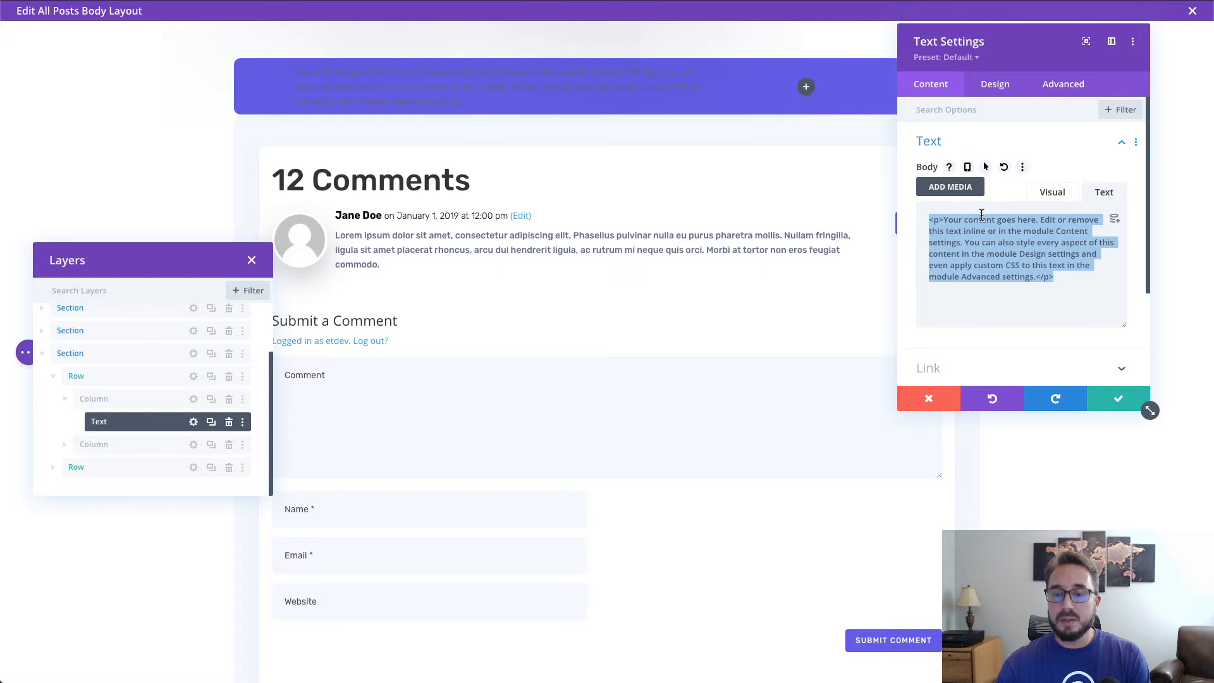
key("BackSpace")
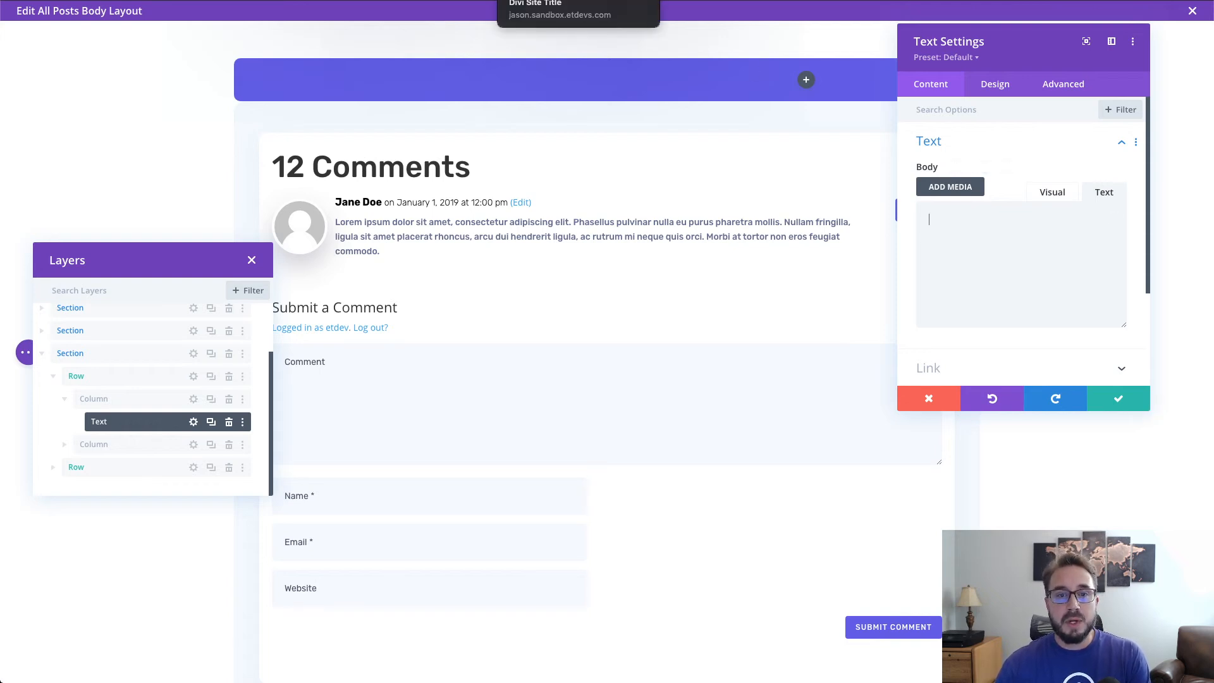
- Switch to the live post page and examine the comment count shown in its Show/Hide Comments bar
left_click(578, 1)
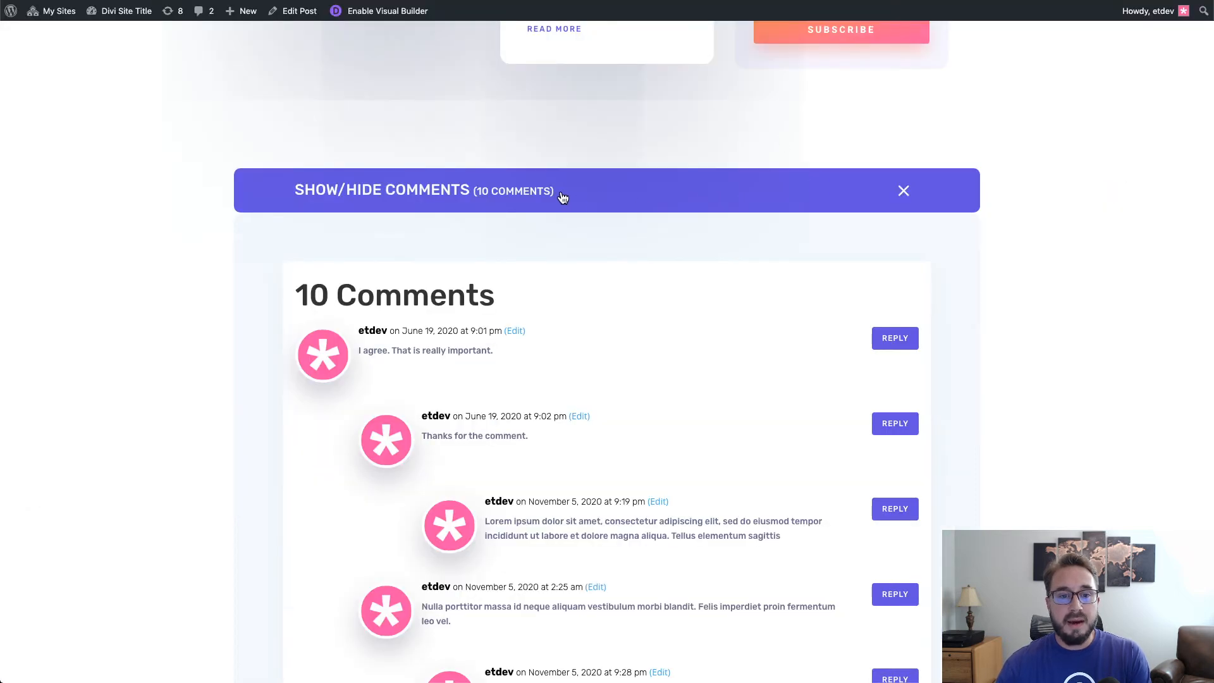
left_click_drag(562, 197, 474, 198)
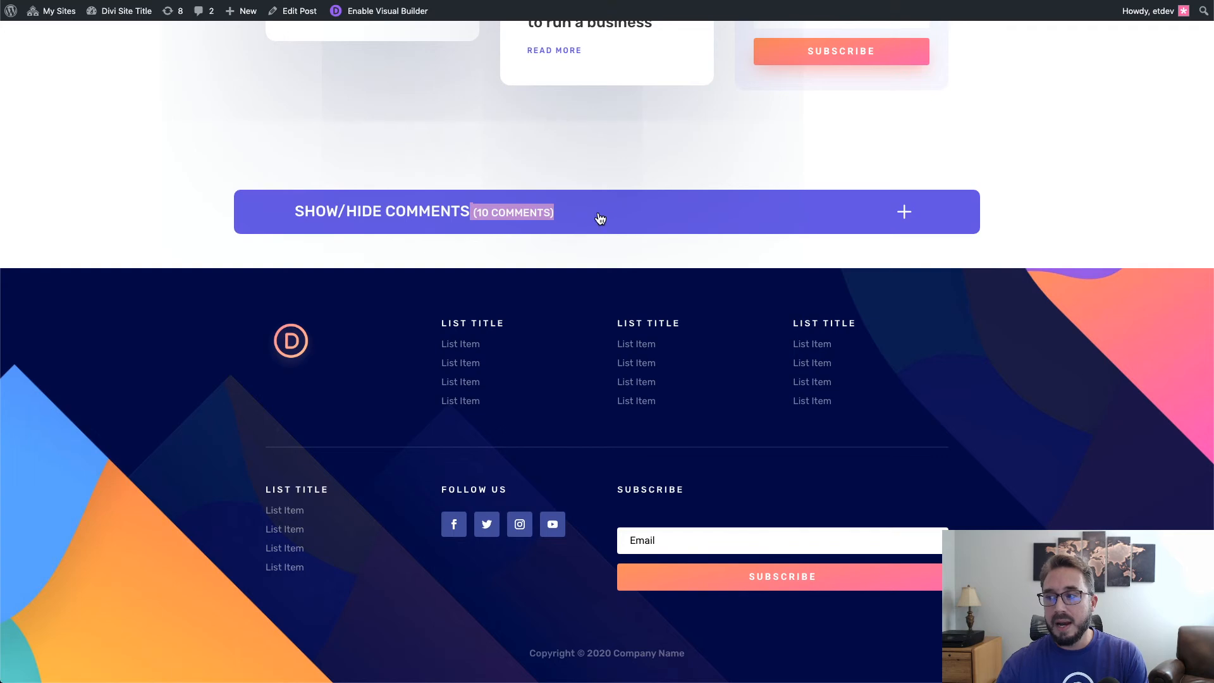
left_click(1112, 208)
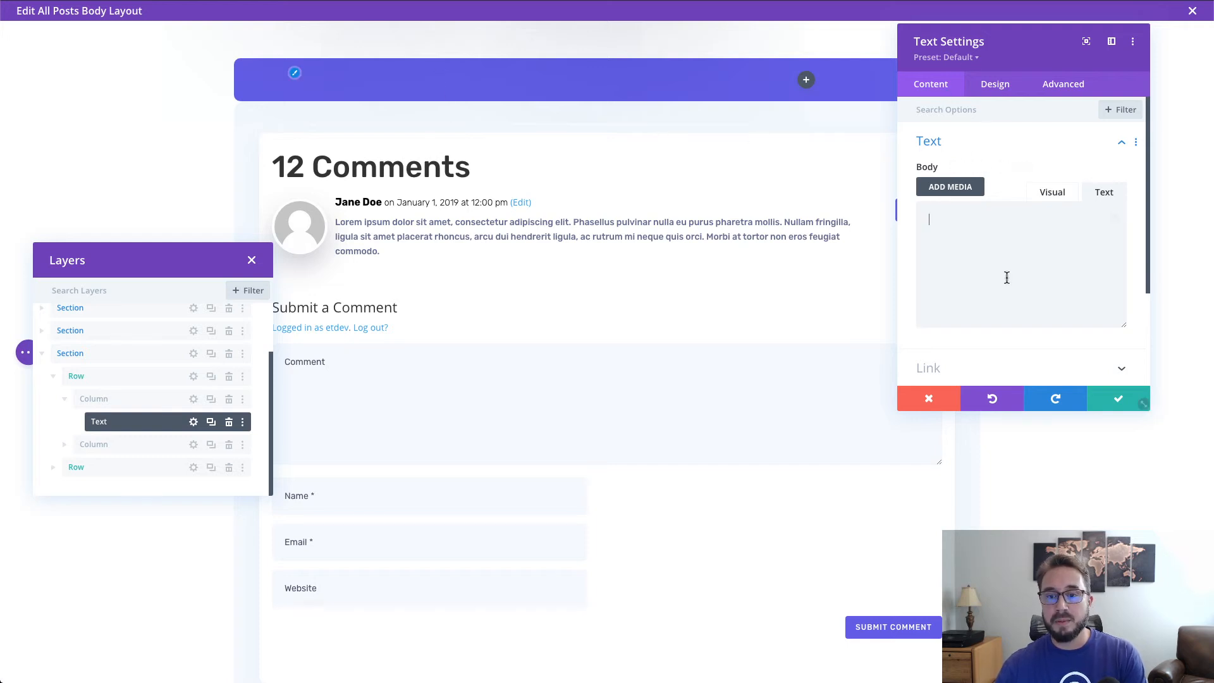
- Use Post Comment Count as the text body's dynamic content, with before text starting "Show/Hide Comments <span style="font"
left_click(1101, 235)
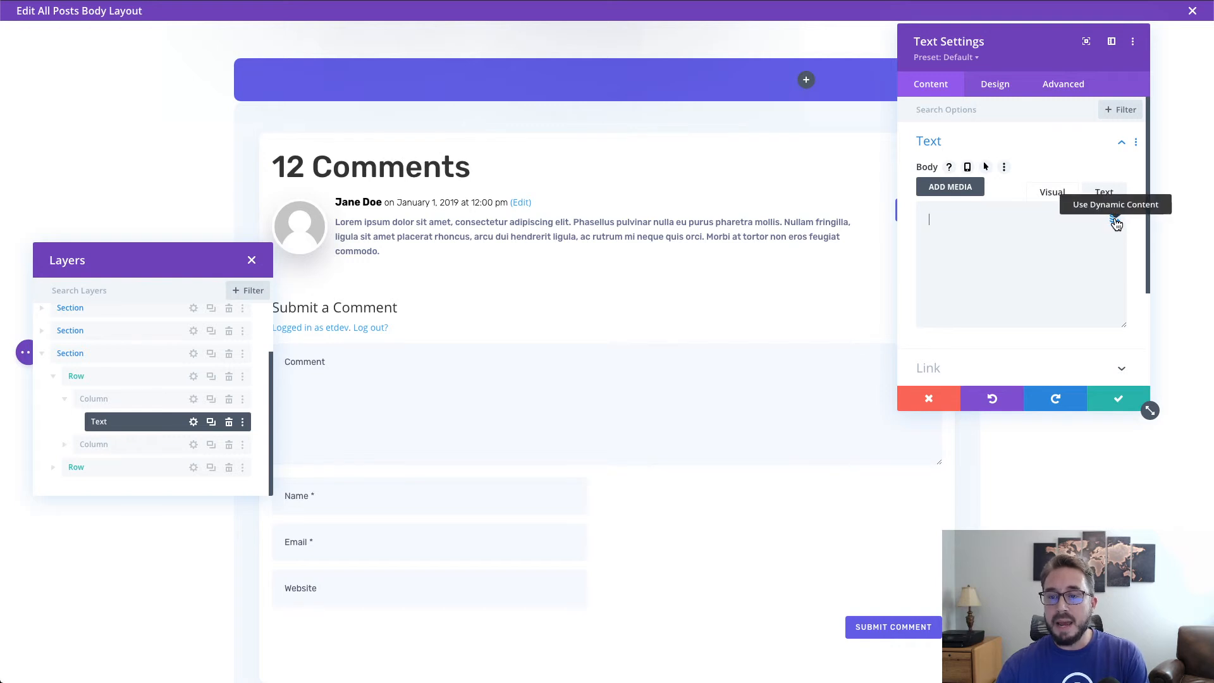
left_click(1117, 223)
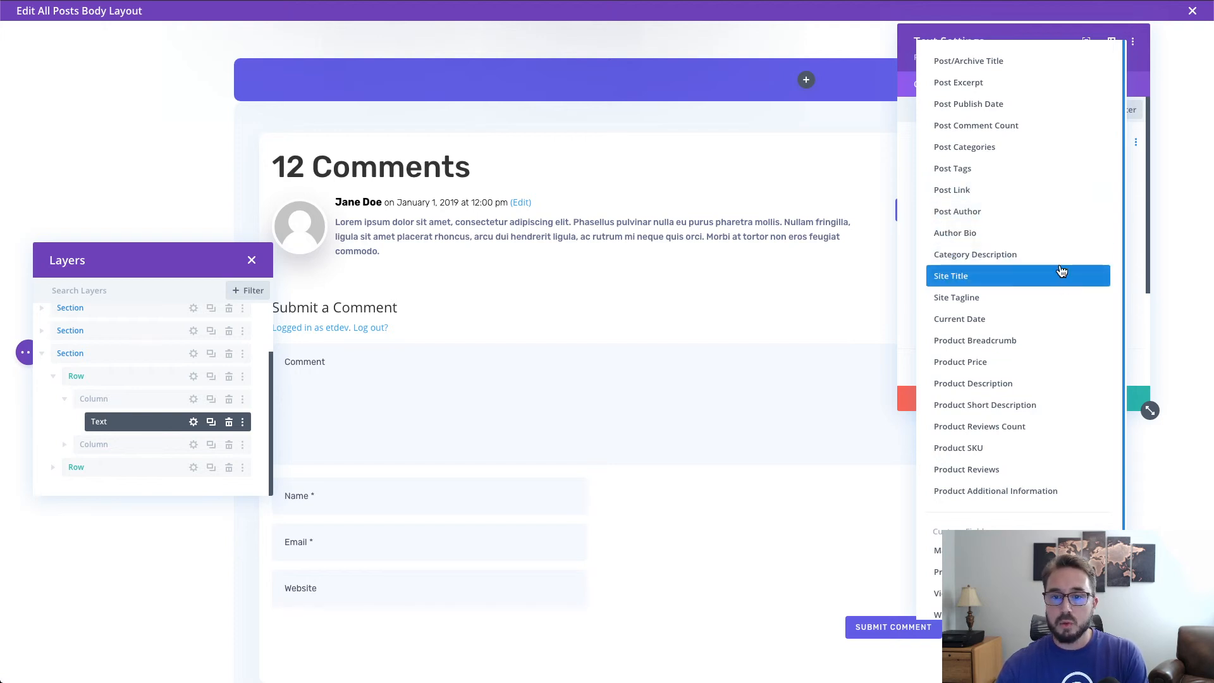
left_click(976, 127)
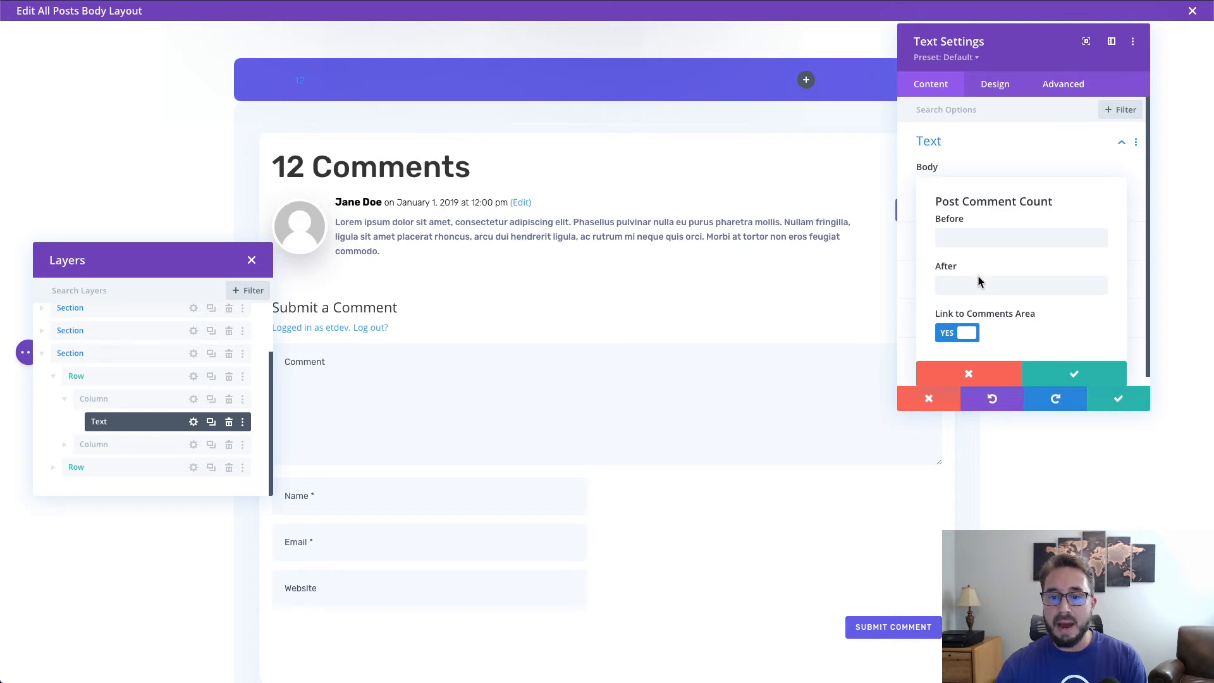
left_click(1033, 239)
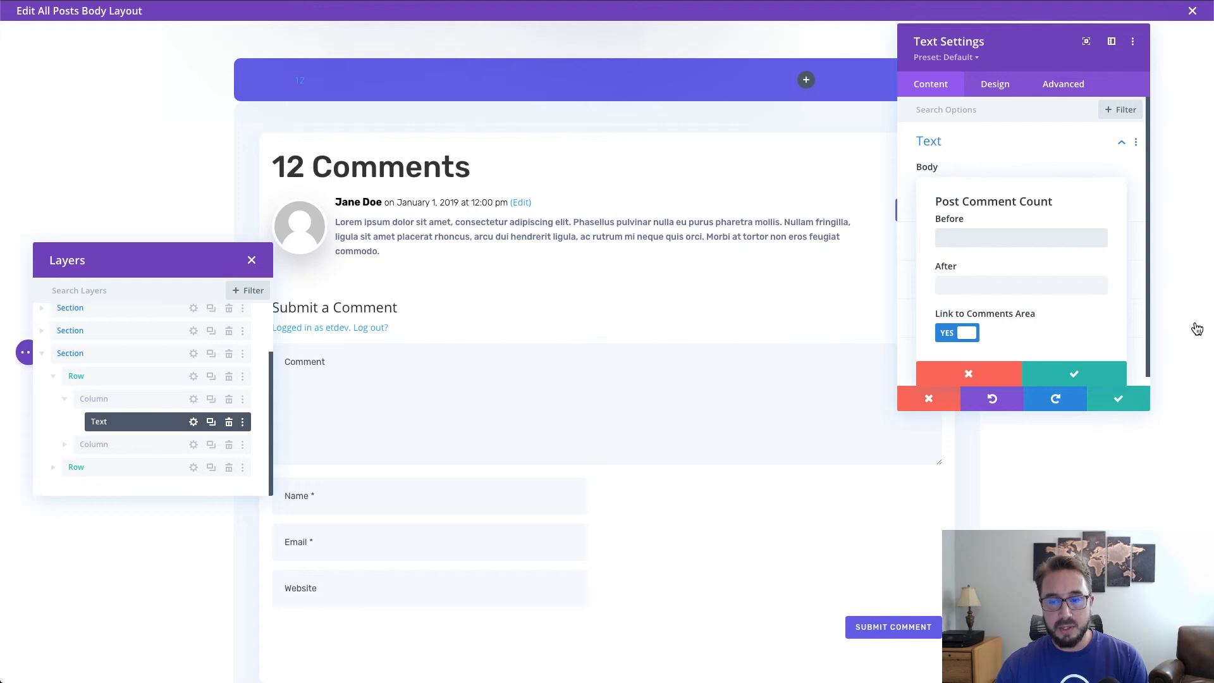
key("ctrl+v")
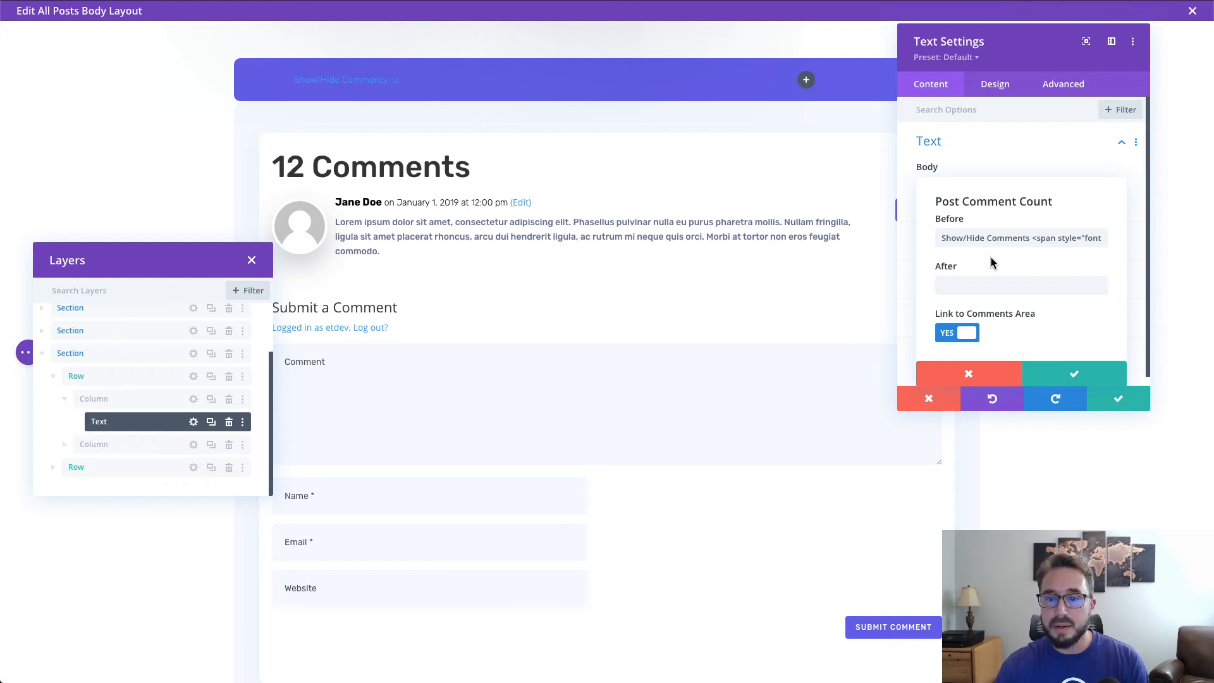
left_click(998, 242)
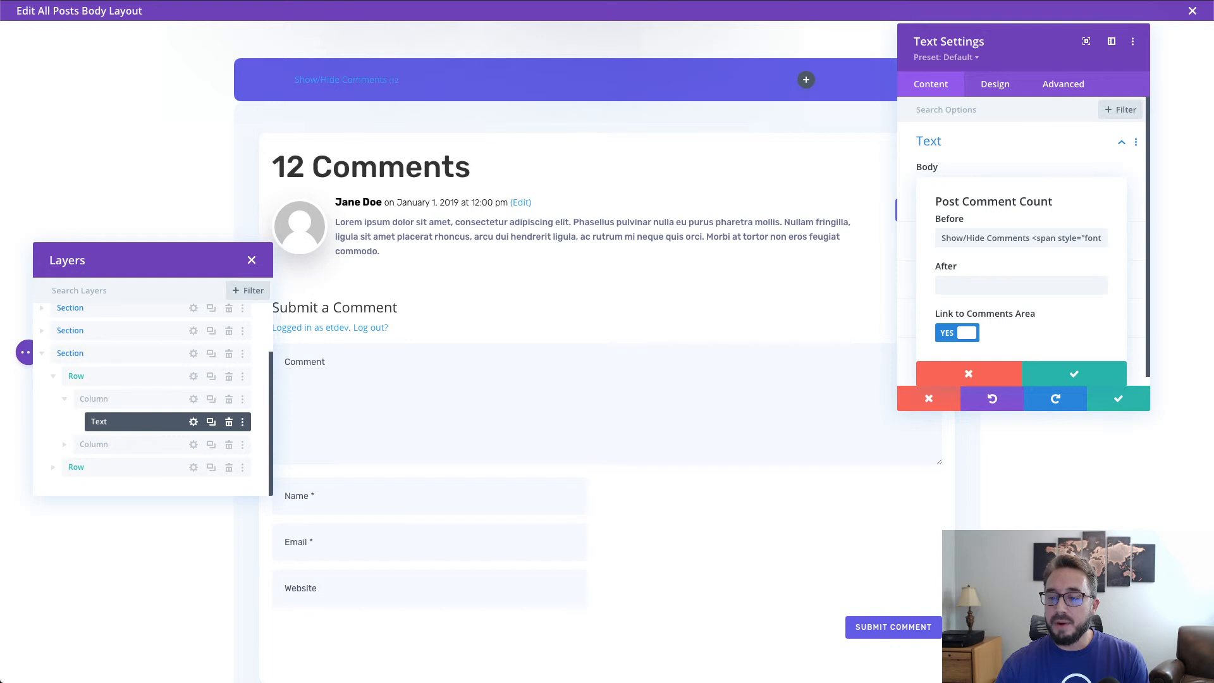
- Set the comment count's after text to "comments)</span>", disable its link to the comments area, and save the Text module
left_click(984, 285)
type("comments)</span>")
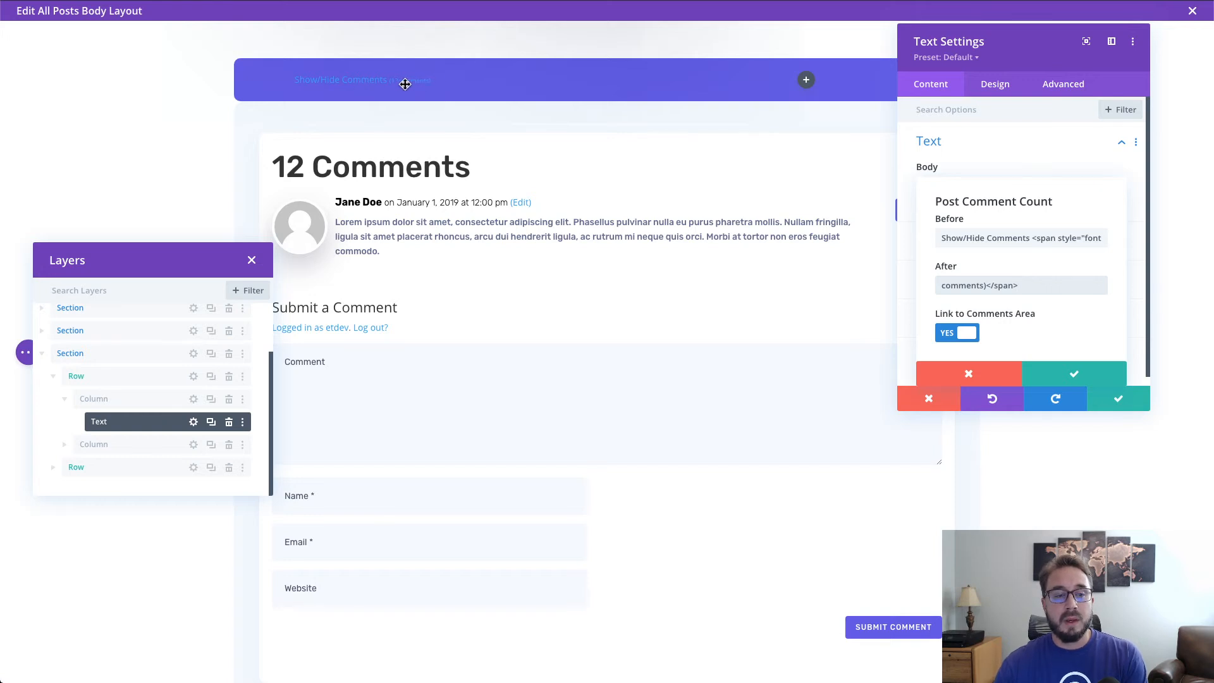
left_click(1118, 304)
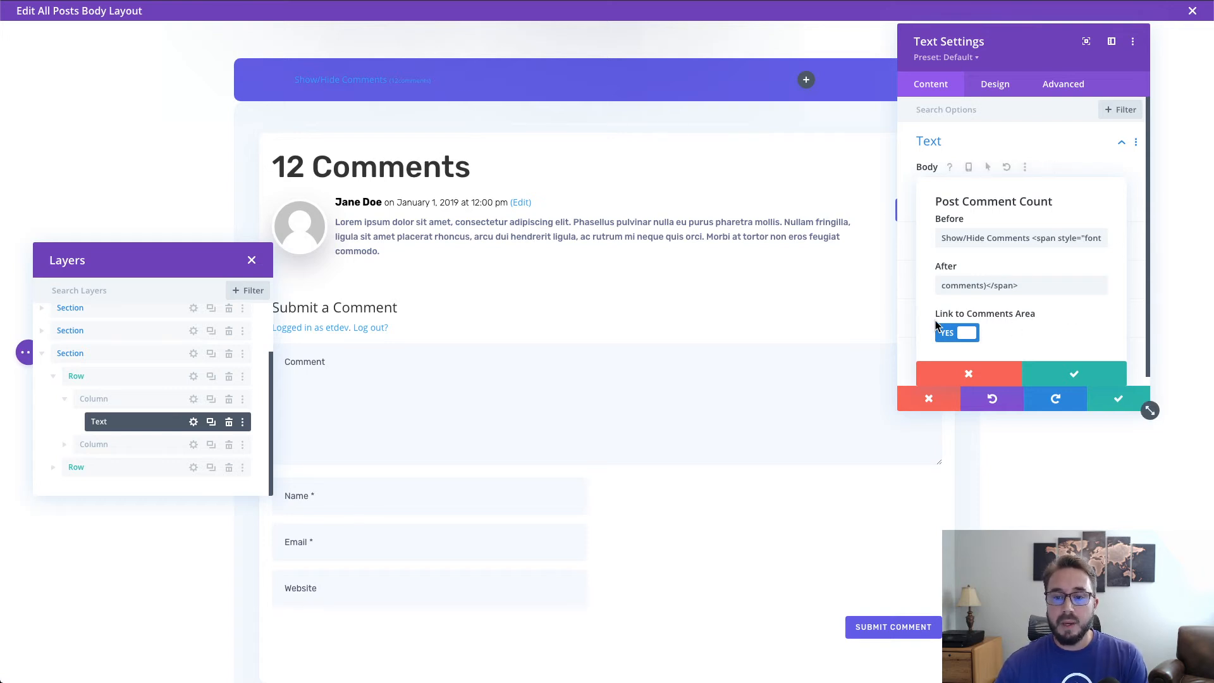
left_click(973, 338)
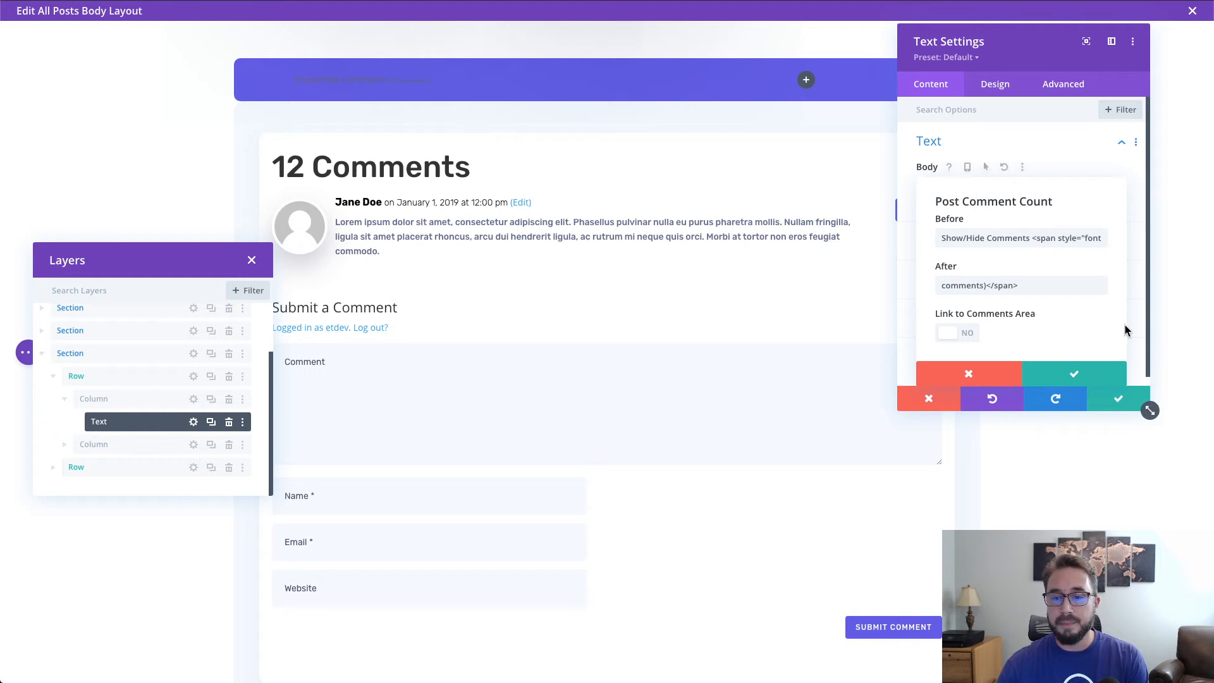
left_click(1100, 374)
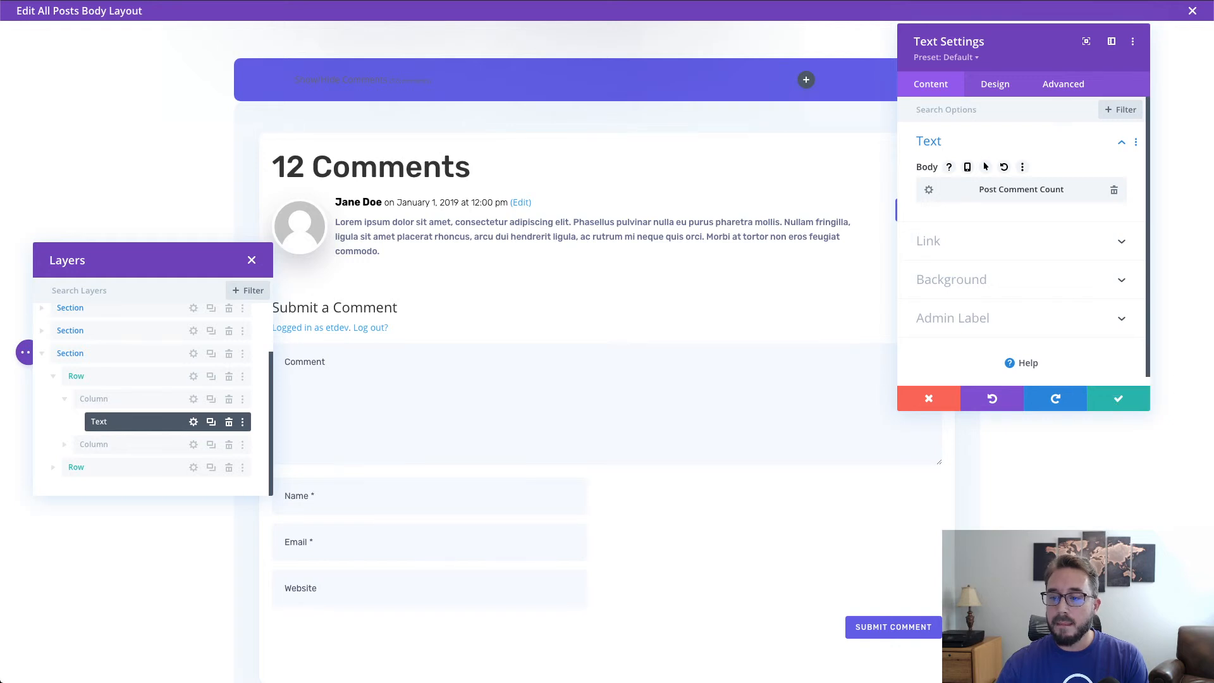
left_click(1120, 400)
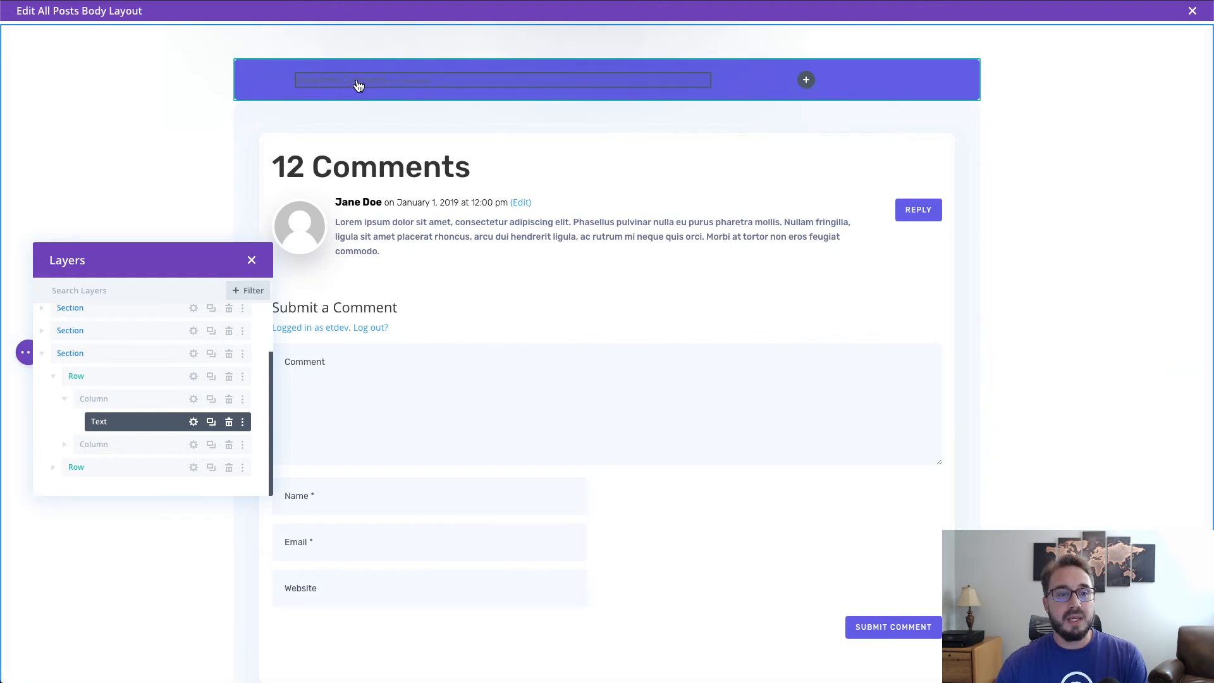
- Style the Show/Hide Comments Text module's text with the Rubik font, Medium weight and uppercase font style
mouse_move(418, 82)
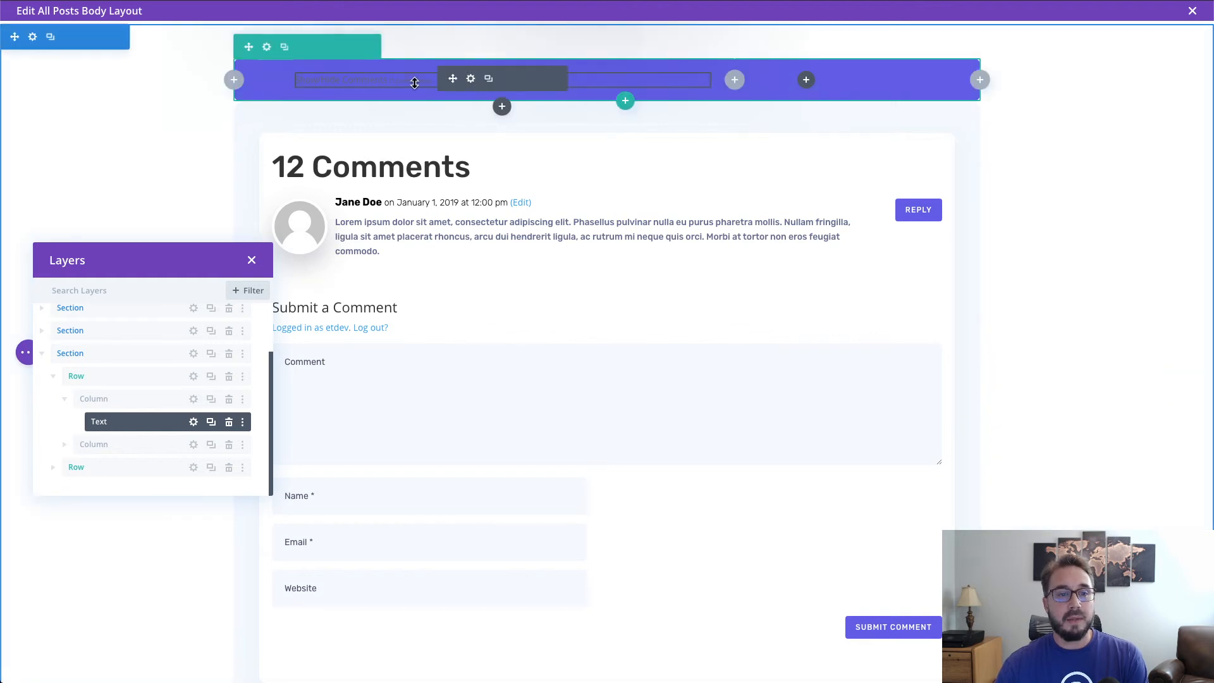
left_click(471, 79)
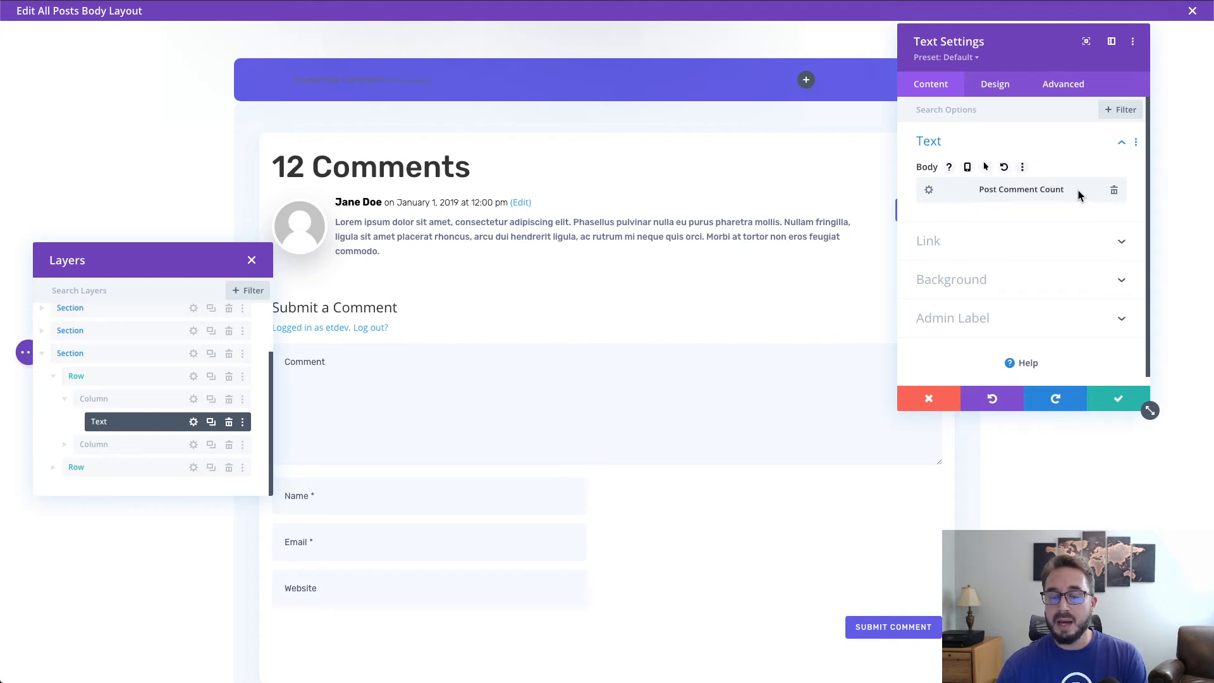
left_click(1000, 87)
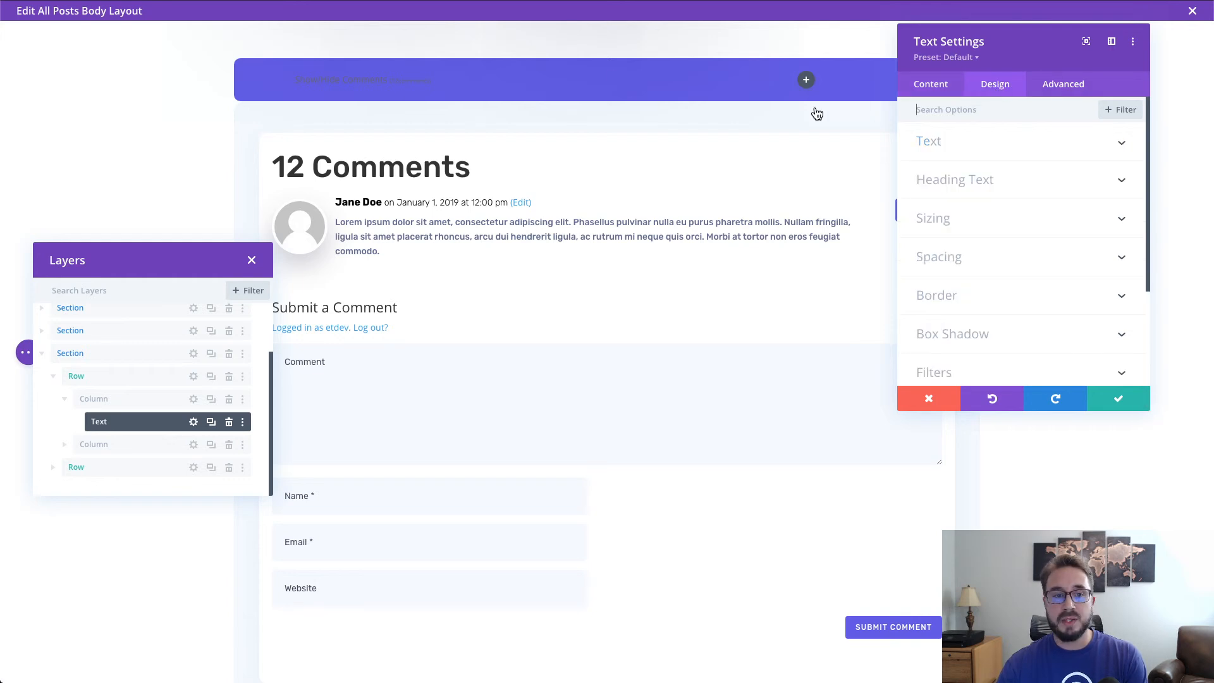
scroll(1042, 158, "down", 3)
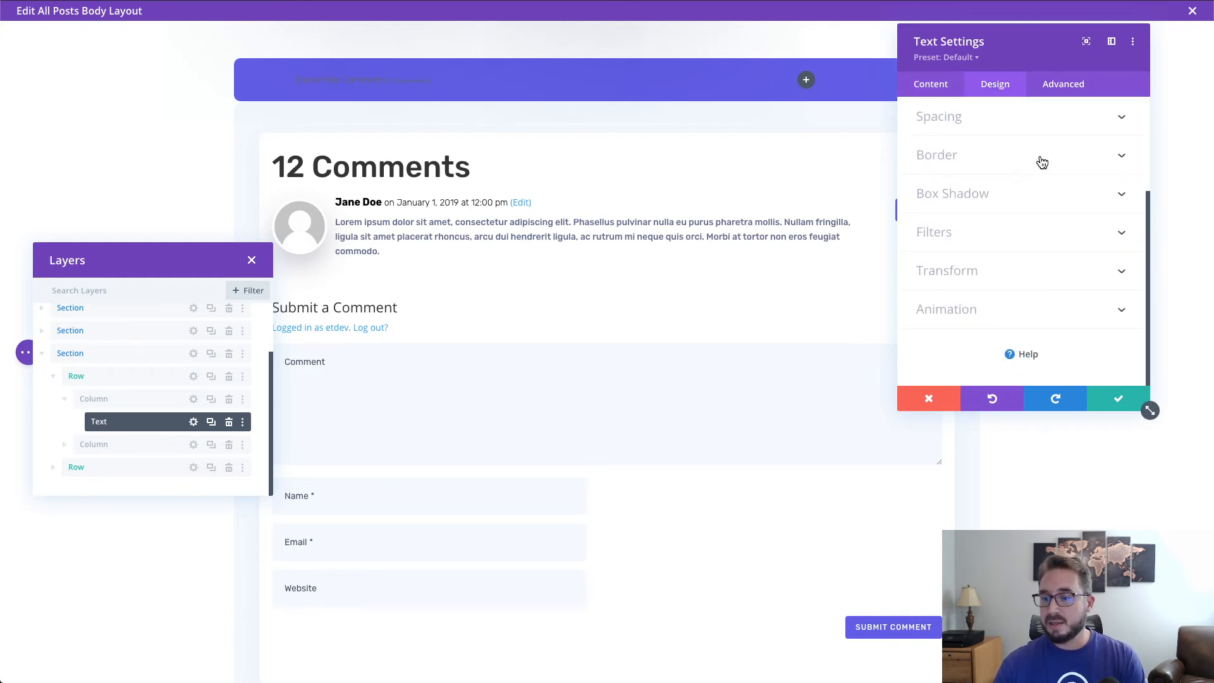
scroll(1041, 162, "up", 3)
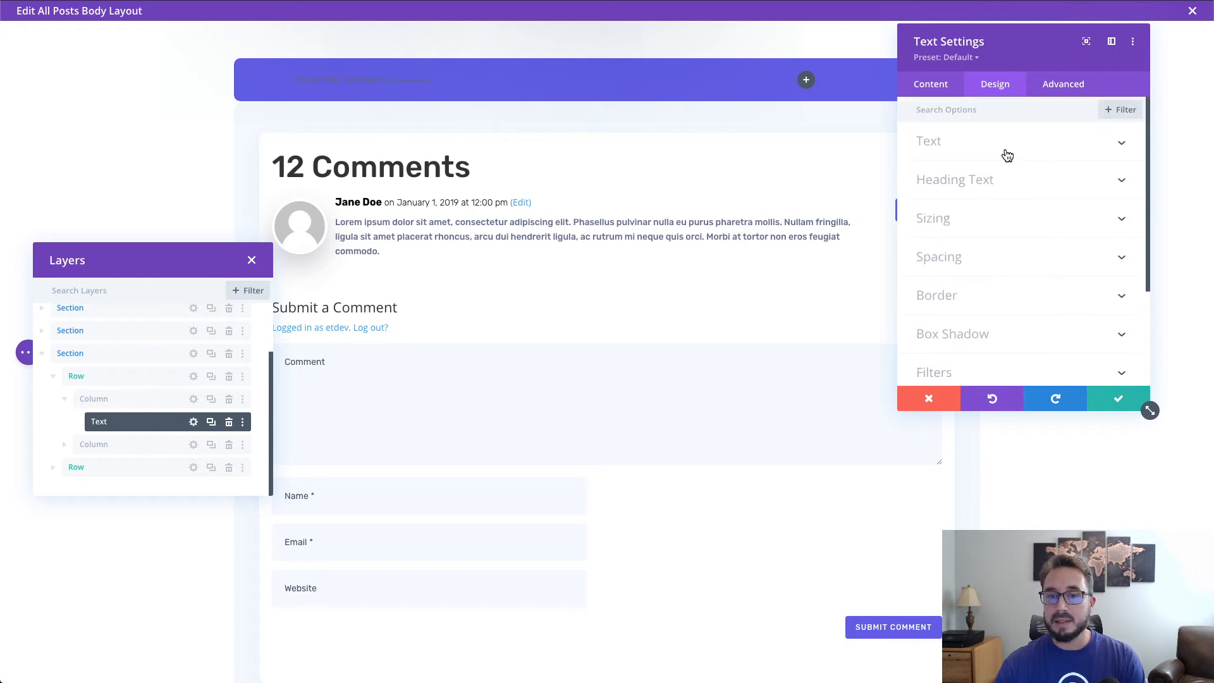
left_click(1008, 154)
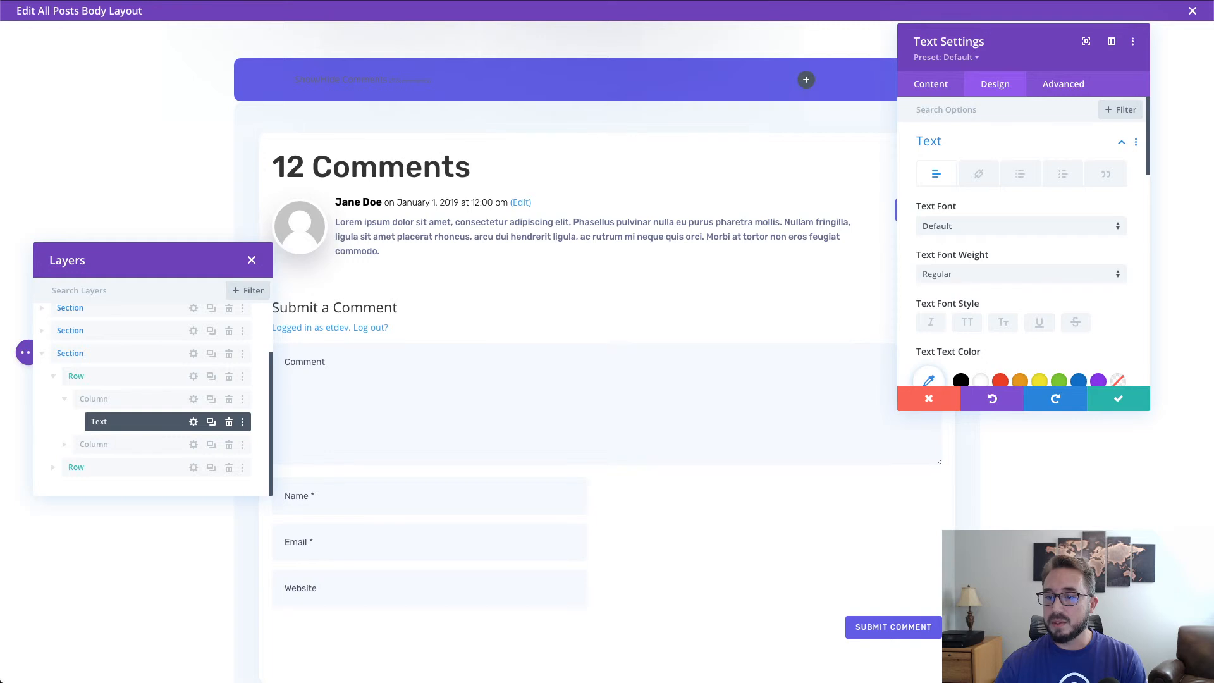
left_click(959, 227)
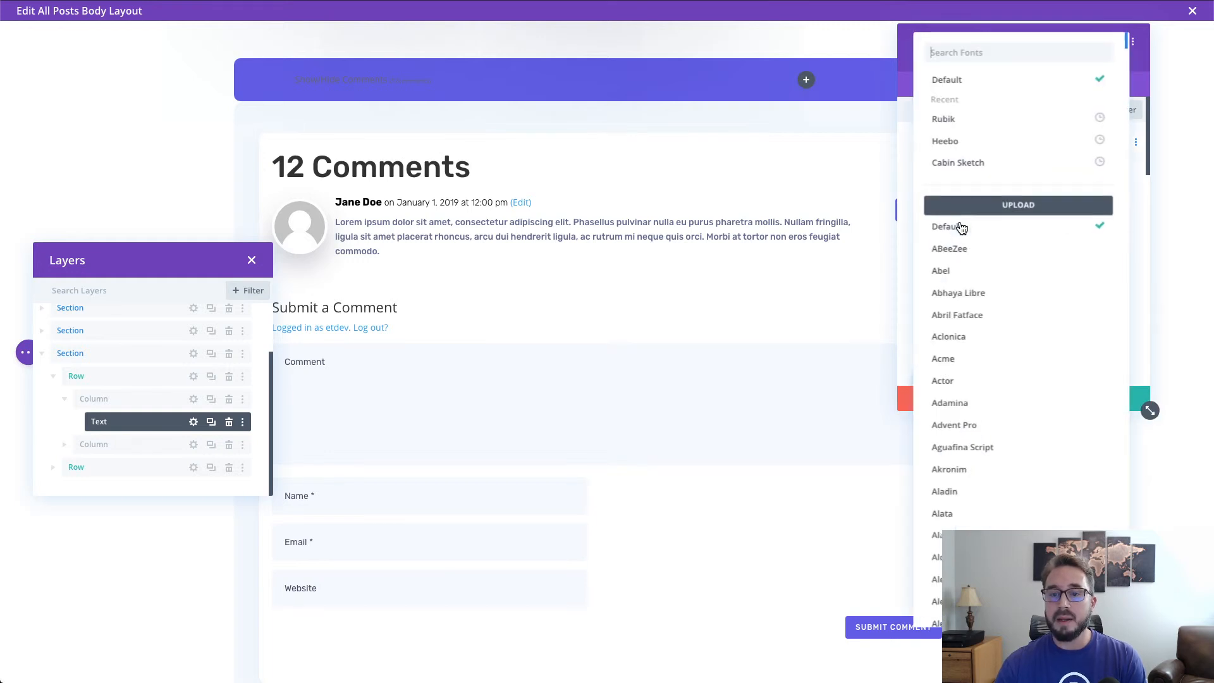
left_click(968, 129)
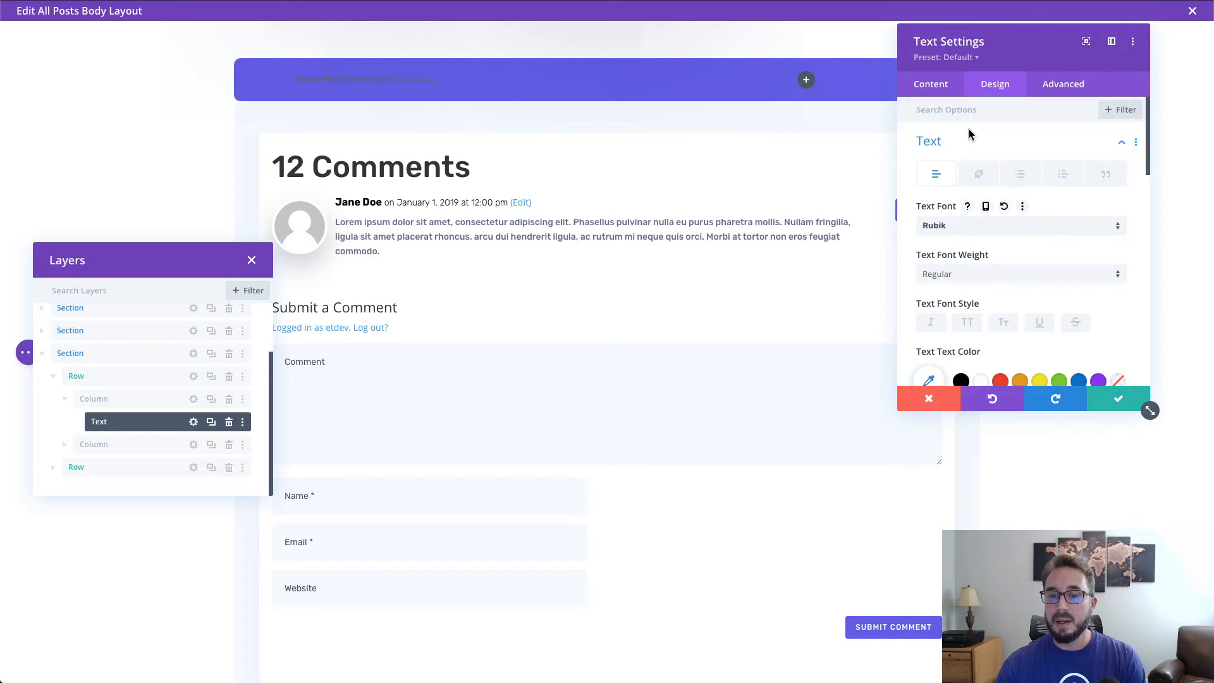
left_click(989, 277)
left_click(993, 335)
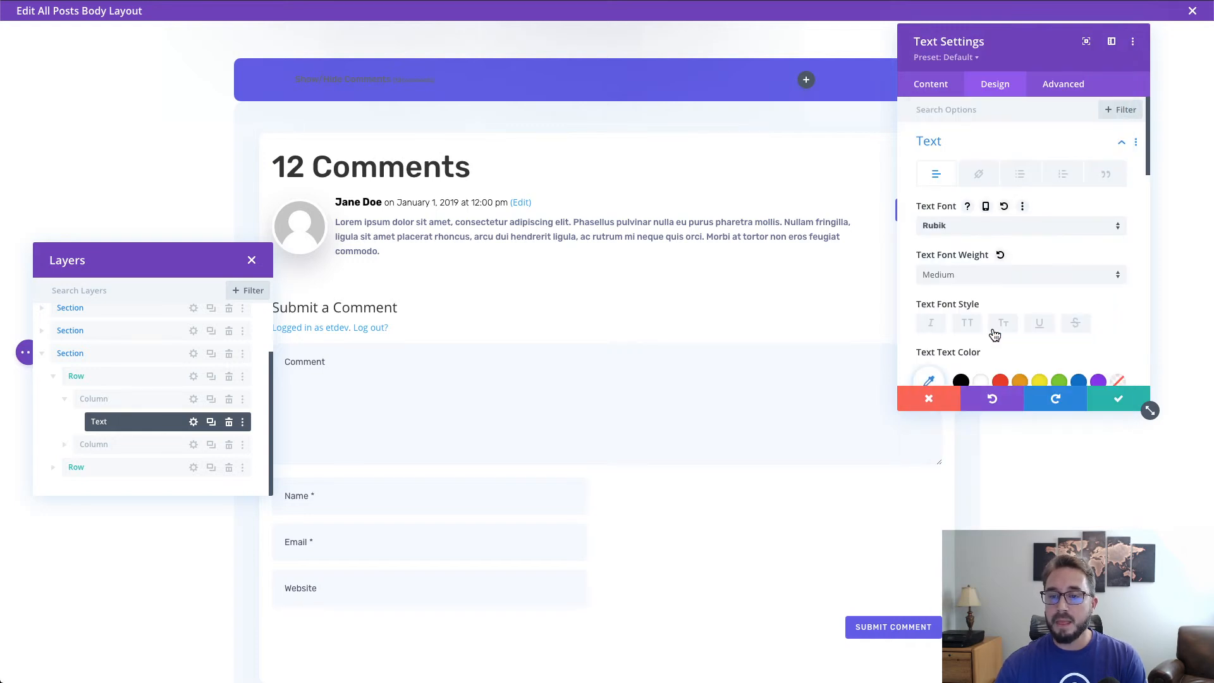
left_click(968, 324)
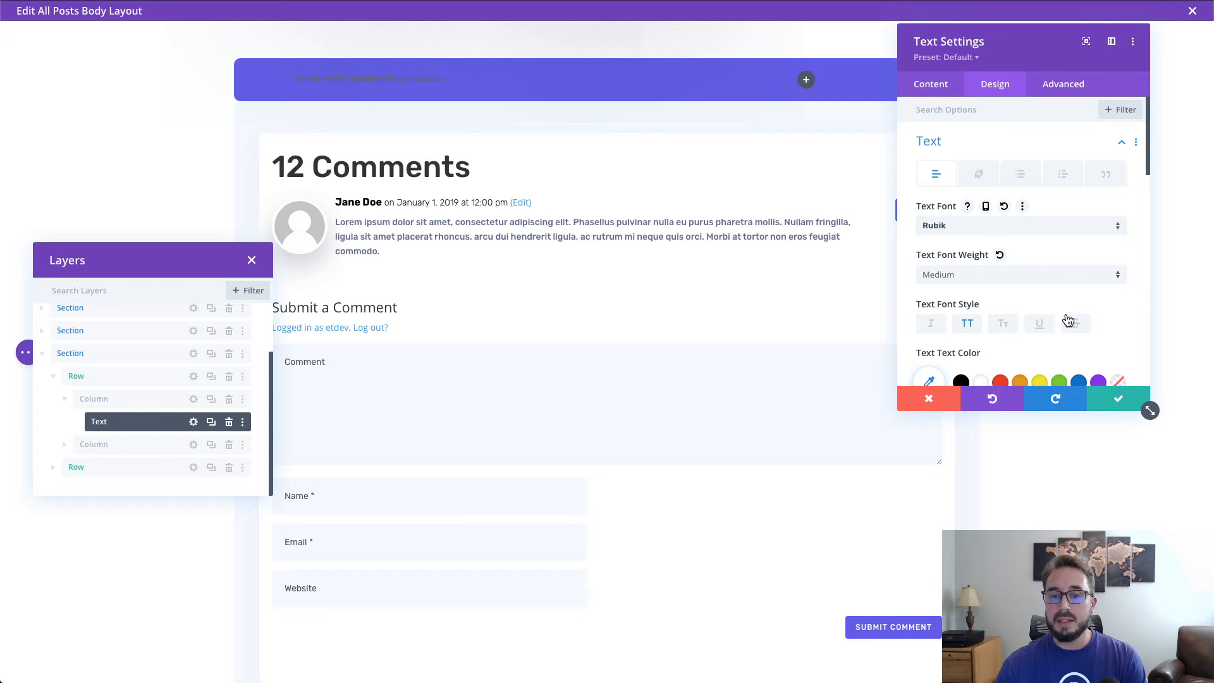
- Set the module's responsive text size to 24px on desktop, 18px on tablet and 16px on phone
scroll(1085, 308, "down", 2)
scroll(1085, 312, "down", 2)
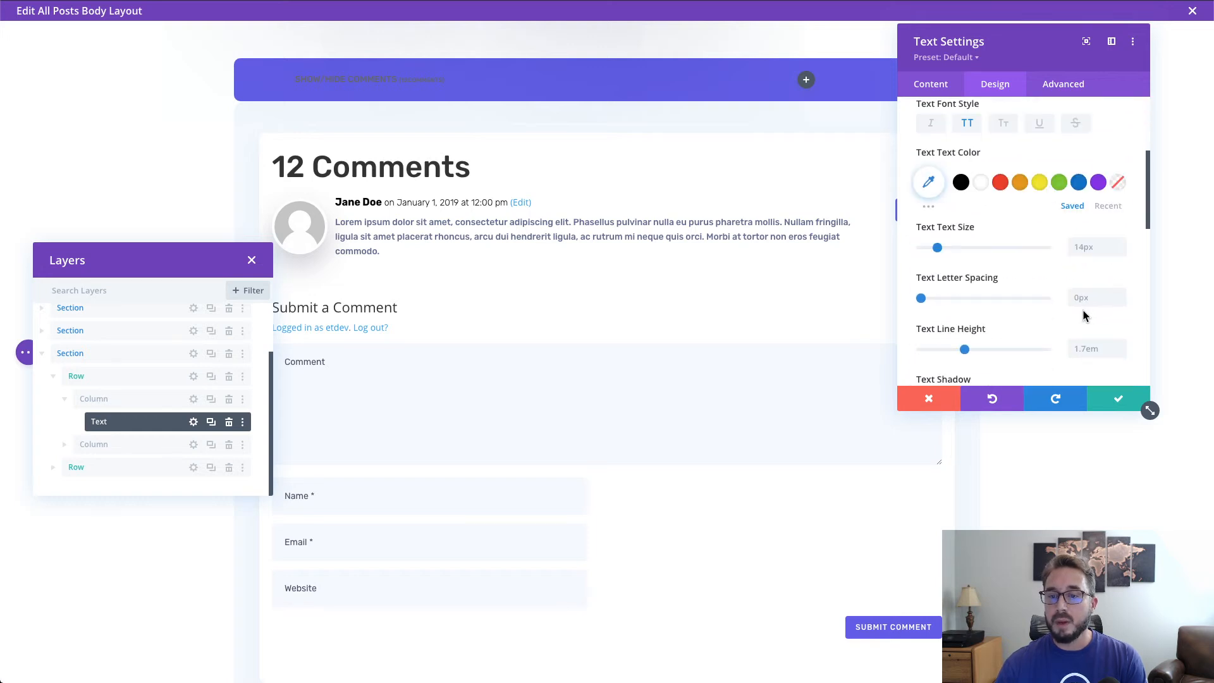
scroll(1084, 310, "down", 1)
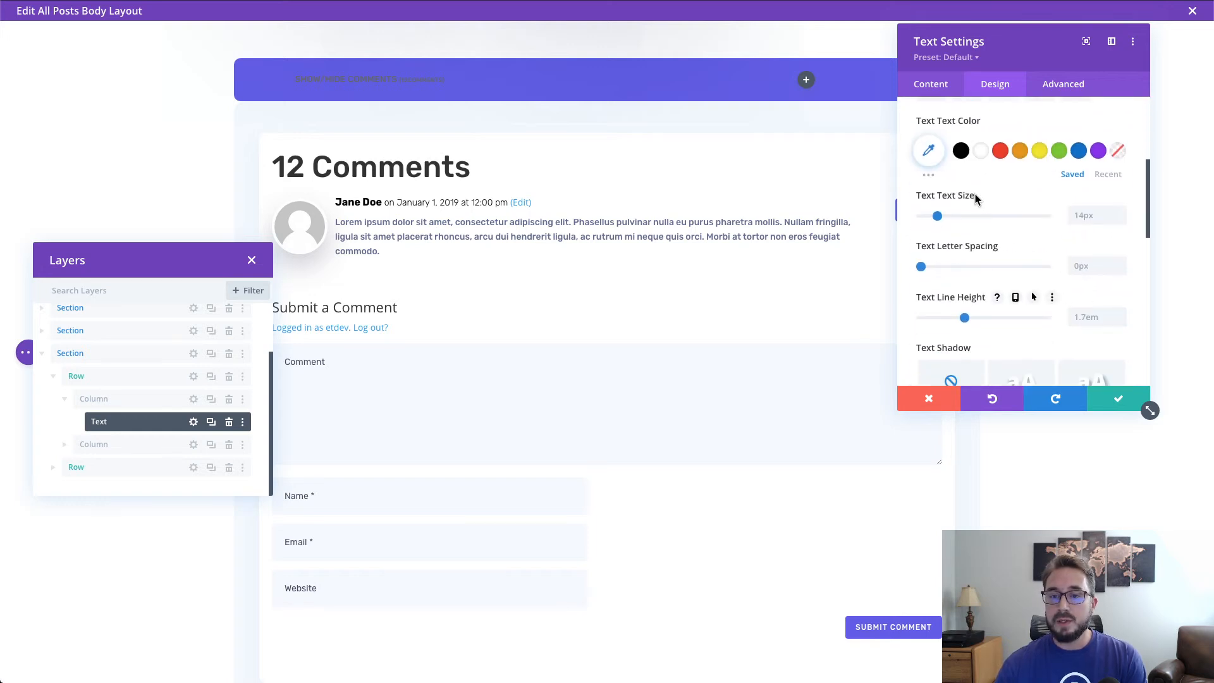
left_click(1004, 196)
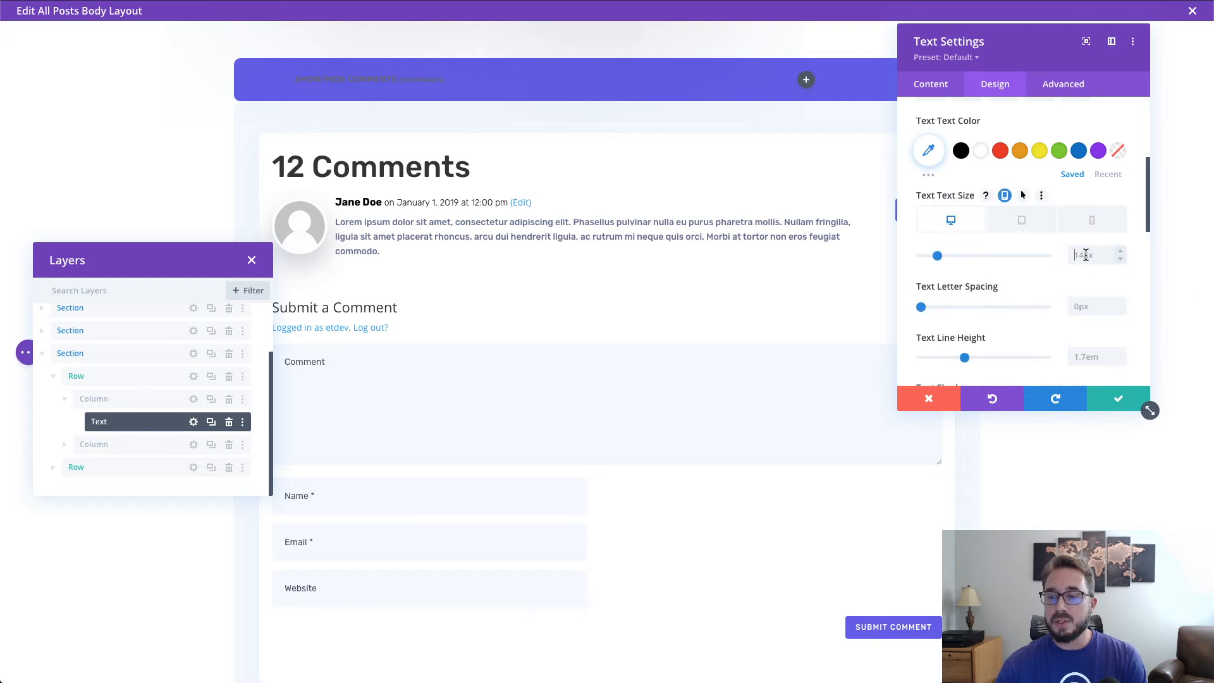
left_click(1119, 253)
type("24")
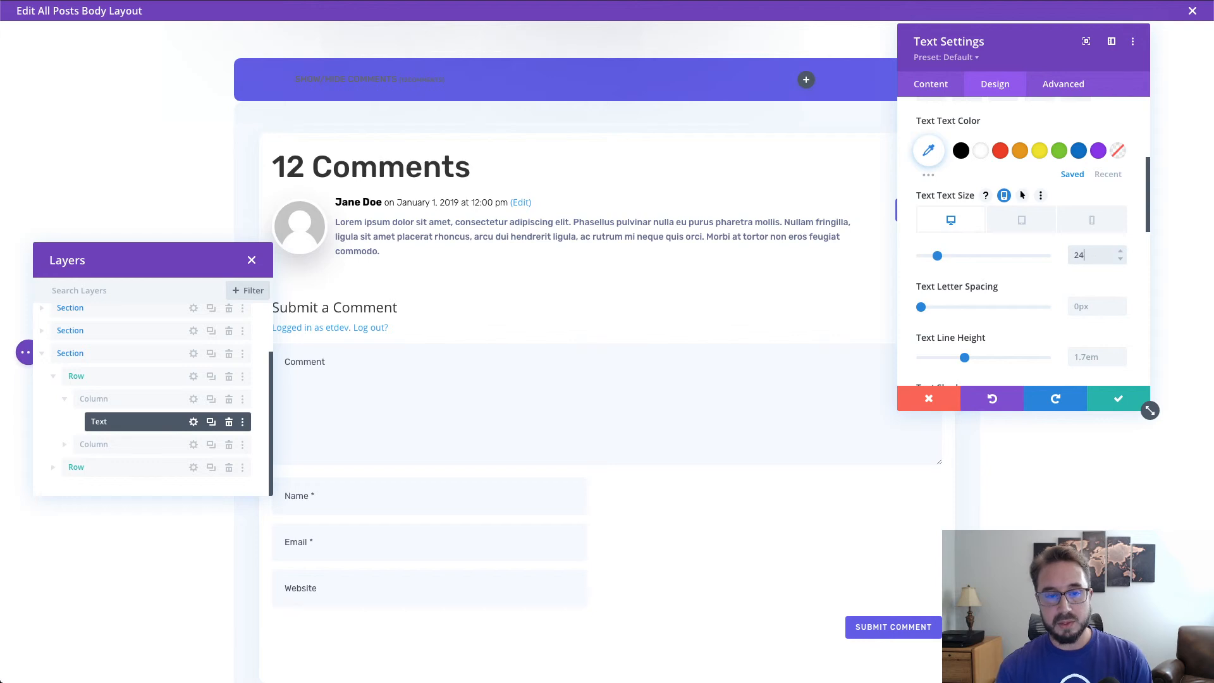
left_click(1035, 229)
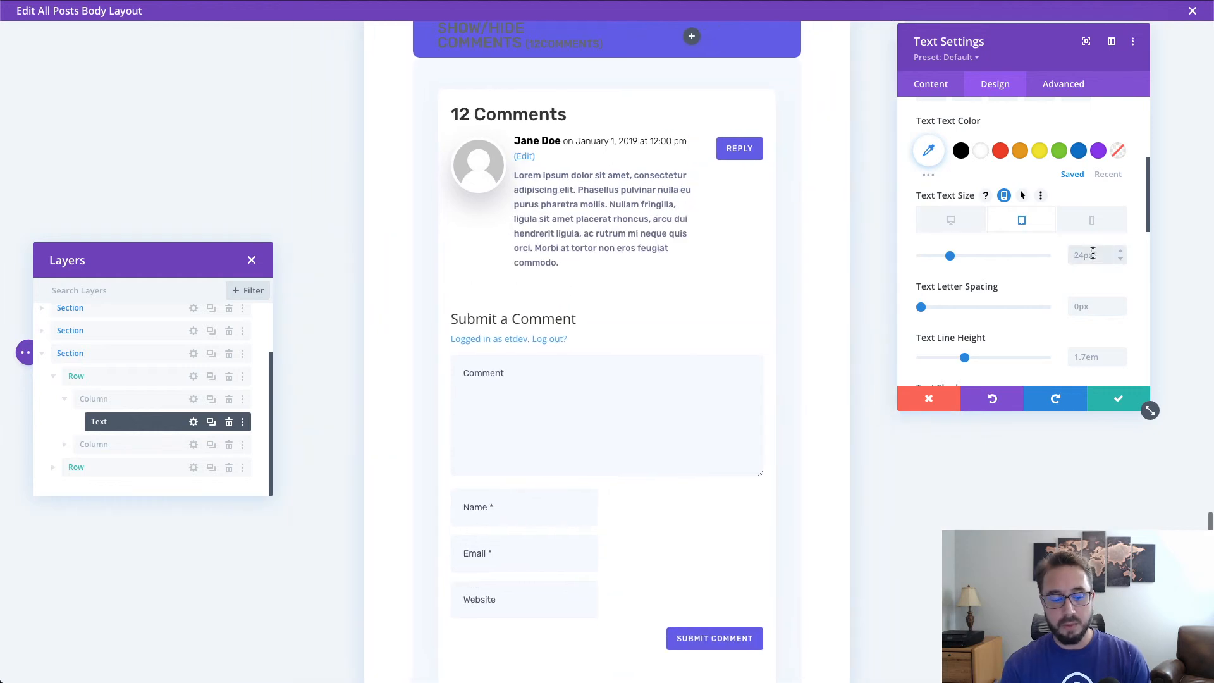
left_click(1093, 253)
type("18")
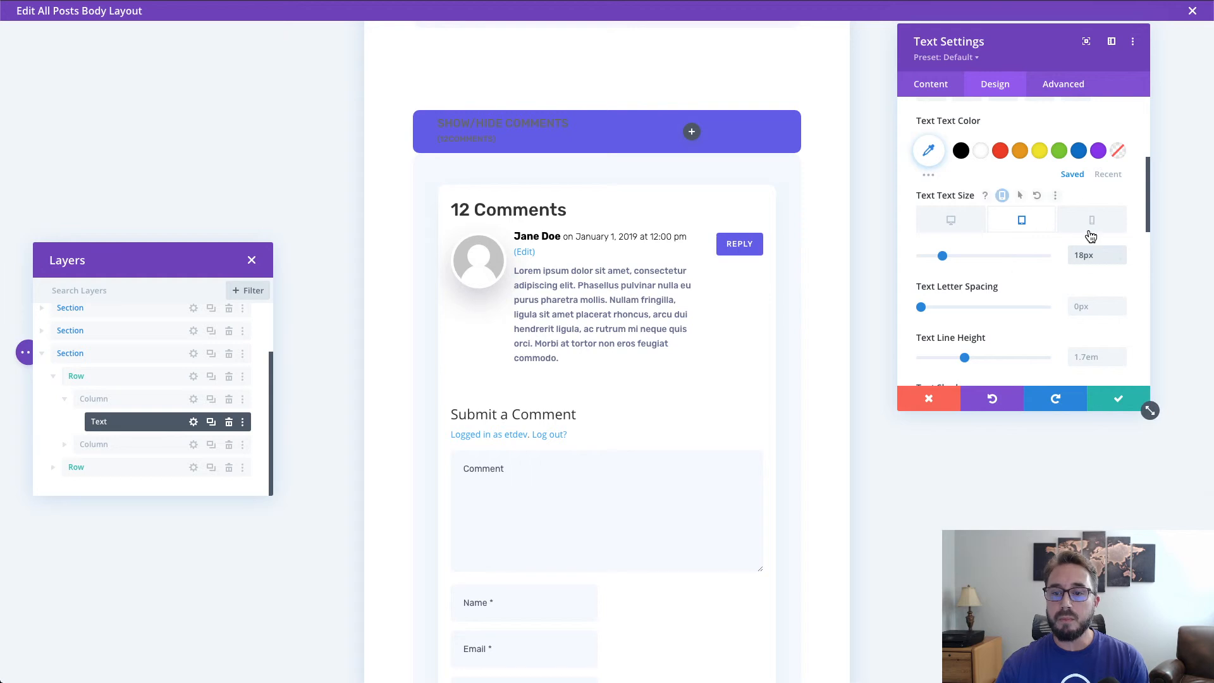
left_click(1091, 232)
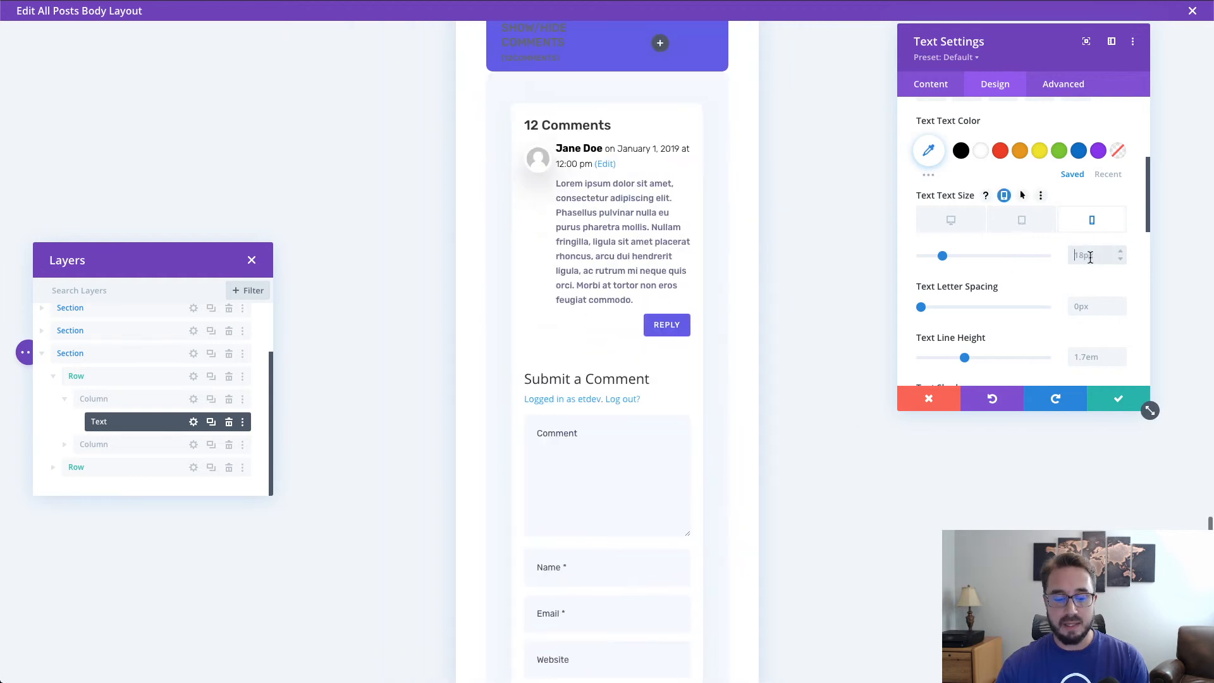
left_click(1090, 255)
type("16px")
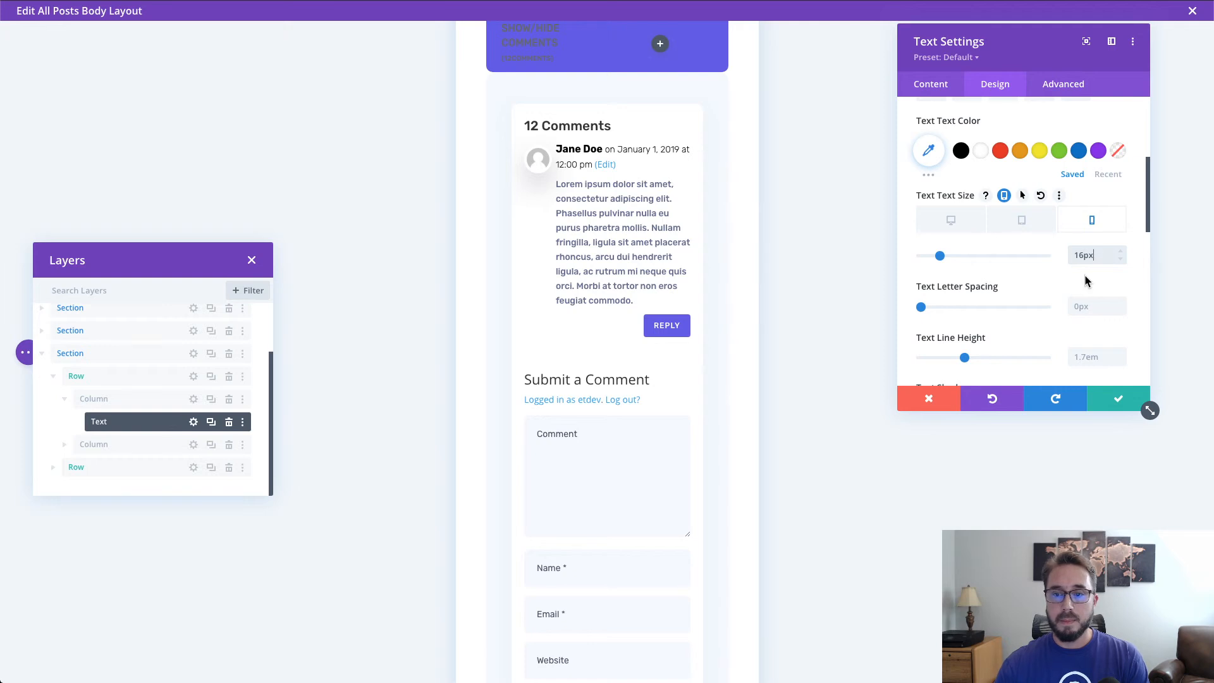
left_click(1141, 284)
- Reduce the Show/Hide Comments text's line height to 1em
scroll(1141, 289, "down", 2)
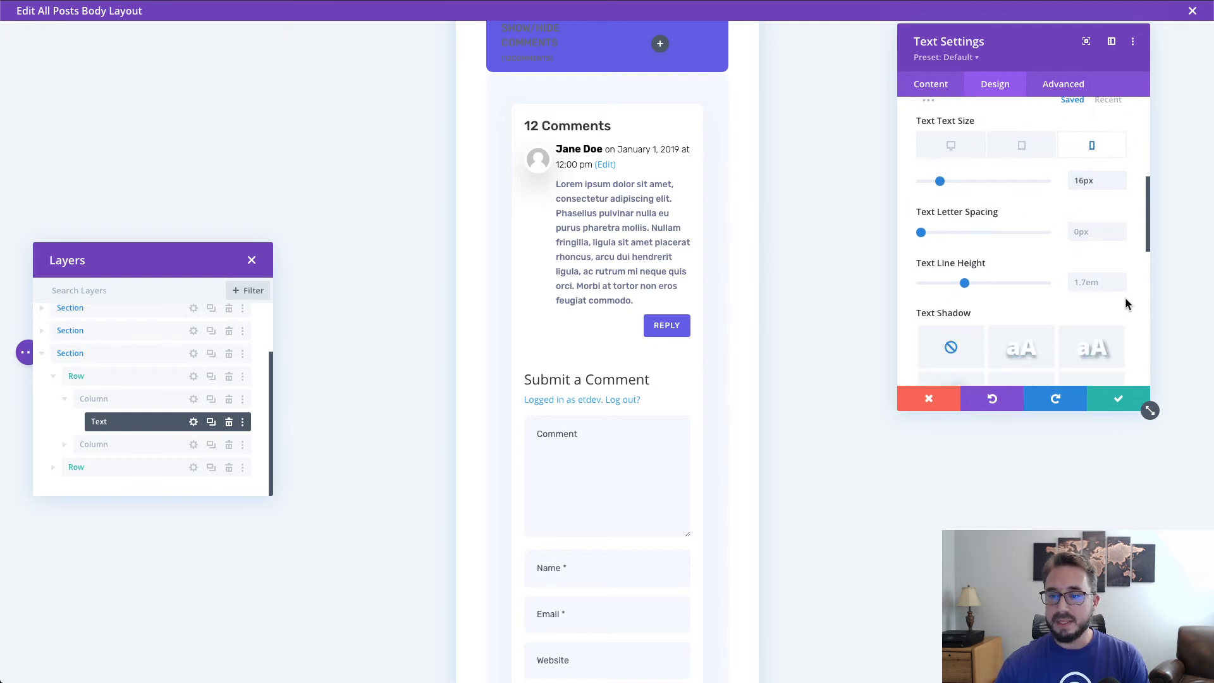
left_click(1120, 287)
left_click(1120, 287)
left_click(1120, 287)
left_click(1120, 286)
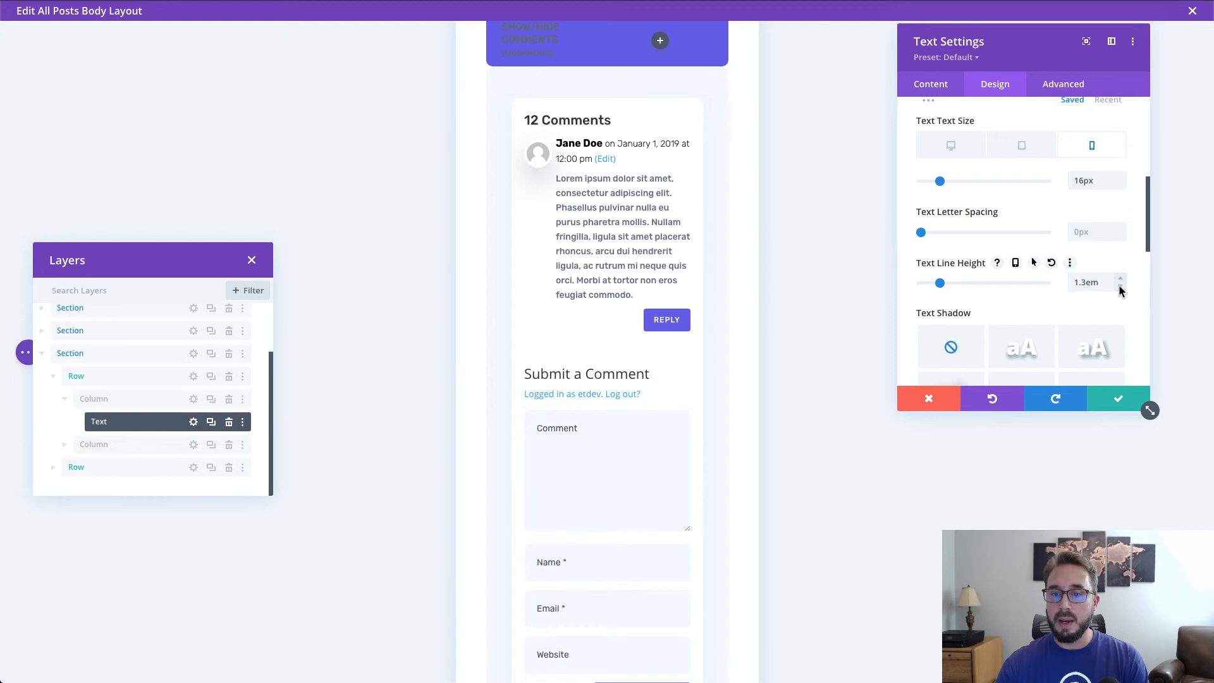
left_click(1120, 287)
left_click(1121, 287)
left_click(1121, 286)
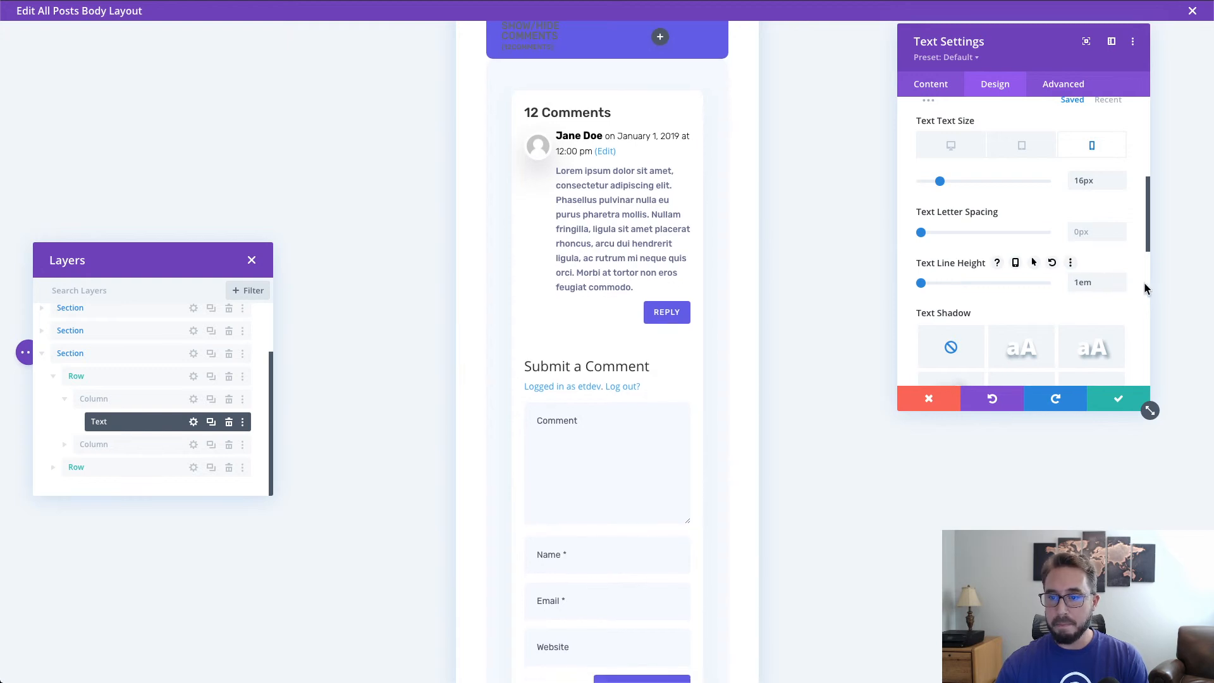
- Set the text color scheme to Light, check the bar at desktop size, and save the Text module
scroll(1142, 286, "down", 2)
scroll(1141, 287, "down", 3)
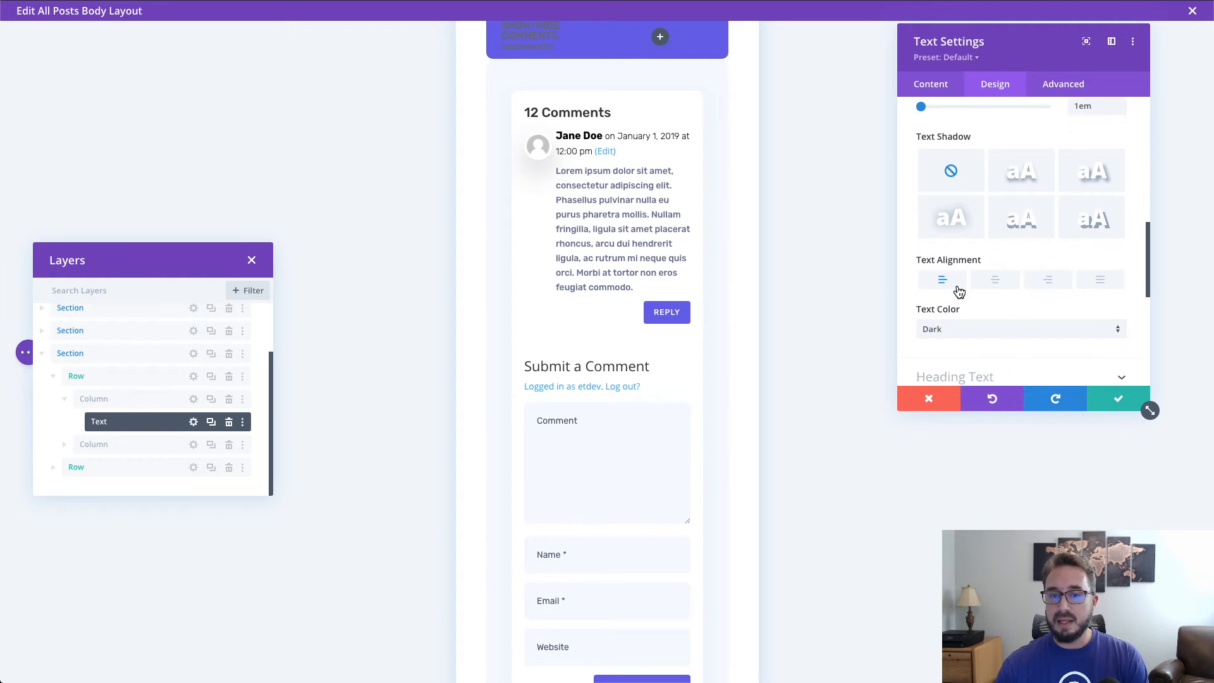
left_click(955, 336)
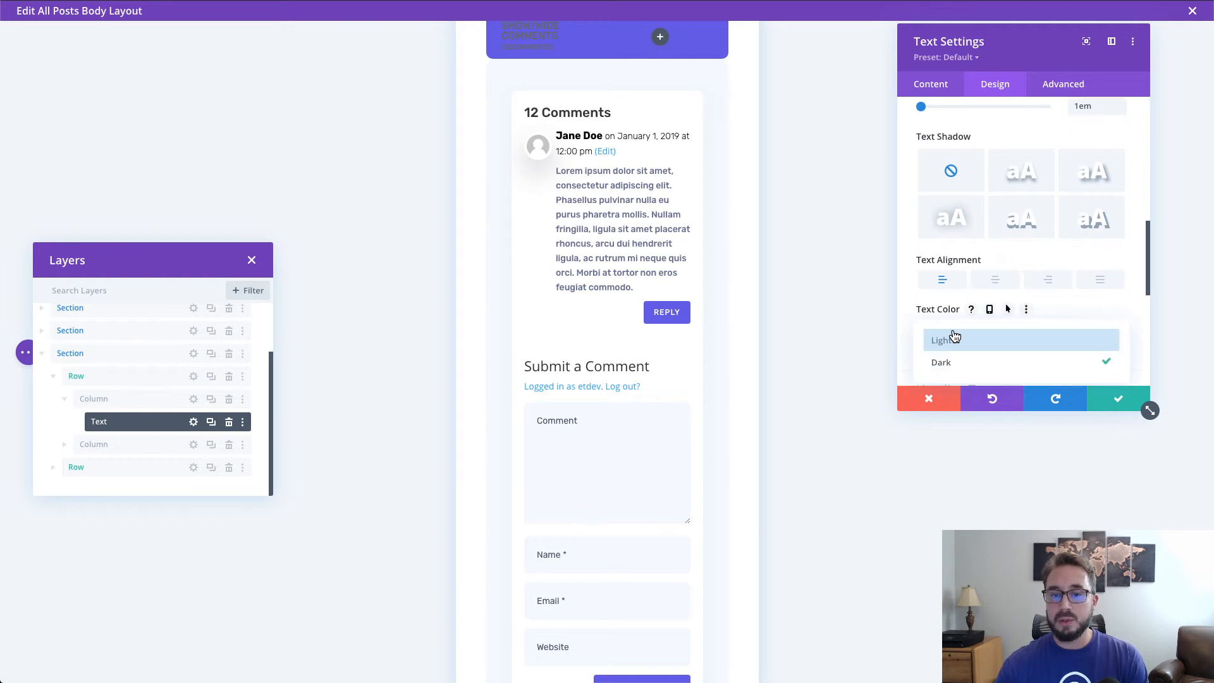
left_click(956, 341)
scroll(793, 203, "up", 1)
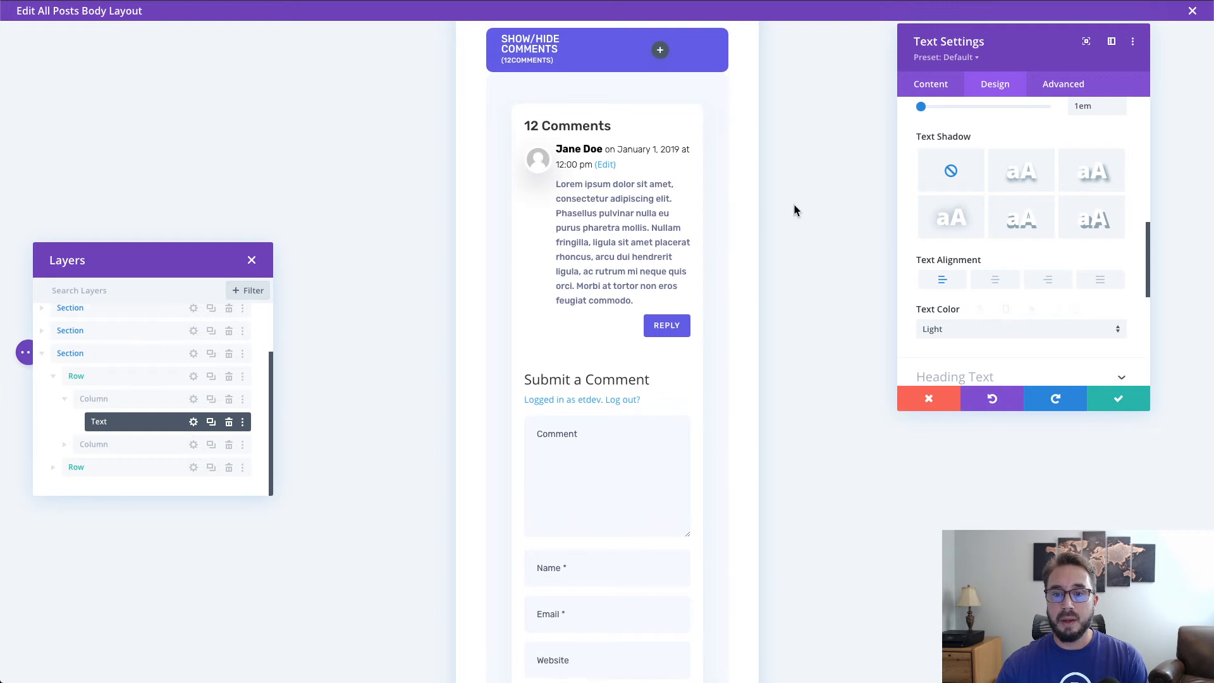
scroll(1016, 206, "up", 3)
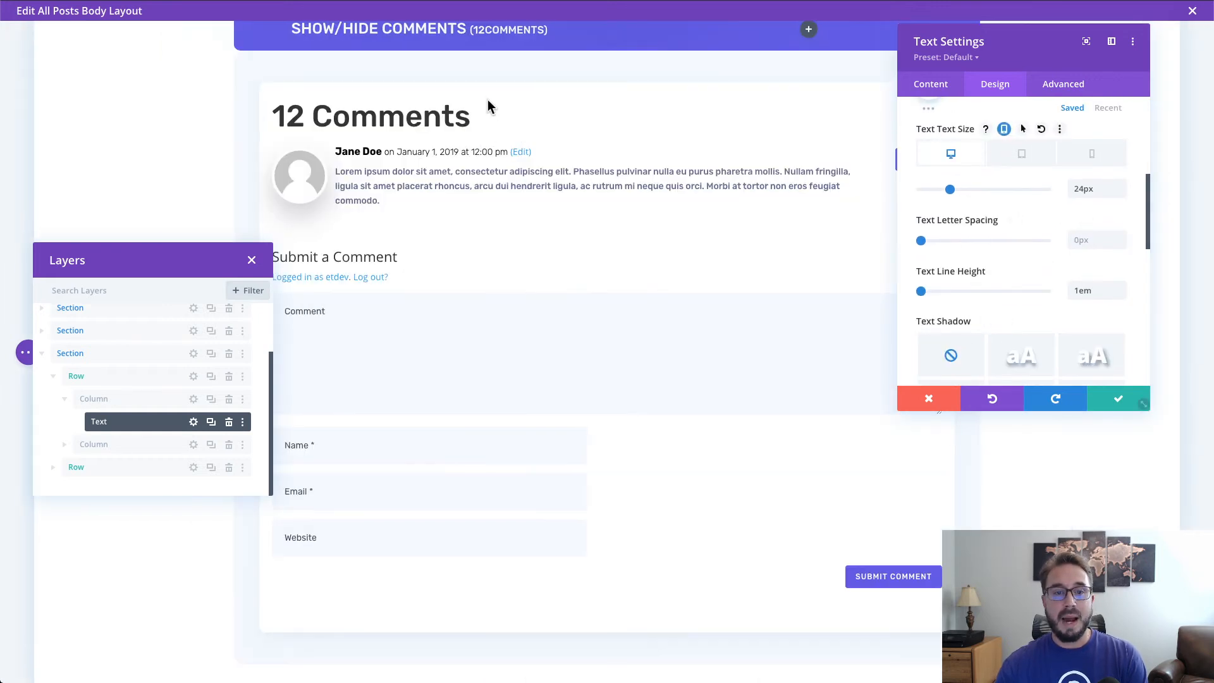
scroll(532, 128, "up", 2)
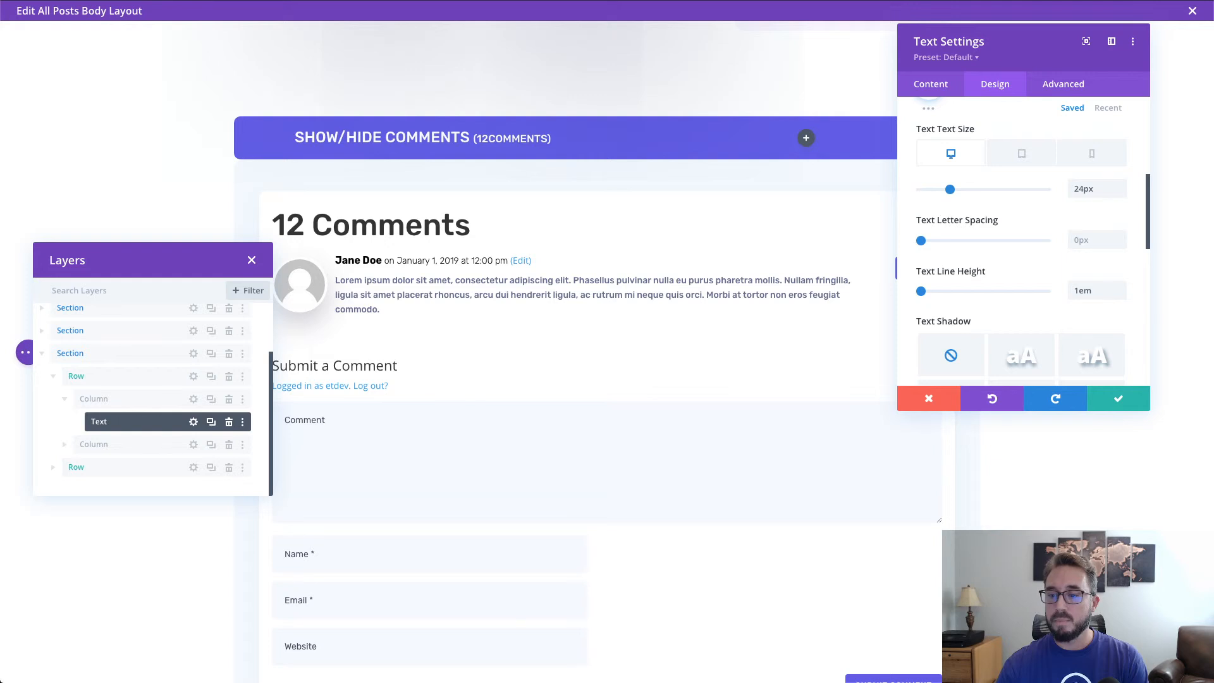
left_click(1120, 403)
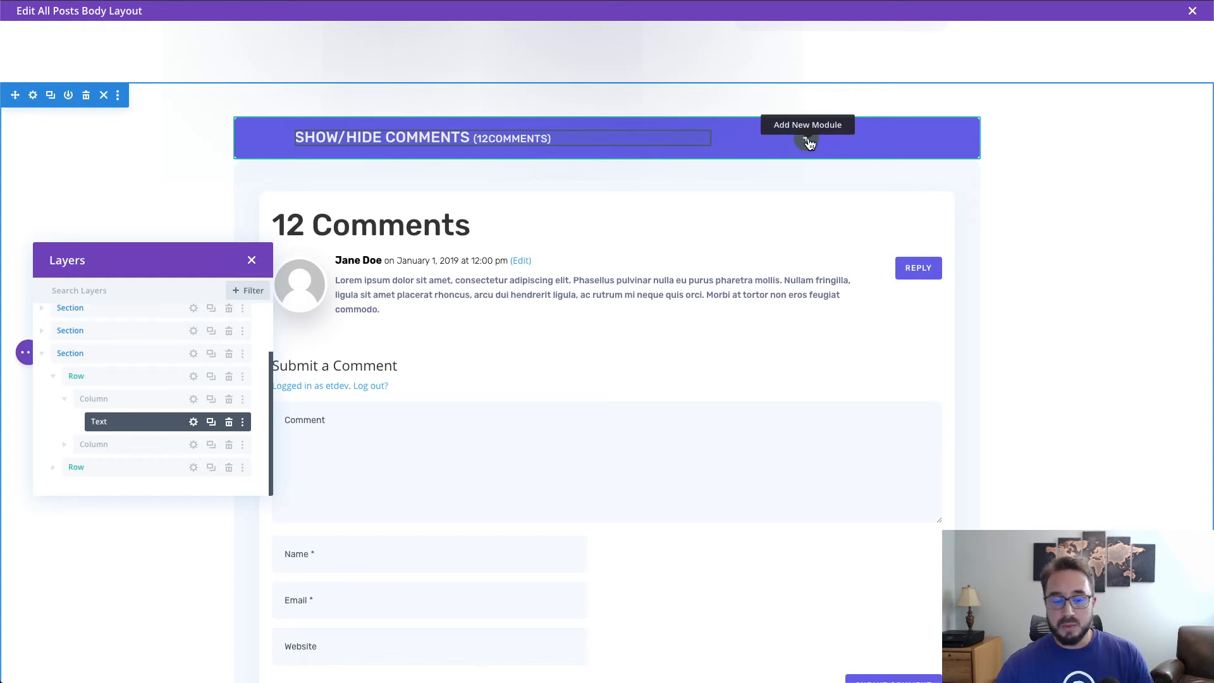
- Insert a Blurb module in the empty narrower column of the purple Show/Hide Comments row
scroll(809, 144, "down", 1)
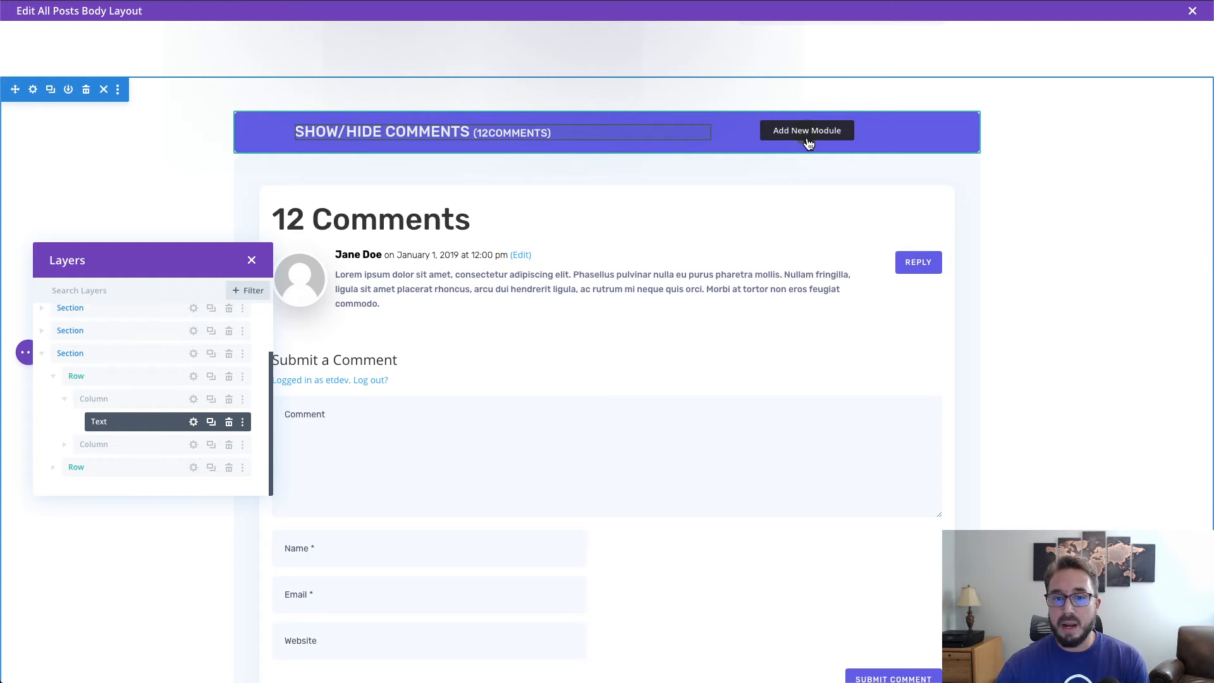
left_click(807, 131)
left_click(775, 226)
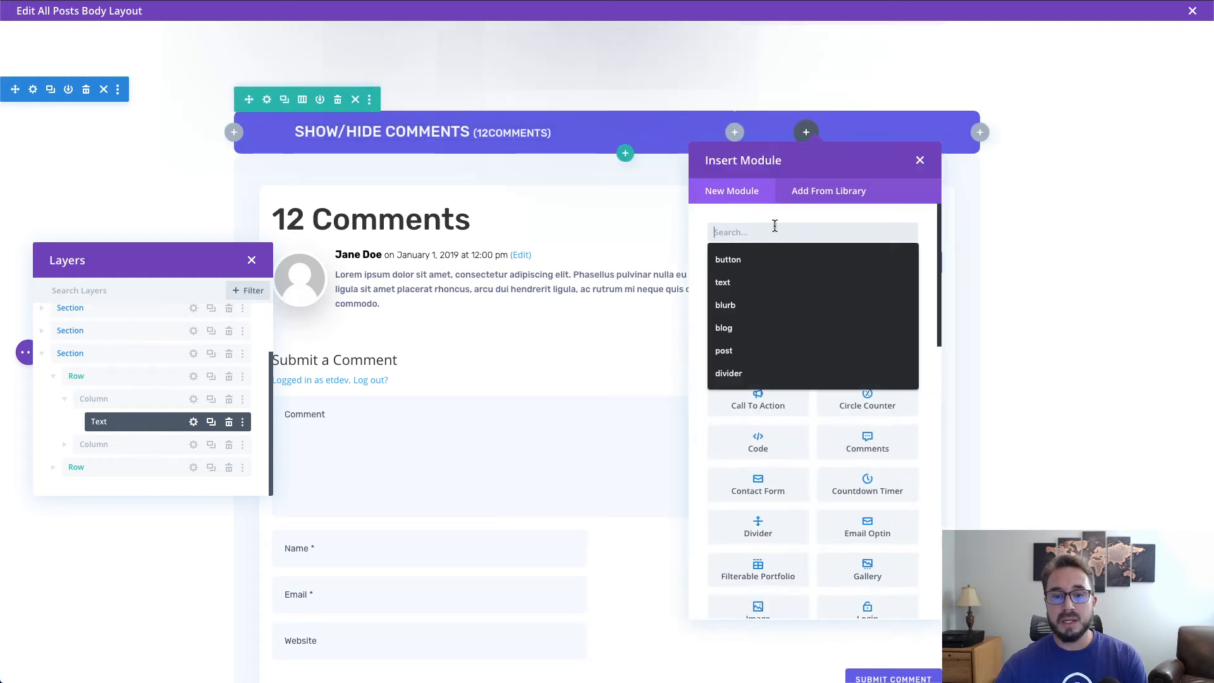
type("blurb")
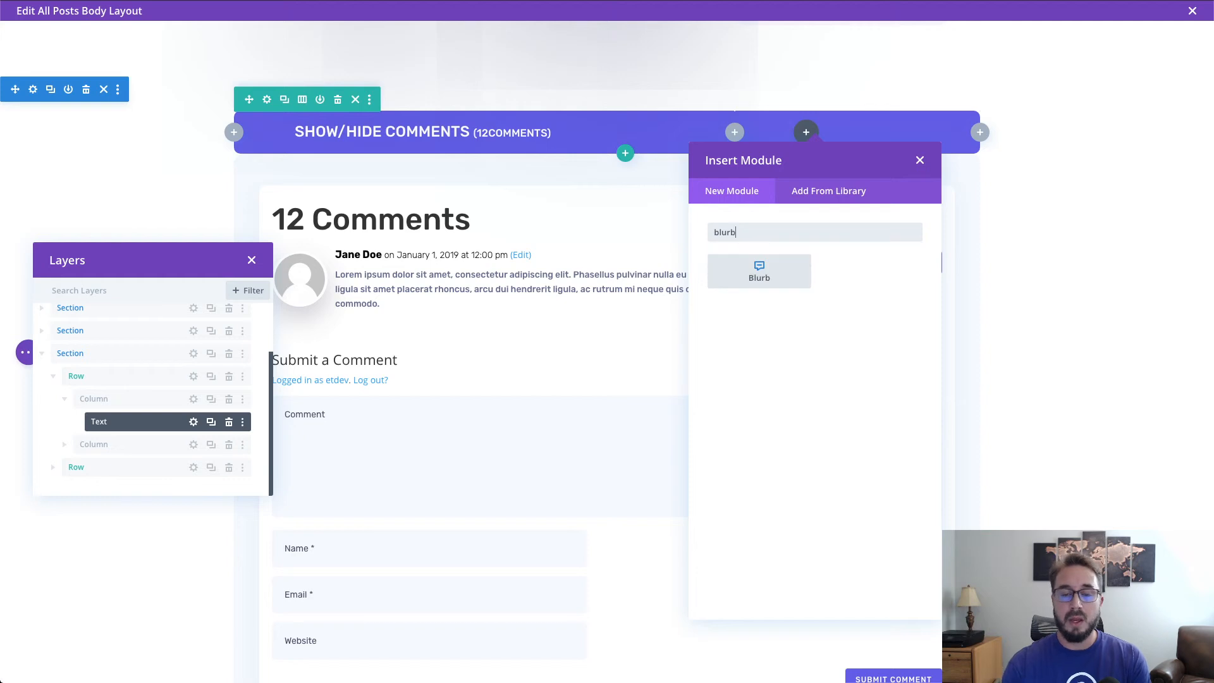
left_click(760, 273)
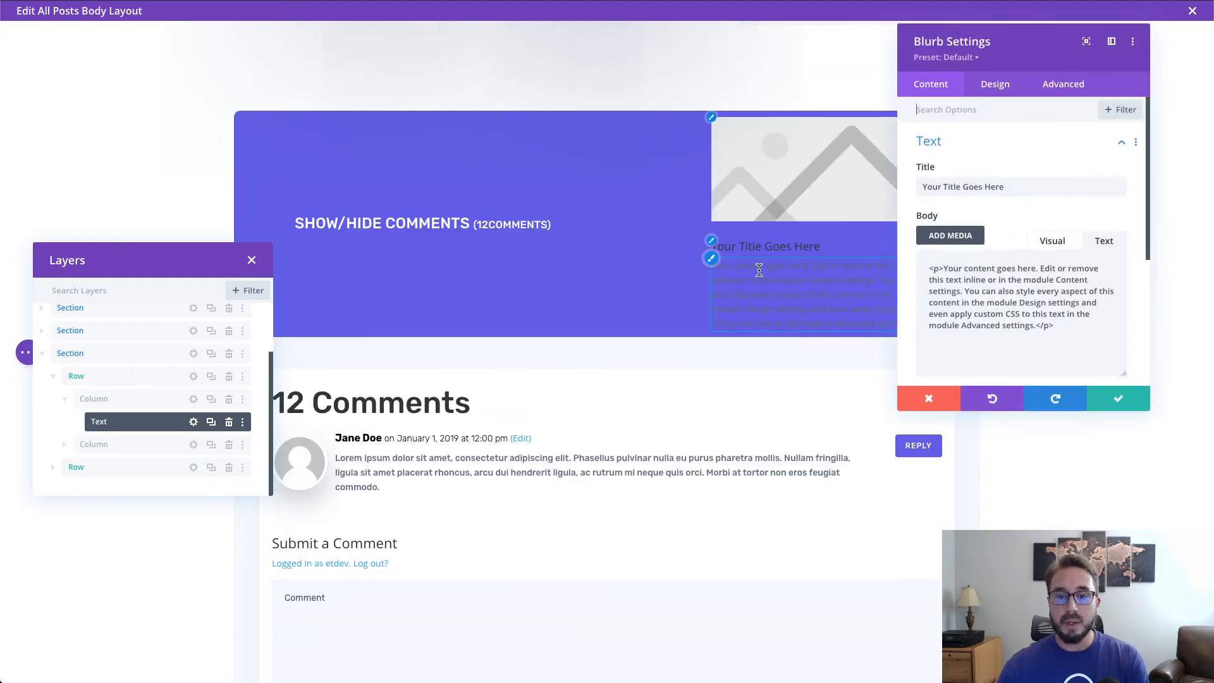
- Clear the Blurb's placeholder title and body text so both are empty
scroll(608, 279, "down", 2)
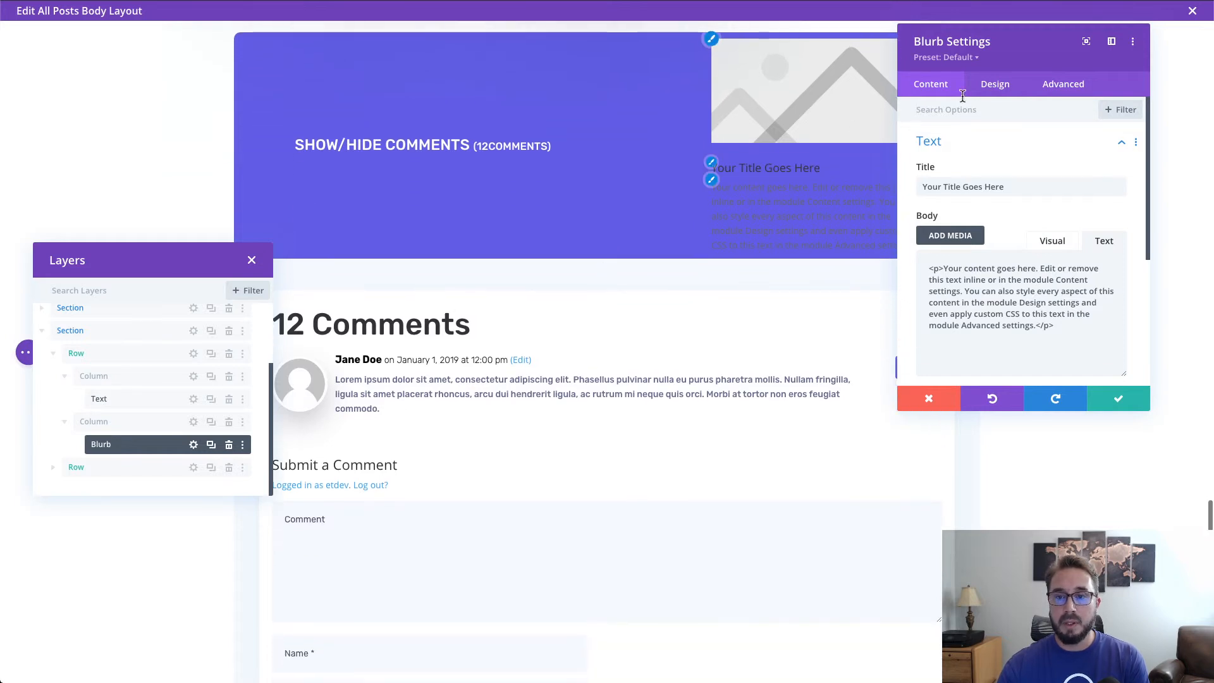
left_click_drag(1029, 47, 1085, 45)
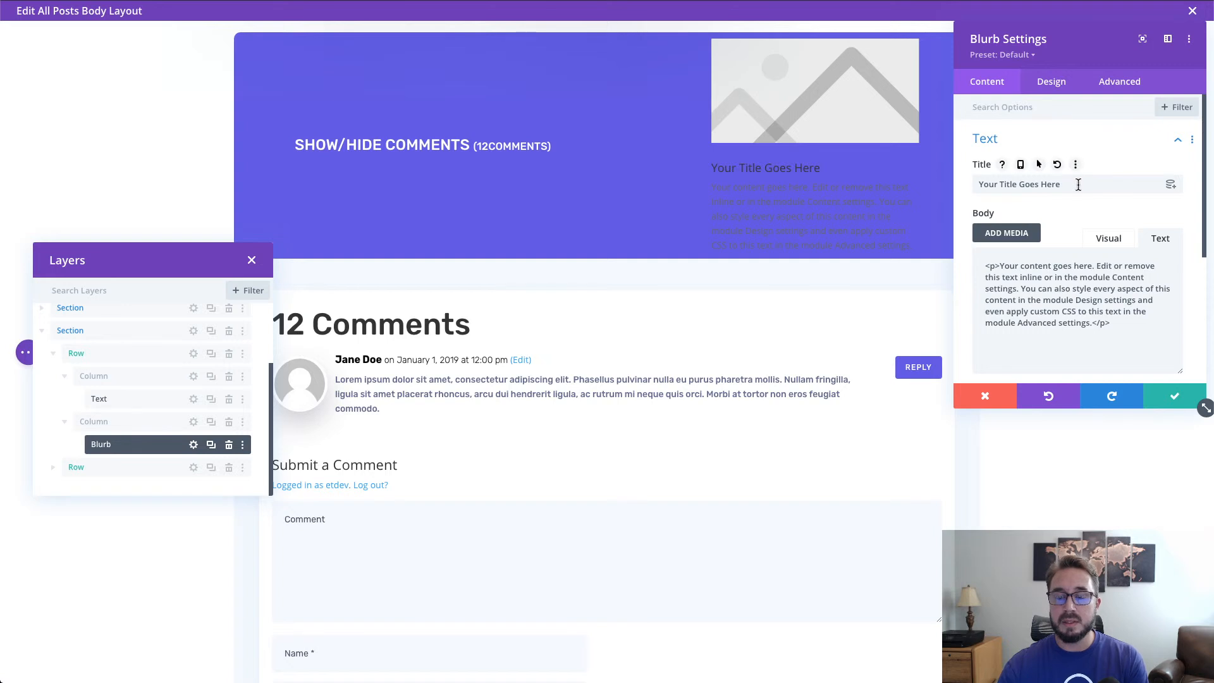
left_click_drag(1081, 184, 971, 188)
key("BackSpace")
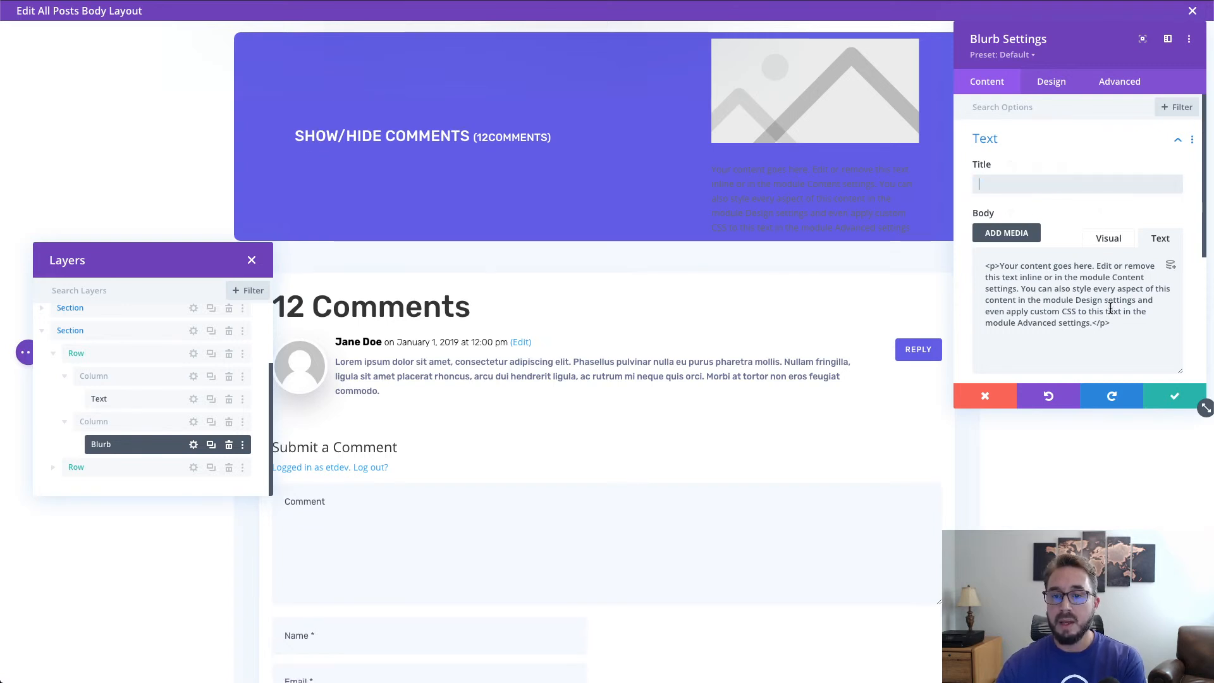
left_click_drag(1120, 324, 977, 263)
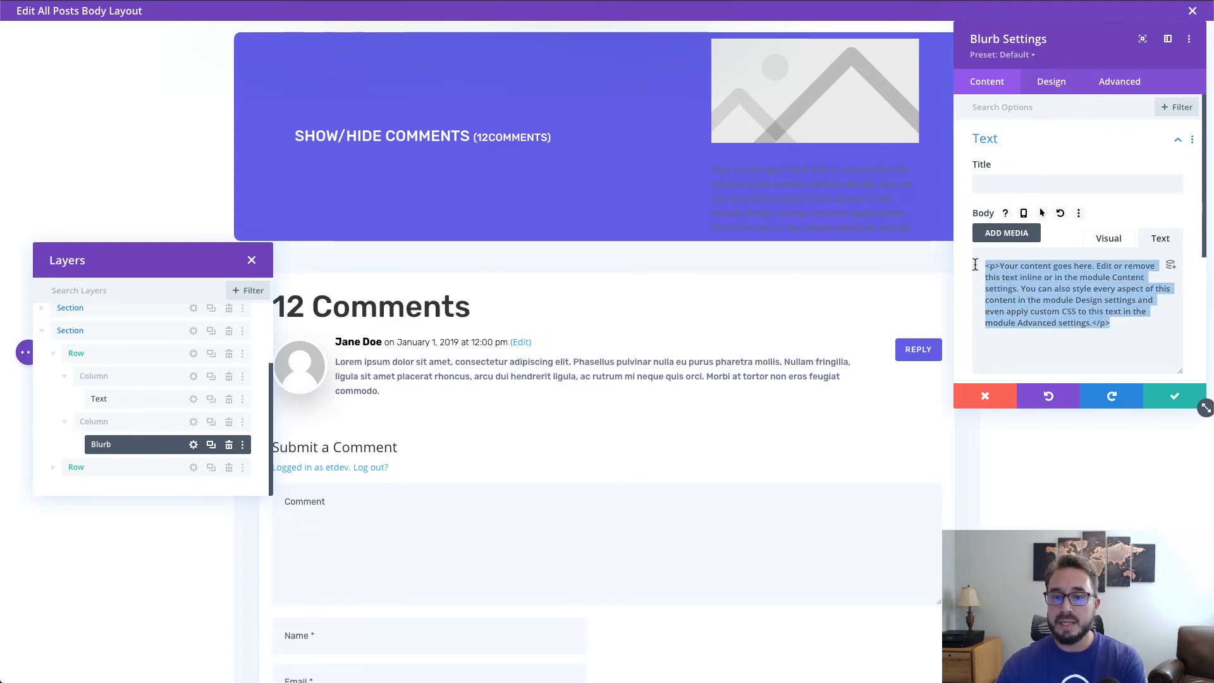
key("BackSpace")
- Switch the Blurb from an image to an icon and choose the plain plus sign
scroll(1069, 166, "down", 2)
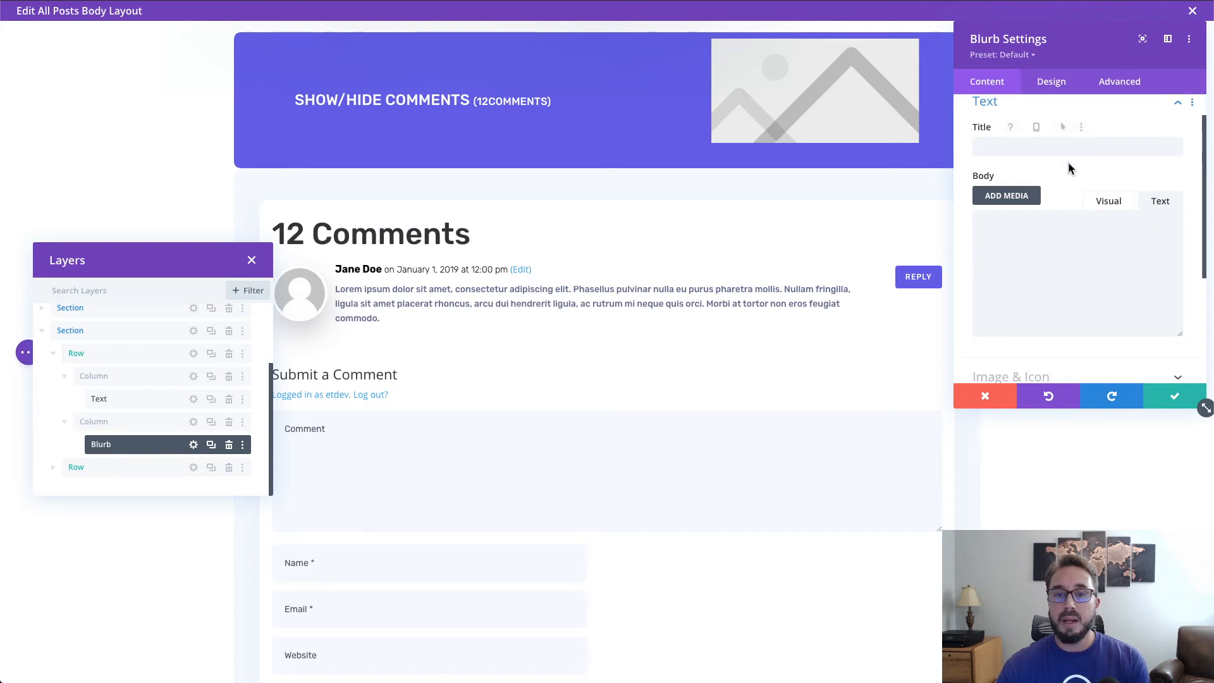
scroll(1087, 252, "down", 1)
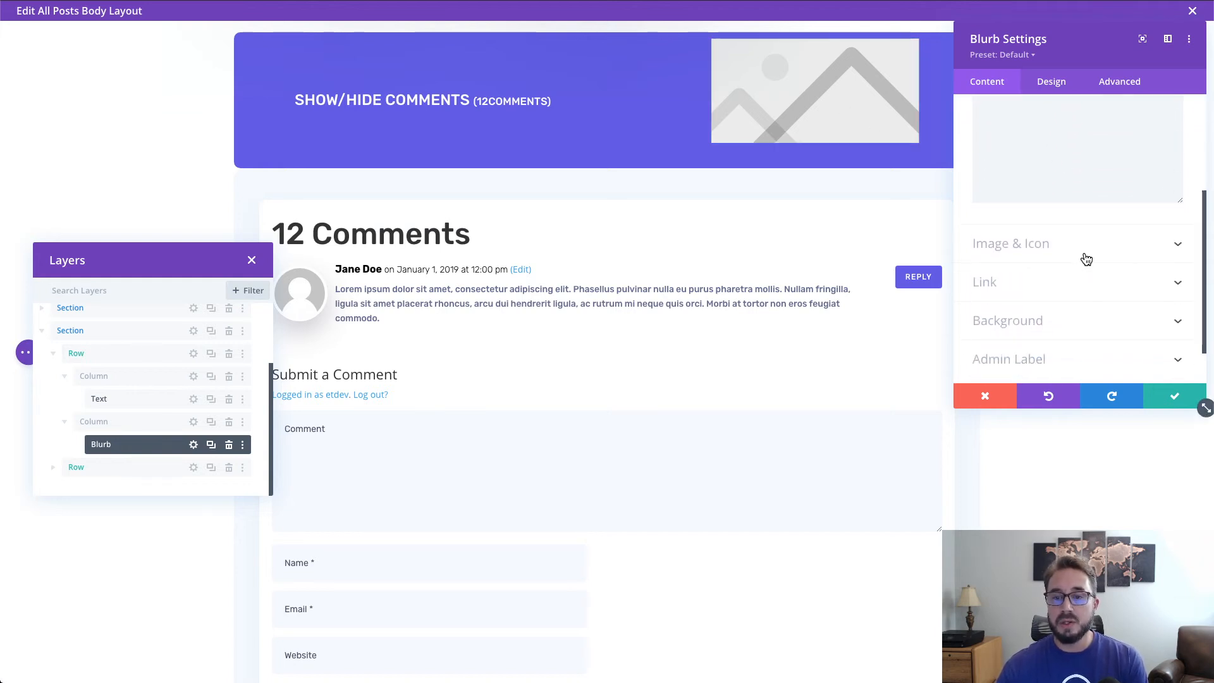
left_click(1072, 252)
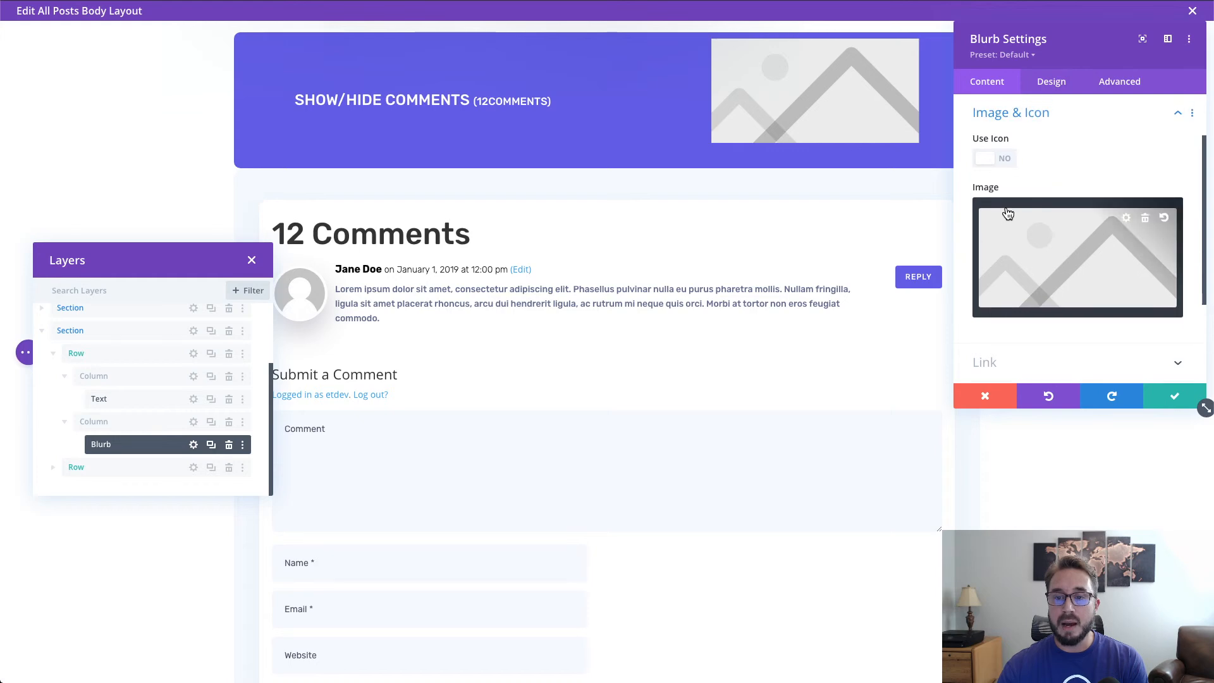
left_click(1004, 160)
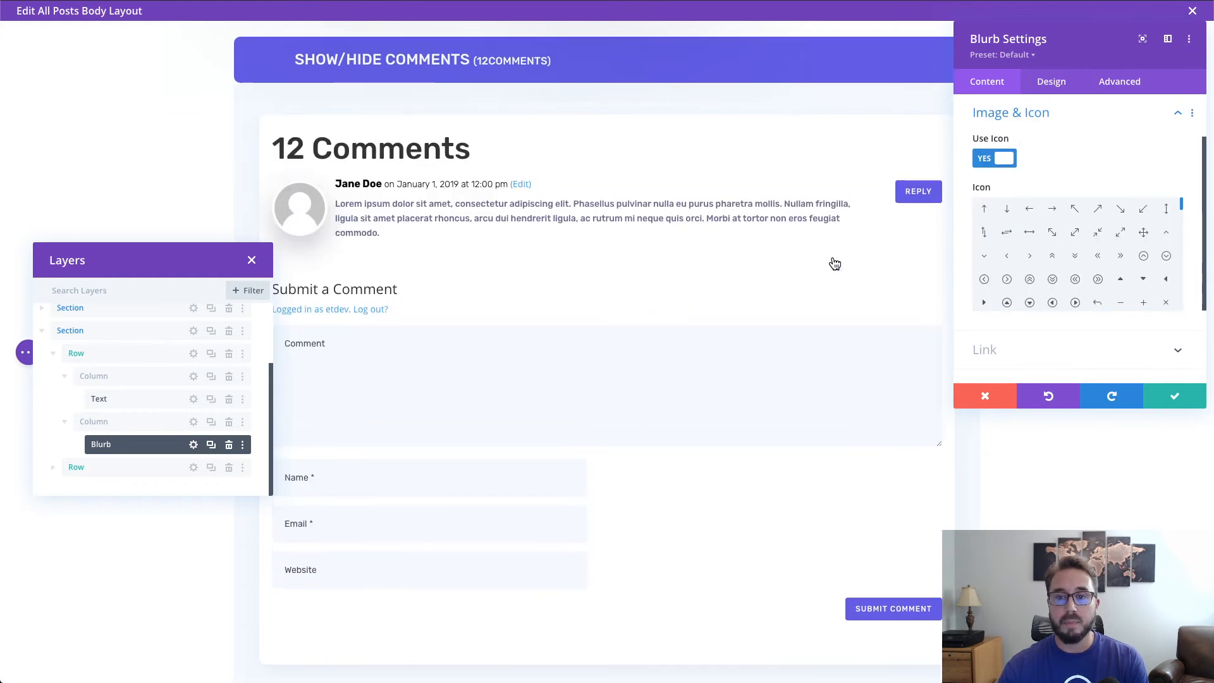
scroll(1135, 275, "down", 1)
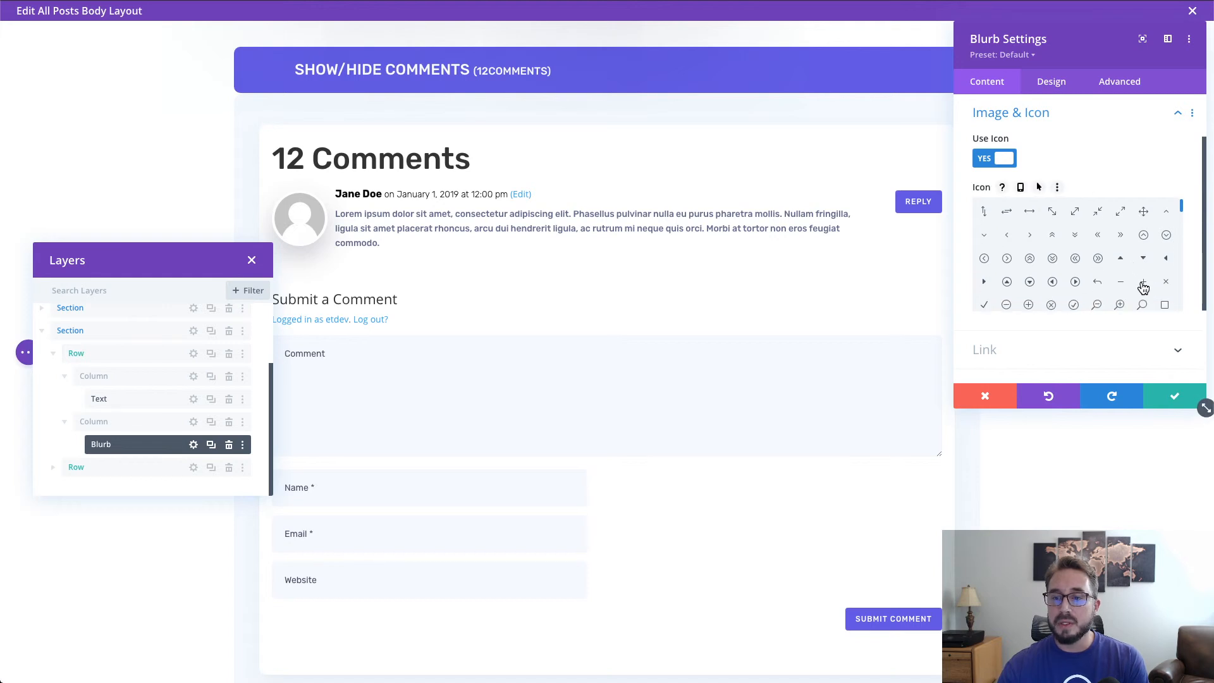
left_click(1144, 283)
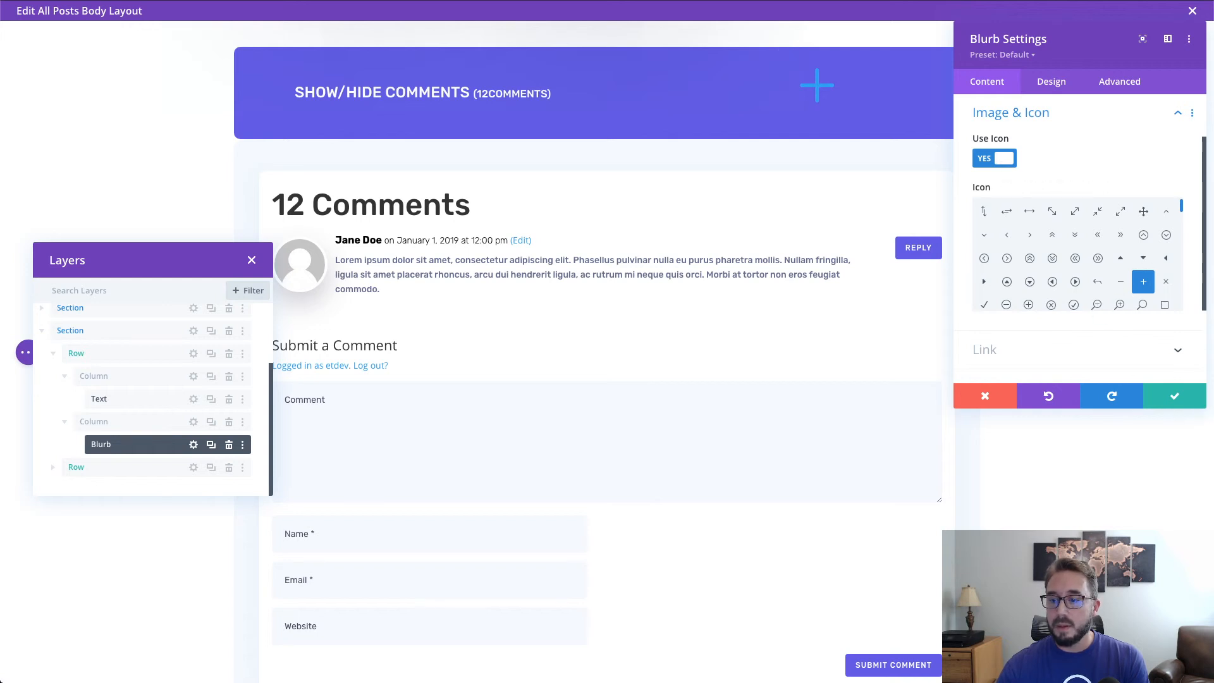
- Move the Blurb settings and Layers windows clear of the plus icon and set the icon color to white (#ffffff)
left_click(1052, 82)
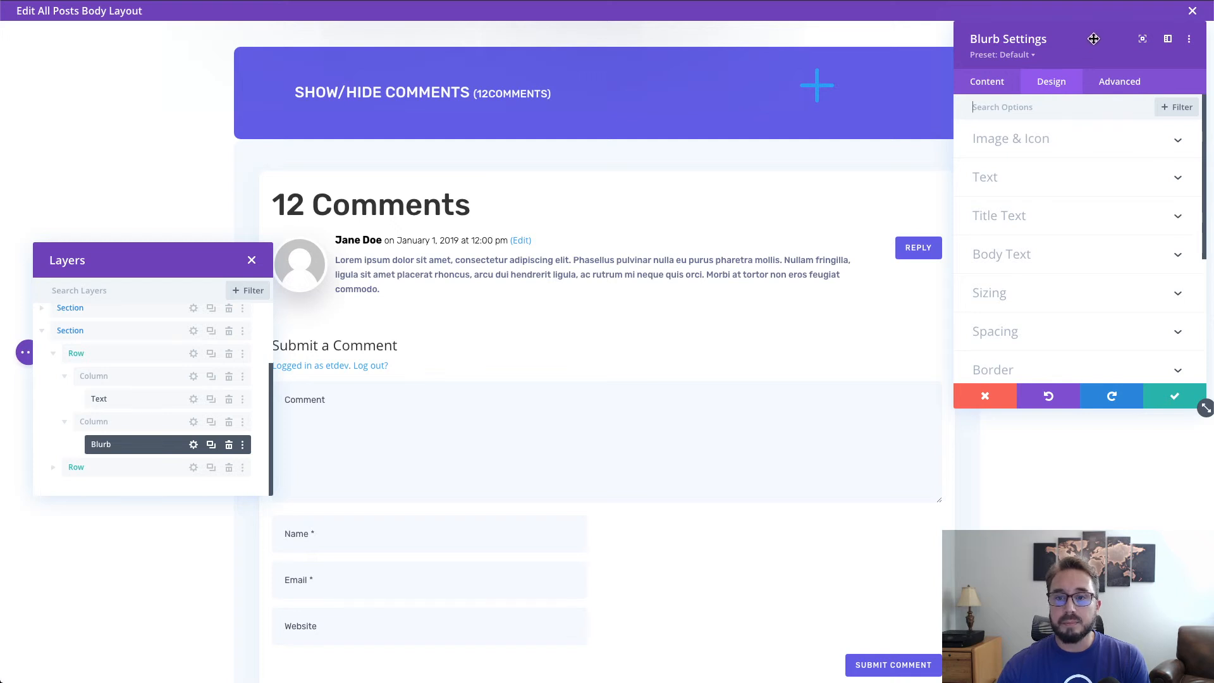
left_click_drag(1094, 39, 406, 53)
left_click_drag(158, 260, 138, 54)
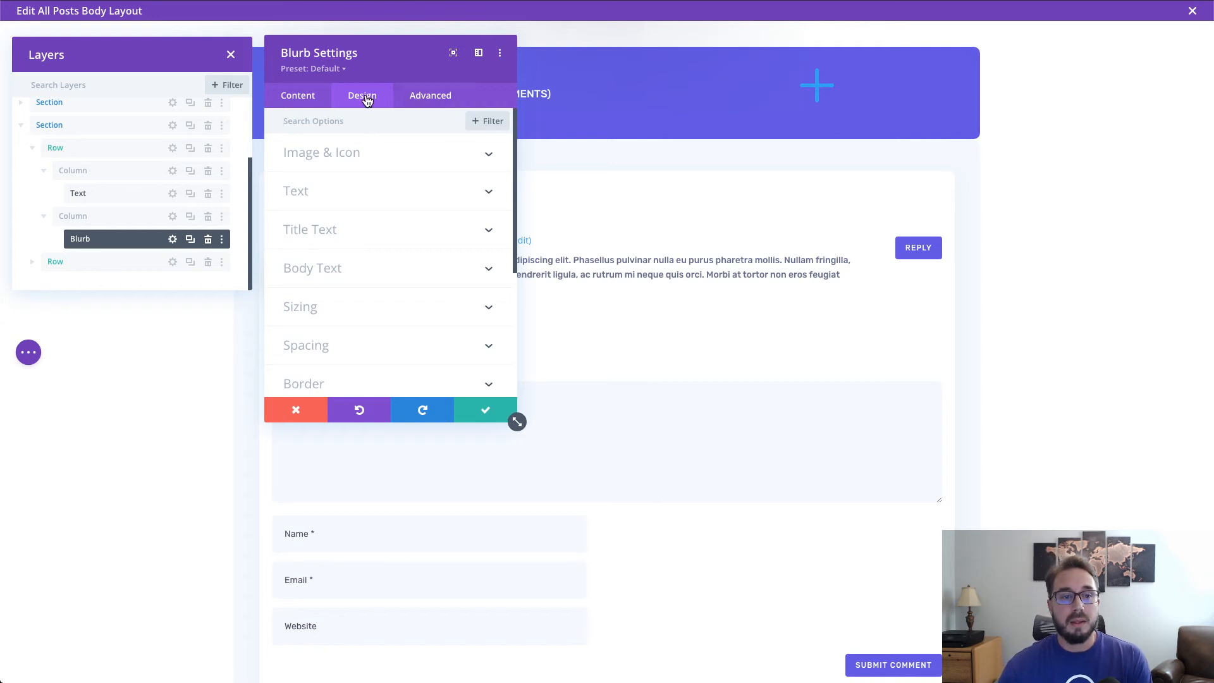
left_click(390, 159)
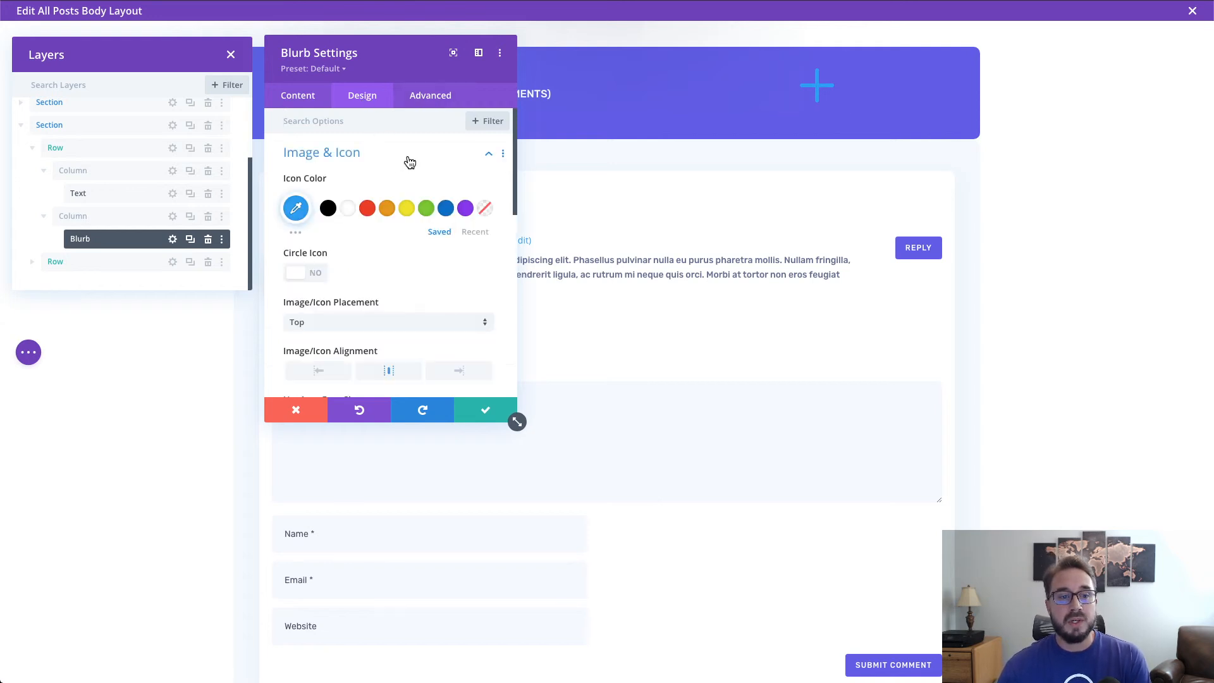
scroll(421, 161, "down", 1)
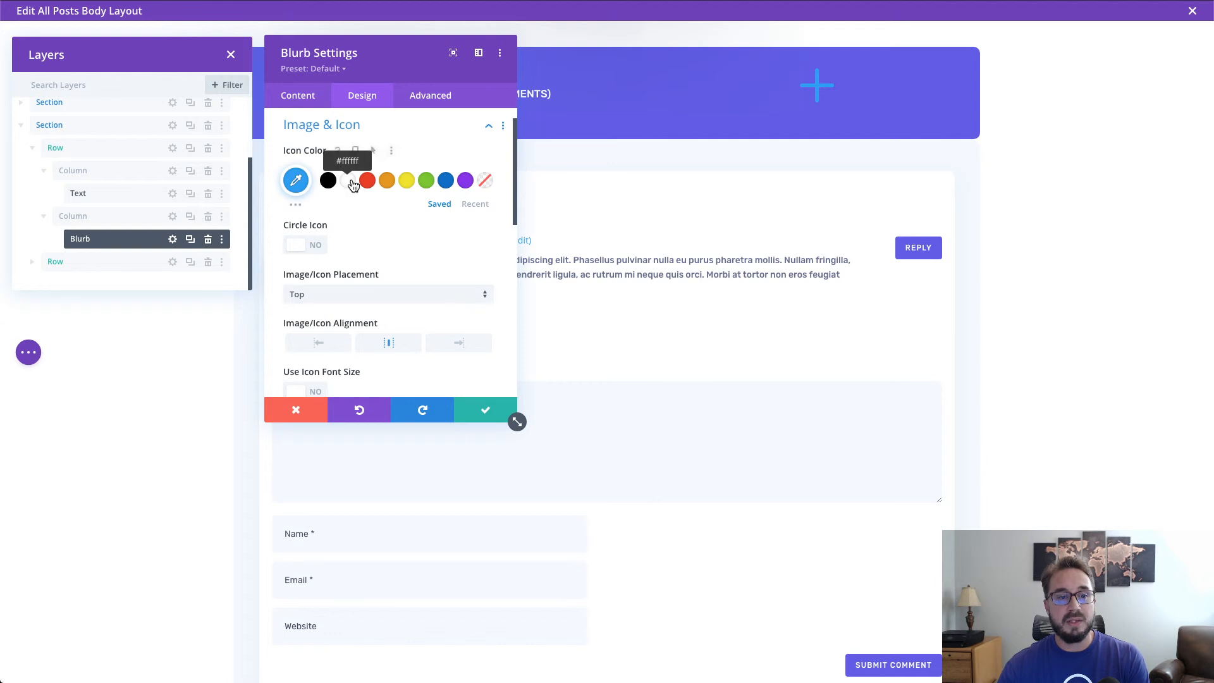
left_click(347, 185)
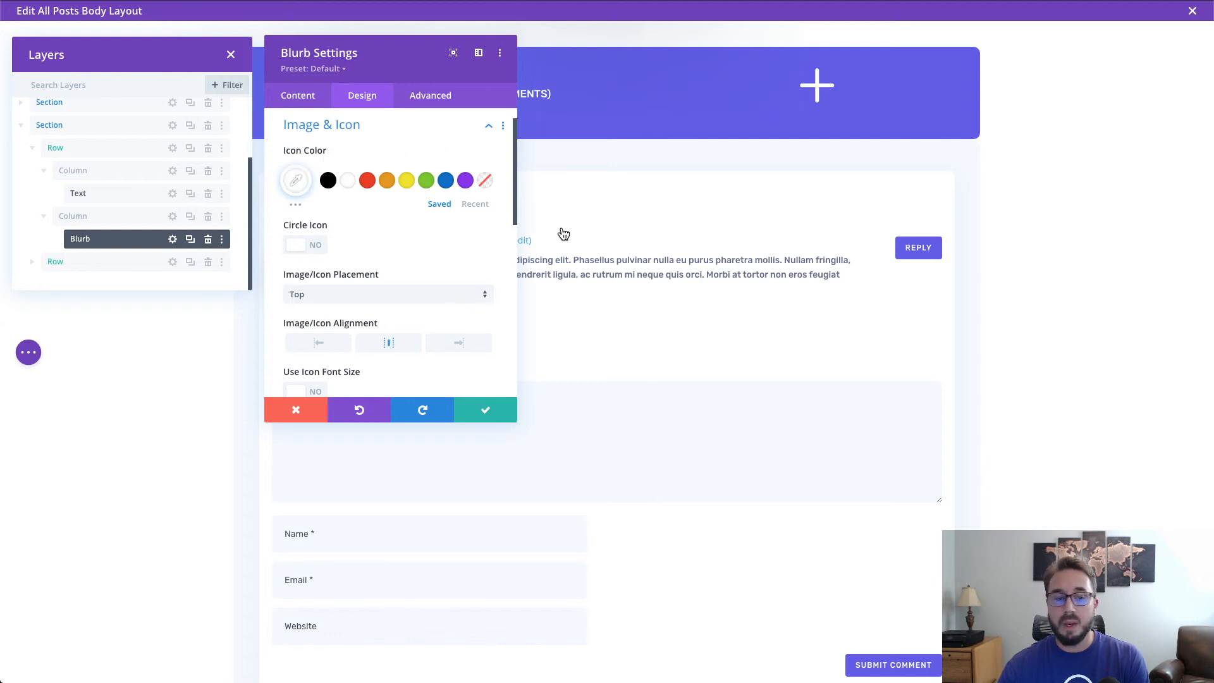
- Enable a custom icon font size for the Blurb and set it to 40px
scroll(367, 250, "down", 3)
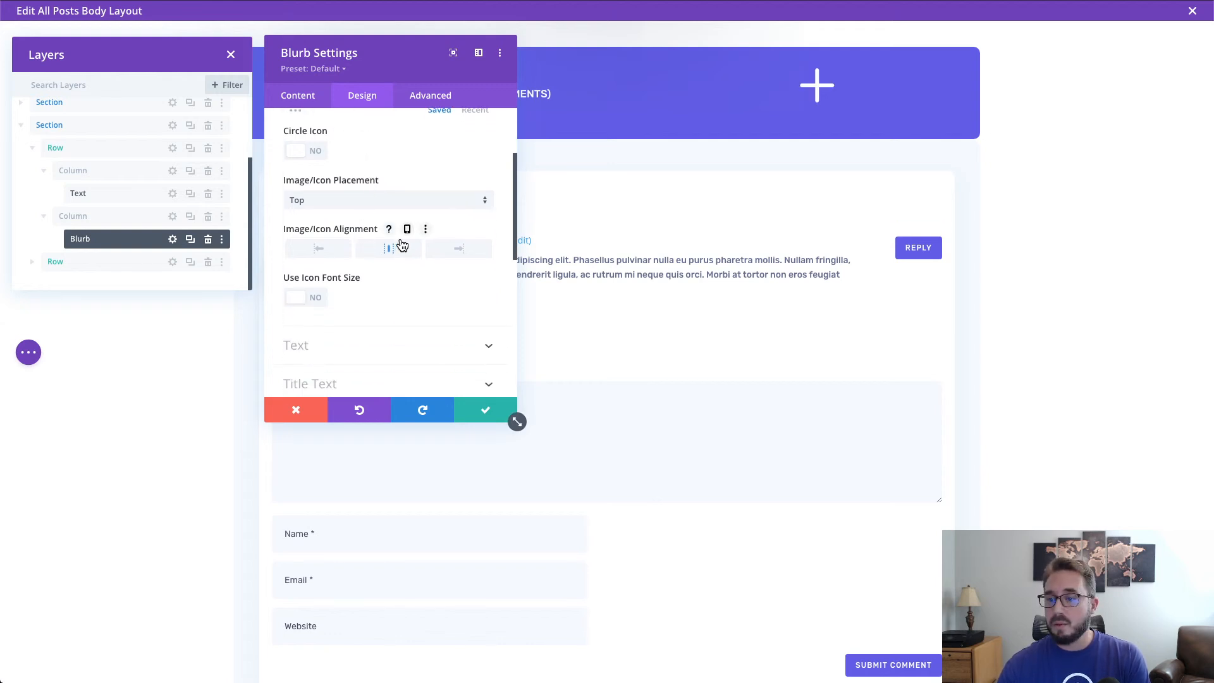
scroll(383, 282, "down", 1)
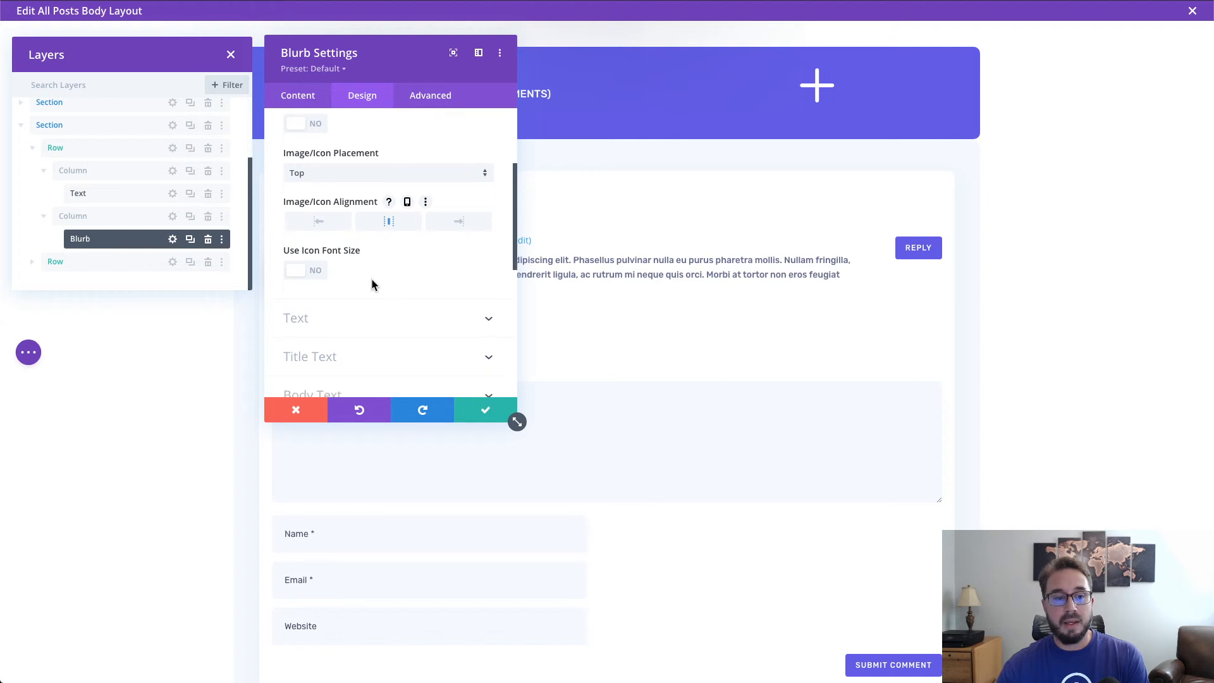
left_click(314, 272)
left_click(466, 318)
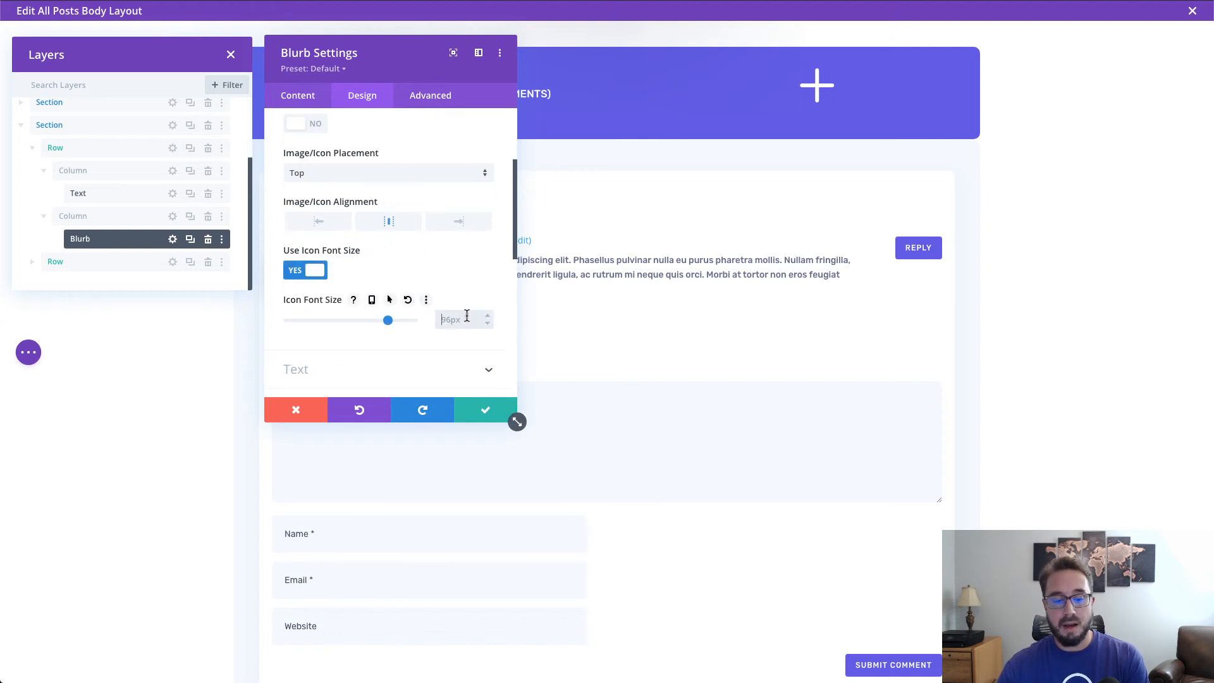
type("40")
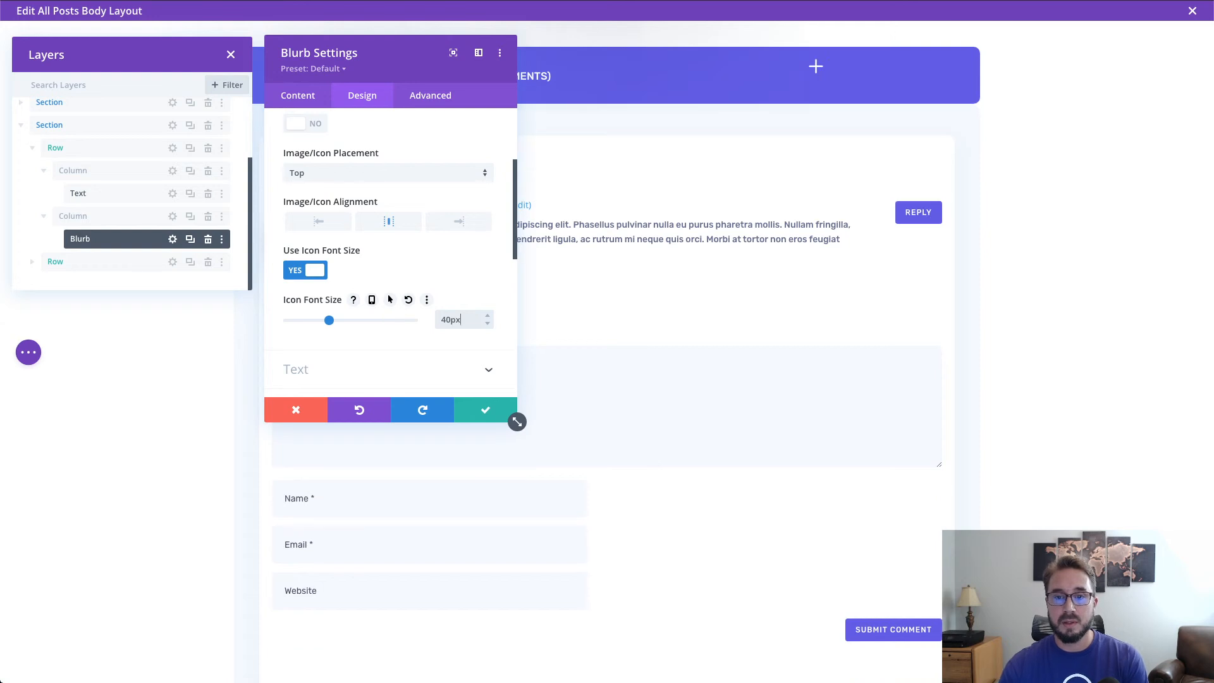
- Set the Blurb module's width and height to 50px each
scroll(487, 261, "down", 3)
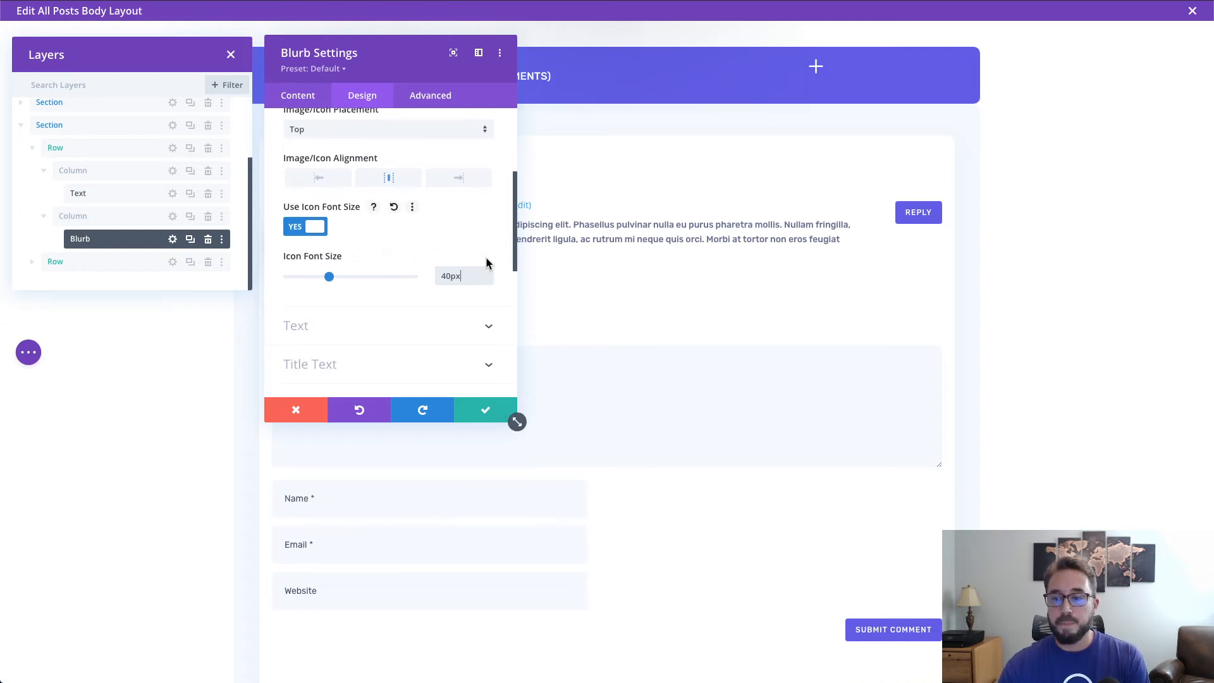
scroll(488, 263, "up", 3)
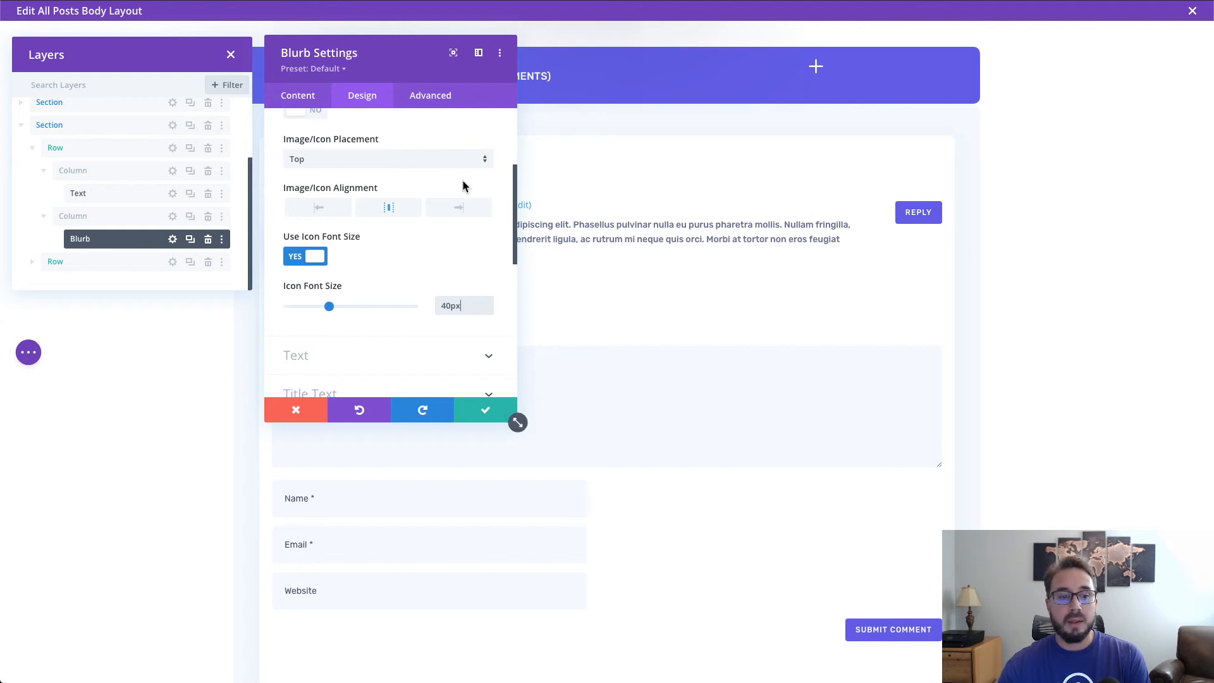
scroll(458, 189, "down", 5)
scroll(458, 190, "down", 1)
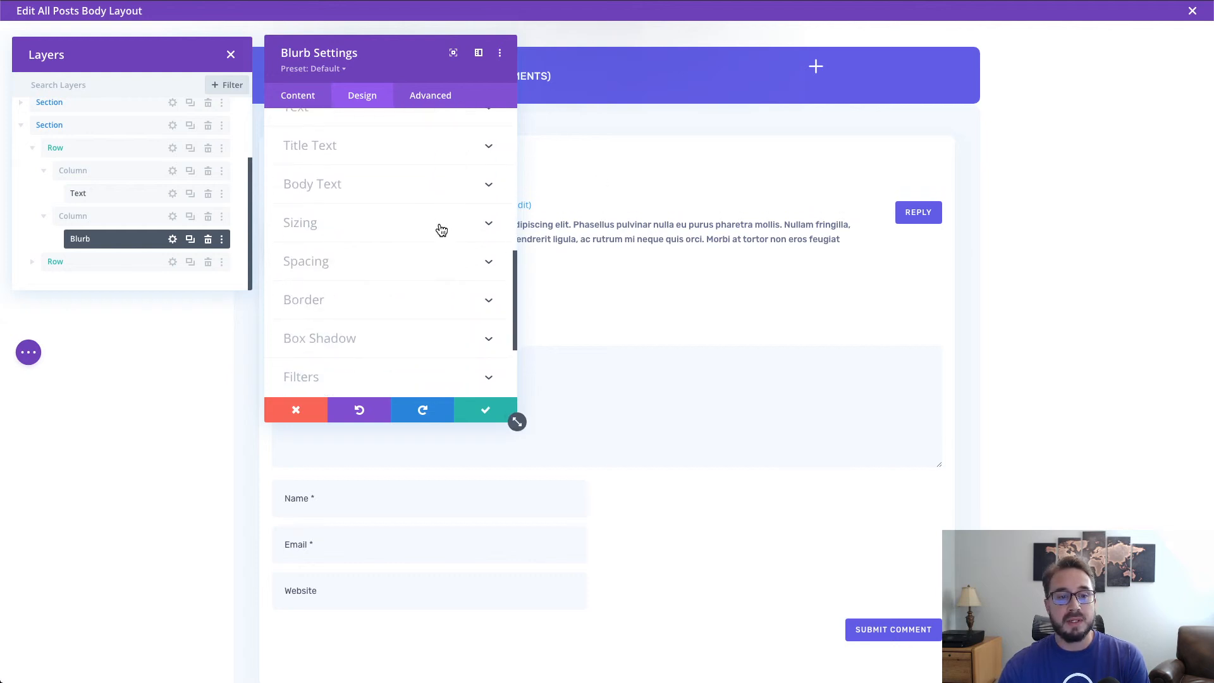
left_click(442, 225)
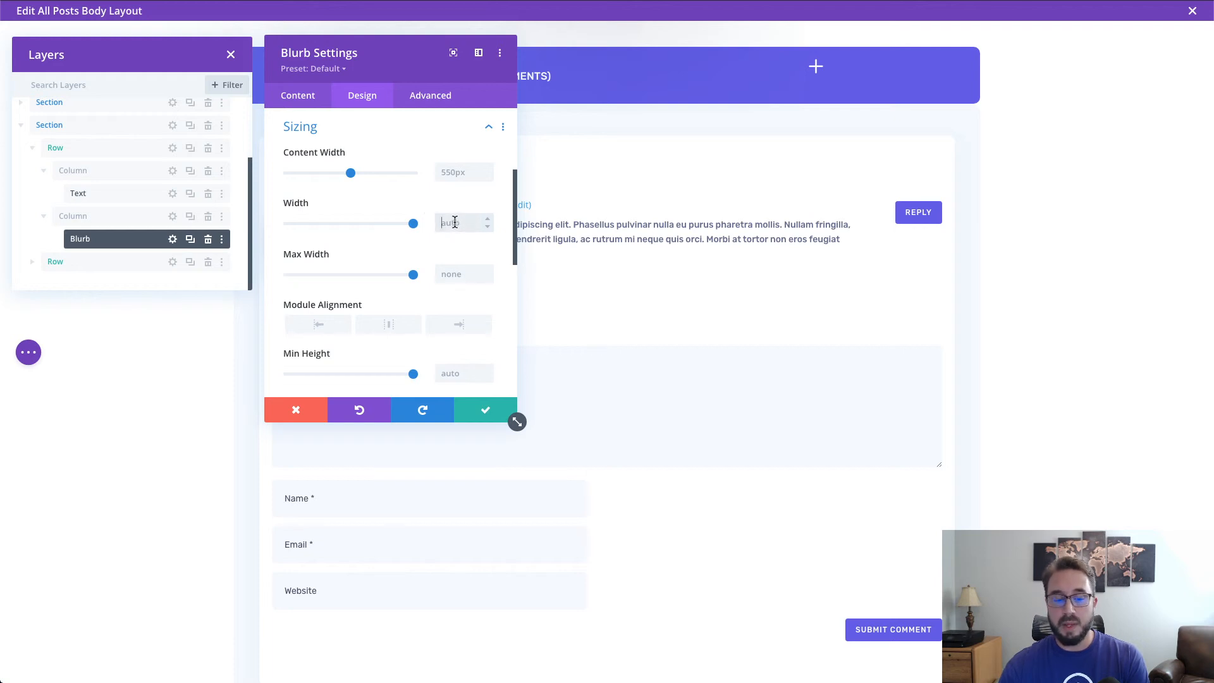
left_click(453, 225)
type("50")
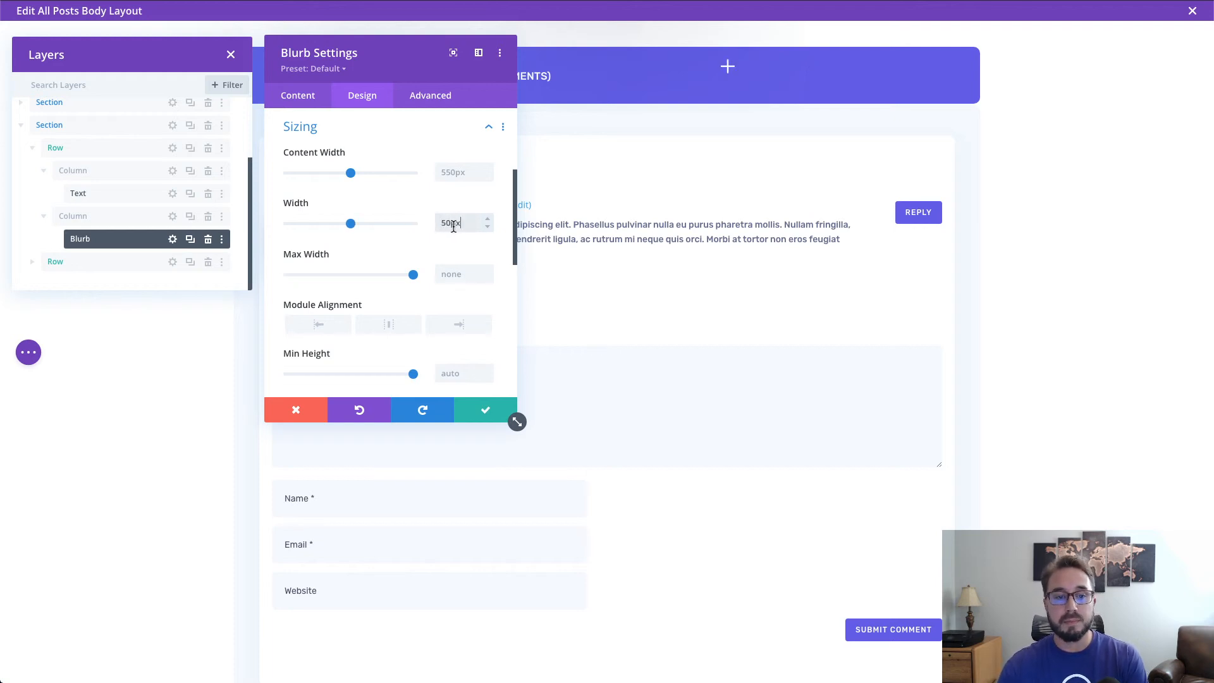
type("px")
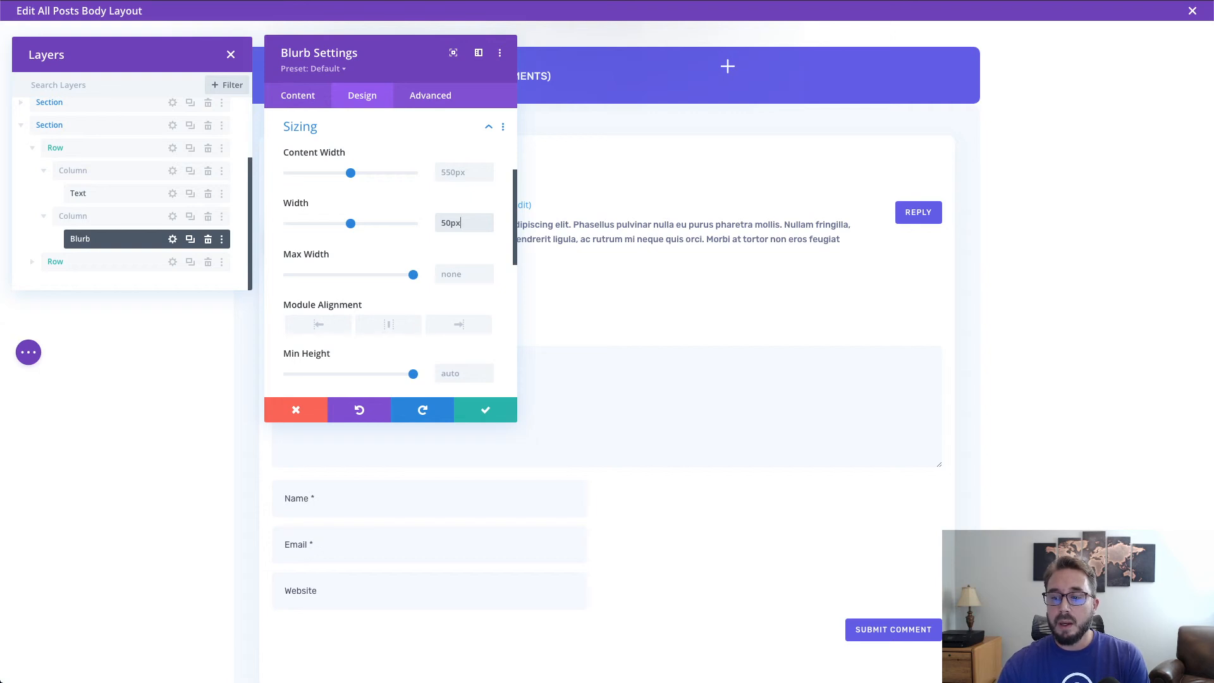
scroll(362, 275, "down", 3)
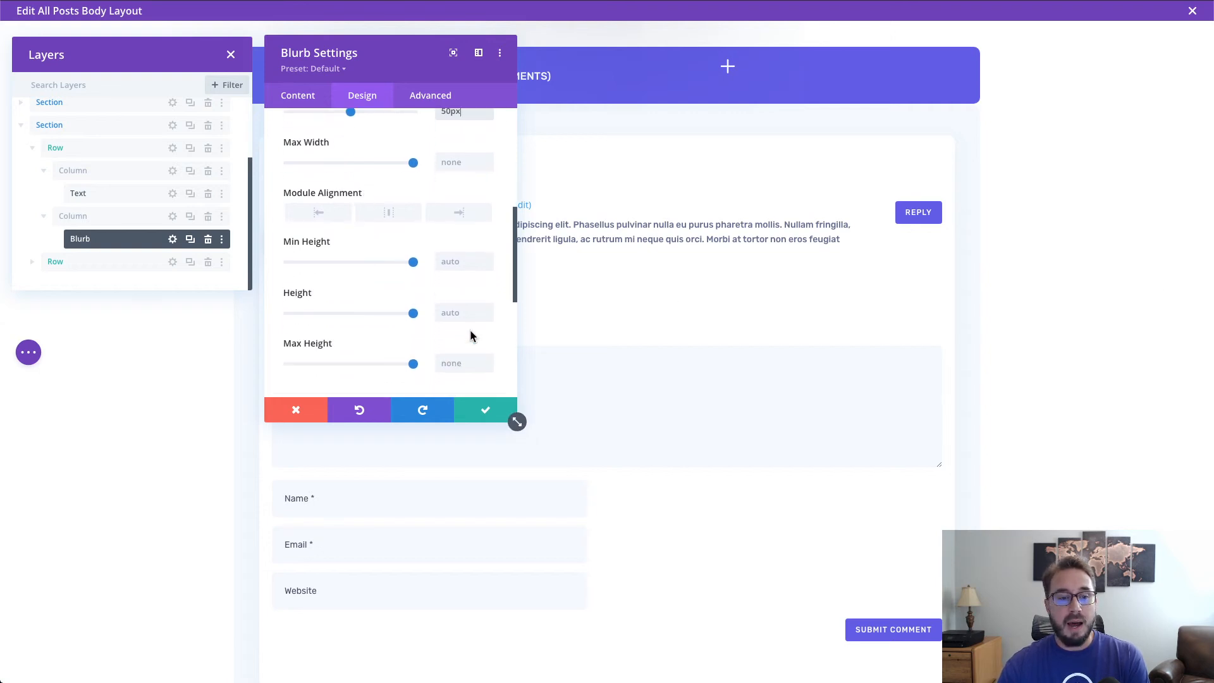
left_click(444, 307)
type("50")
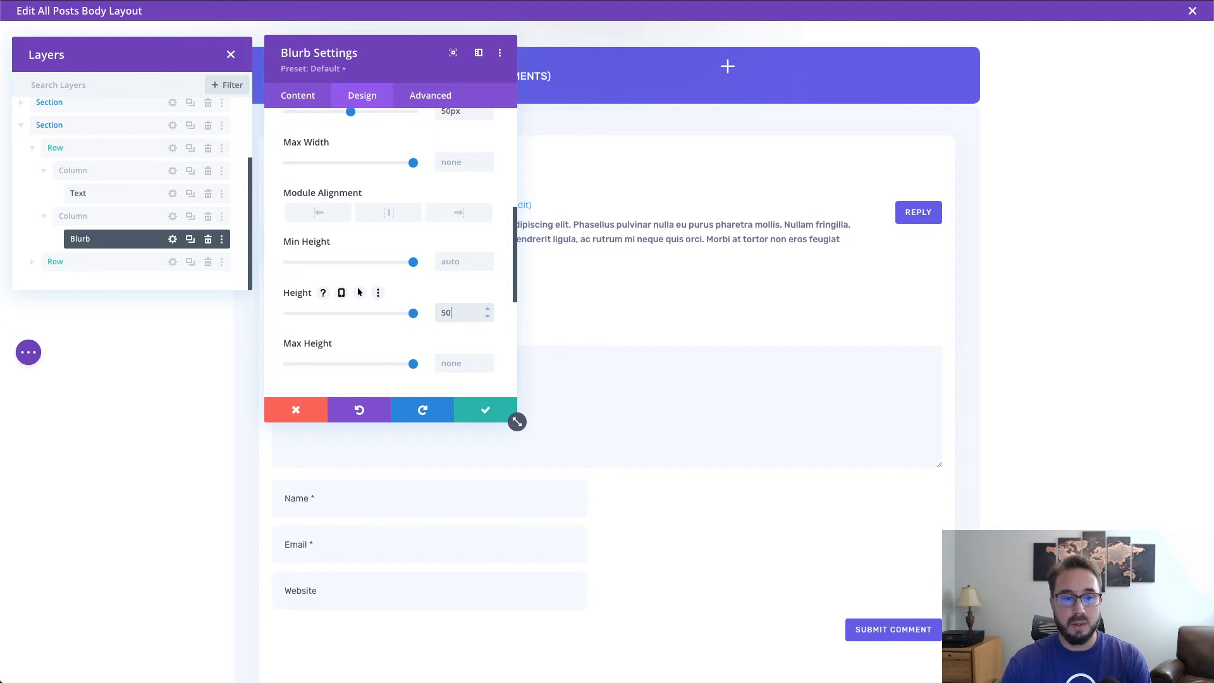
- Set the Blurb's module alignment to right within its column
scroll(425, 275, "up", 3)
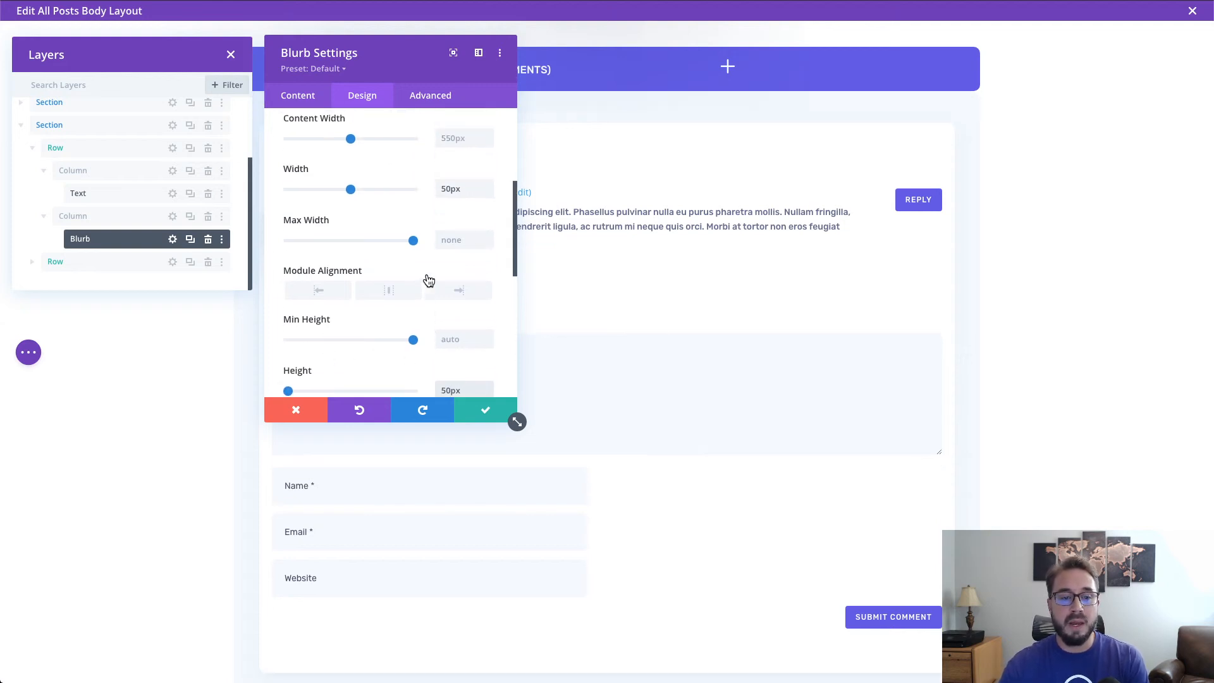
scroll(428, 279, "down", 1)
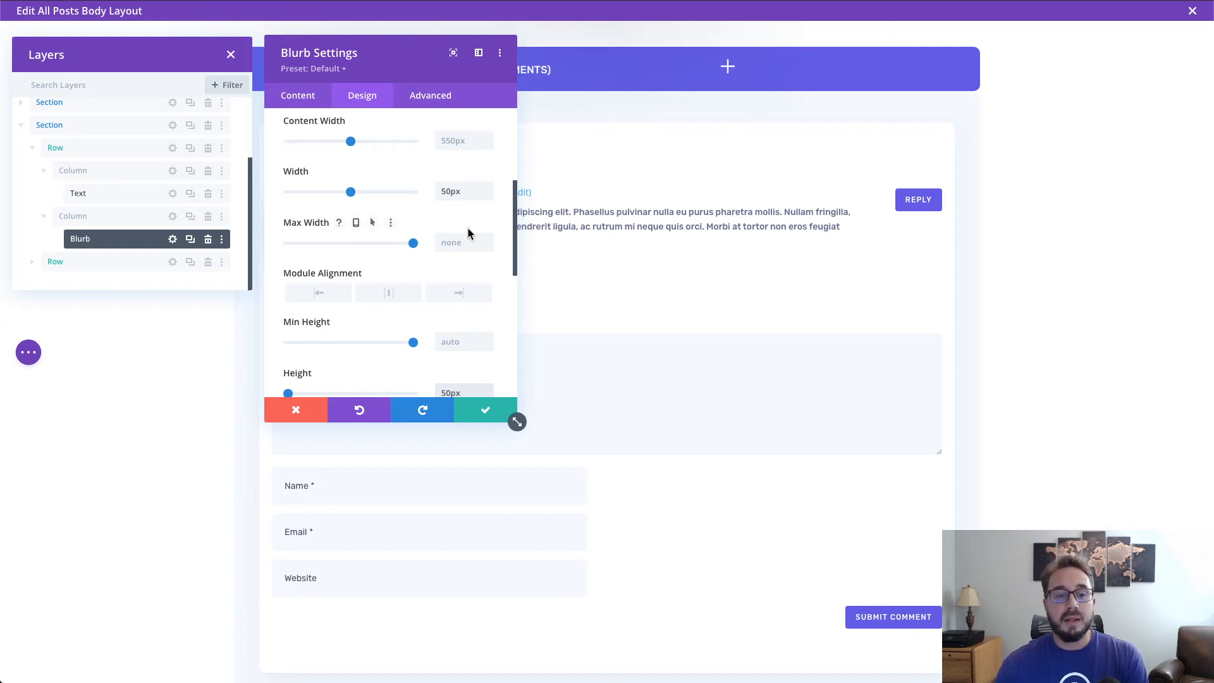
scroll(466, 231, "down", 2)
scroll(467, 230, "up", 1)
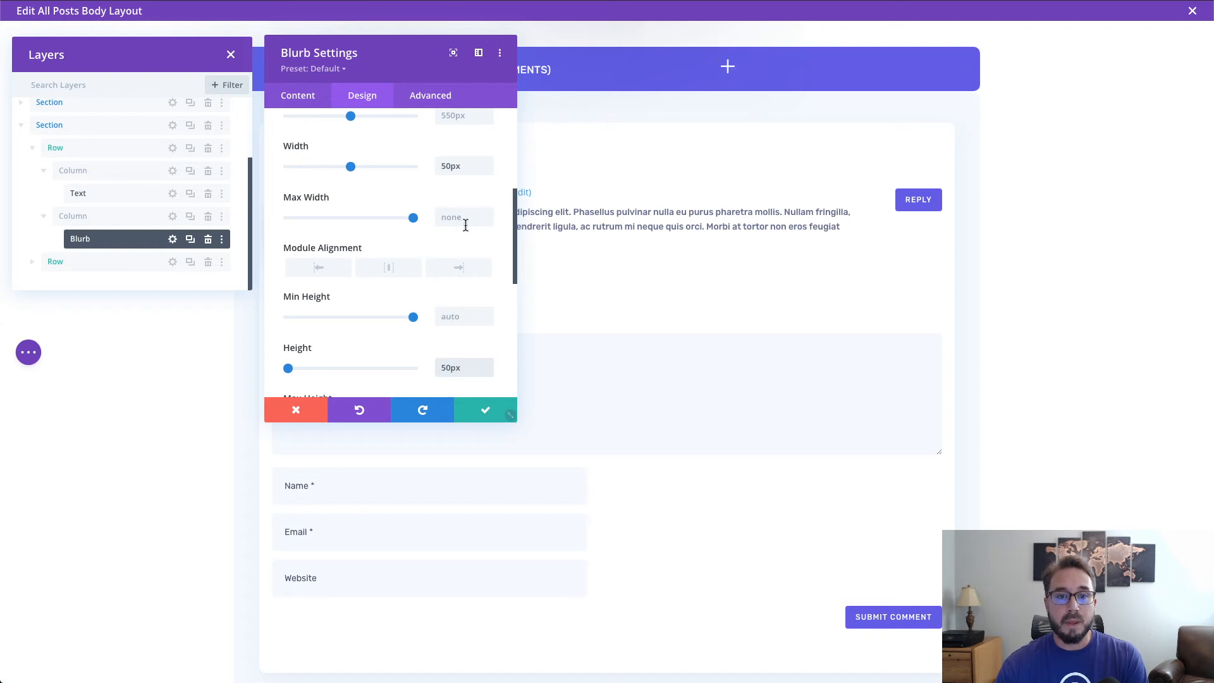
scroll(420, 286, "down", 1)
scroll(421, 288, "up", 1)
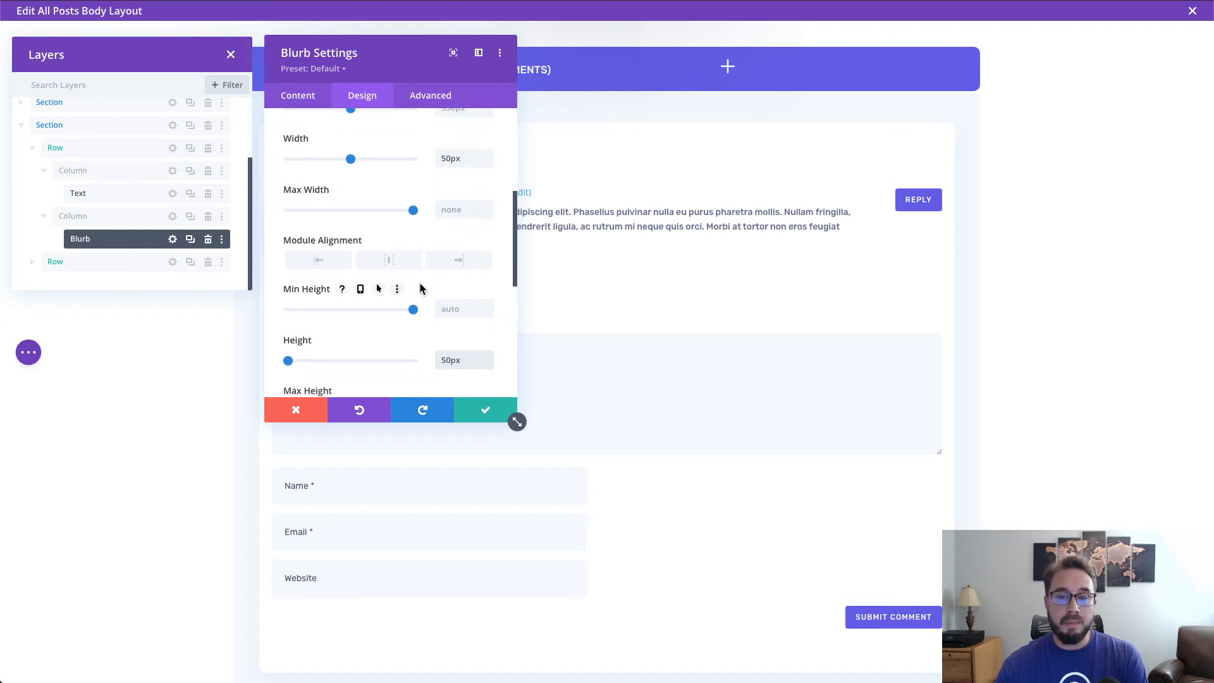
scroll(420, 289, "down", 2)
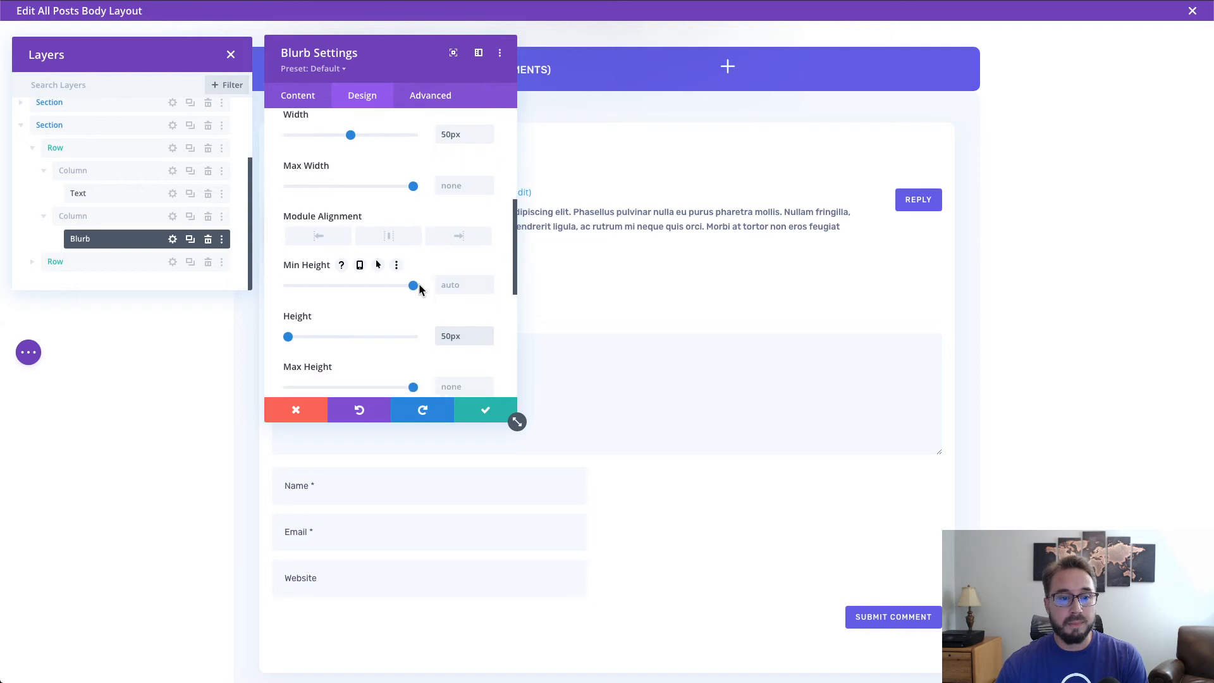
scroll(420, 289, "up", 1)
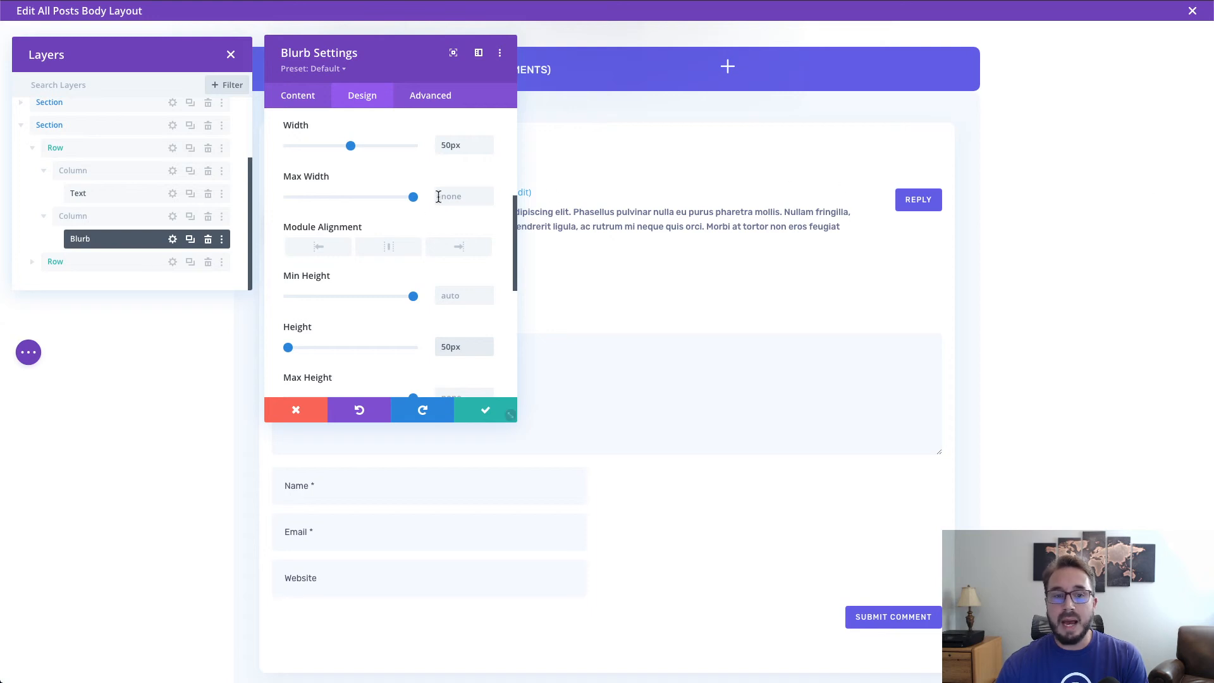
left_click(450, 253)
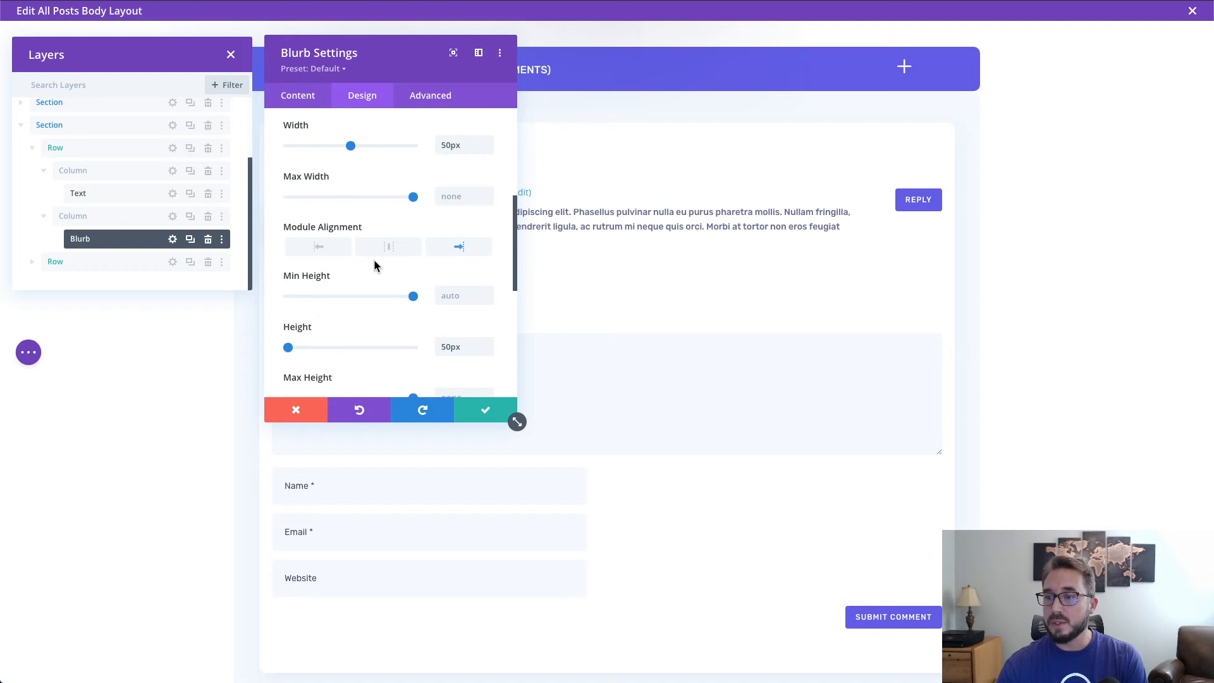
scroll(416, 245, "down", 5)
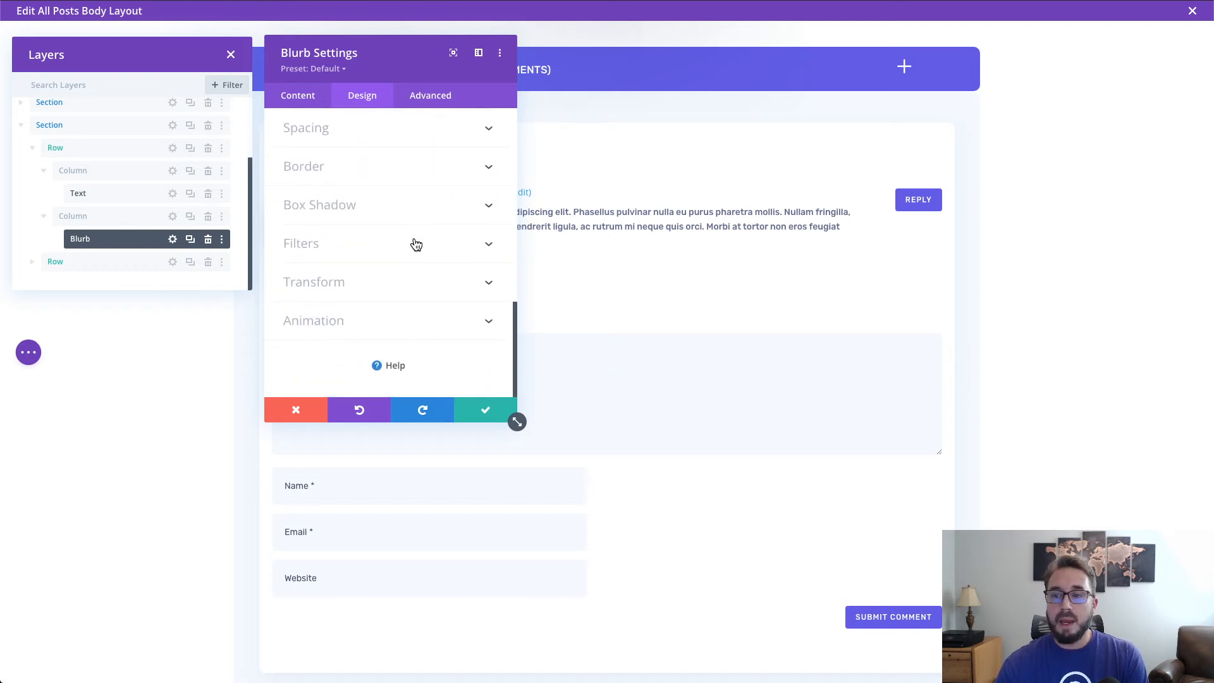
- Set the Blurb's image/icon animation to No Animation
left_click(392, 326)
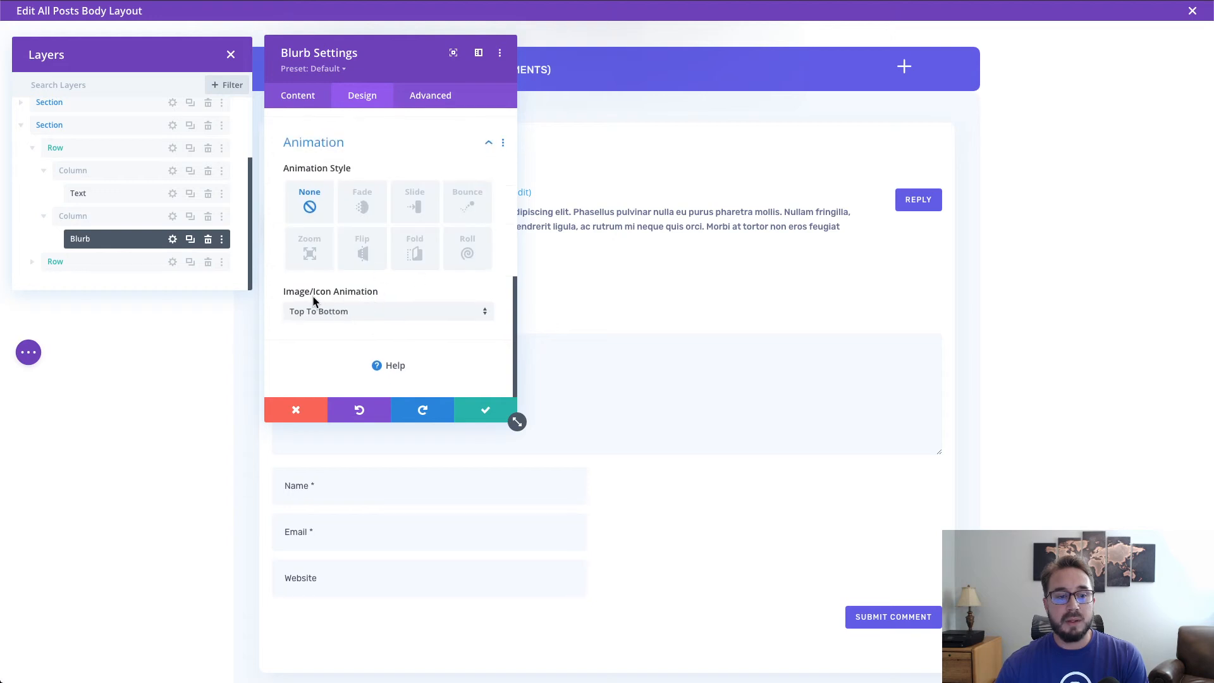
left_click(348, 320)
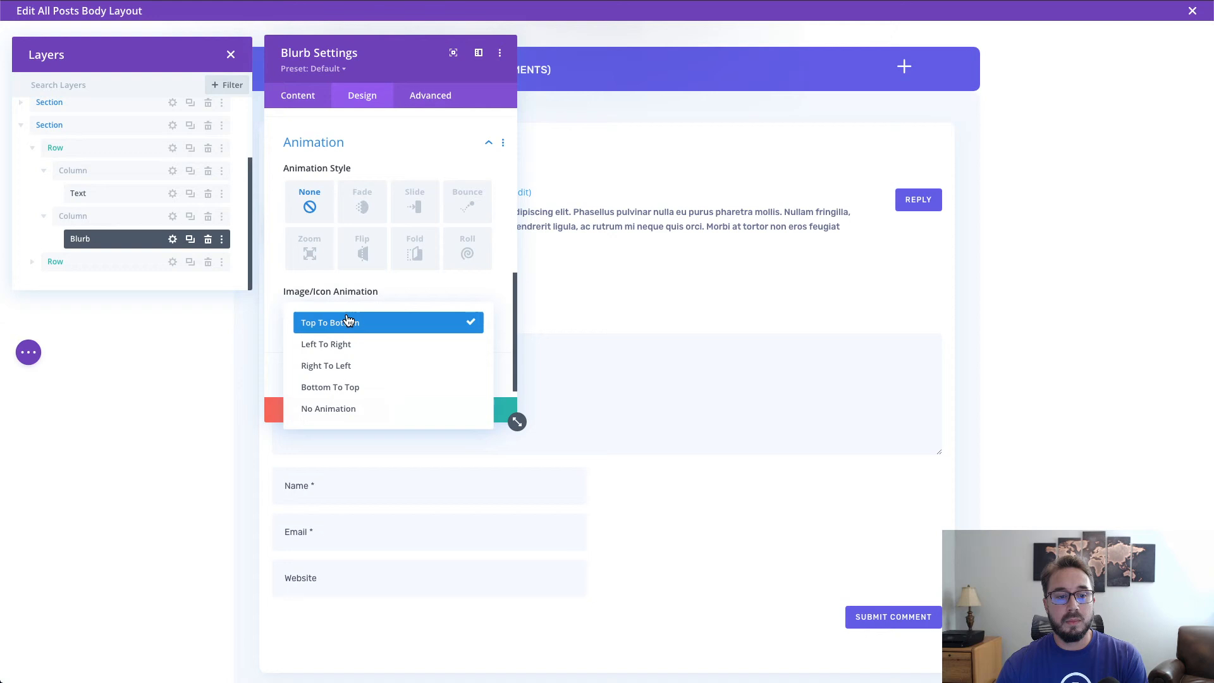
left_click(357, 413)
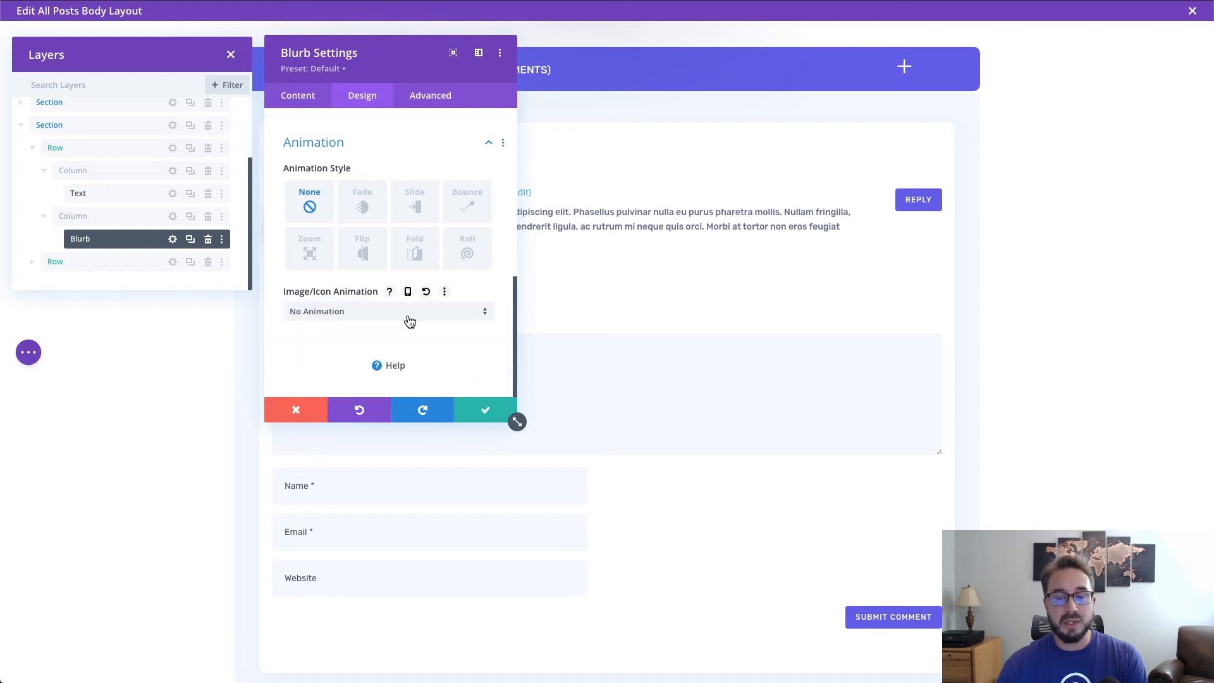
scroll(410, 322, "up", 3)
scroll(409, 322, "down", 2)
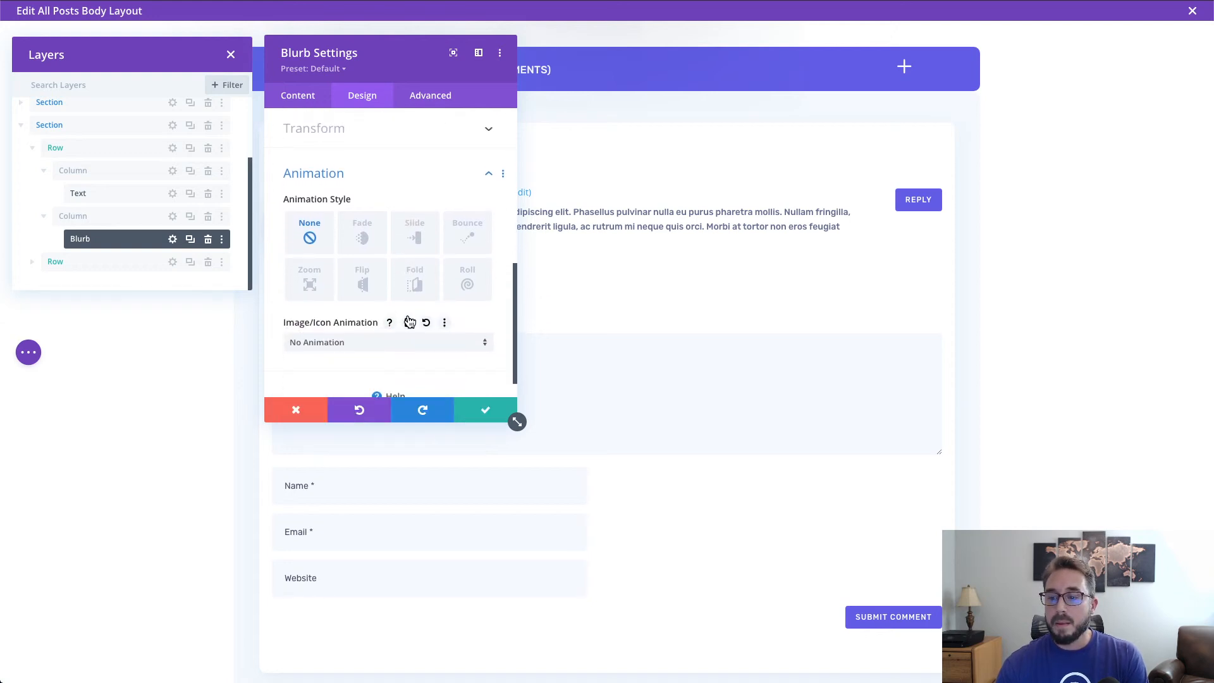
- Add the custom CSS "display:flex; align-items:center;" to the Blurb's main element
scroll(410, 322, "up", 3)
scroll(418, 291, "up", 3)
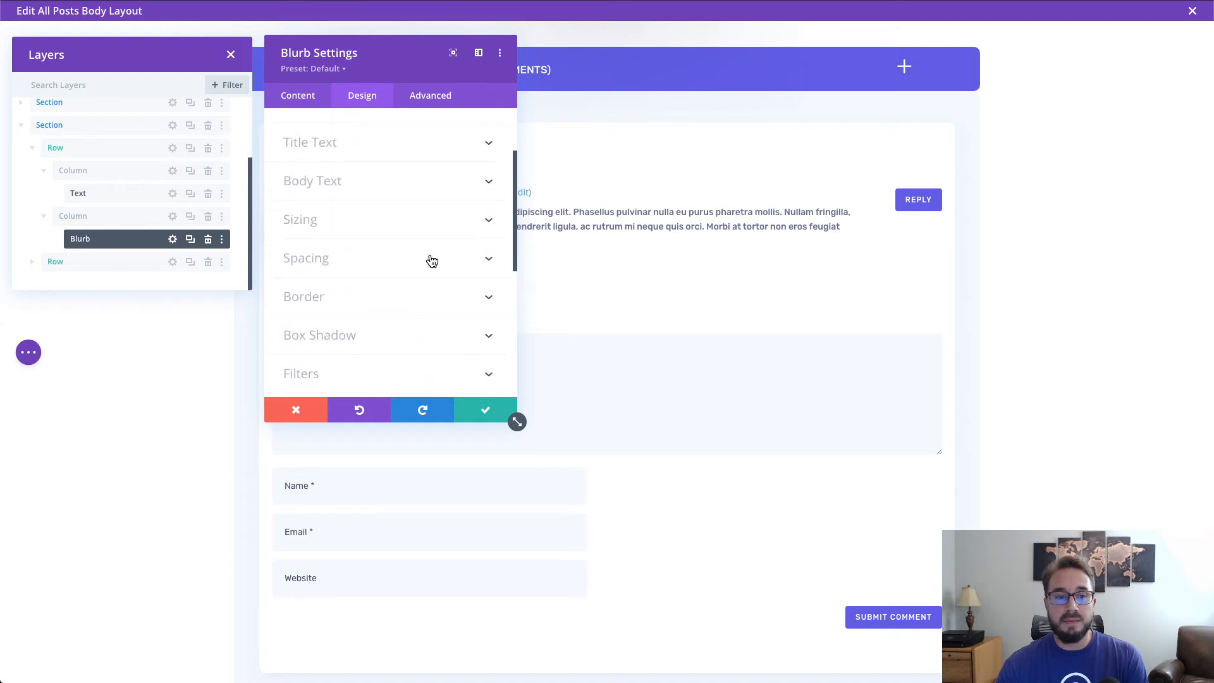
left_click(448, 105)
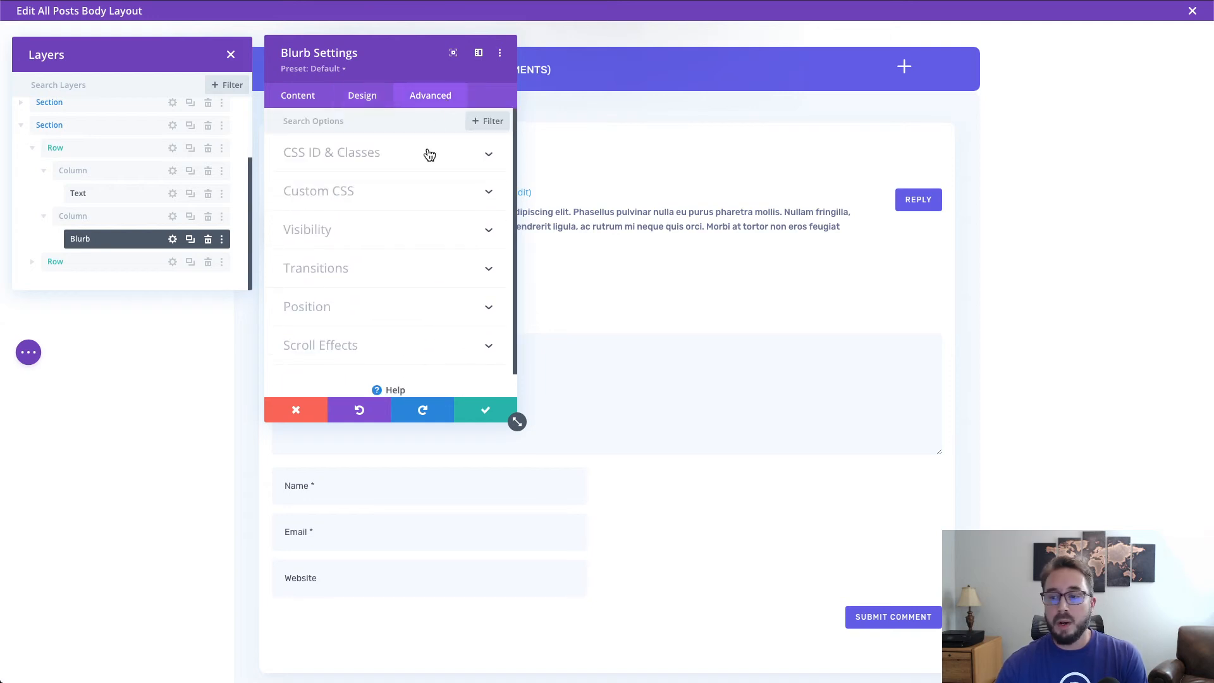
left_click(416, 202)
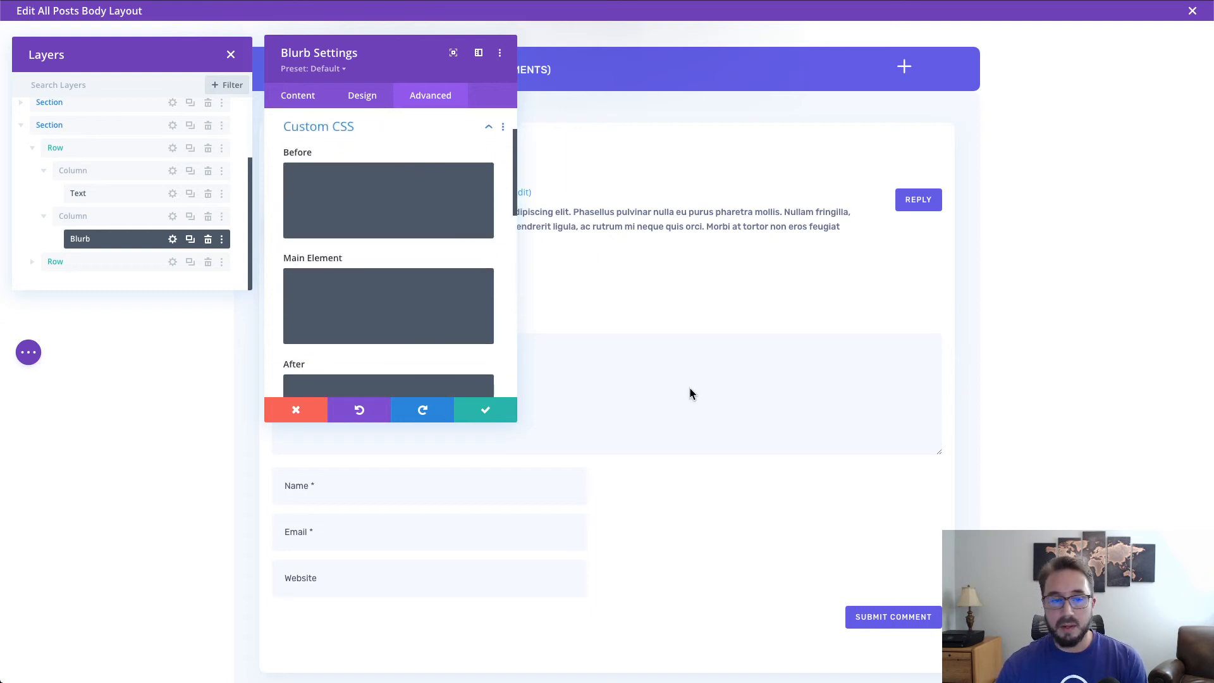
left_click(310, 287)
type("display:flex; align-items:center;")
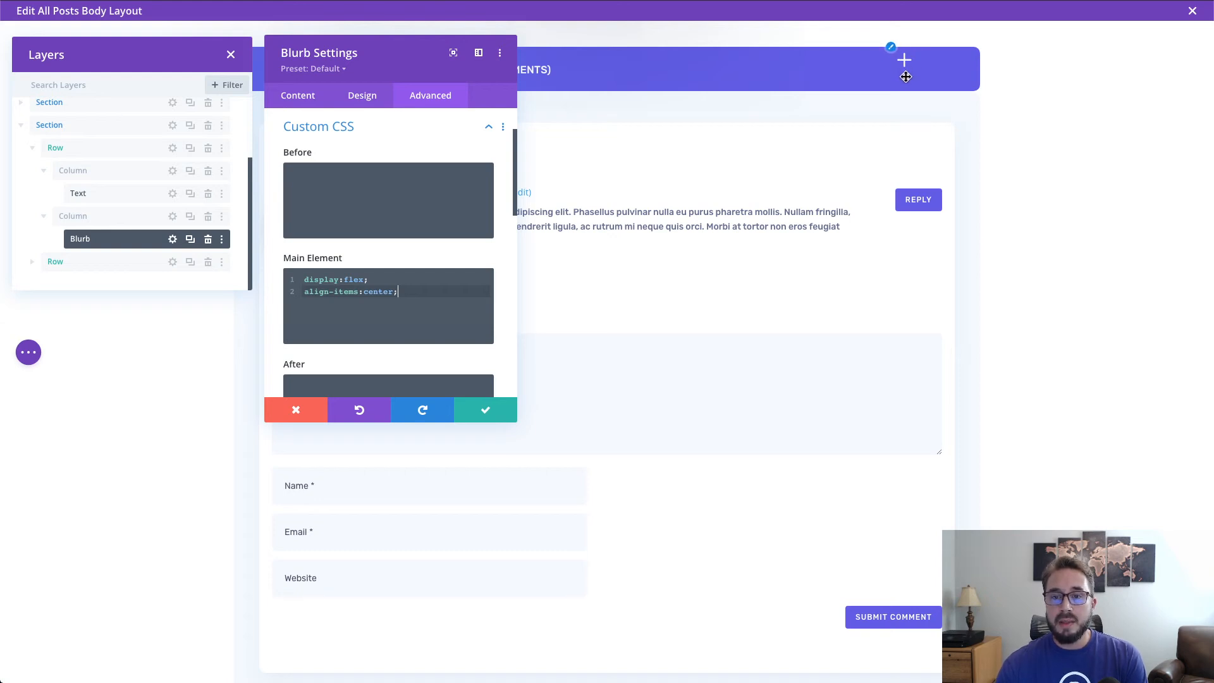
- Add the custom CSS "margin-bottom: 0px !important;" to the Blurb Image element and save the Blurb settings
scroll(408, 223, "down", 4)
scroll(408, 227, "down", 1)
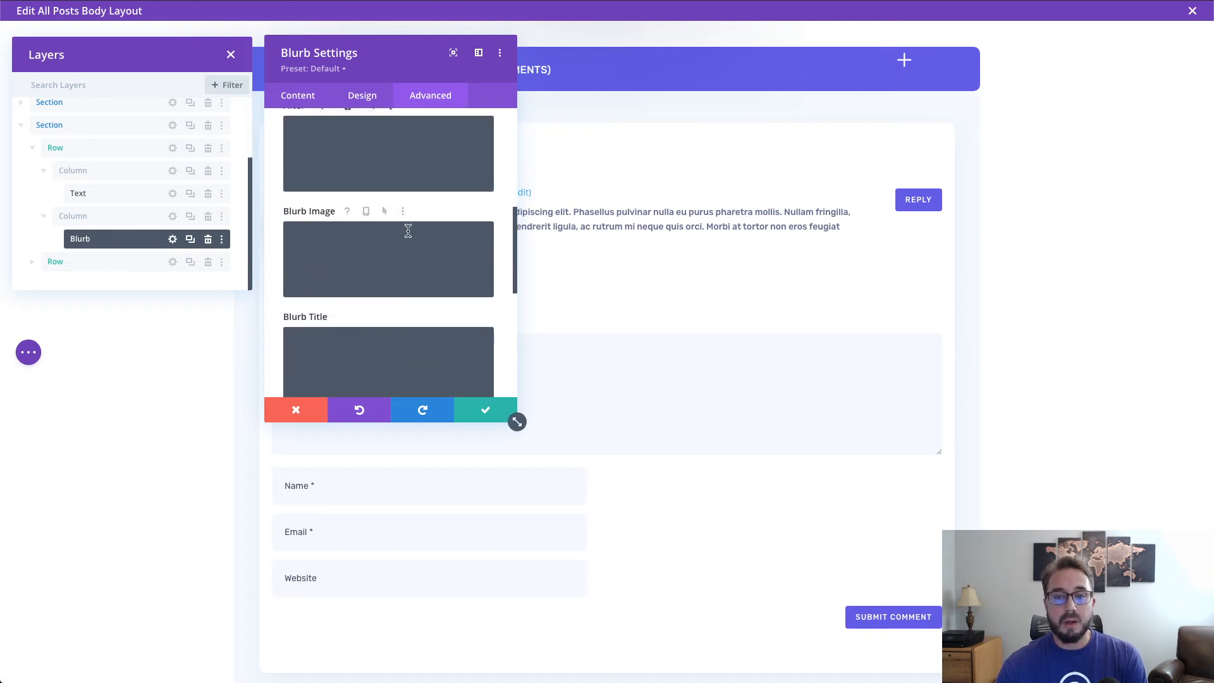
scroll(402, 241, "down", 1)
scroll(401, 245, "up", 1)
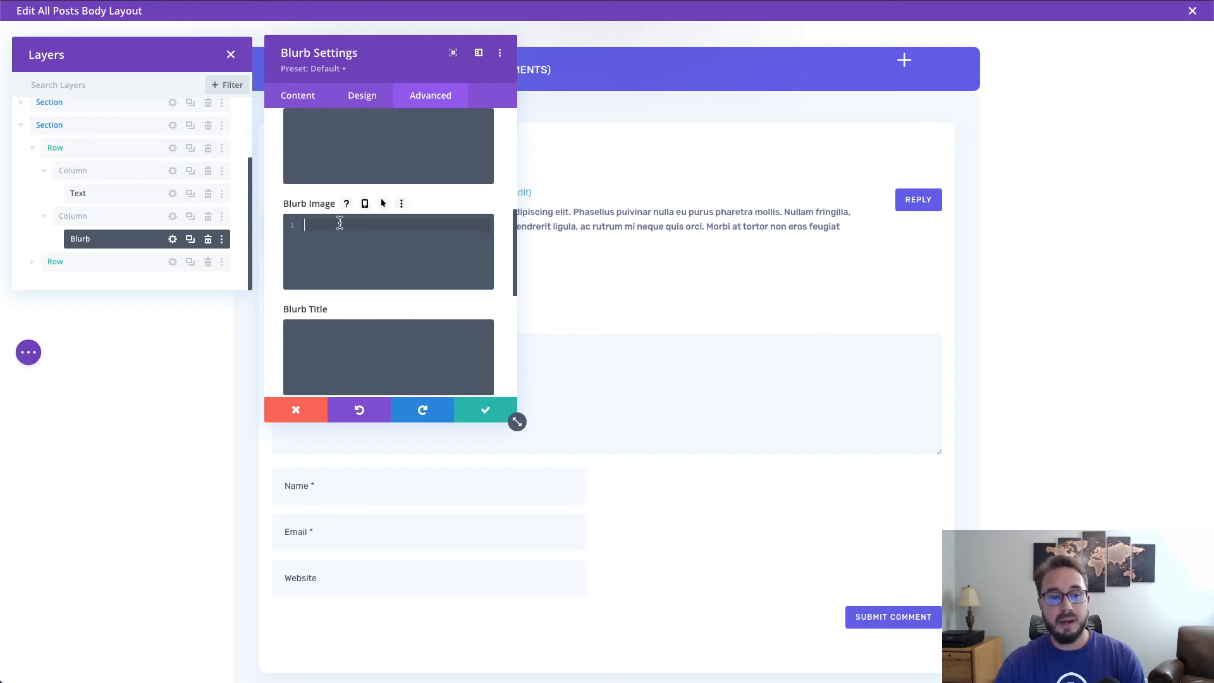
type("margin-bottom: 0px !important;")
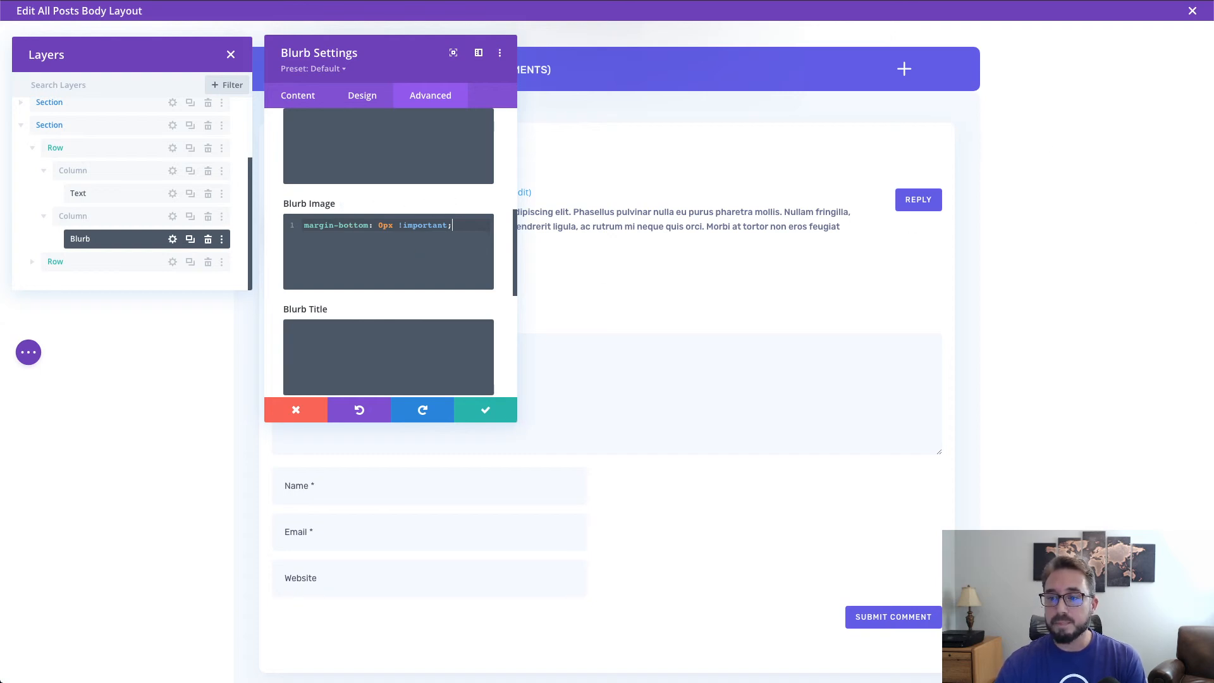
left_click(490, 416)
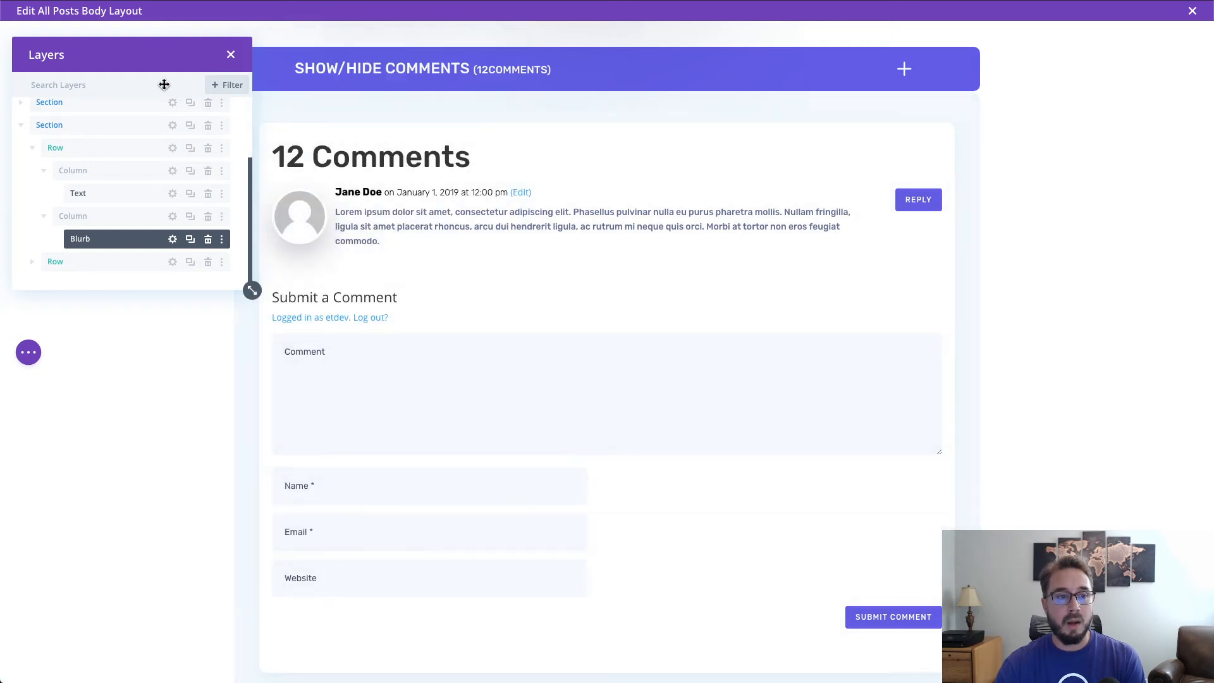
- Rename the show/hide bar's row as Comments Toggle Bar and the comments form's row as Comments Toggle Content
left_click_drag(158, 55, 196, 186)
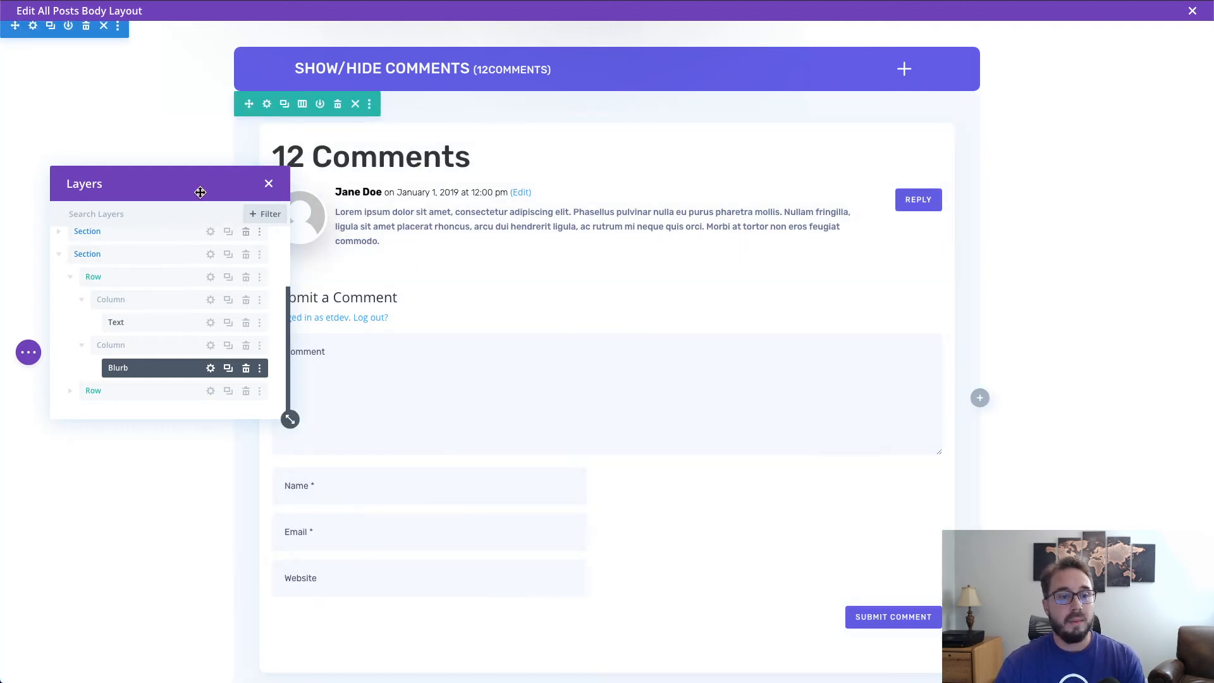
left_click_drag(216, 174, 243, 139)
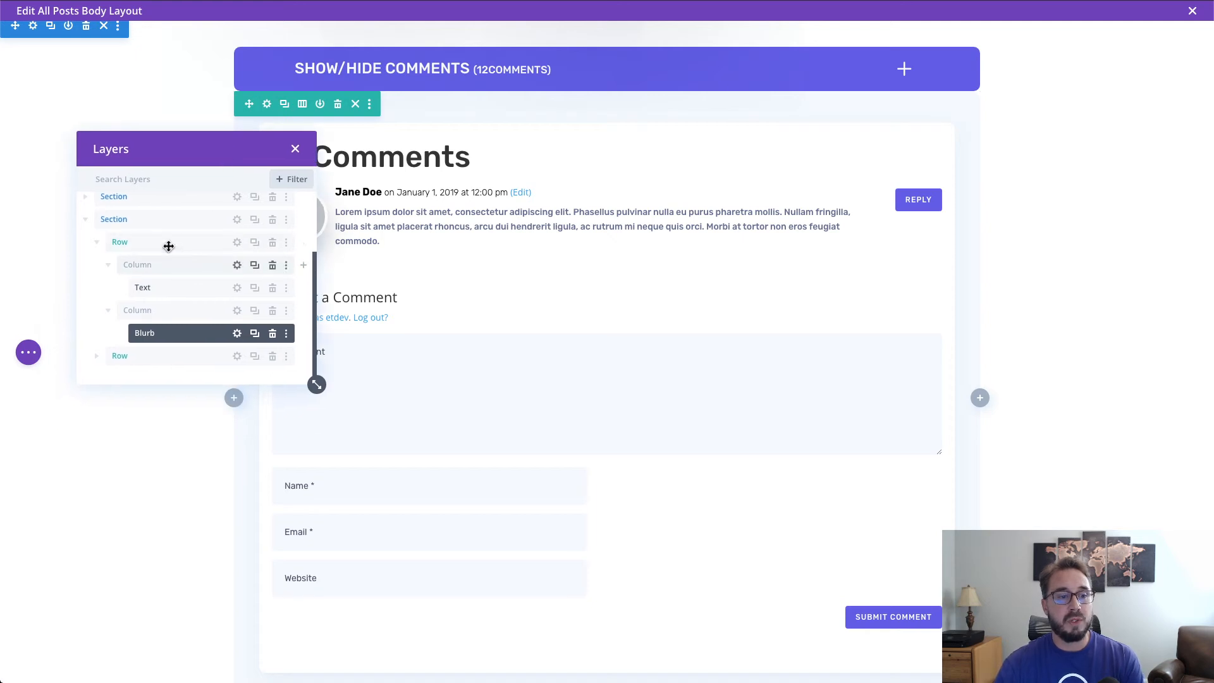
left_click(137, 241)
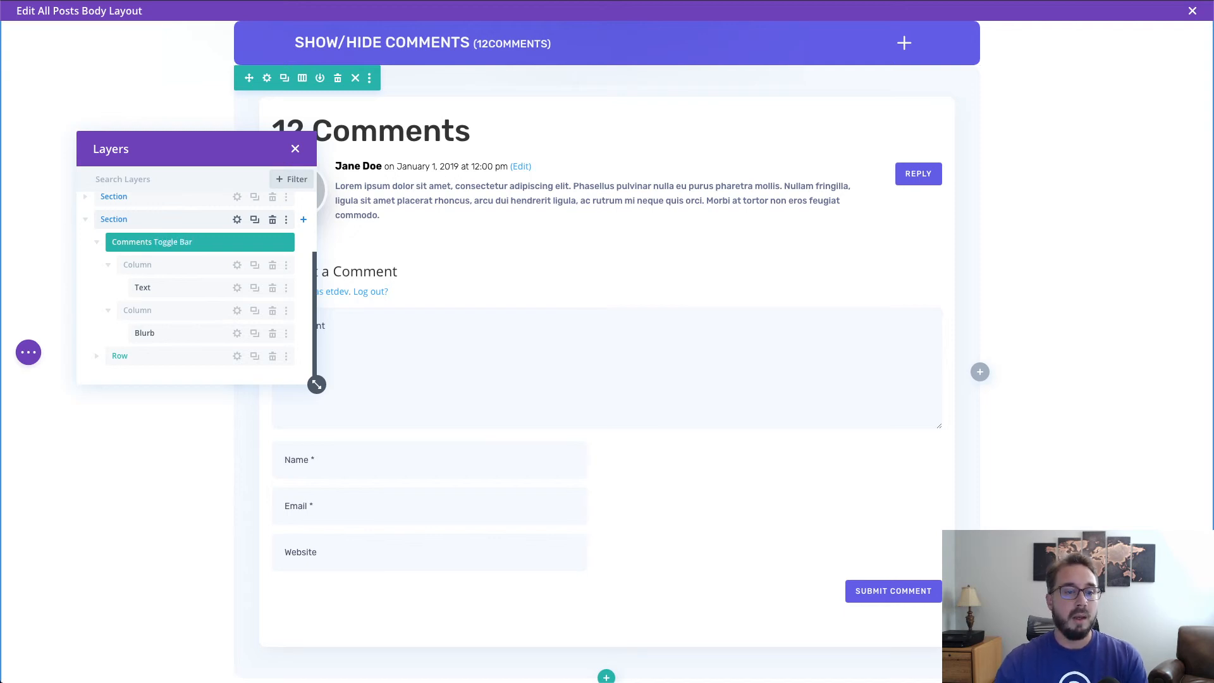
left_click(84, 274)
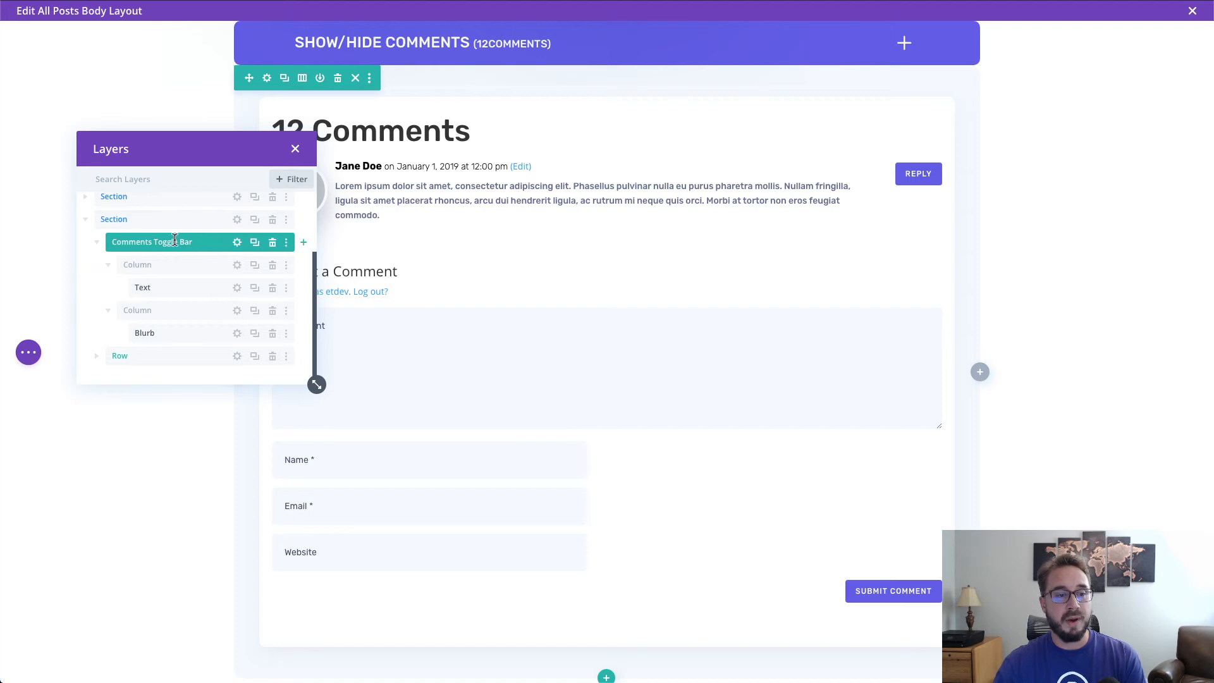
left_click(129, 357)
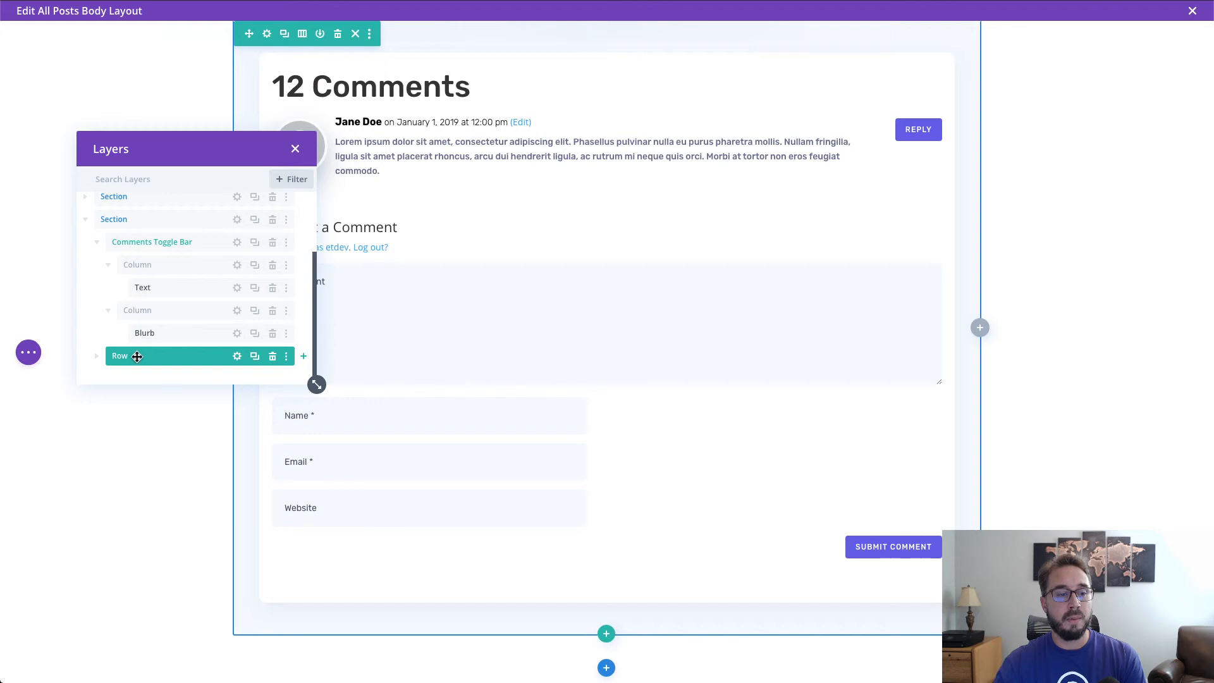
double_click(136, 355)
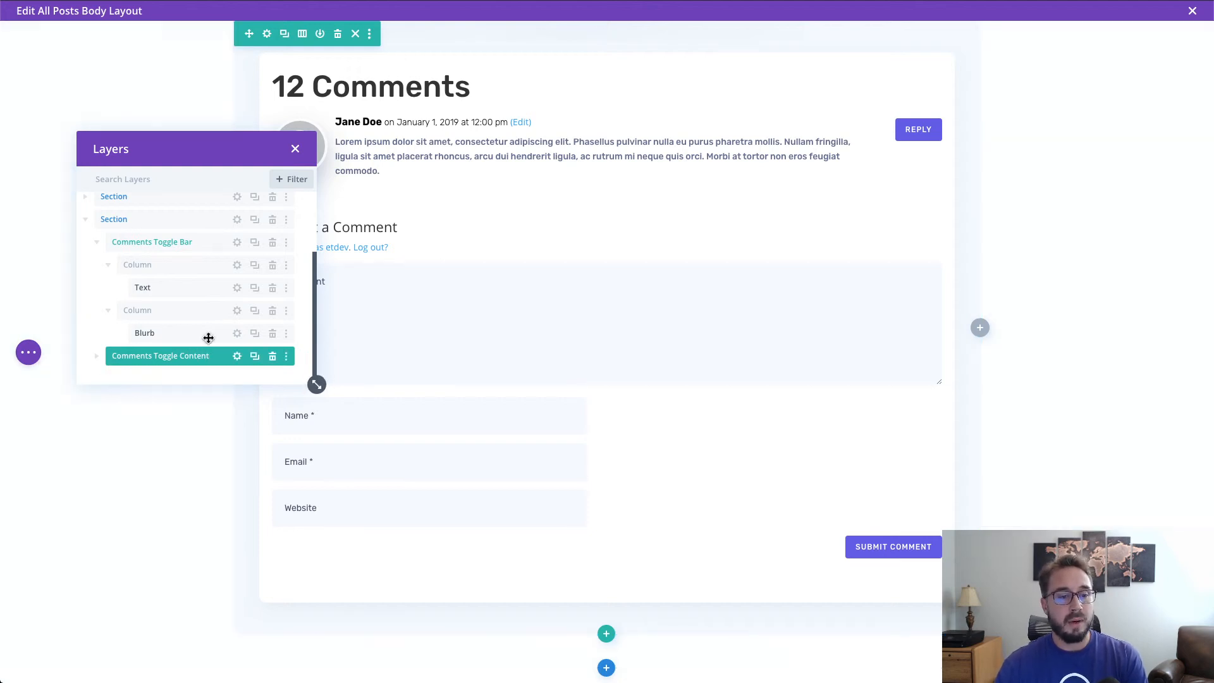
- Set the Comments Toggle Content row's top, bottom, left and right padding to 4%
left_click(237, 356)
left_click_drag(417, 58, 1067, 45)
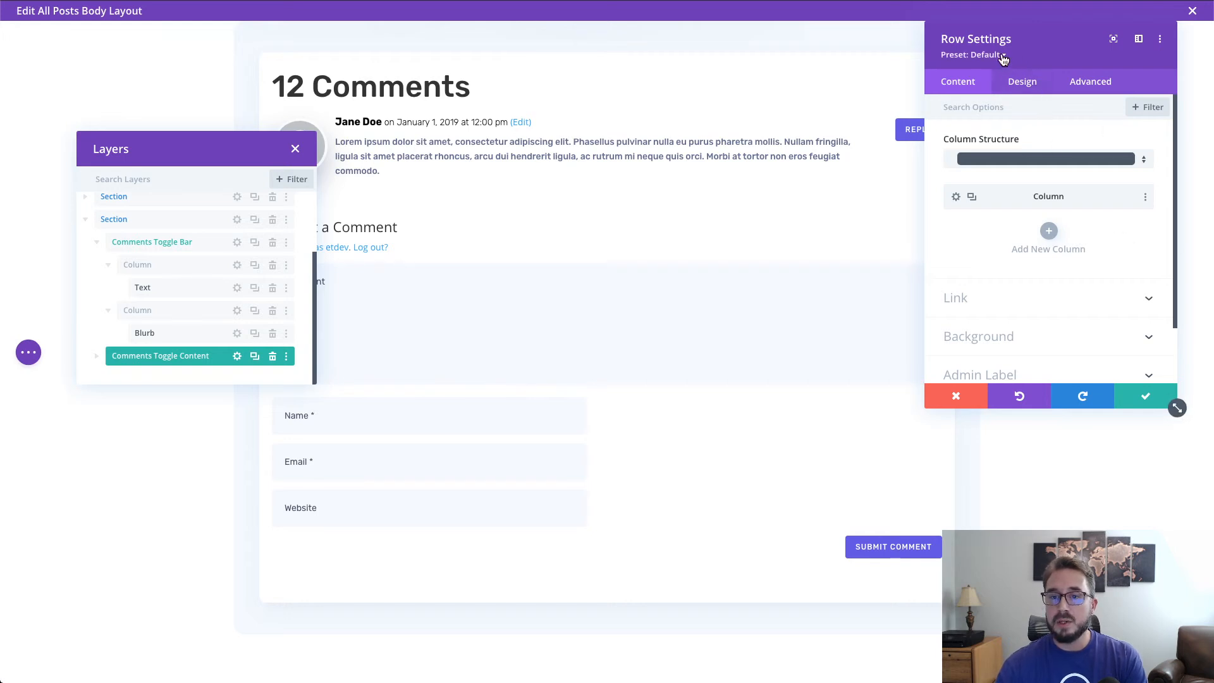
left_click(1020, 82)
left_click(1031, 175)
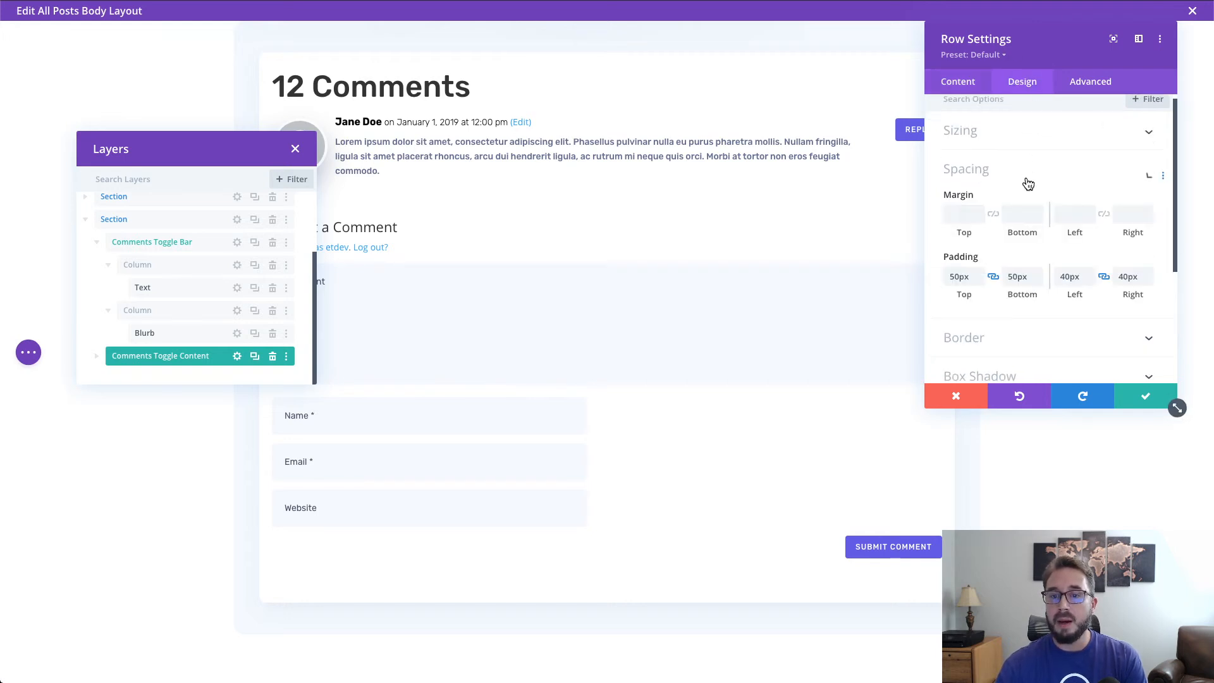
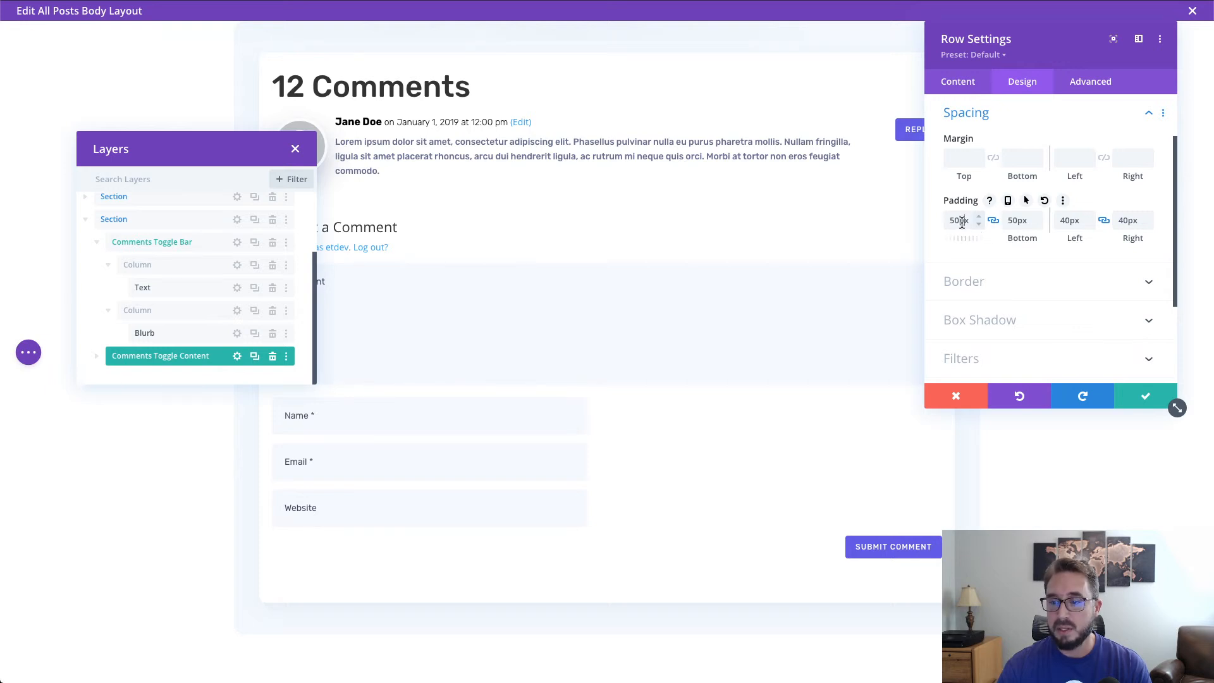
double_click(962, 222)
type("4")
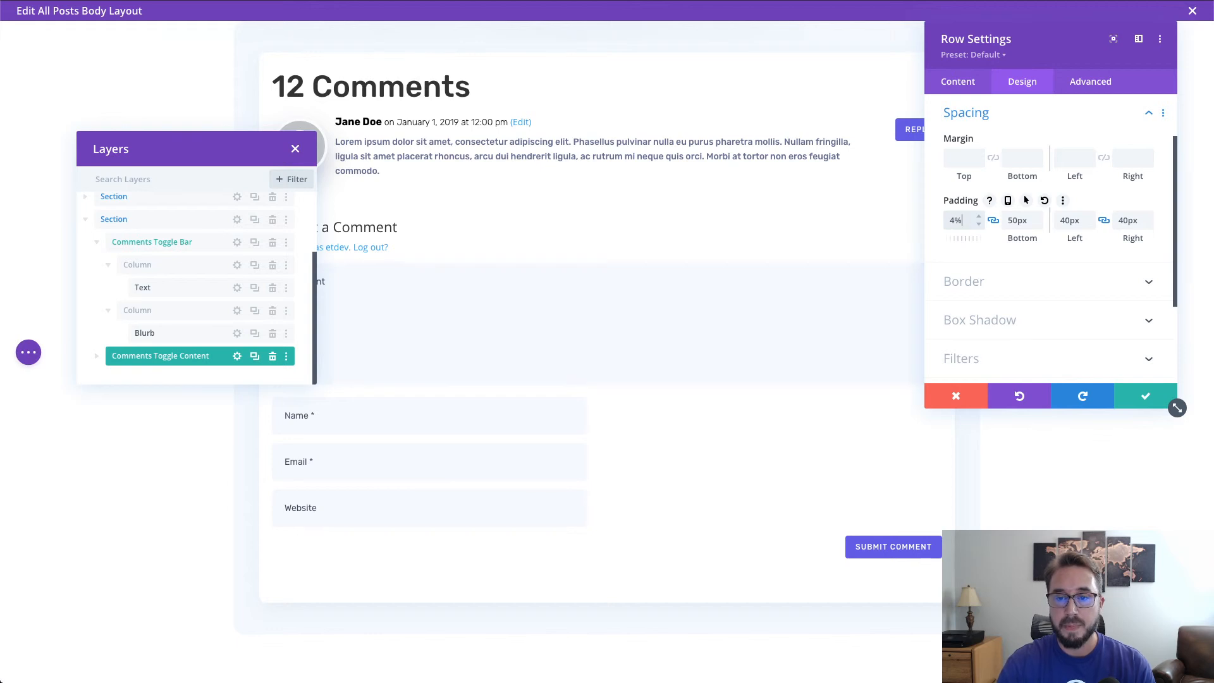
type("%")
double_click(1076, 221)
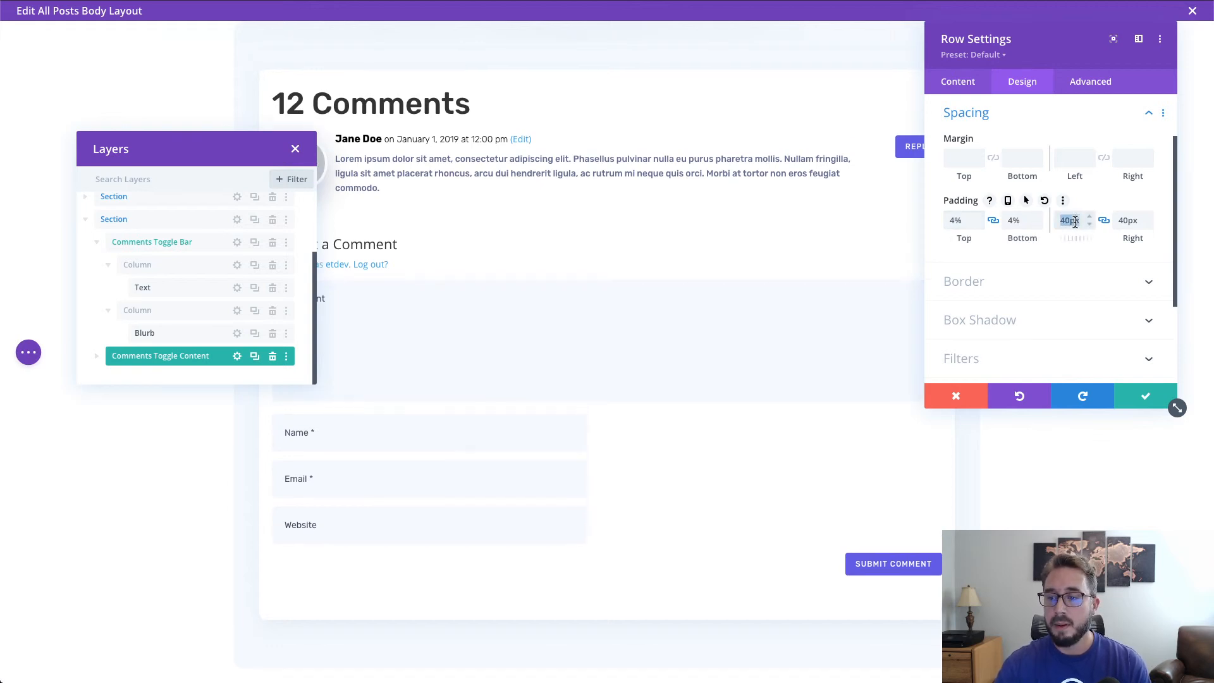
type("4")
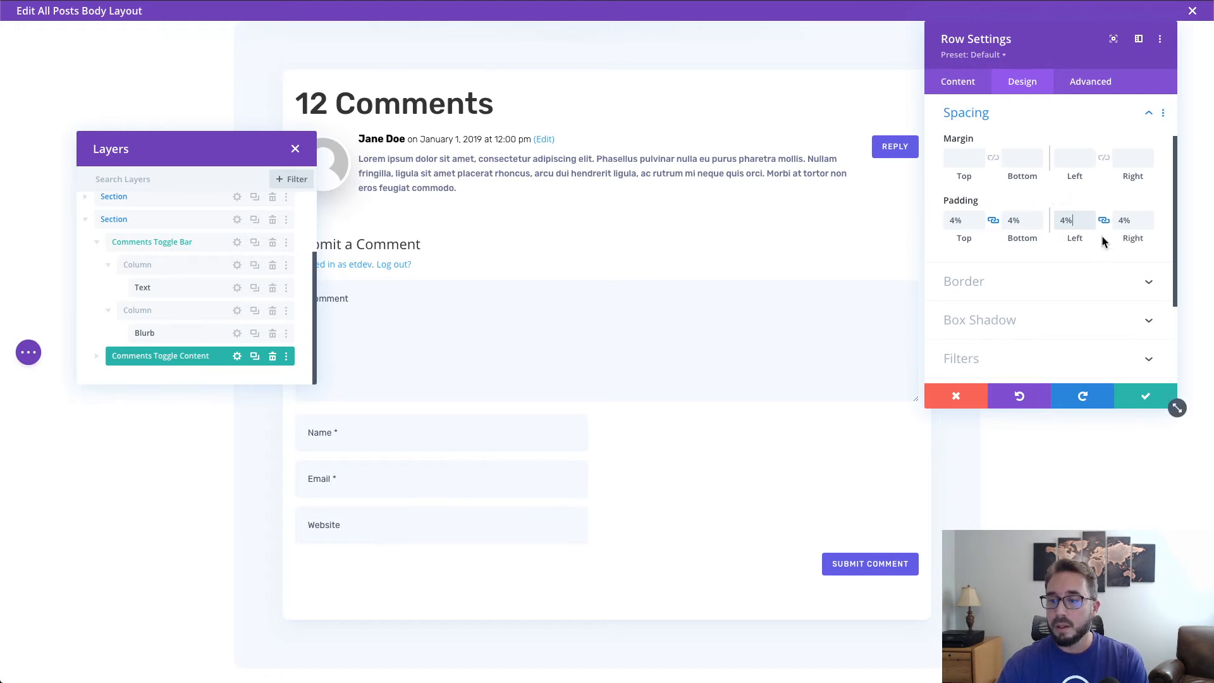
- Give the Comments Toggle Content row the CSS class et-comment-toggle-content and save the row settings
left_click(1100, 81)
left_click(1083, 149)
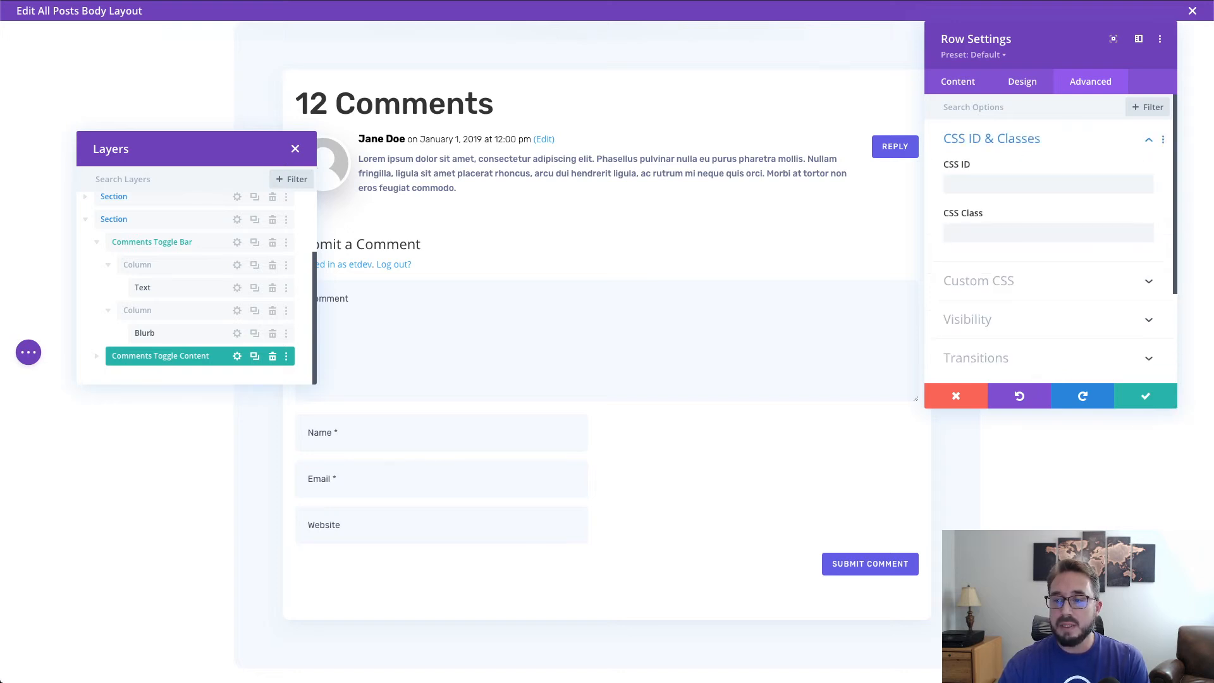
left_click(1034, 236)
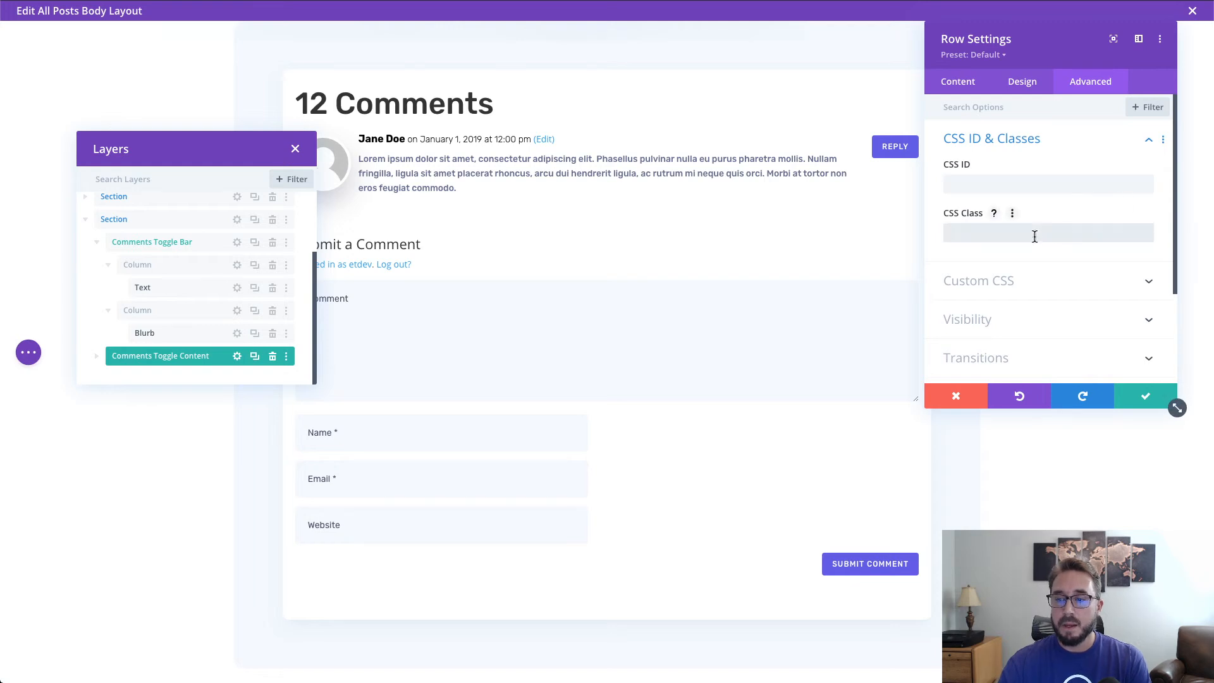
type("et-")
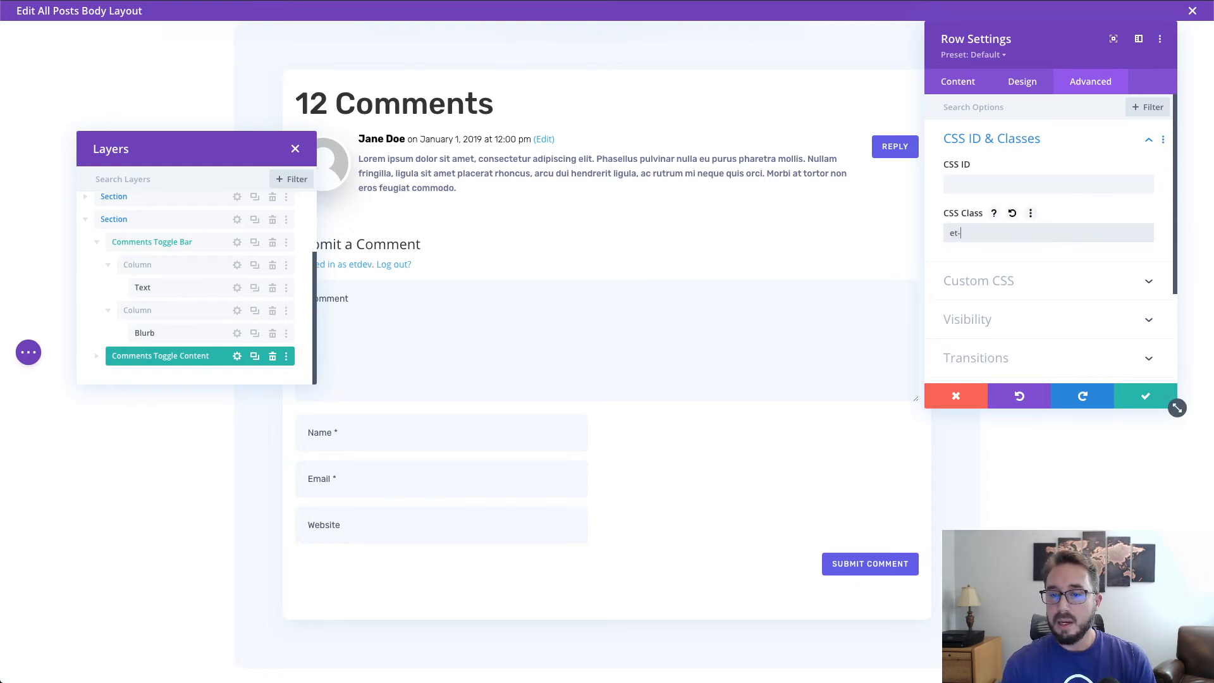
type("comment")
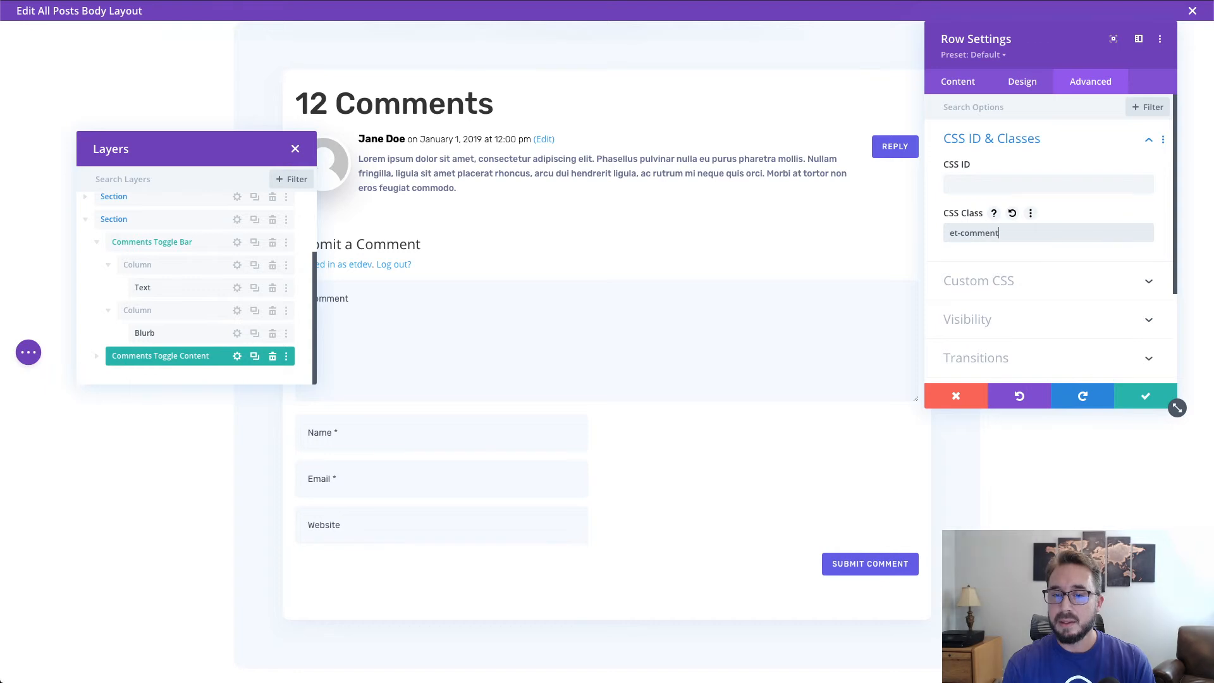
type("-toggl")
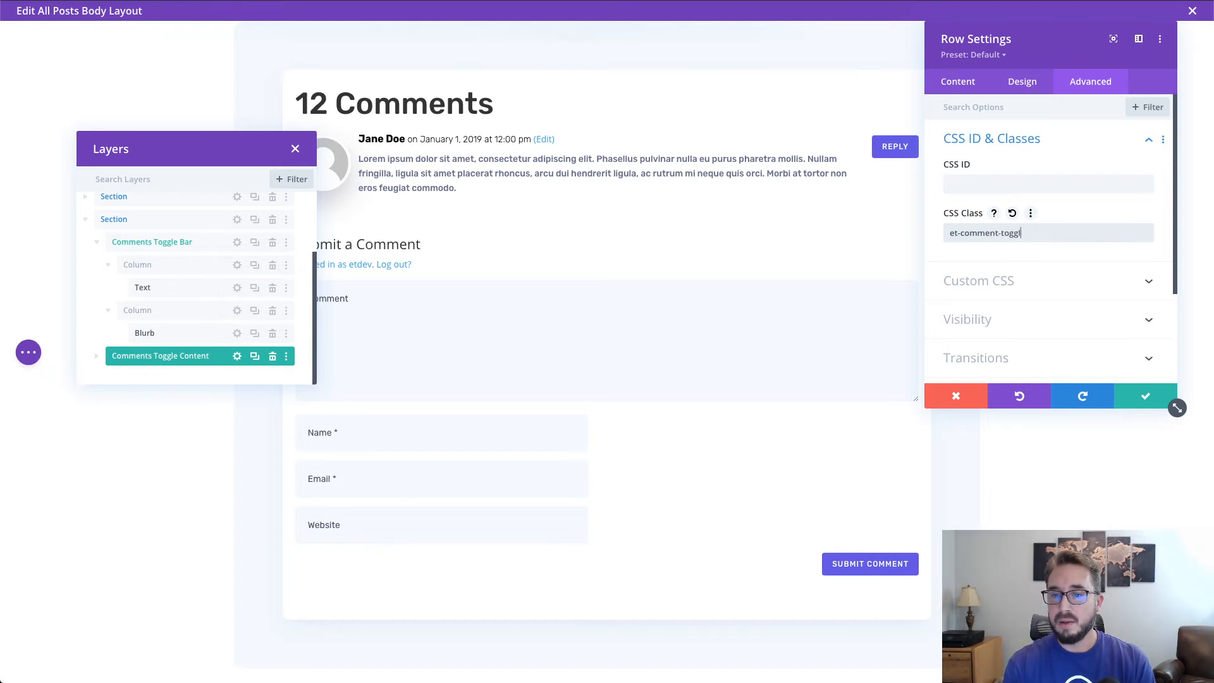
type("e-co")
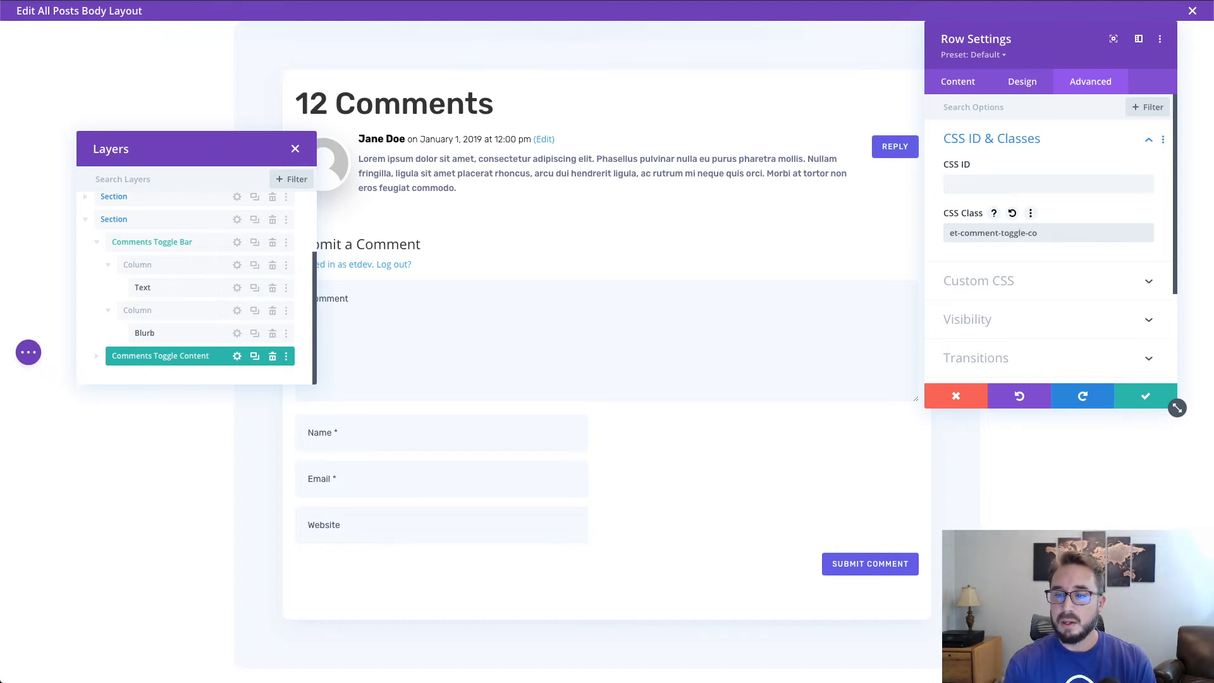
type("ntent")
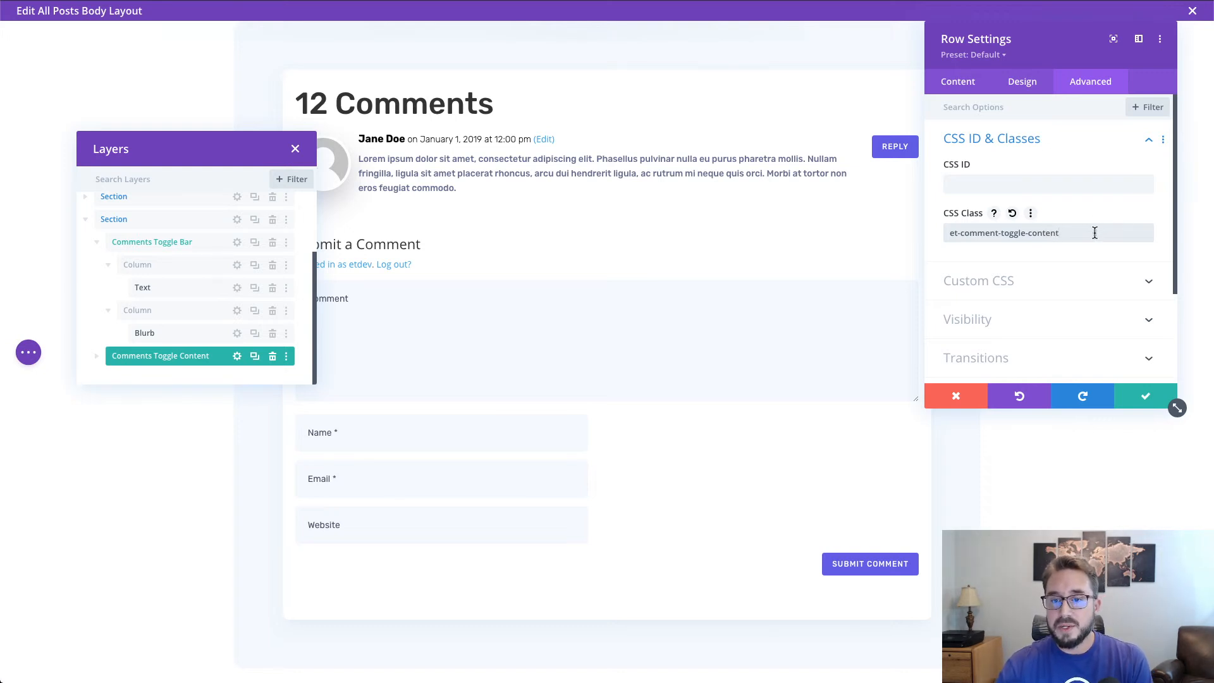
left_click_drag(1095, 233, 936, 232)
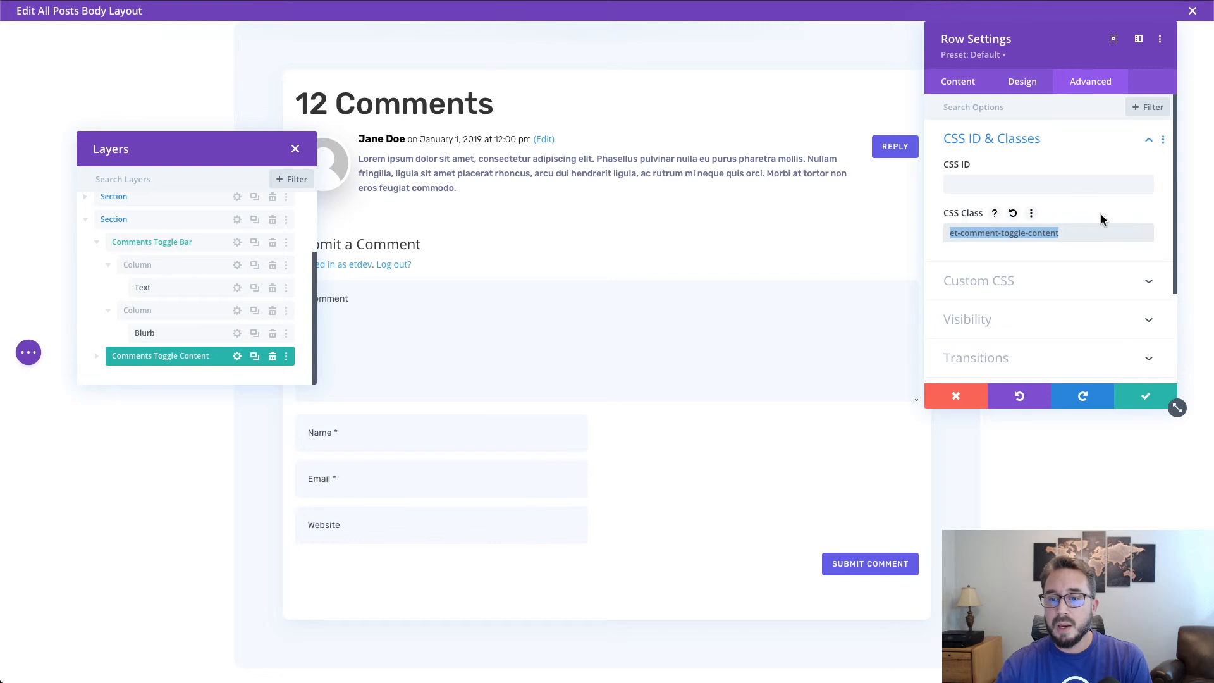
left_click(1078, 210)
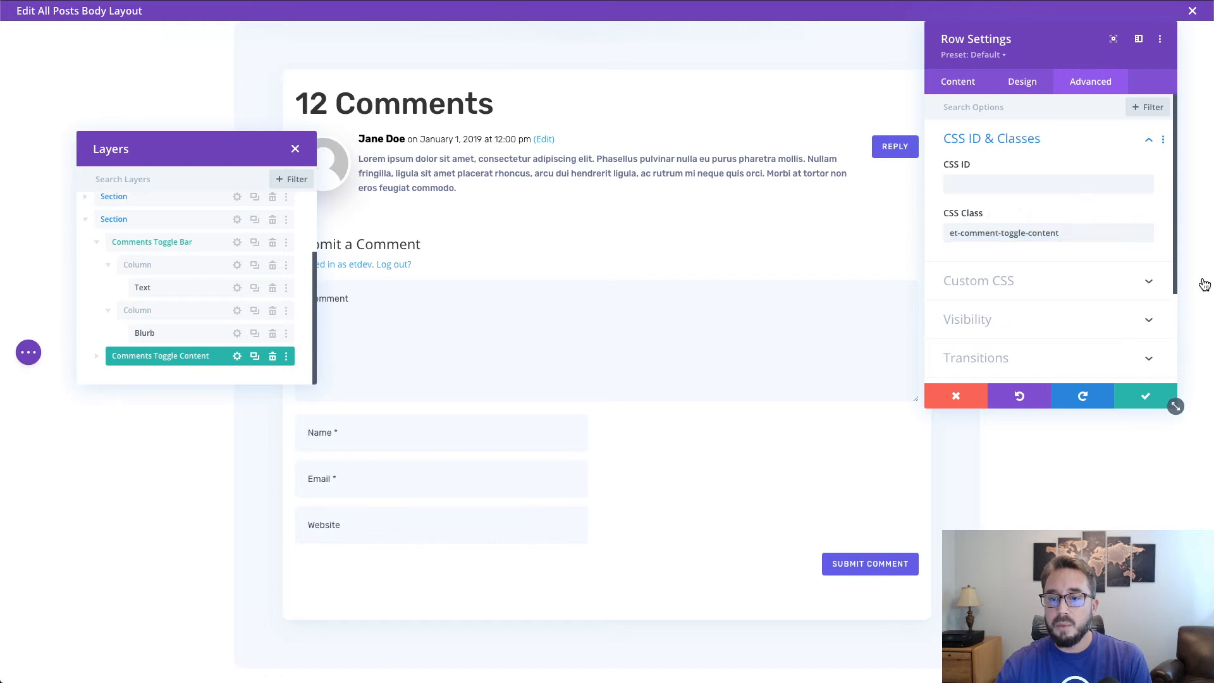
left_click(1144, 404)
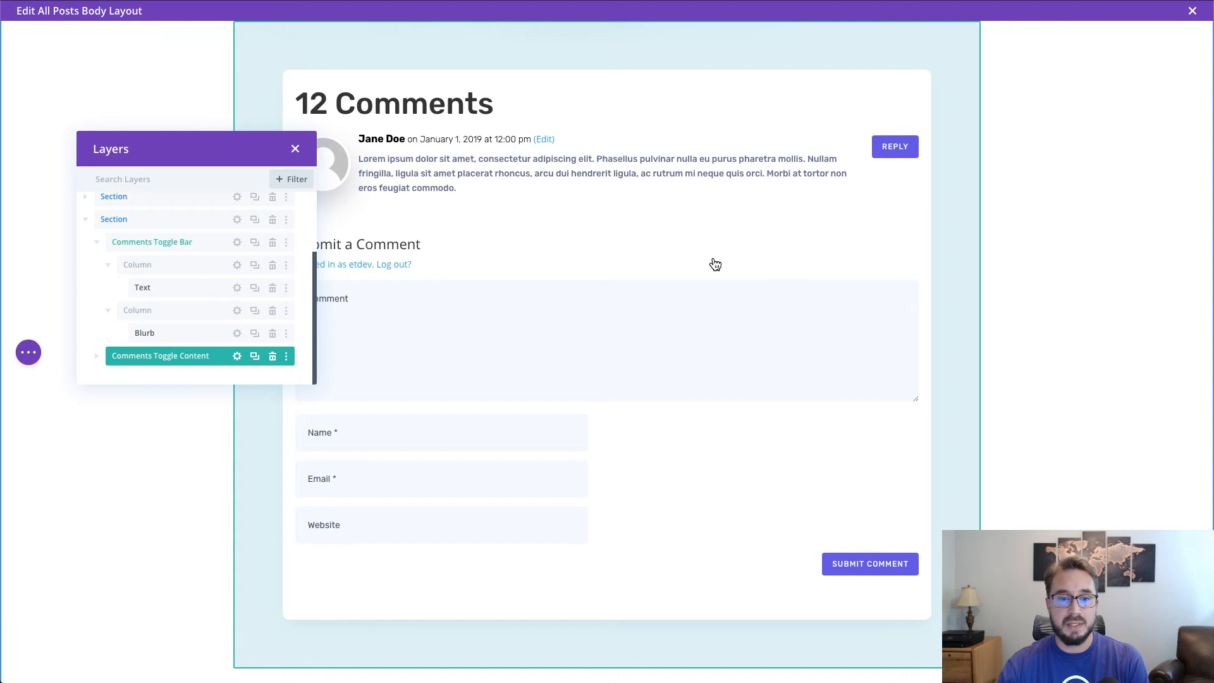
scroll(711, 262, "up", 2)
scroll(712, 262, "down", 1)
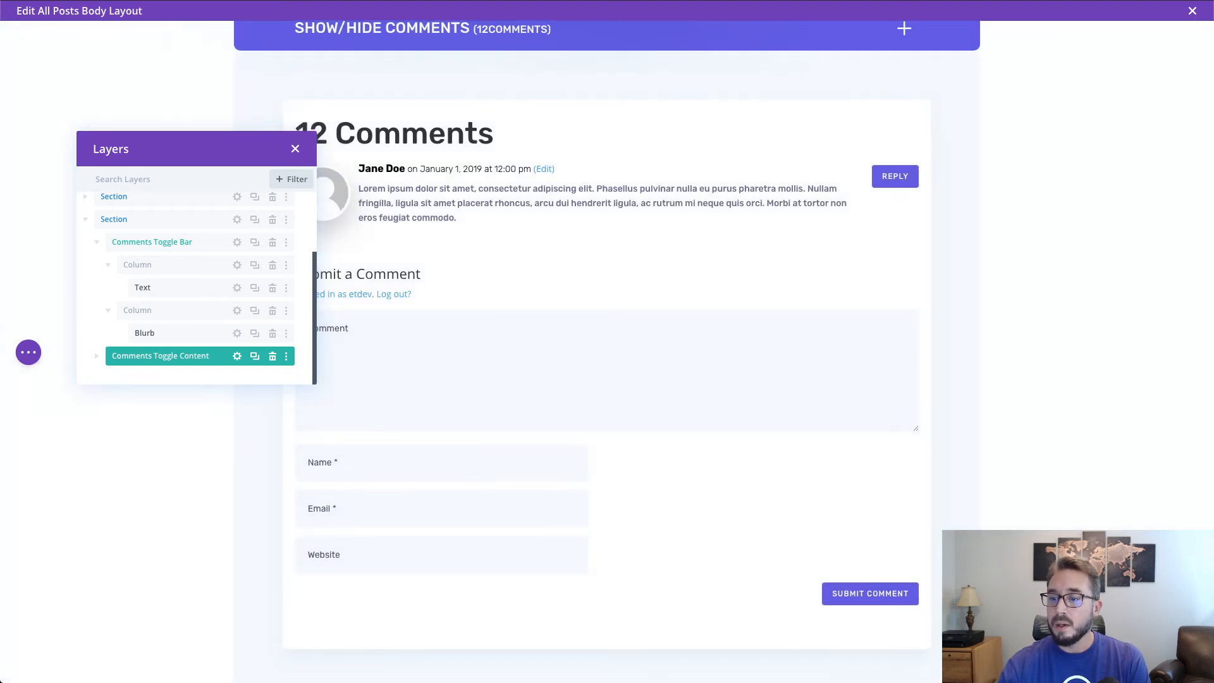
- Add a Code module below the Blurb in the Comments Toggle Bar row, and widen its settings window for code entry
scroll(821, 278, "up", 2)
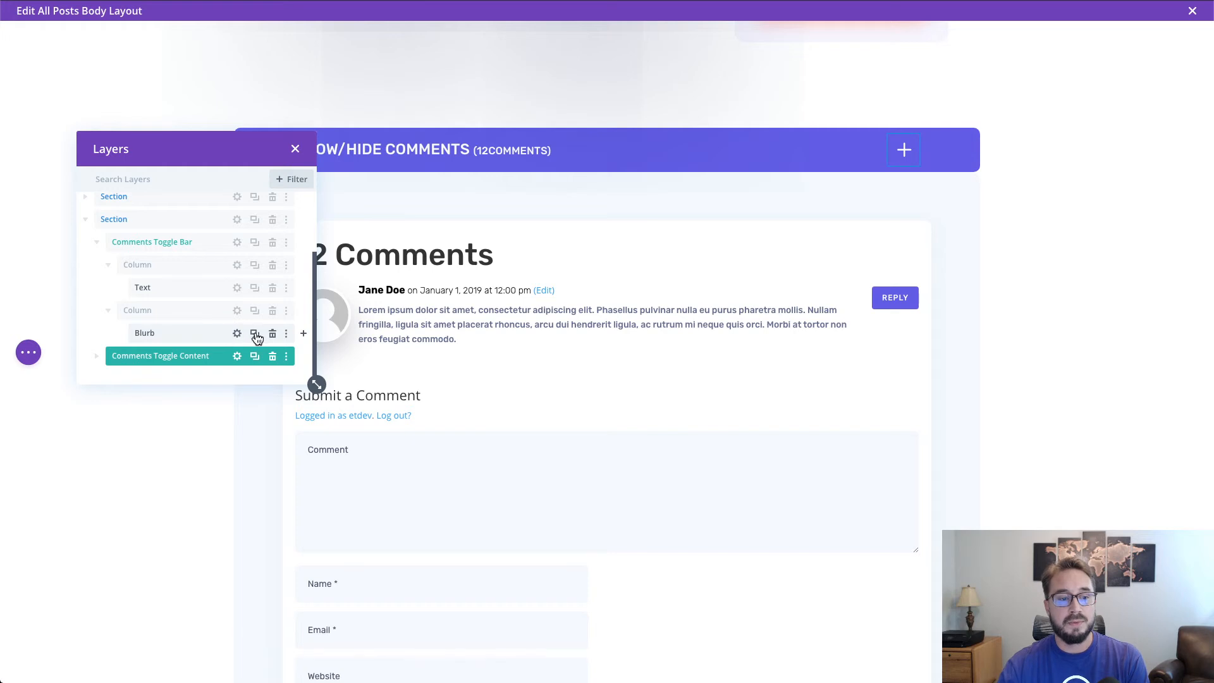
left_click(304, 336)
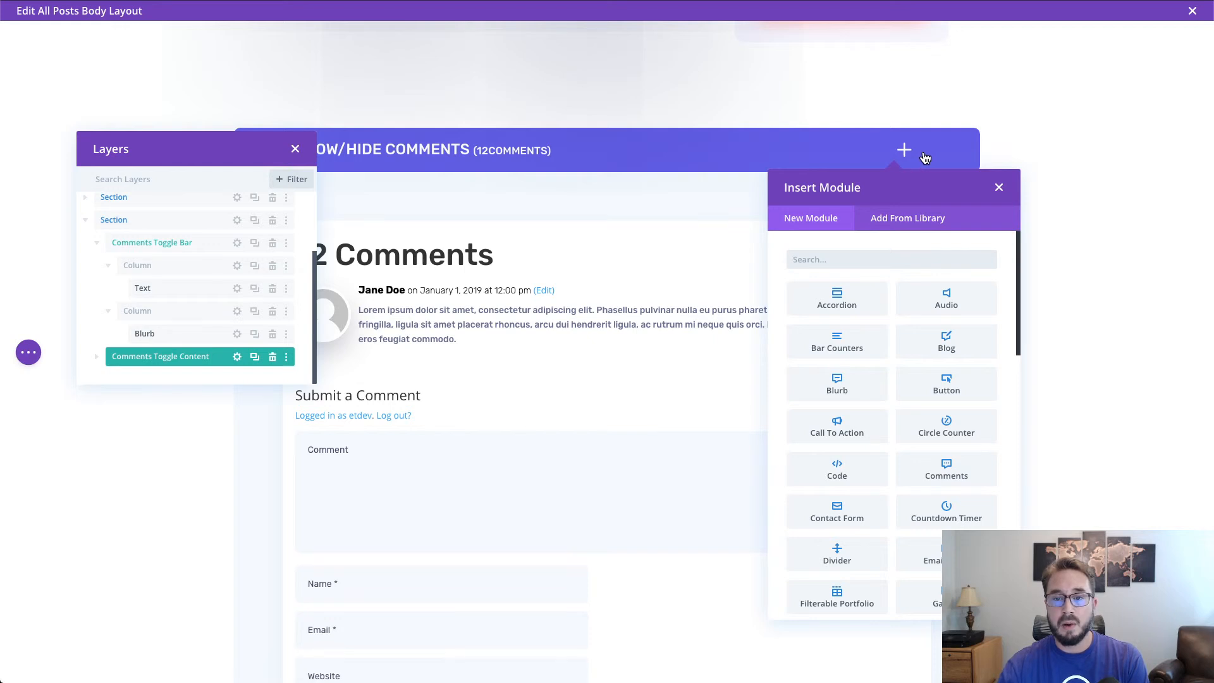
left_click(853, 261)
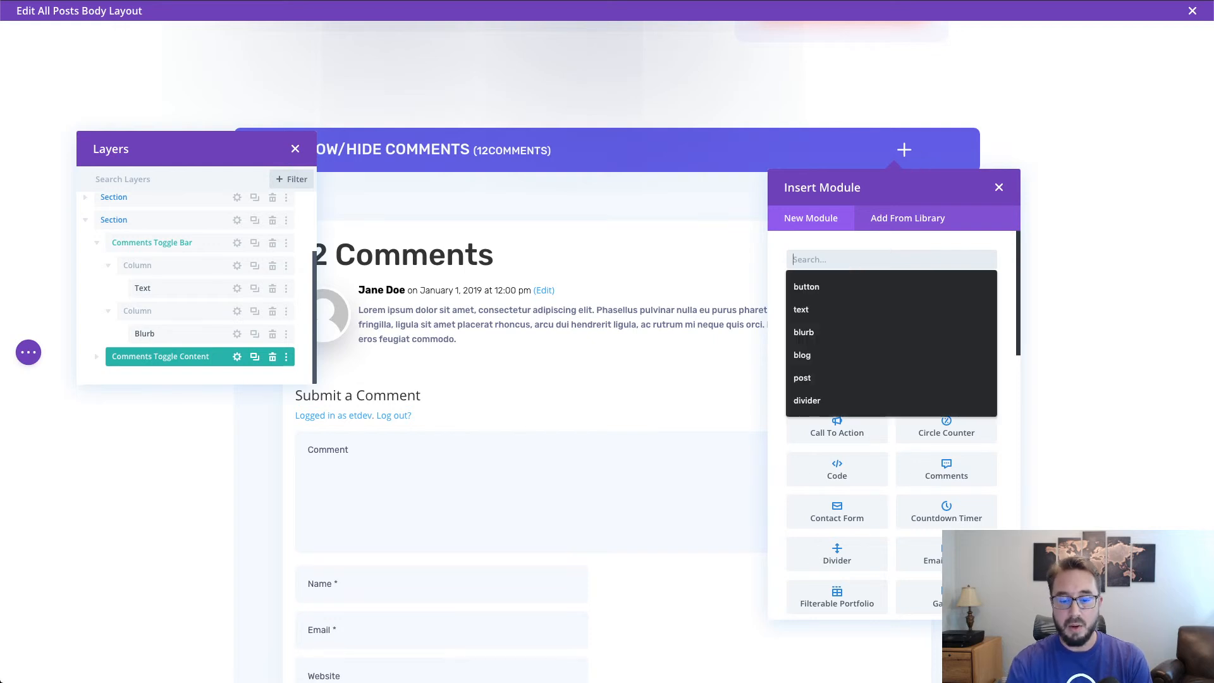
type("code")
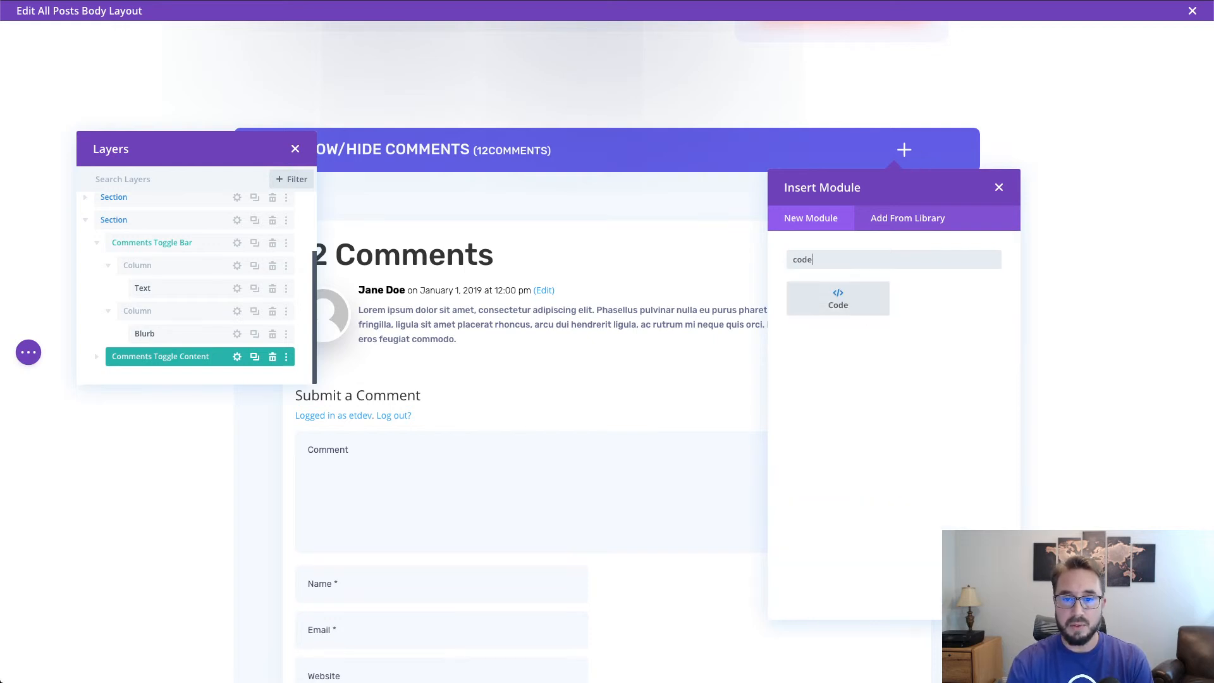
left_click(838, 300)
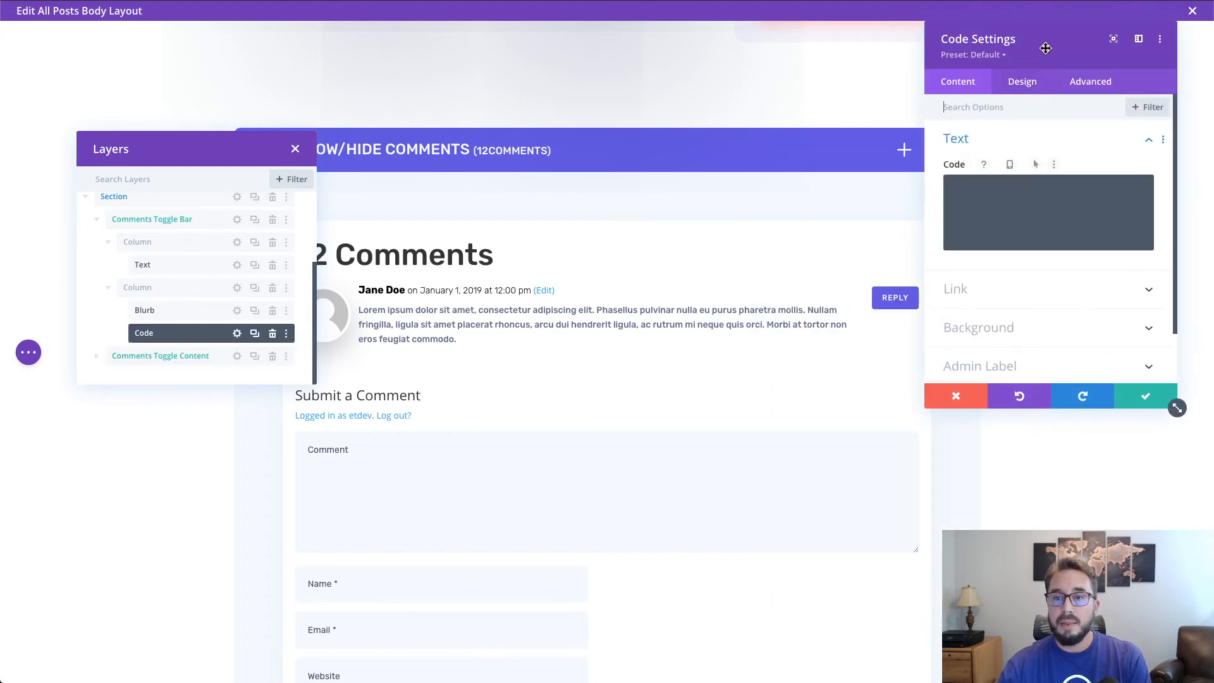
left_click_drag(1047, 49, 462, 75)
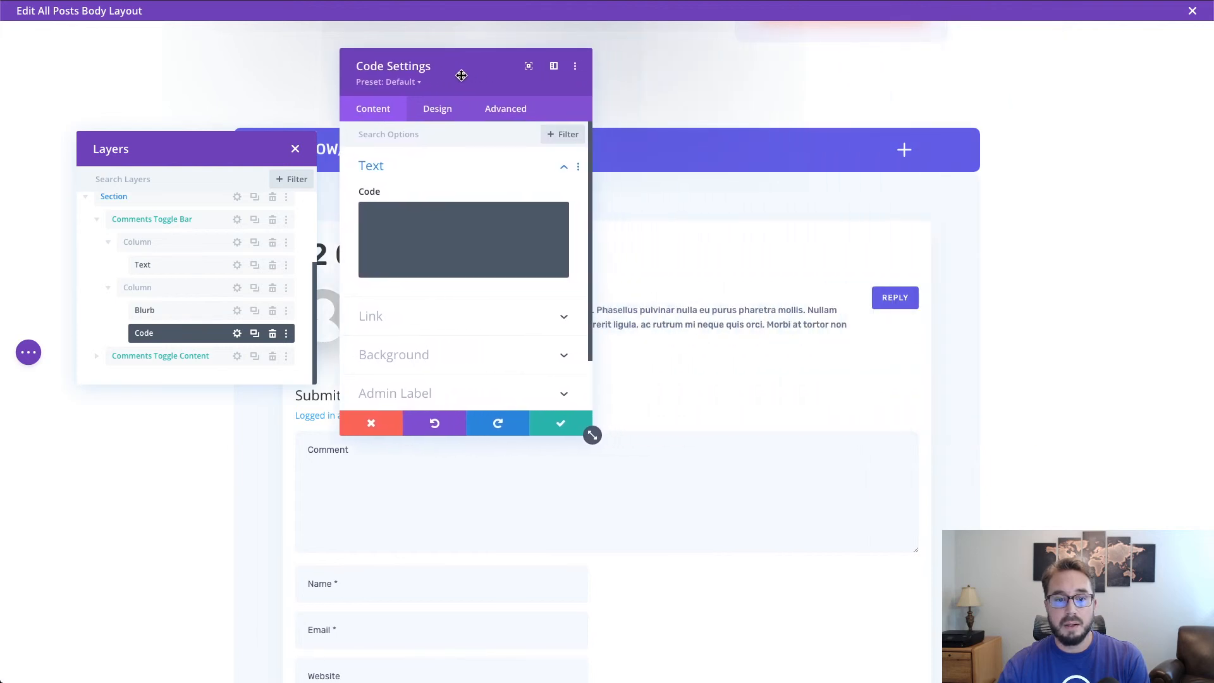
left_click_drag(592, 435, 883, 487)
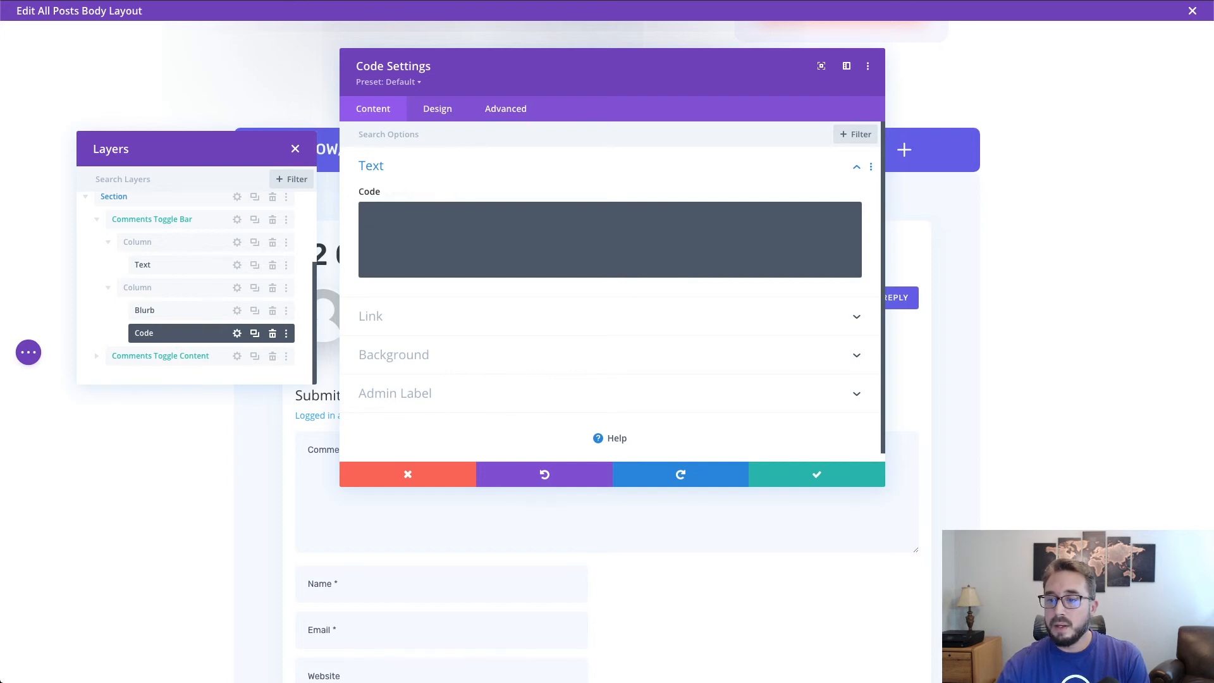
- Enter style tags in the Code module and paste the toggle CSS inside: 300ms icon transition, 45deg rotation when open, initially hidden content, pointer cursor
left_click(606, 218)
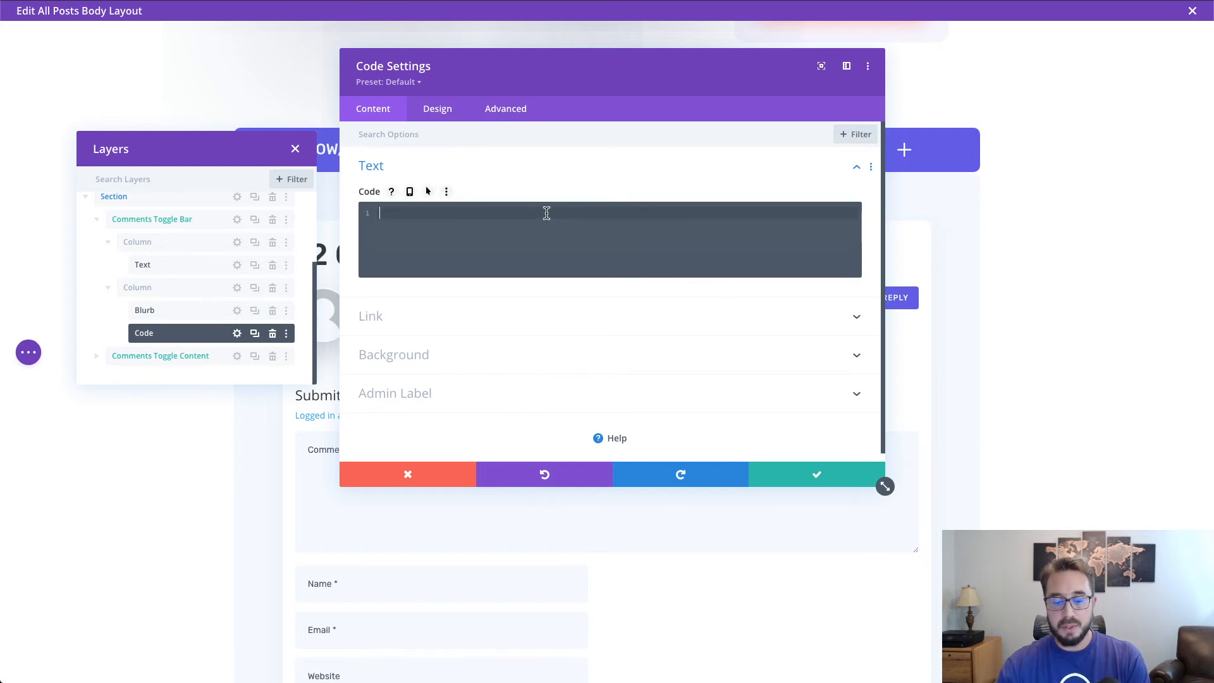
type("<style")
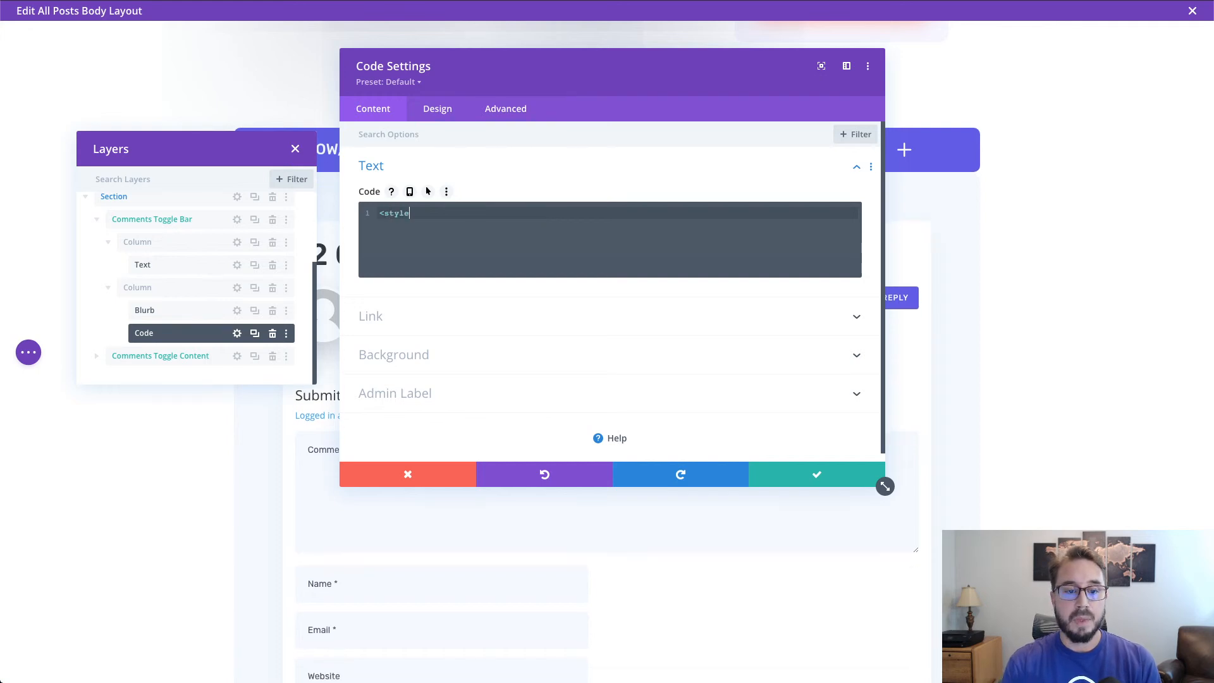
type(">")
key("Return")
key("Return")
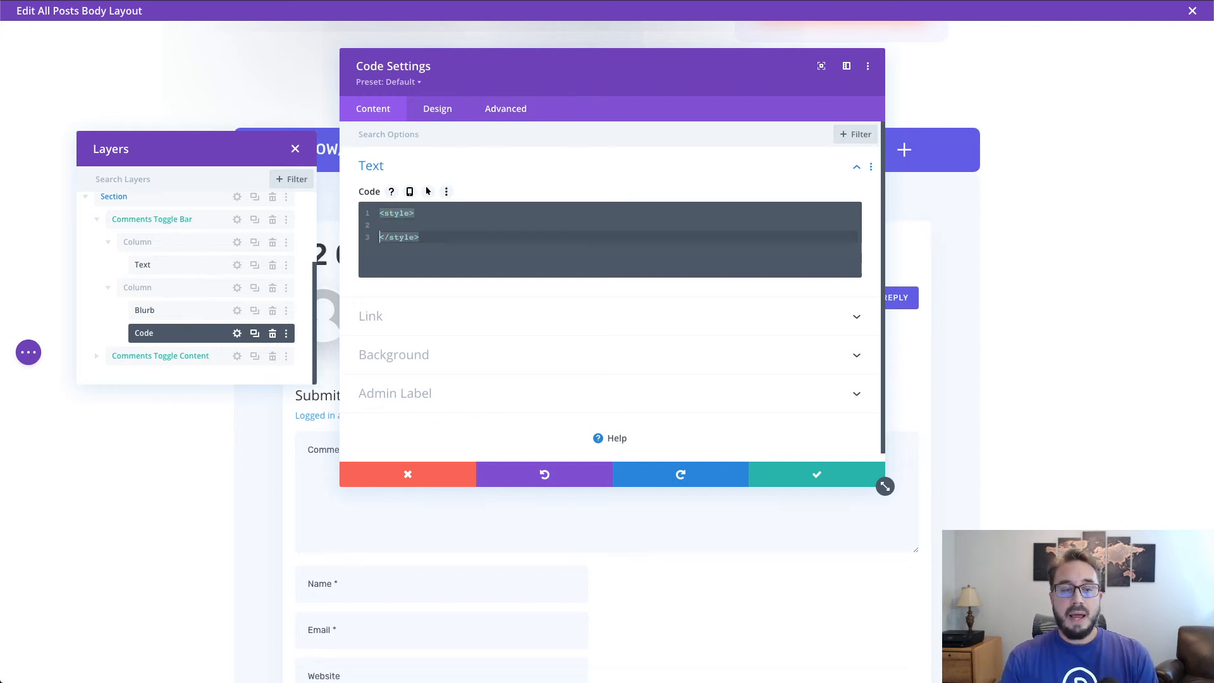
left_click(493, 223)
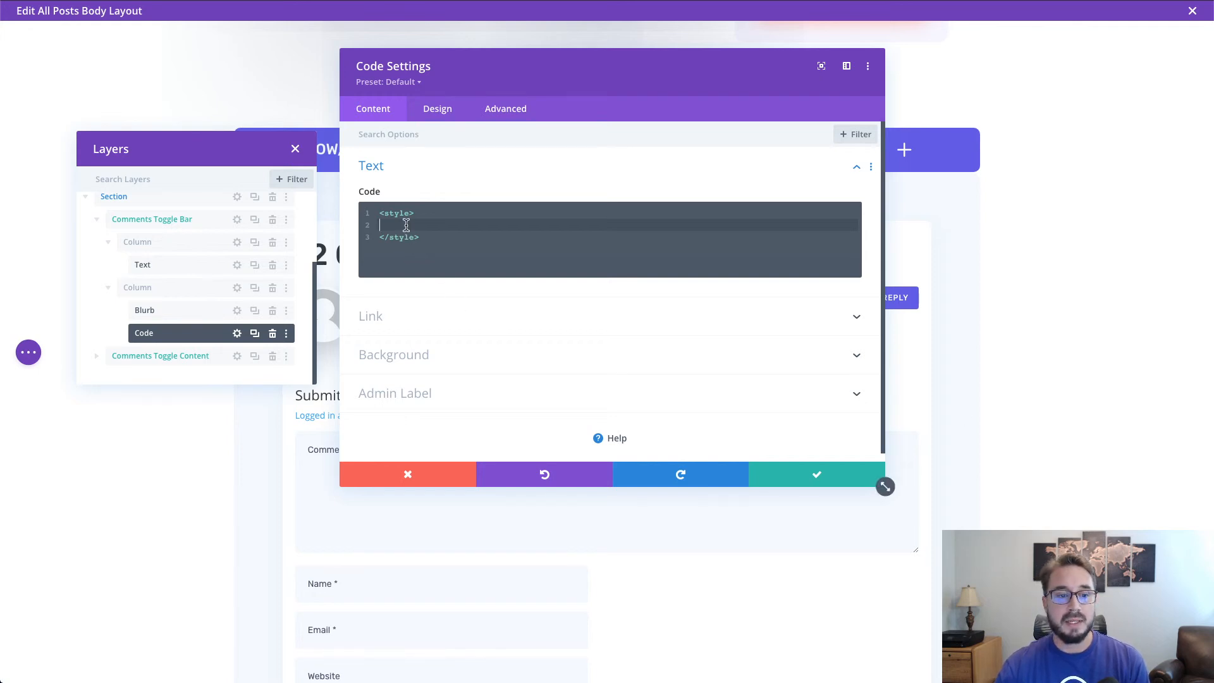
key("ctrl+v")
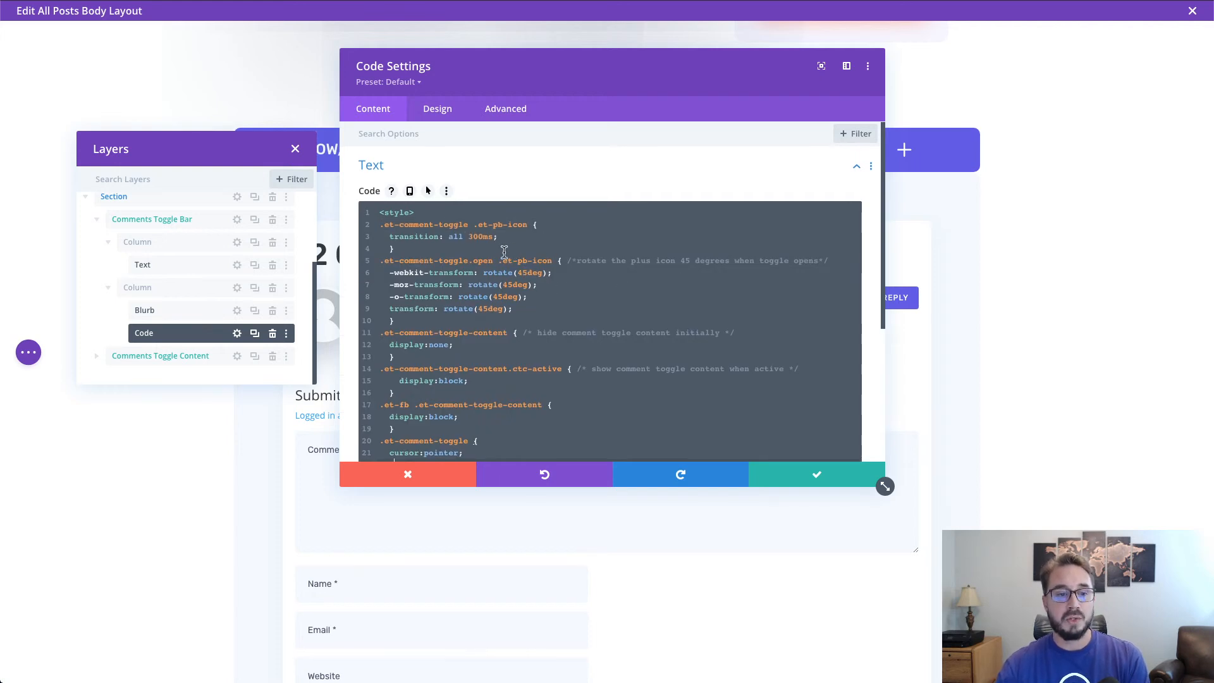
left_click(427, 214)
scroll(503, 266, "down", 1)
scroll(503, 269, "down", 3)
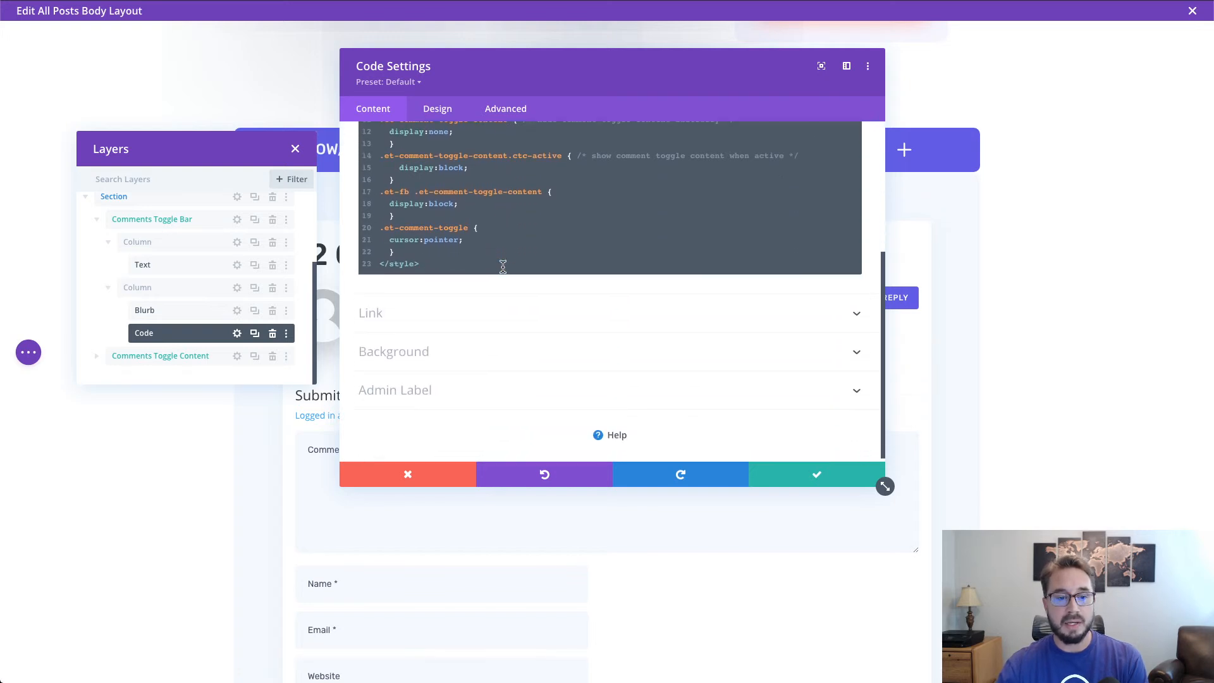
scroll(503, 266, "up", 3)
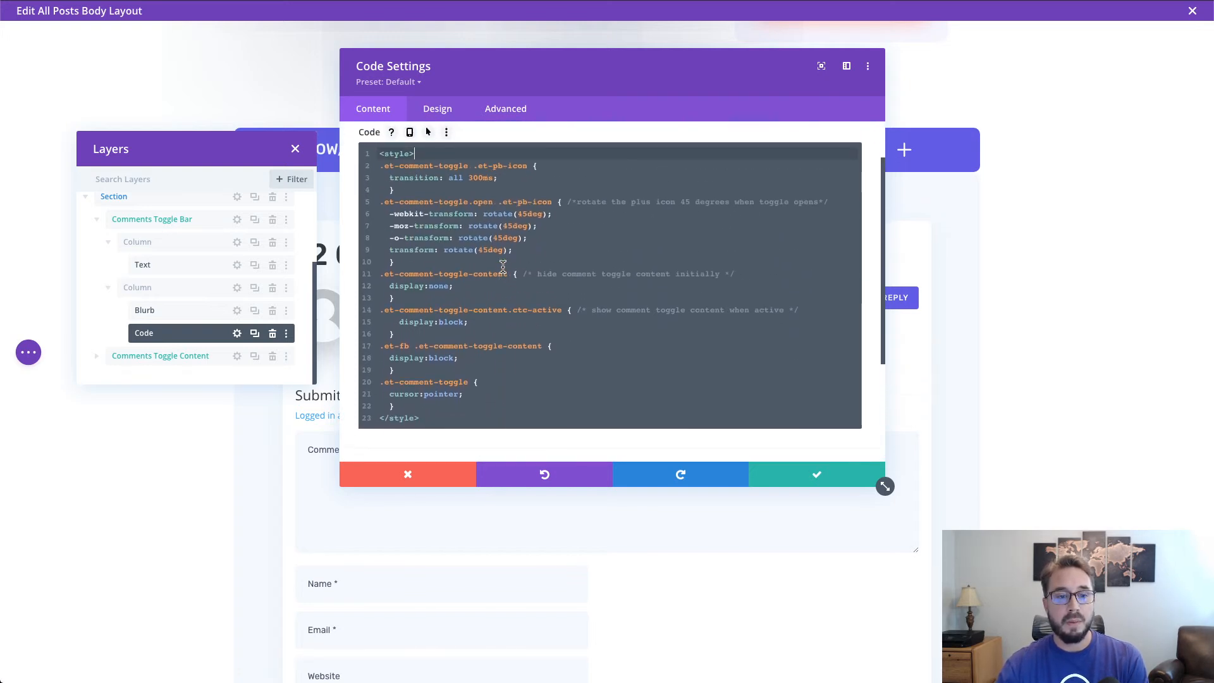
- Add an opening and a closing script tag below the closing style tag, leaving a blank line between the two blocks
scroll(503, 266, "down", 1)
left_click(471, 395)
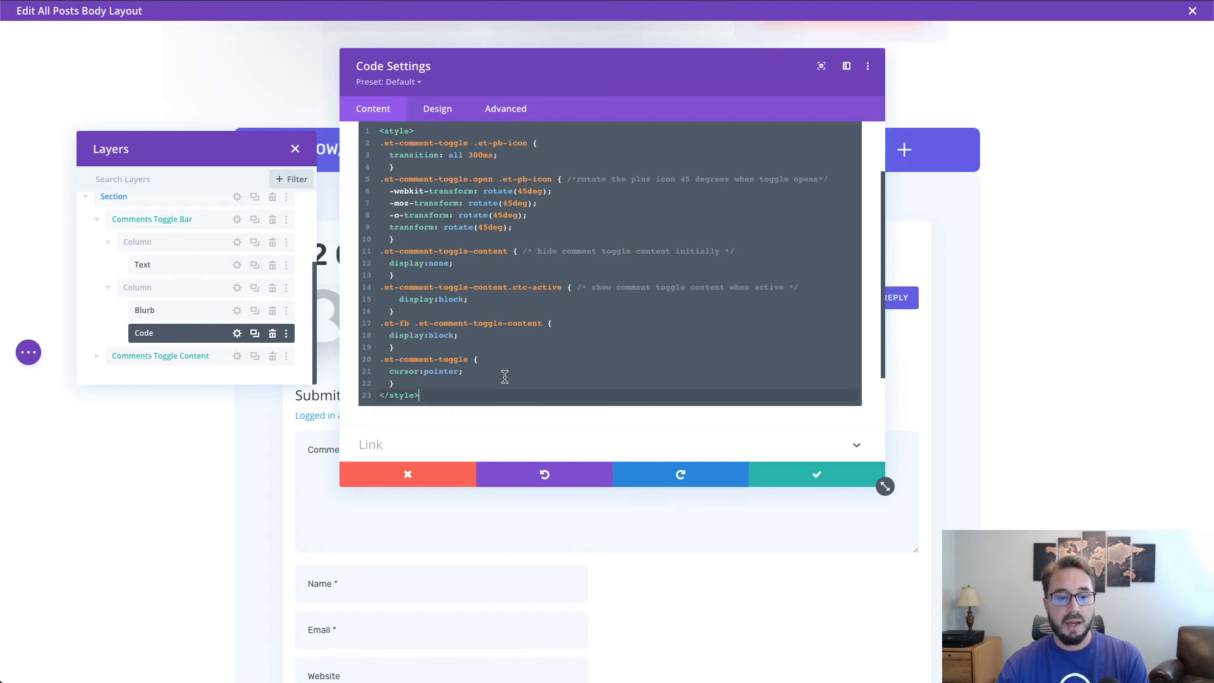
key("Return")
key("Return")
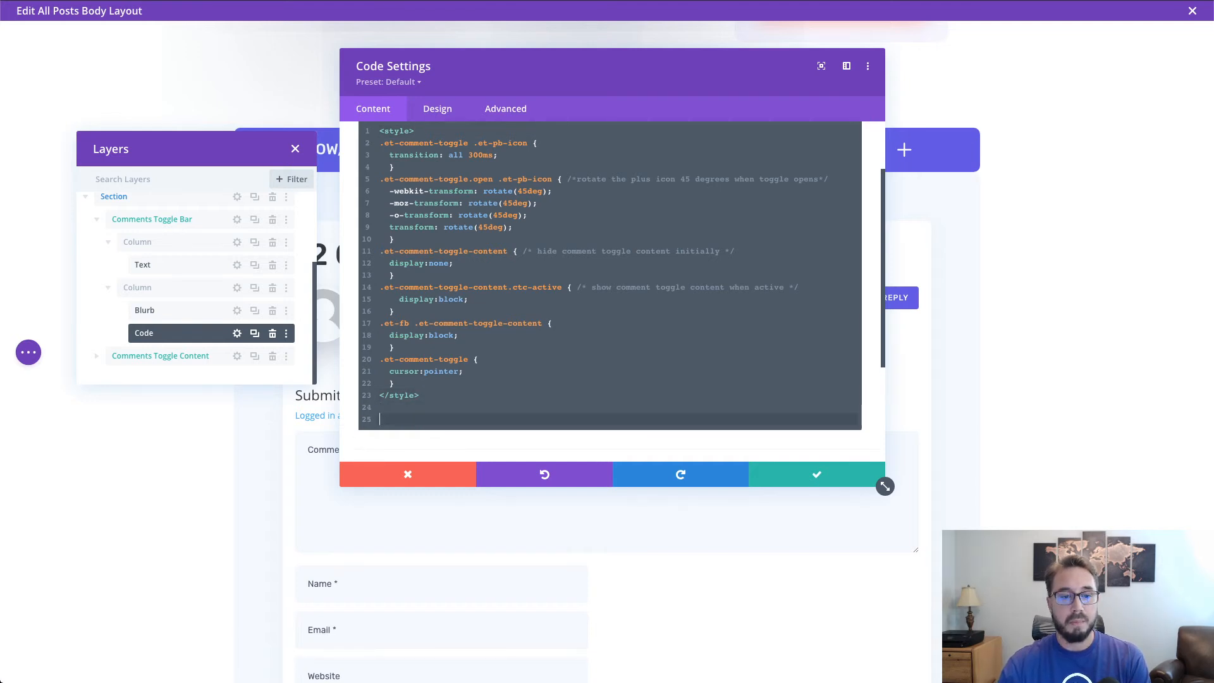
scroll(545, 330, "down", 3)
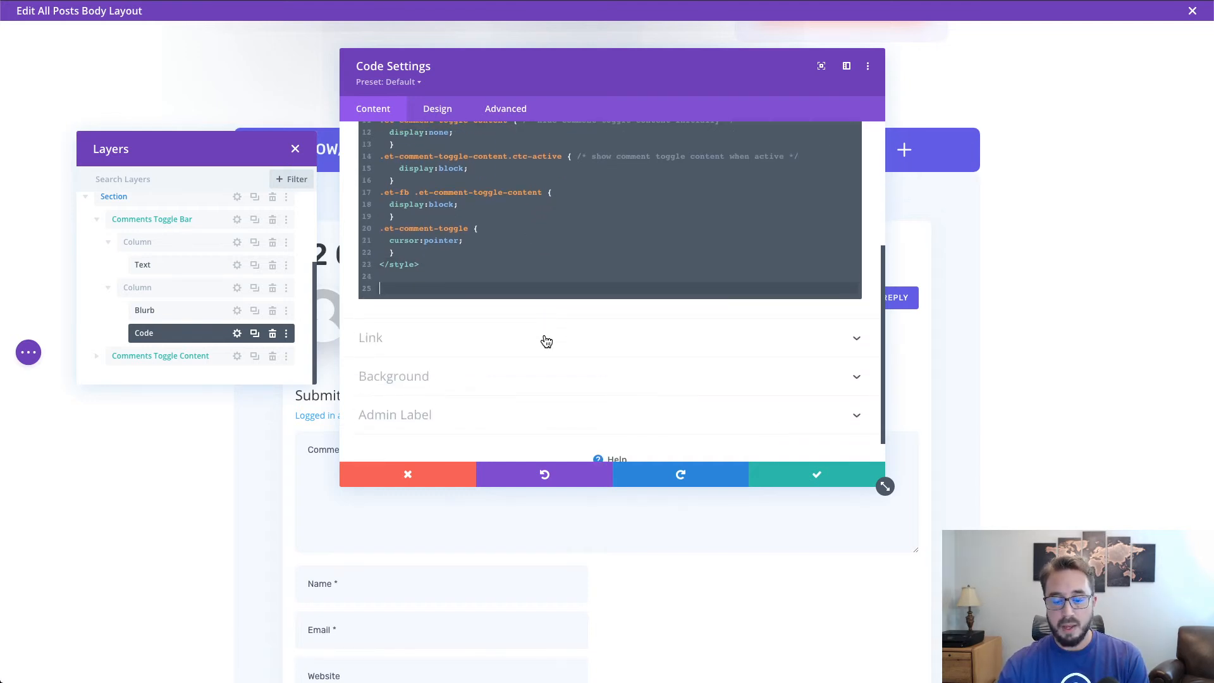
type("<scri")
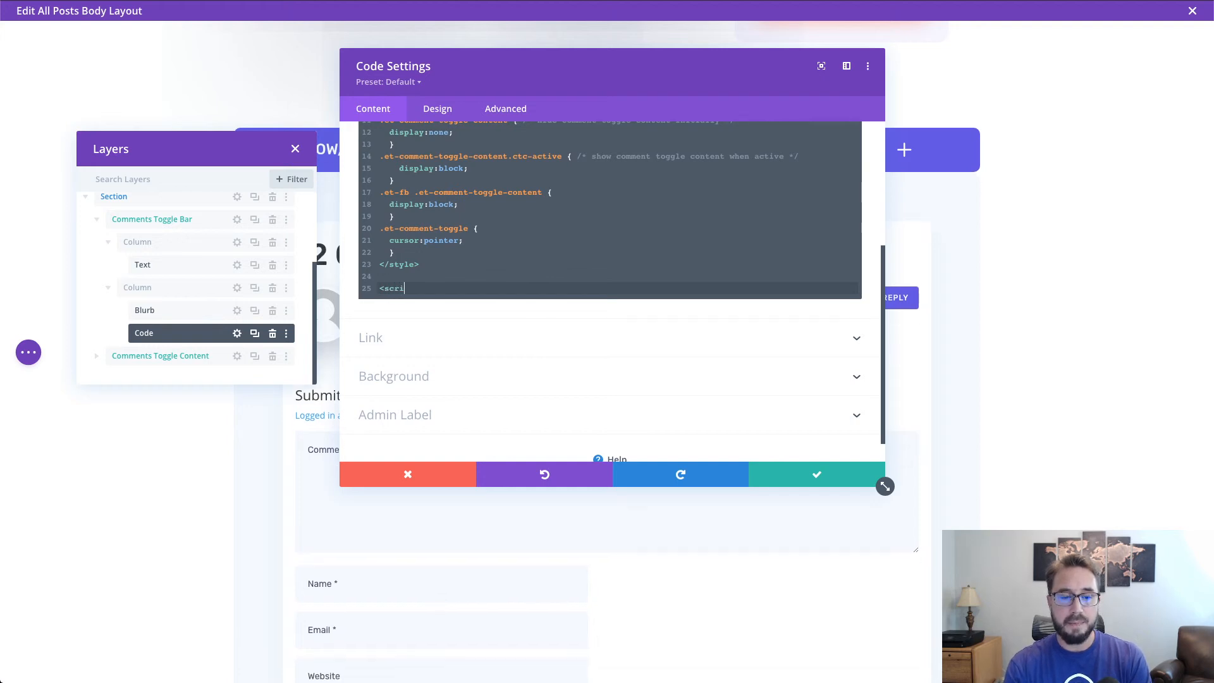
type("pt>")
key("Return")
key("Return")
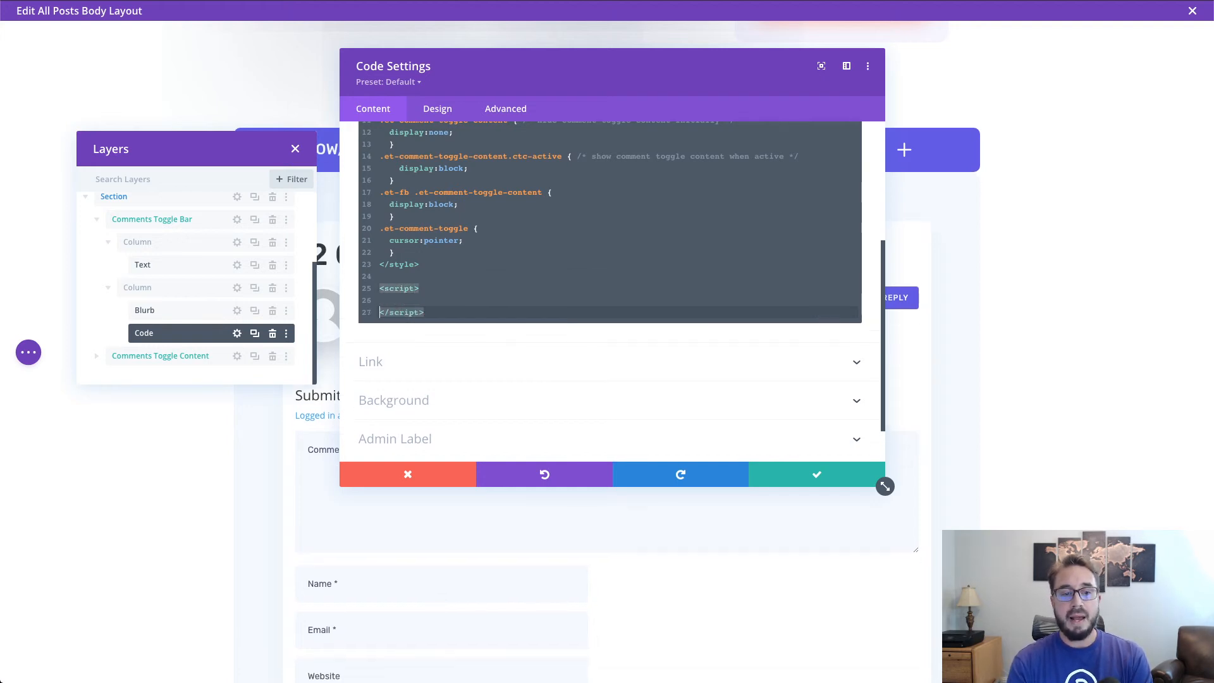
left_click(406, 301)
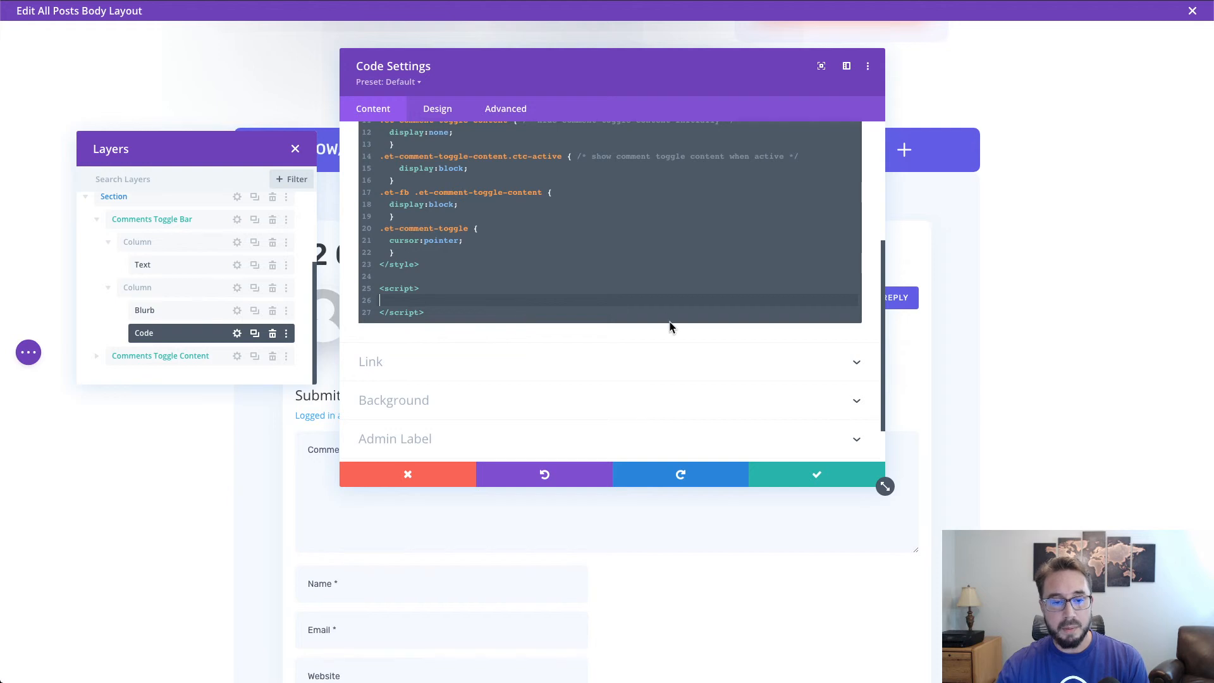
key("ctrl+v")
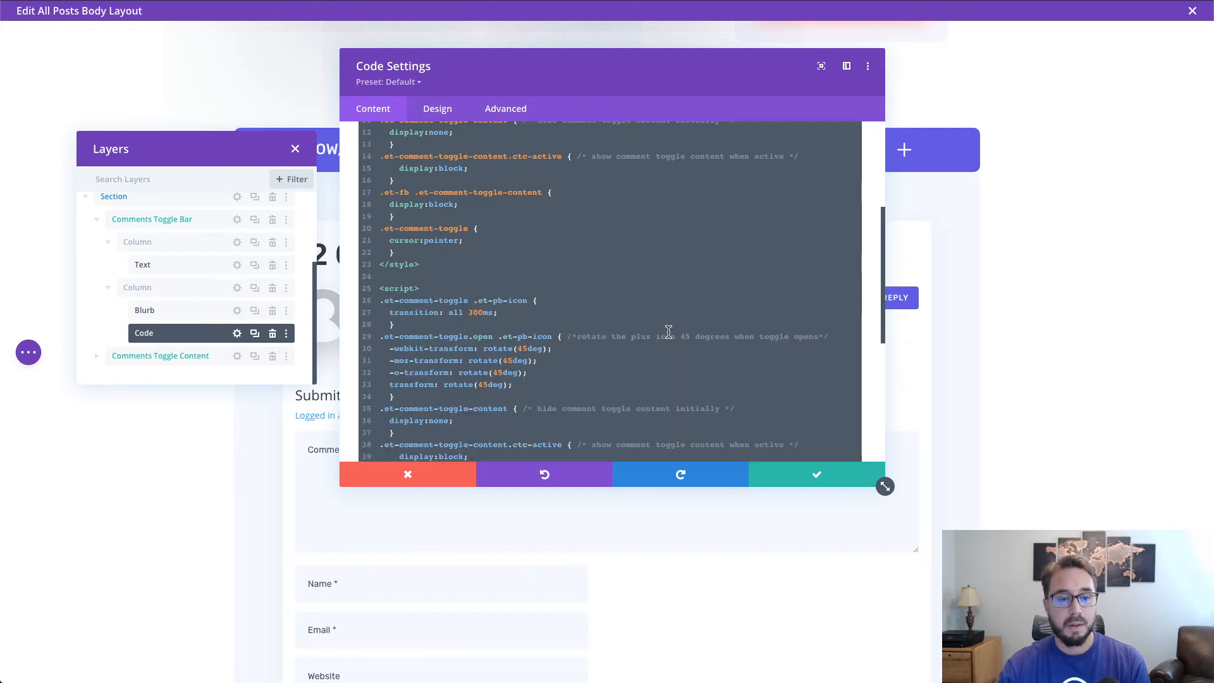
key("ctrl+z")
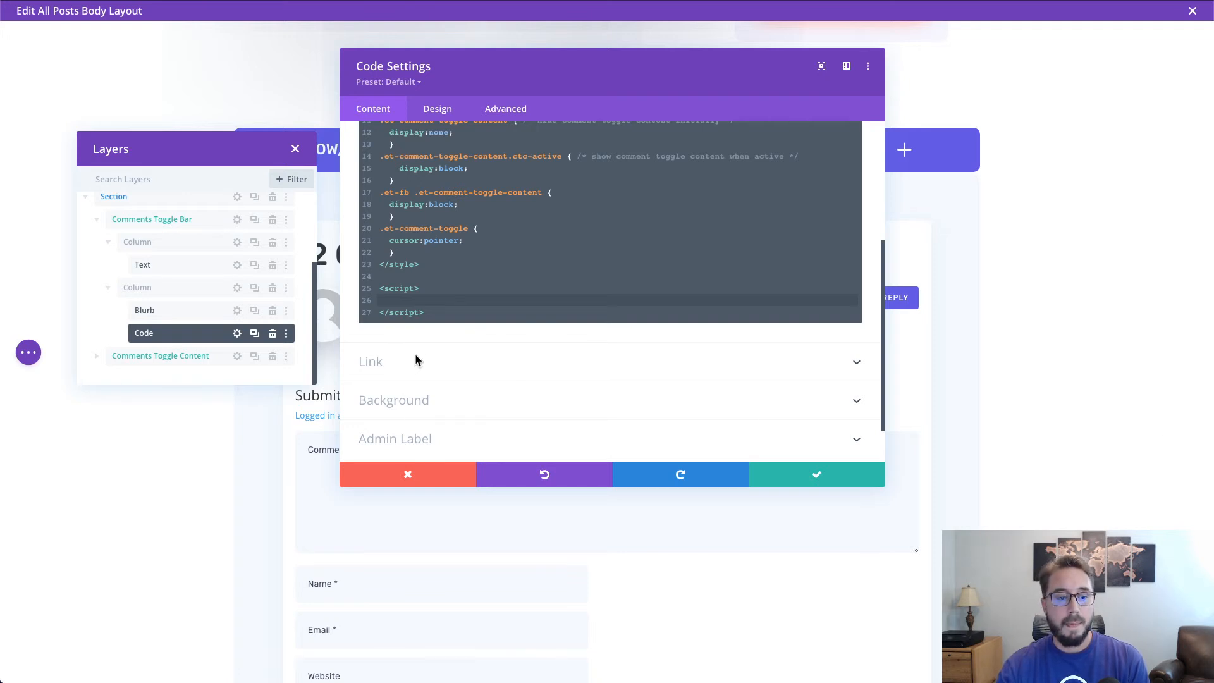
- Paste the comment toggle JavaScript between the script tags, from the isStorageAvailable function through the jQuery document-ready block
left_click(408, 301)
key("ctrl+v")
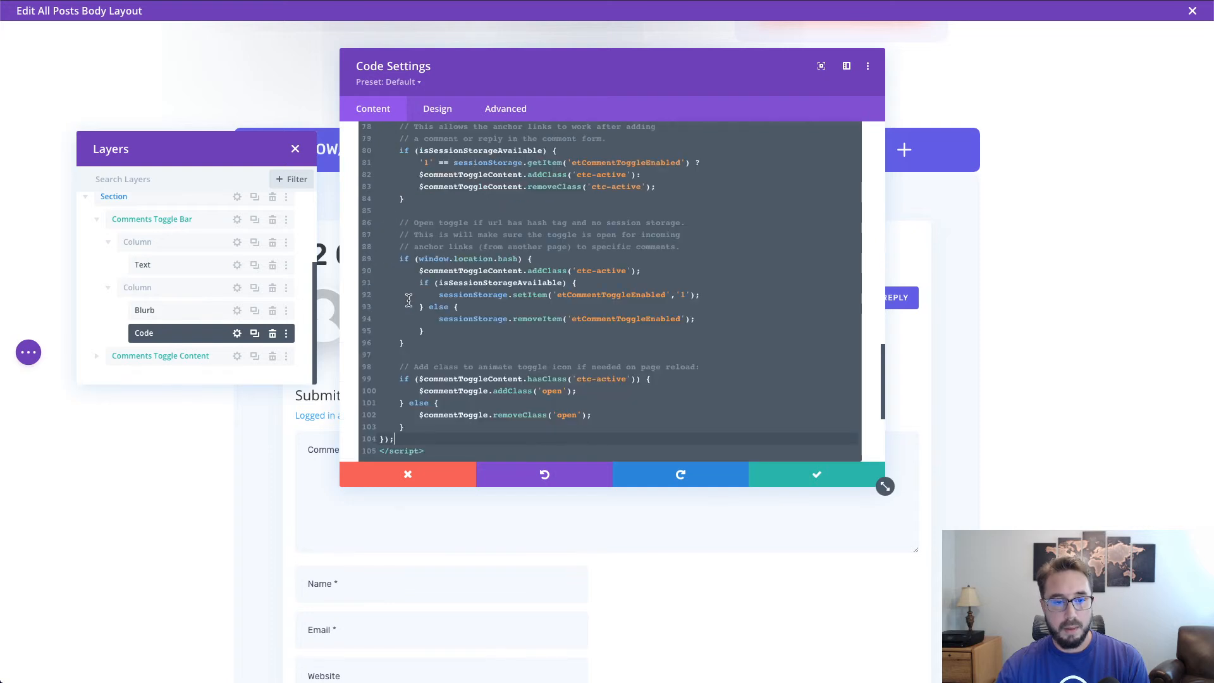
- Examine the pasted script's storage check and the jQuery code that toggles the comments content and the icon class
scroll(481, 316, "up", 10)
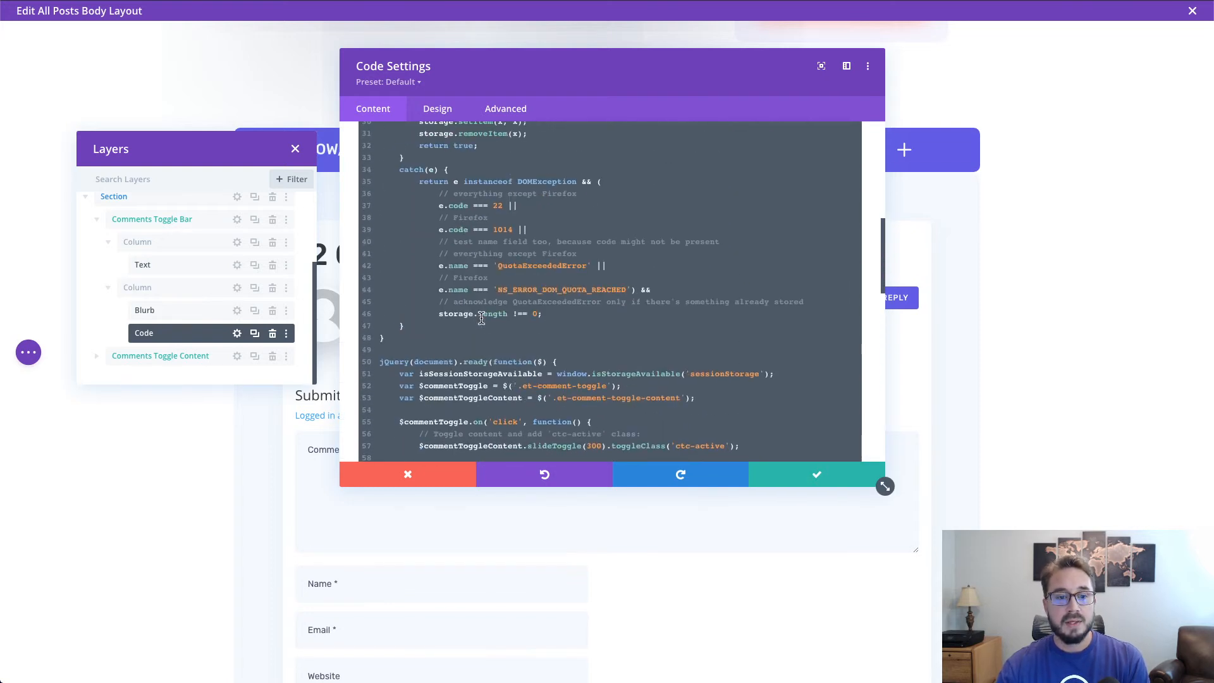
scroll(481, 320, "up", 4)
scroll(479, 322, "down", 1)
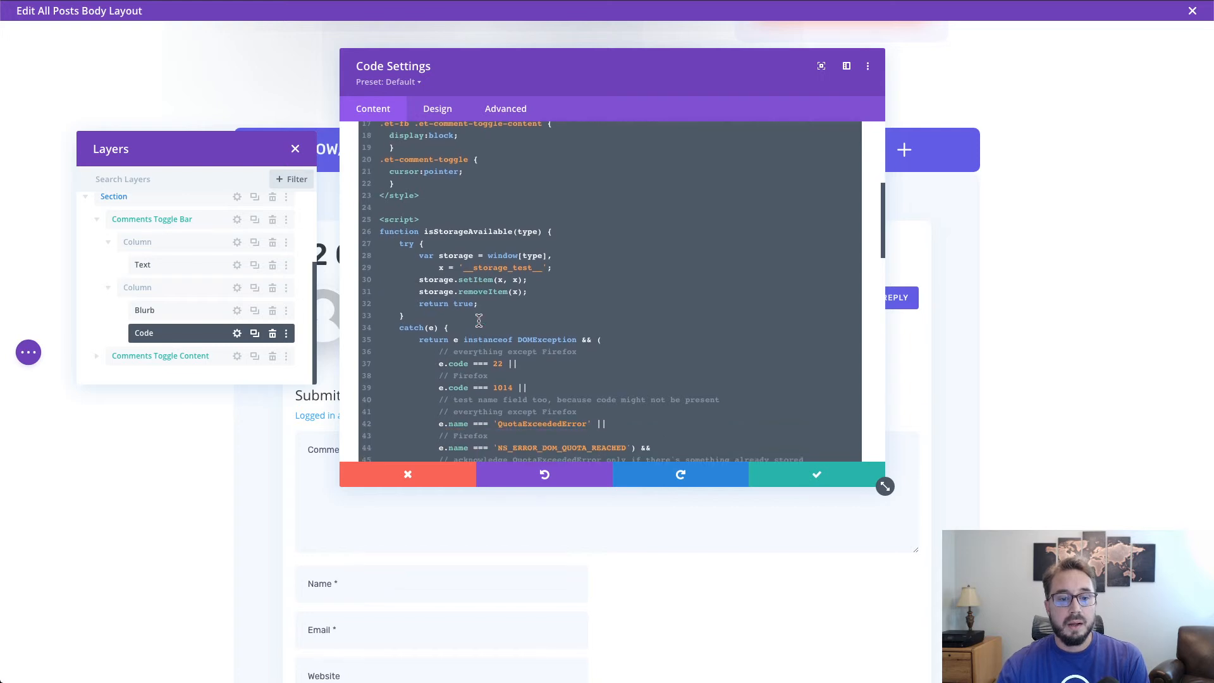
scroll(479, 321, "down", 2)
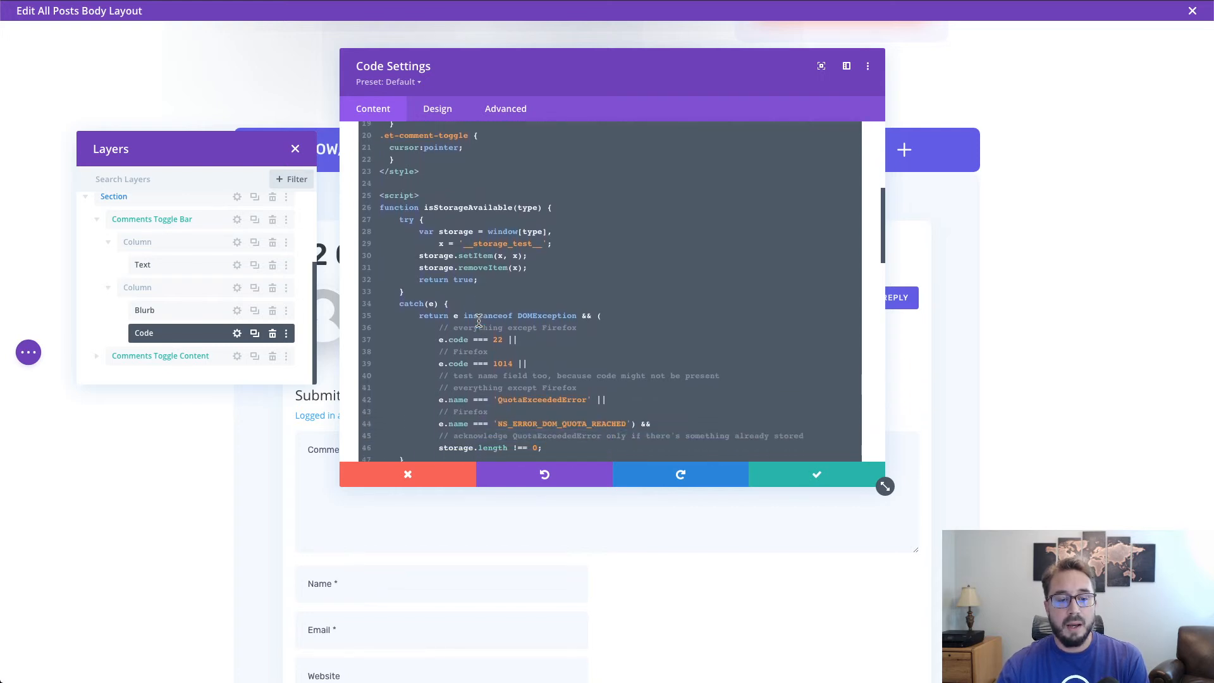
scroll(479, 321, "up", 2)
scroll(479, 321, "down", 5)
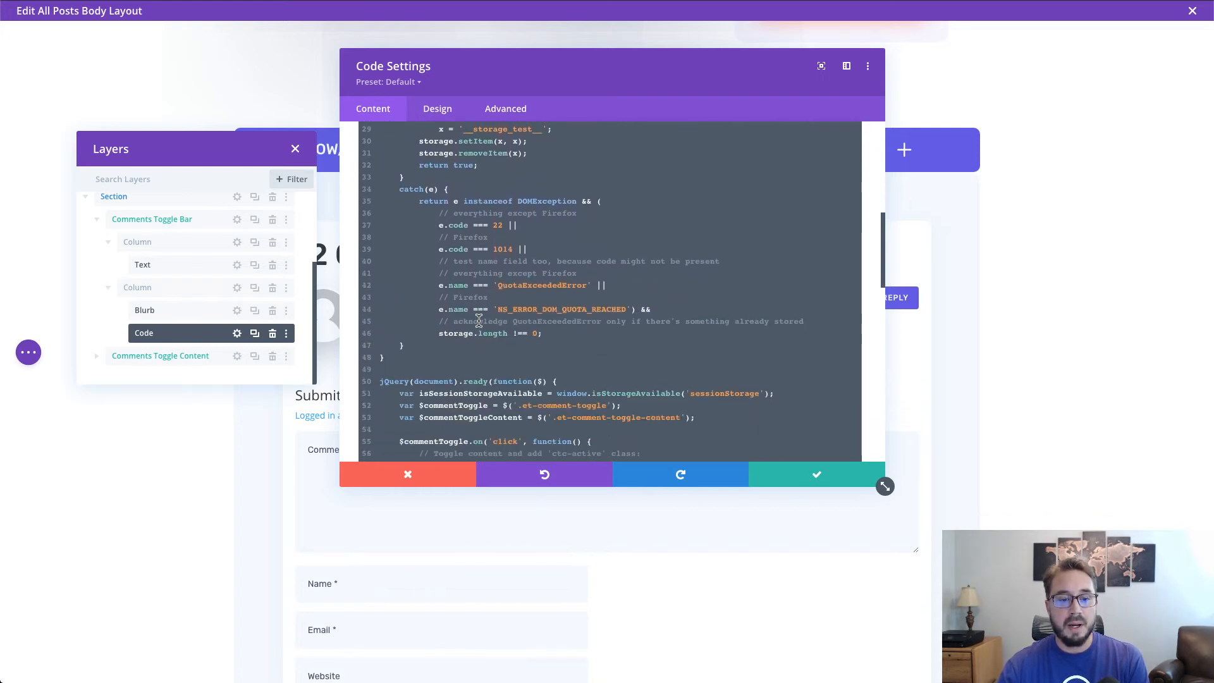
scroll(479, 322, "up", 3)
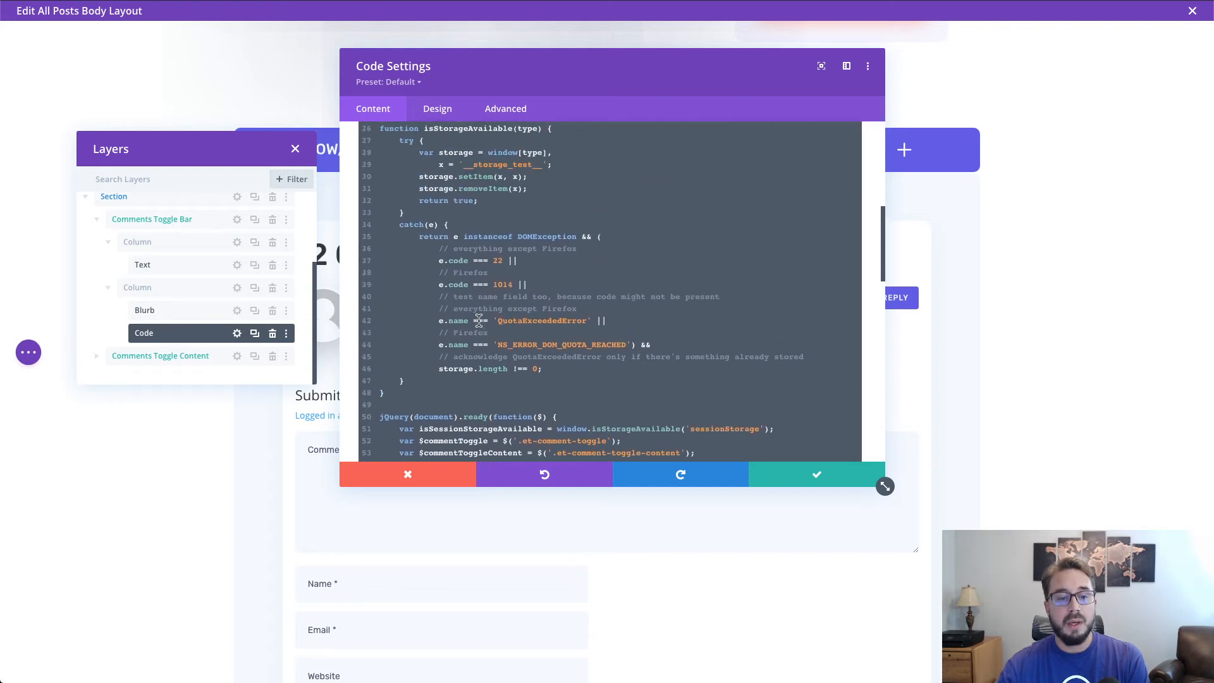
scroll(479, 322, "down", 5)
scroll(479, 321, "down", 8)
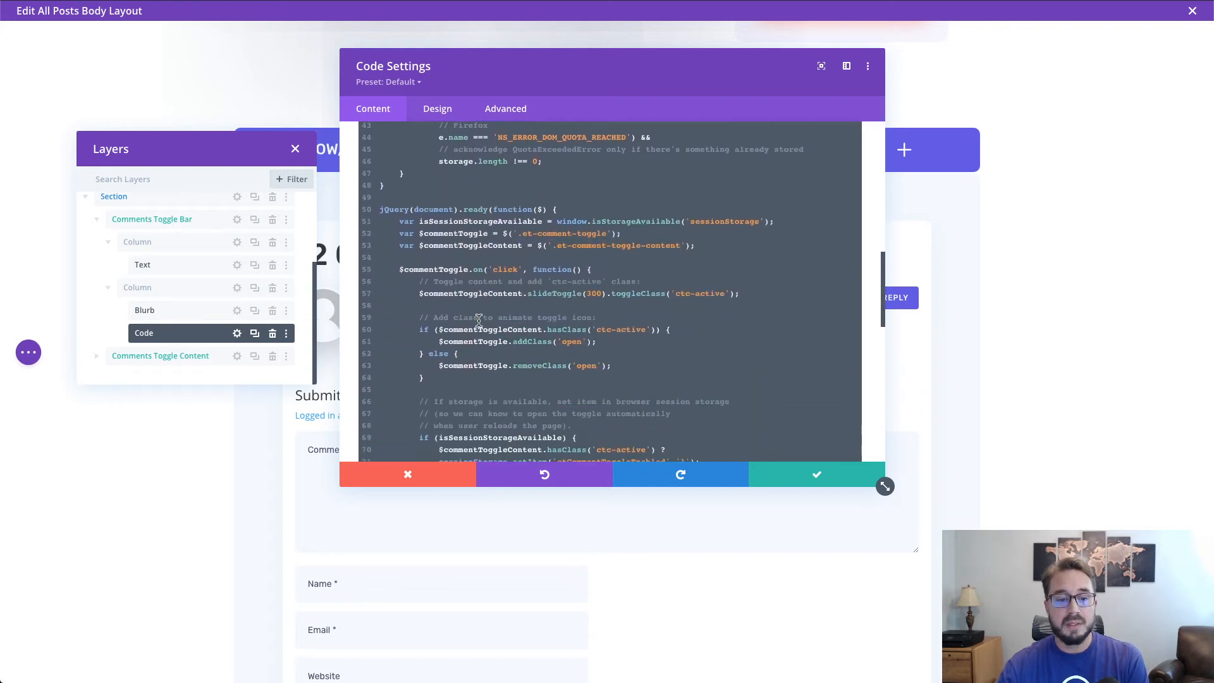
scroll(479, 321, "up", 11)
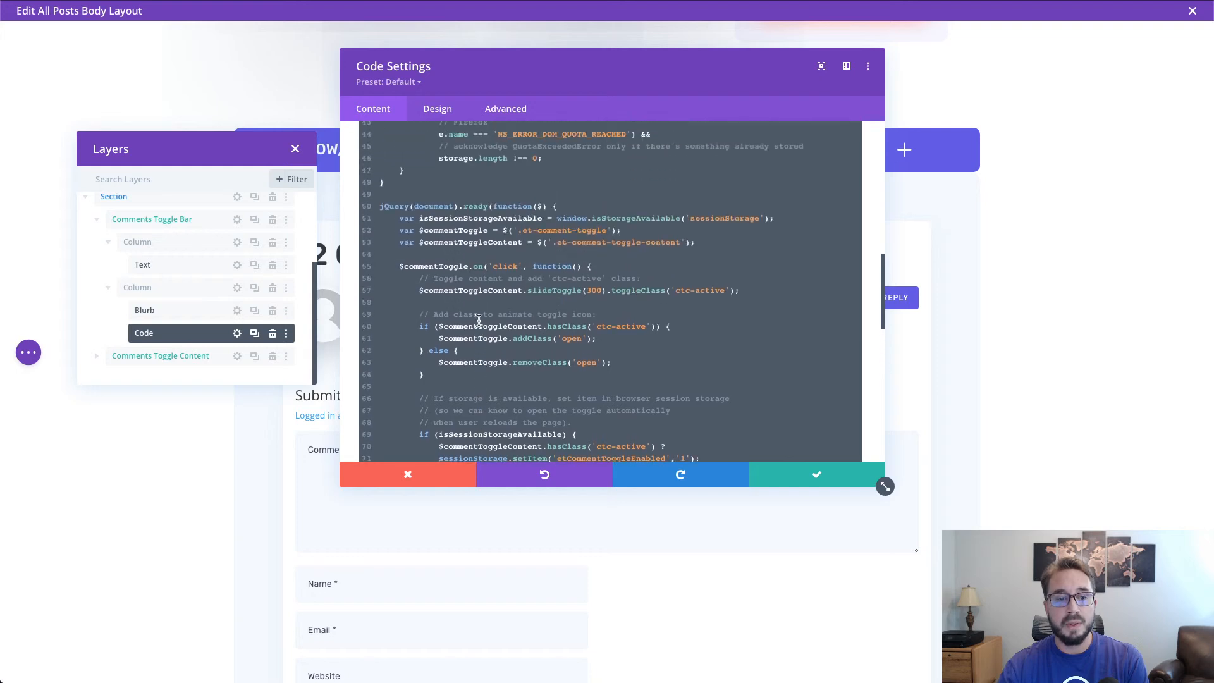
scroll(479, 322, "up", 2)
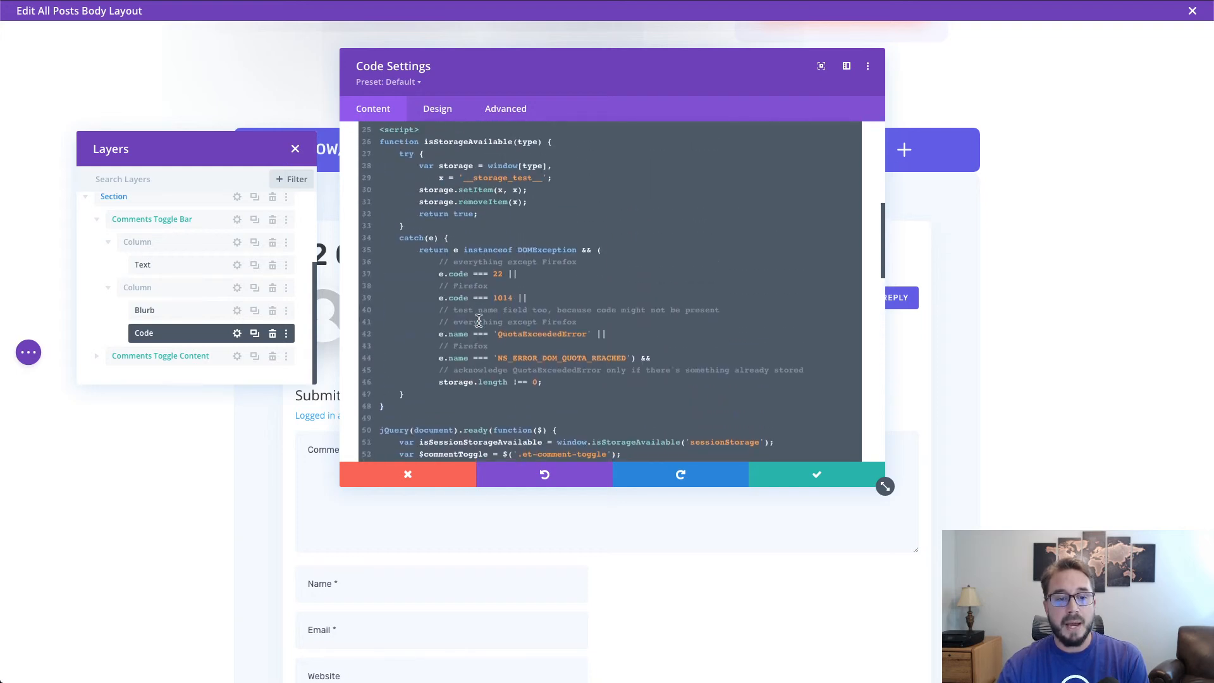
scroll(479, 322, "down", 1)
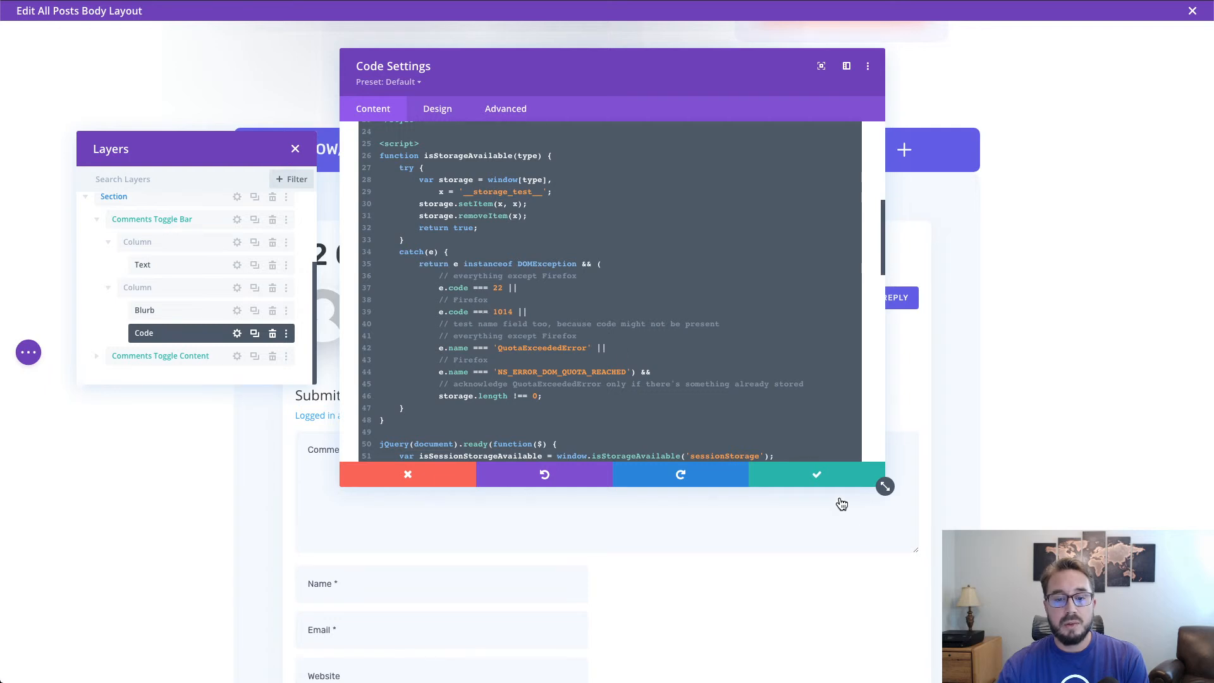
- Save the Code module's settings and save the All Posts body layout
left_click(810, 480)
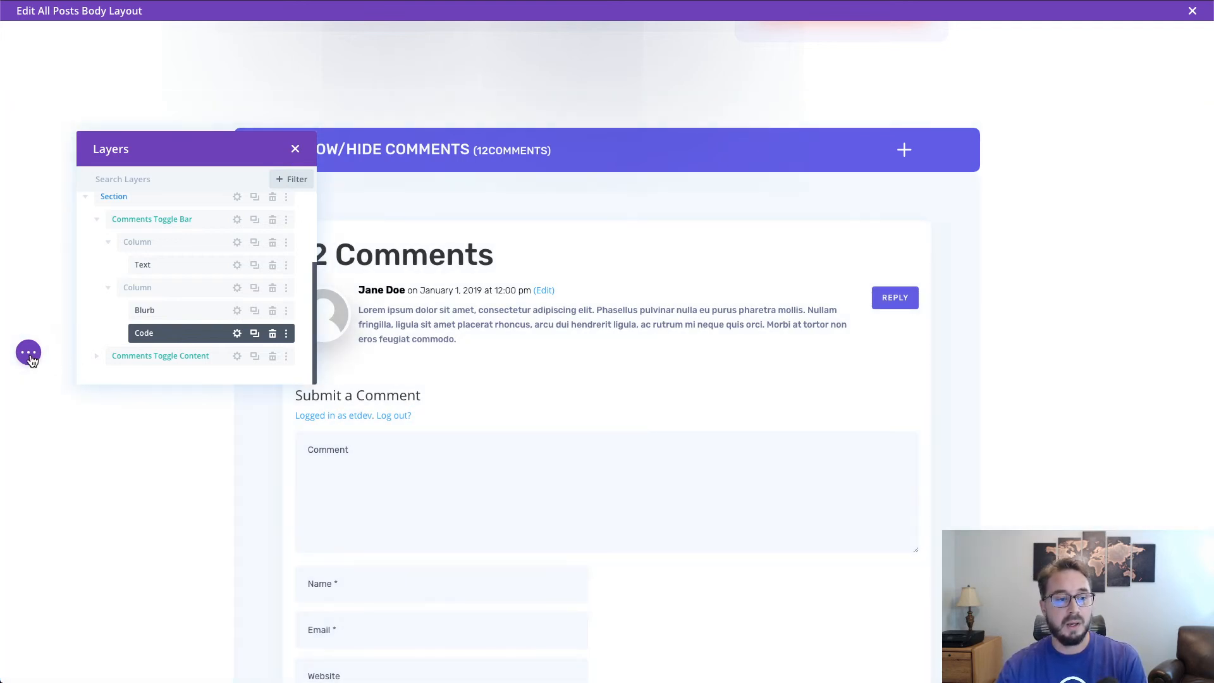
left_click(28, 352)
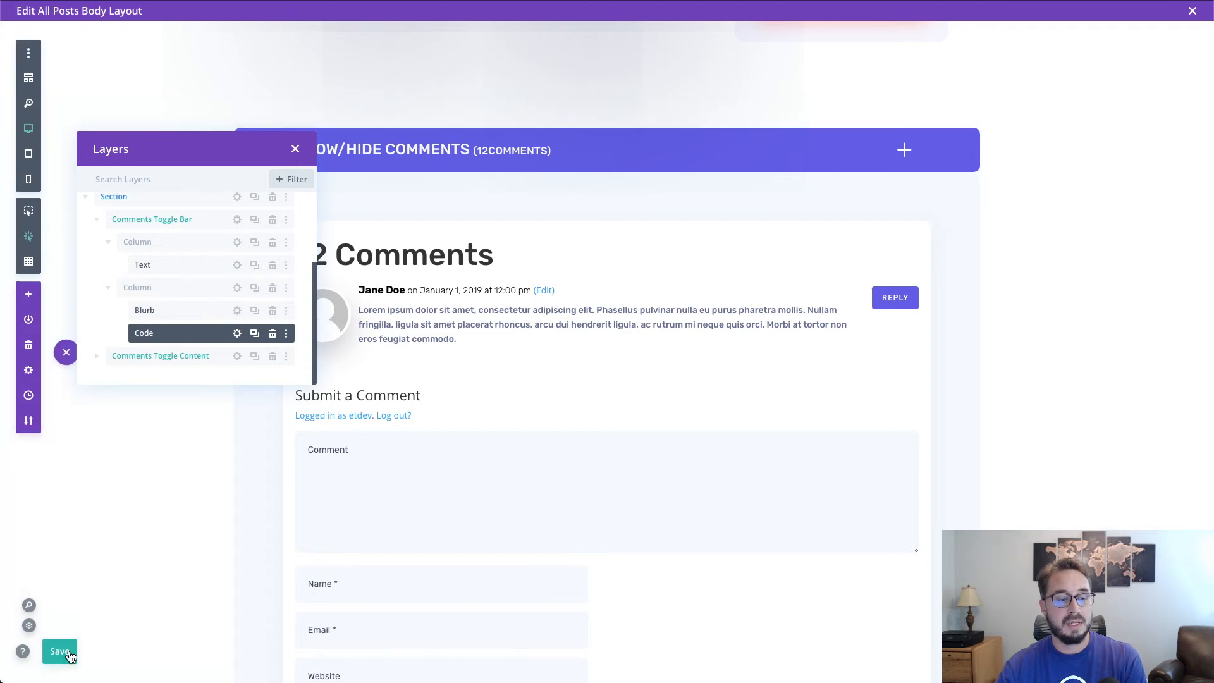
left_click(67, 656)
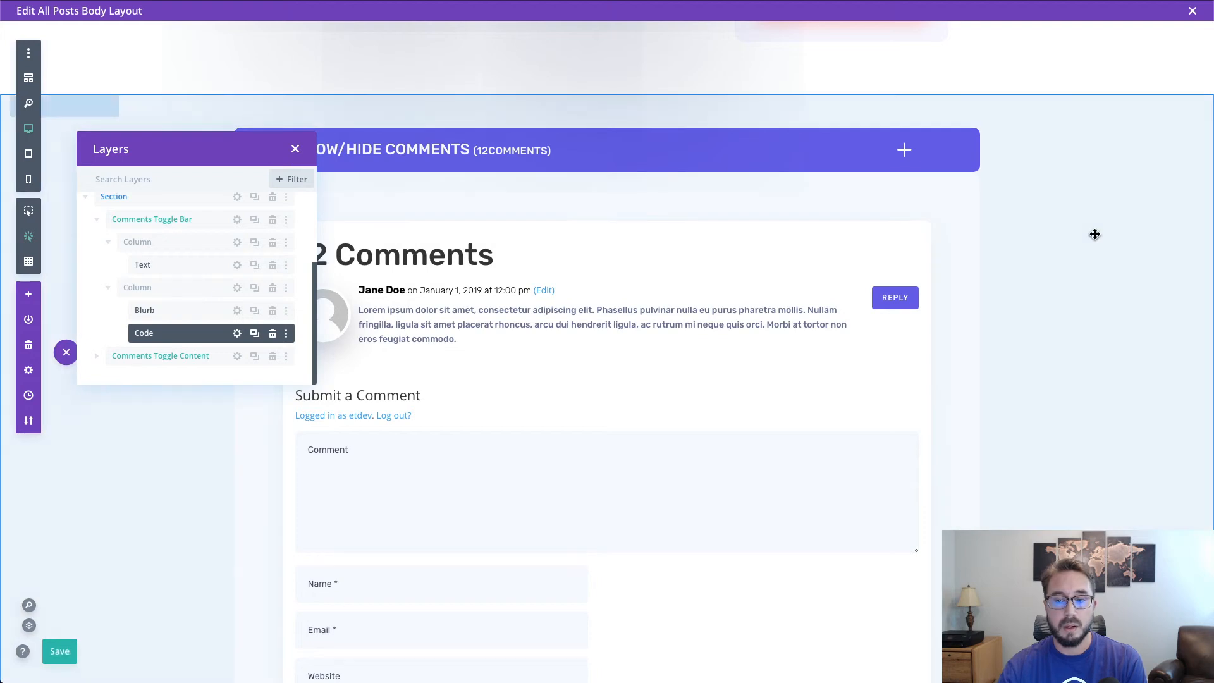
- Exit the All Posts body layout editor and save the Theme Builder changes
left_click(1193, 11)
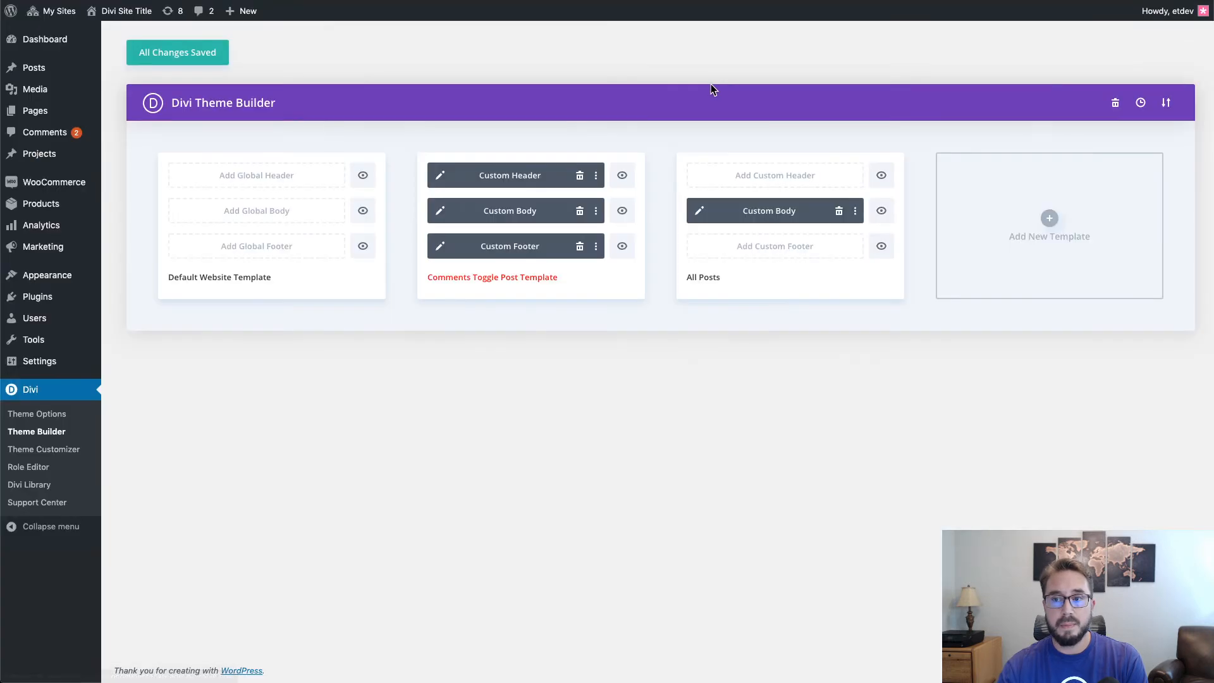
left_click(168, 54)
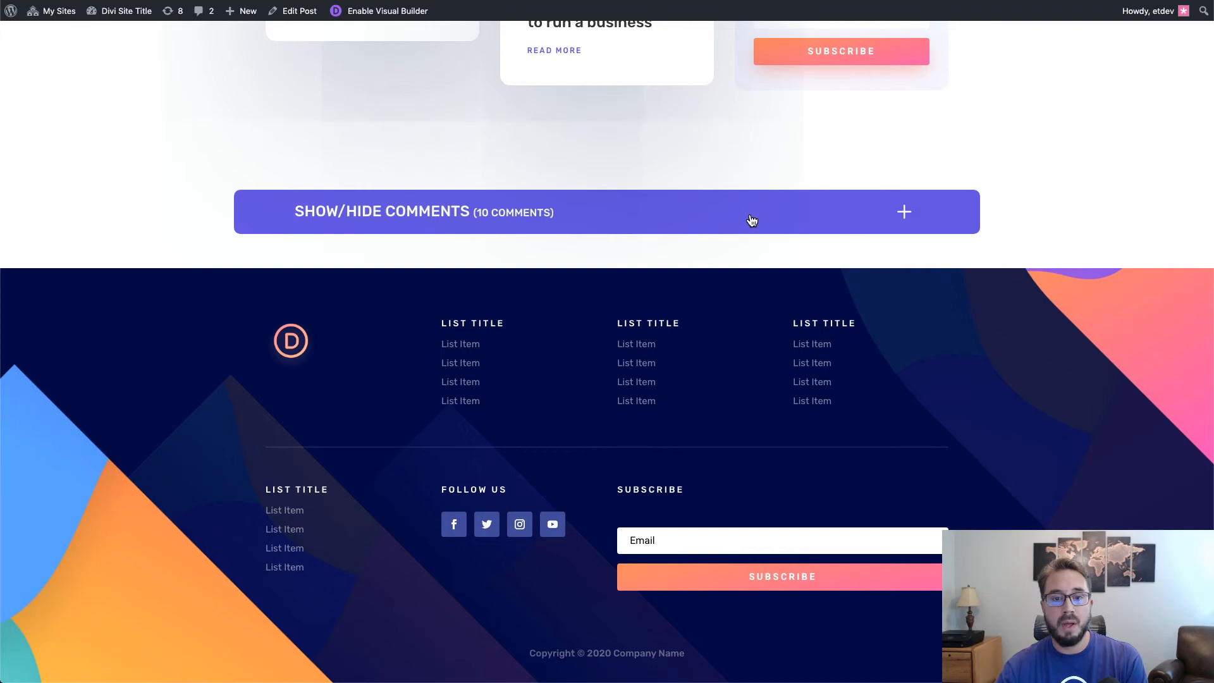
- Reload the live Vestibulum Ante Ipsum Primis post, look through it down to the comment form, and load its address again
scroll(751, 219, "up", 20)
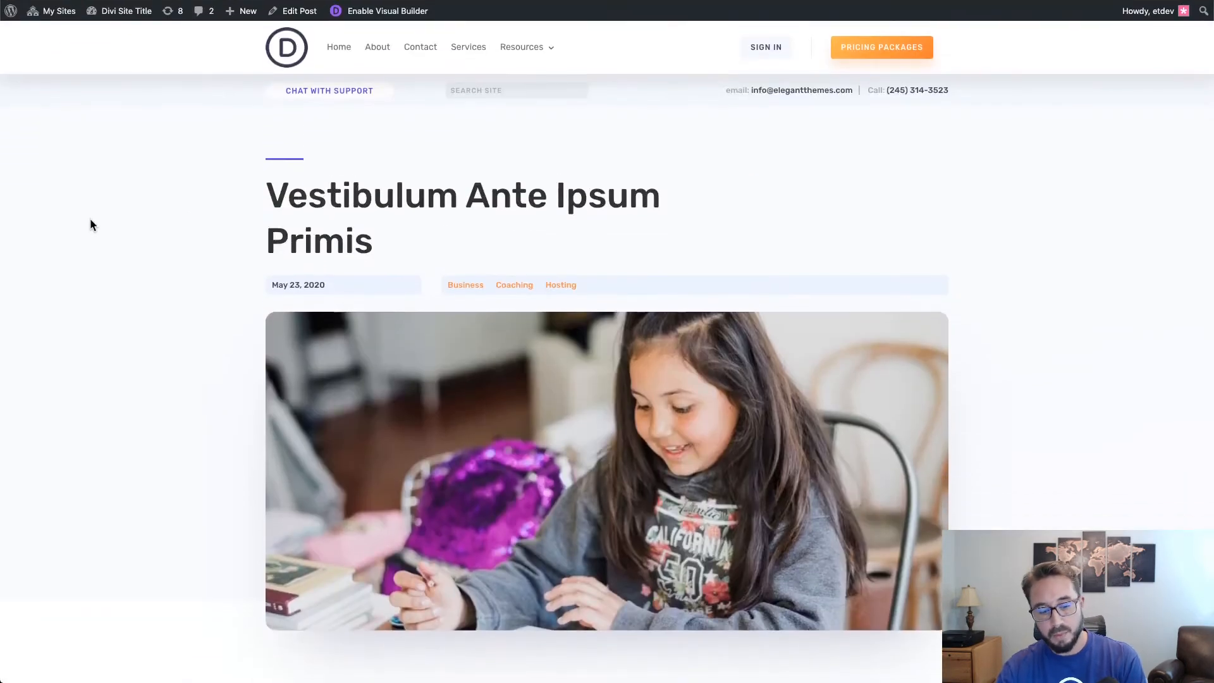
key("super+r")
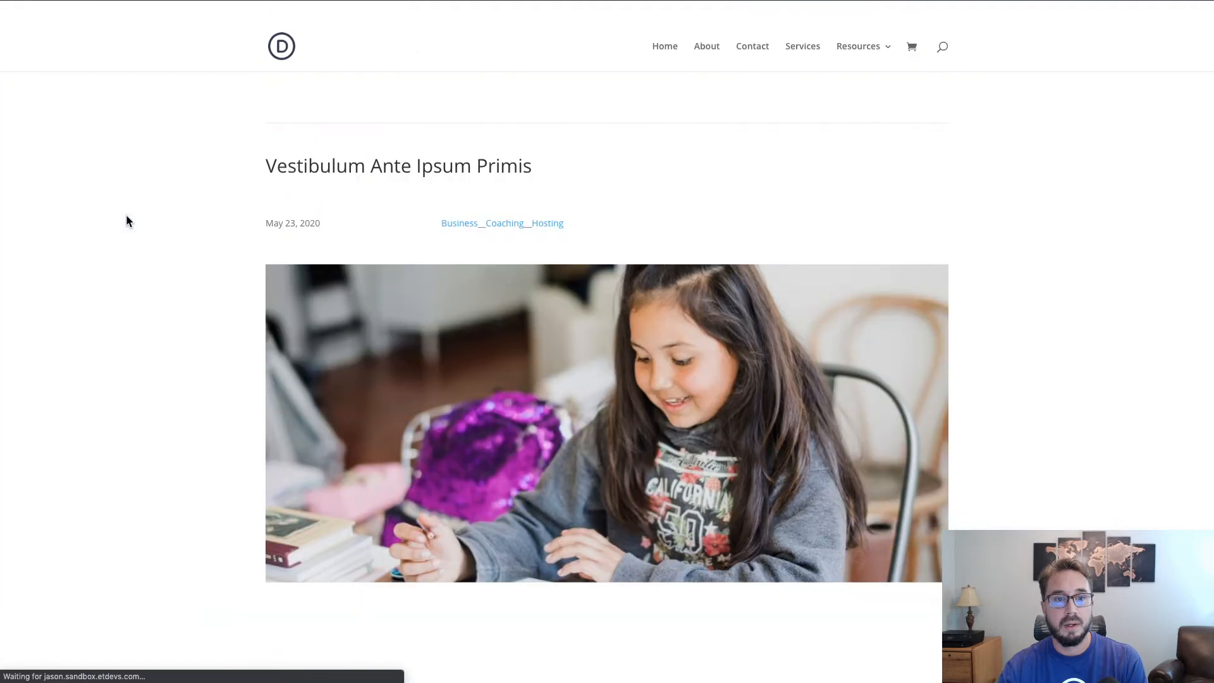
scroll(466, 138, "down", 20)
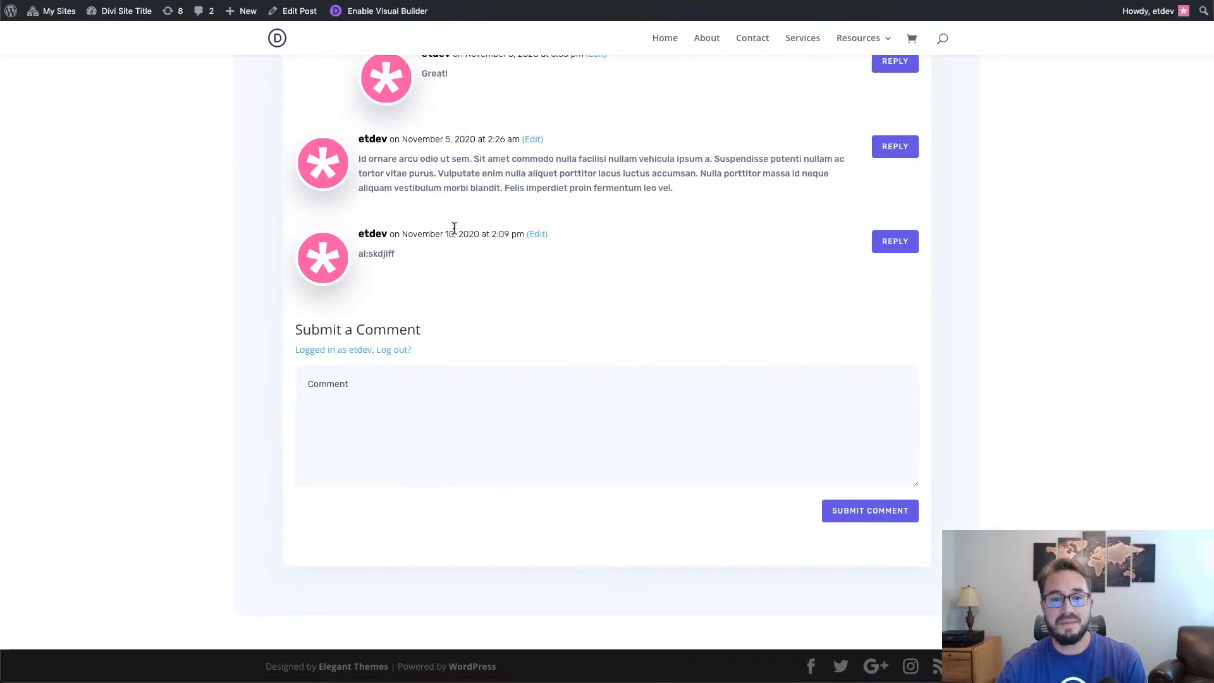
scroll(453, 234, "up", 4)
scroll(453, 233, "up", 20)
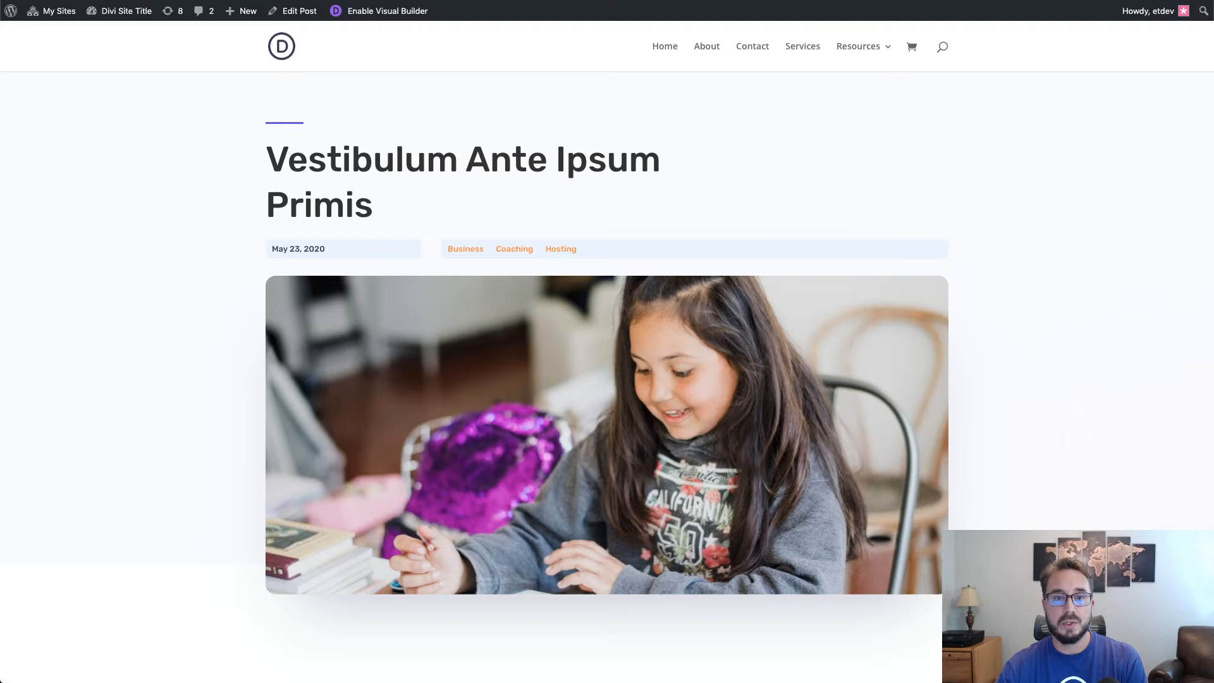
key("BackSpace")
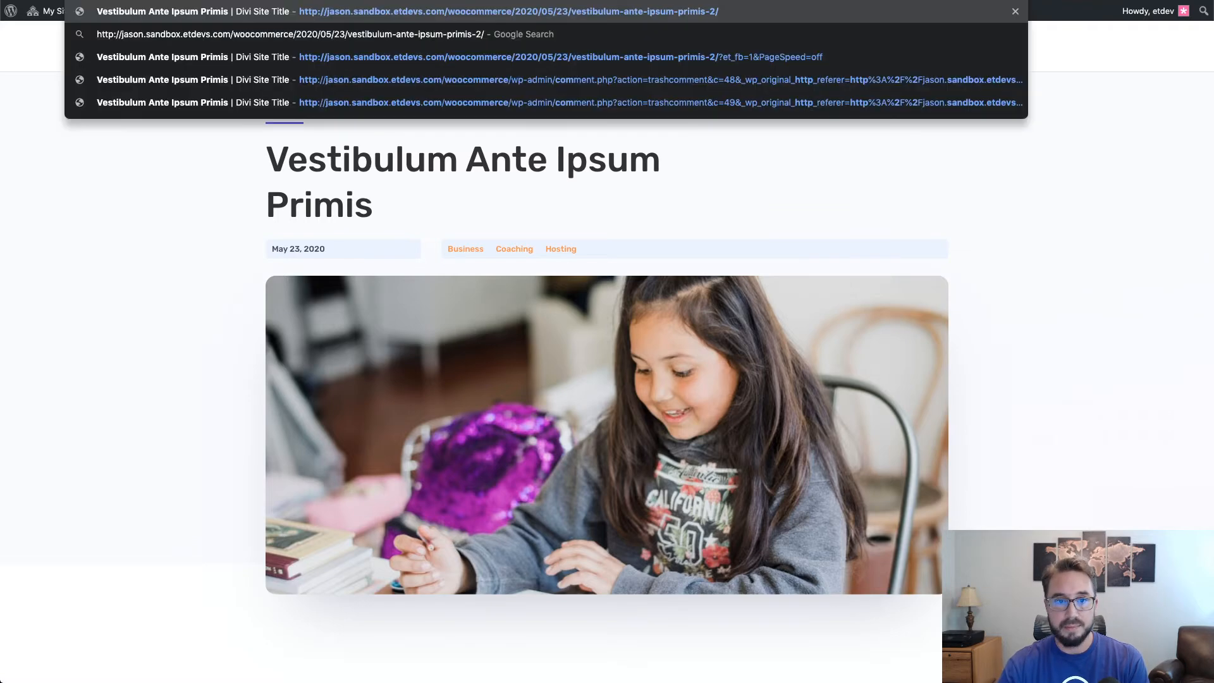
key("Return")
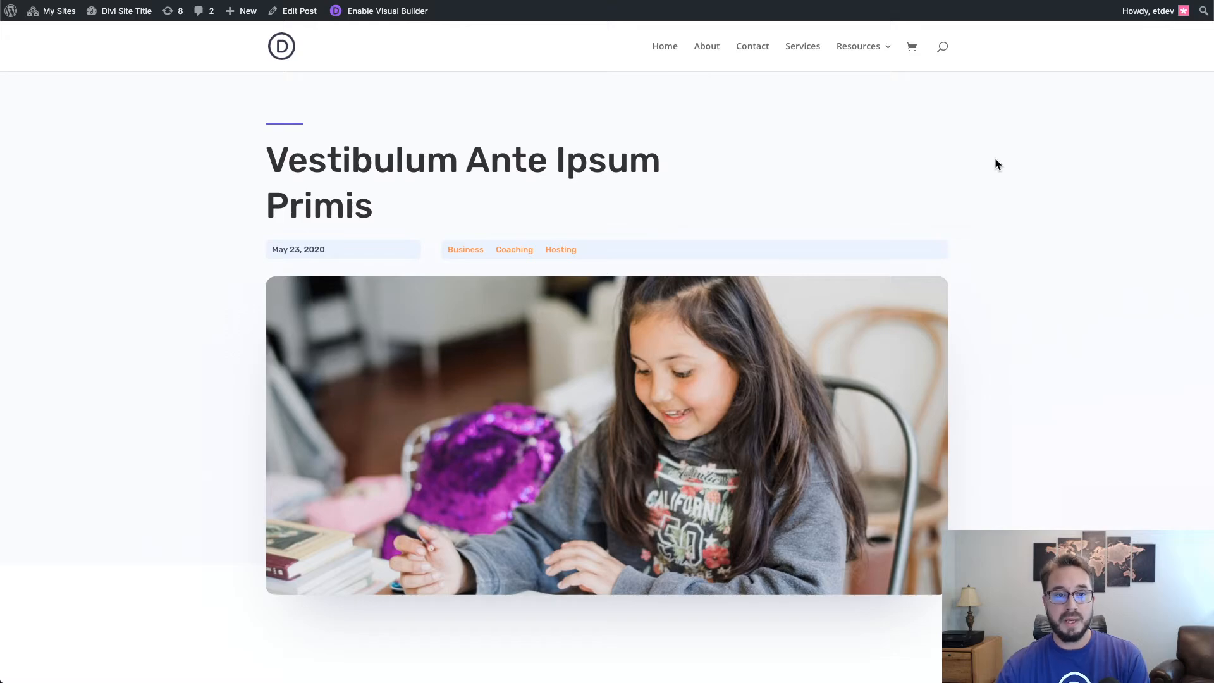
- Examine the live post from its title down to the Show/Hide Comments bar and the comment list below Related Articles
scroll(995, 158, "down", 4)
scroll(994, 164, "up", 4)
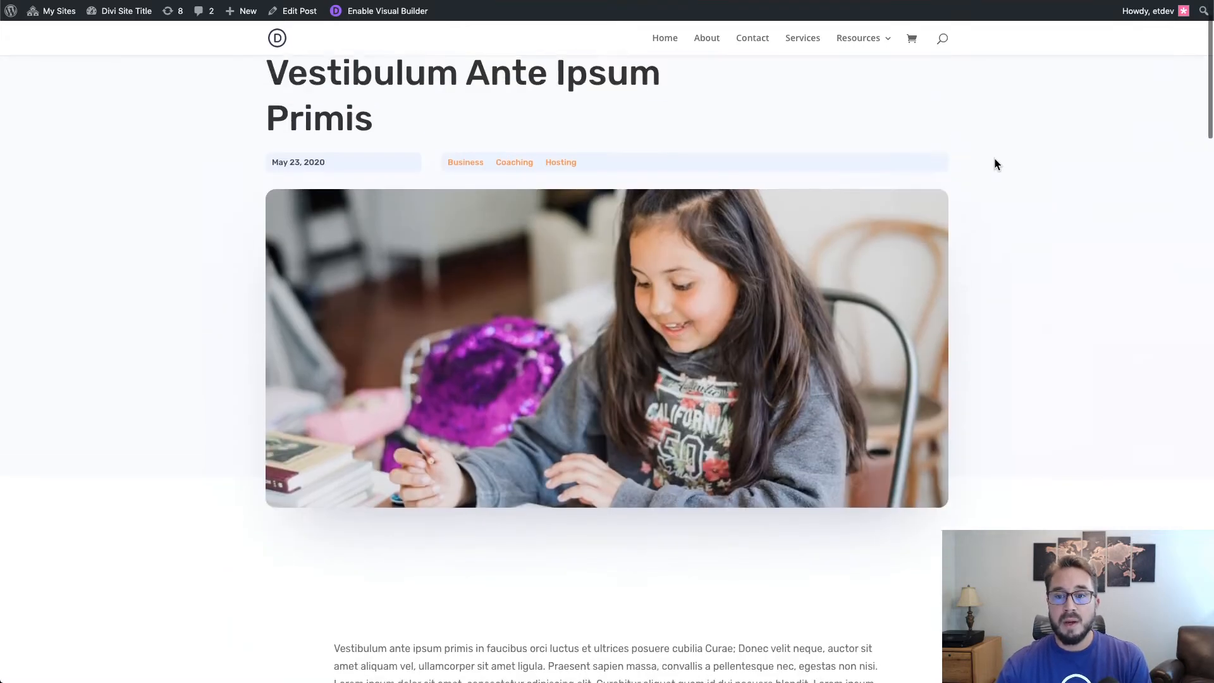
scroll(995, 165, "down", 10)
scroll(995, 166, "down", 6)
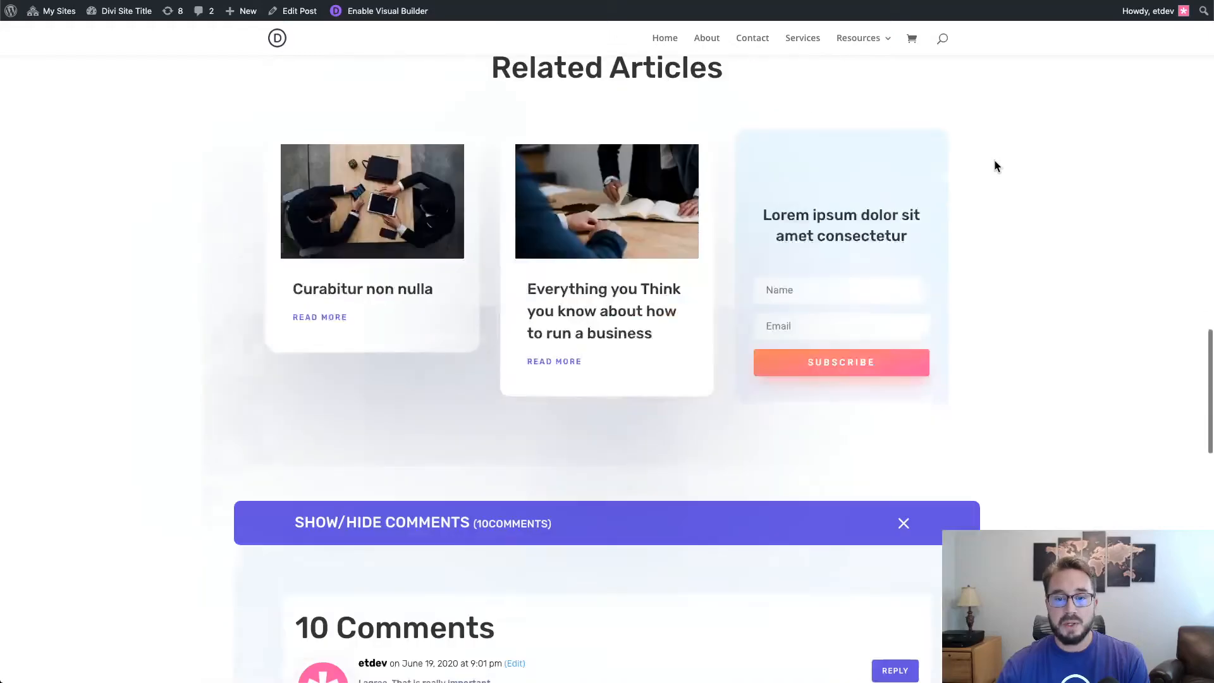
scroll(935, 253, "up", 1)
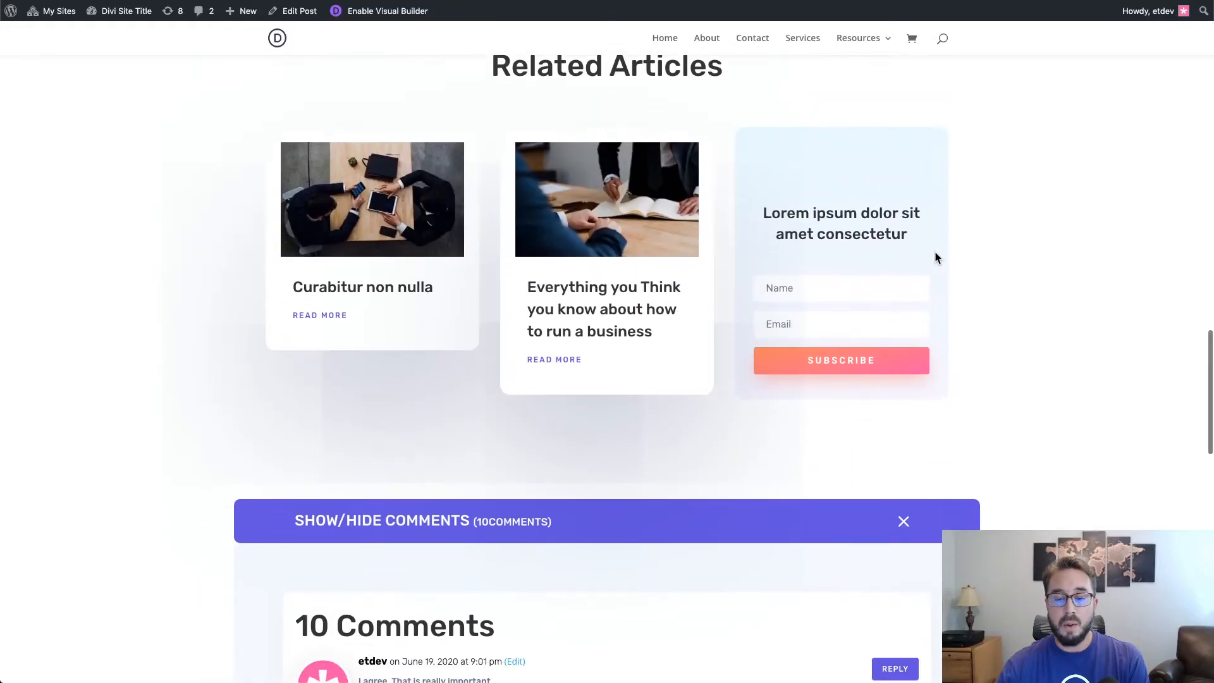
scroll(924, 317, "down", 1)
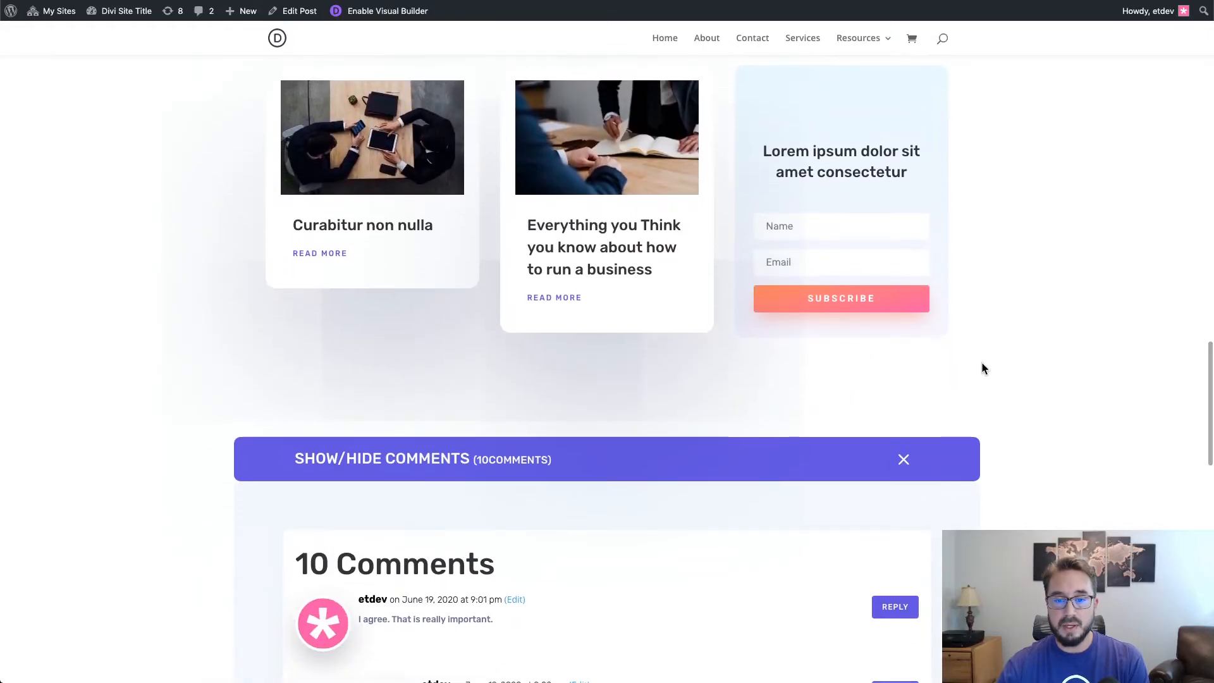
scroll(981, 365, "down", 2)
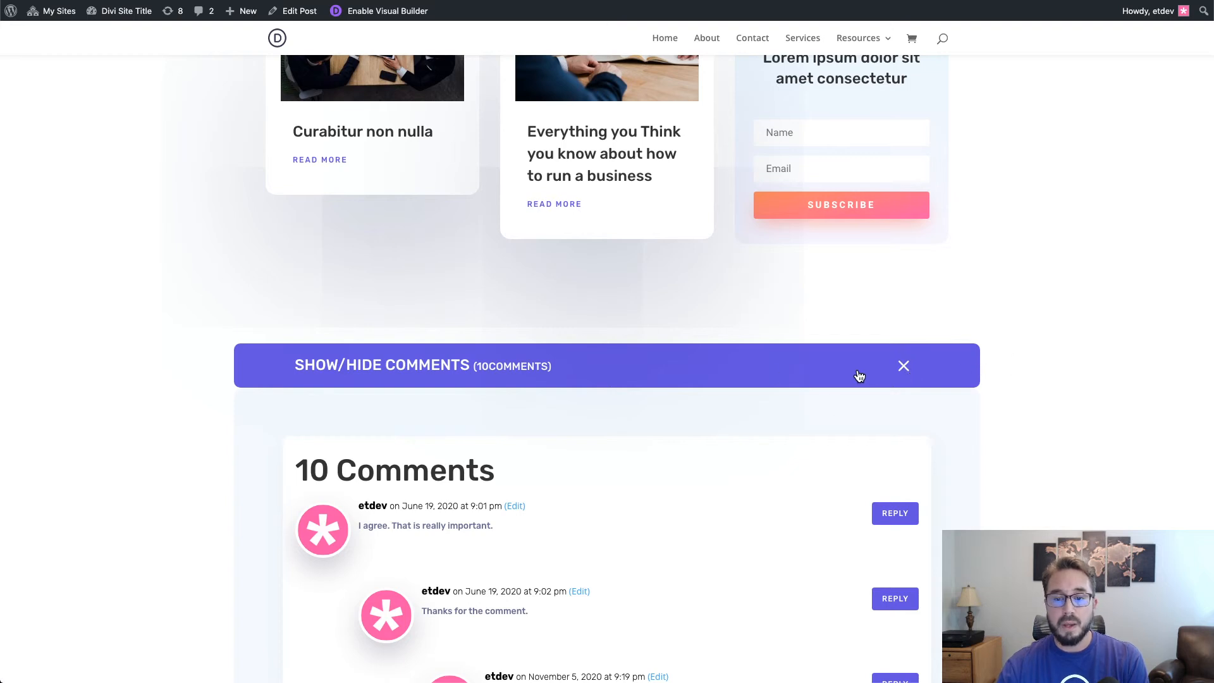
scroll(859, 376, "down", 2)
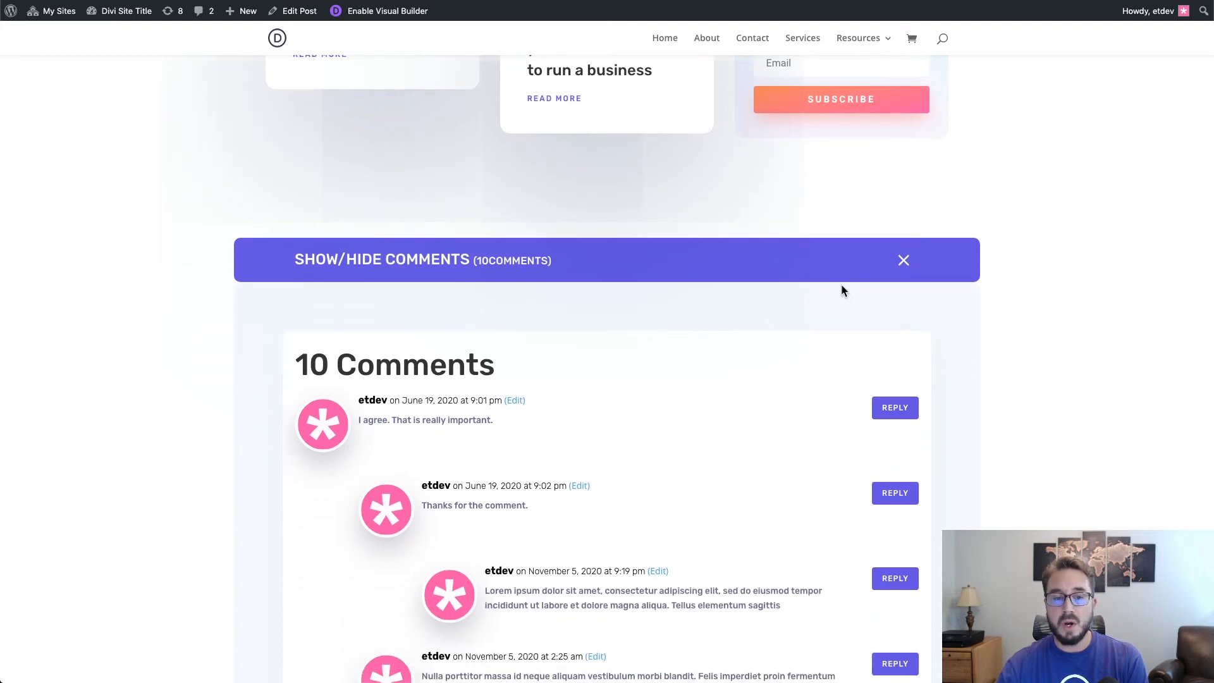
scroll(845, 288, "down", 1)
scroll(847, 291, "up", 1)
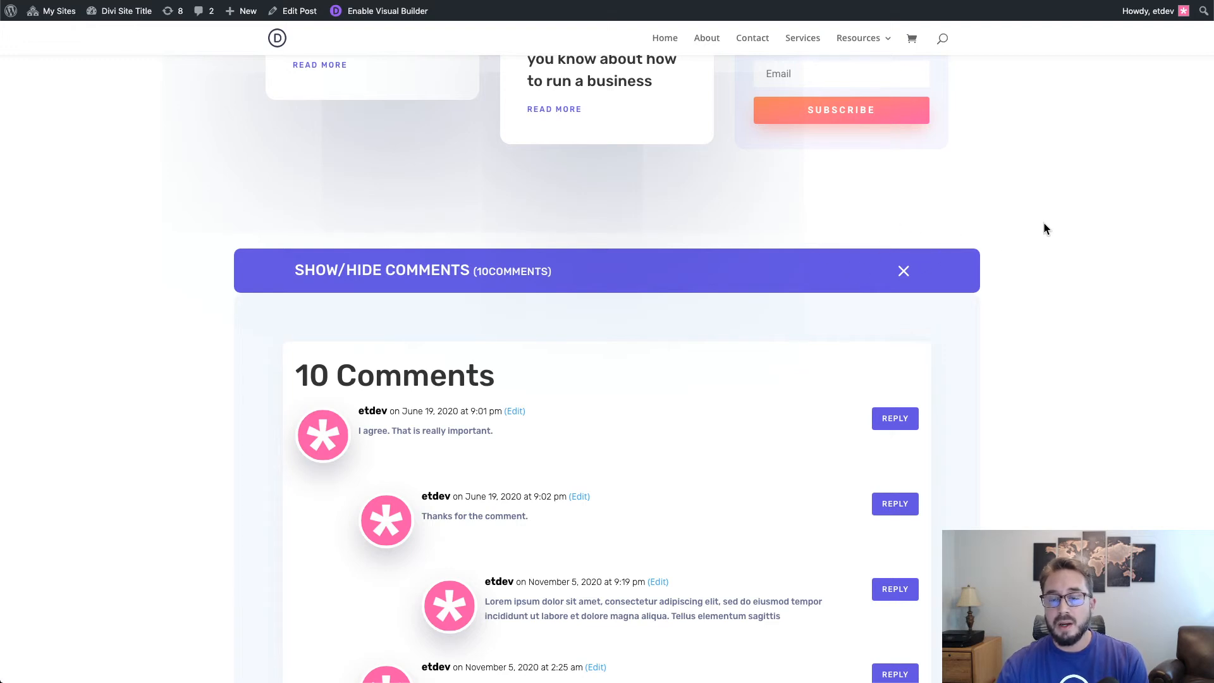
- Collapse the comments with the toggle bar and reload the post to check whether the hidden state is remembered
left_click(903, 273)
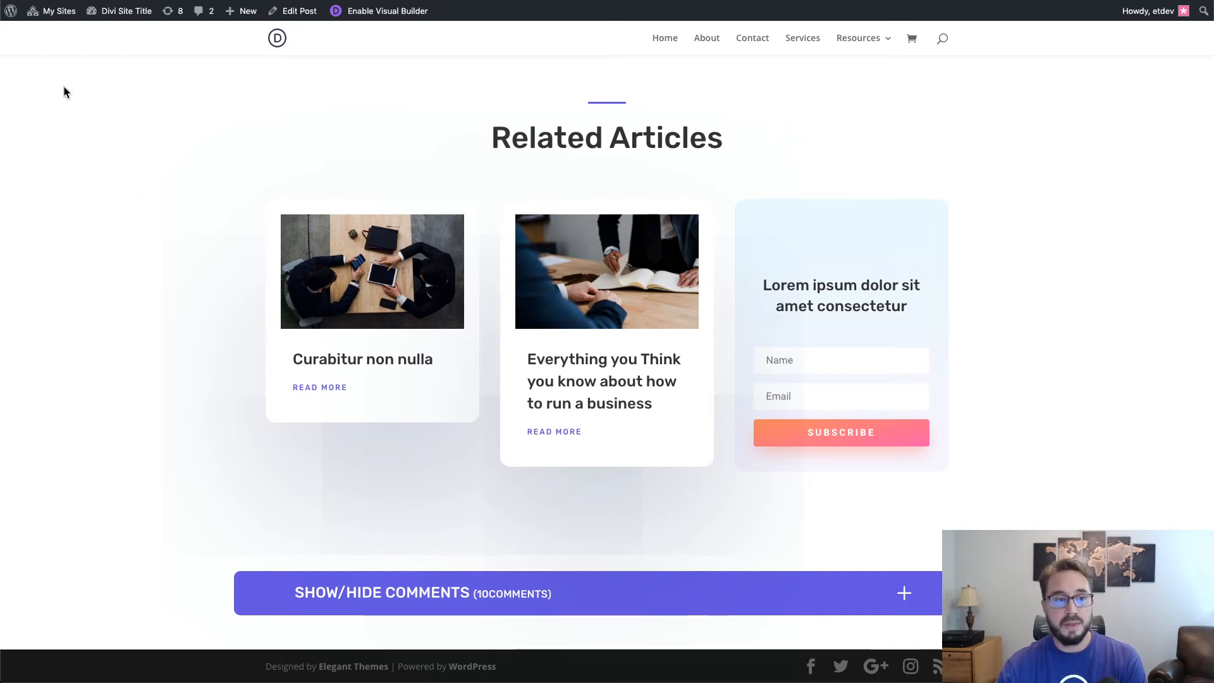
scroll(139, 107, "up", 1)
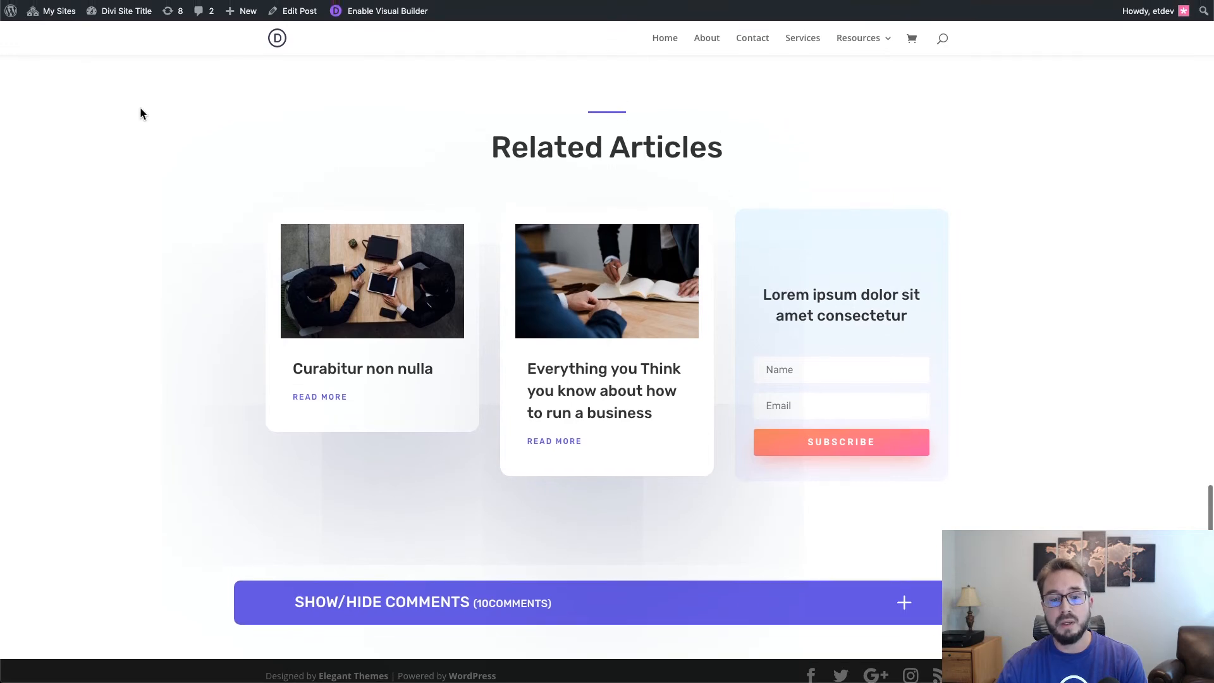
scroll(141, 112, "up", 2)
scroll(140, 111, "down", 3)
scroll(141, 111, "up", 3)
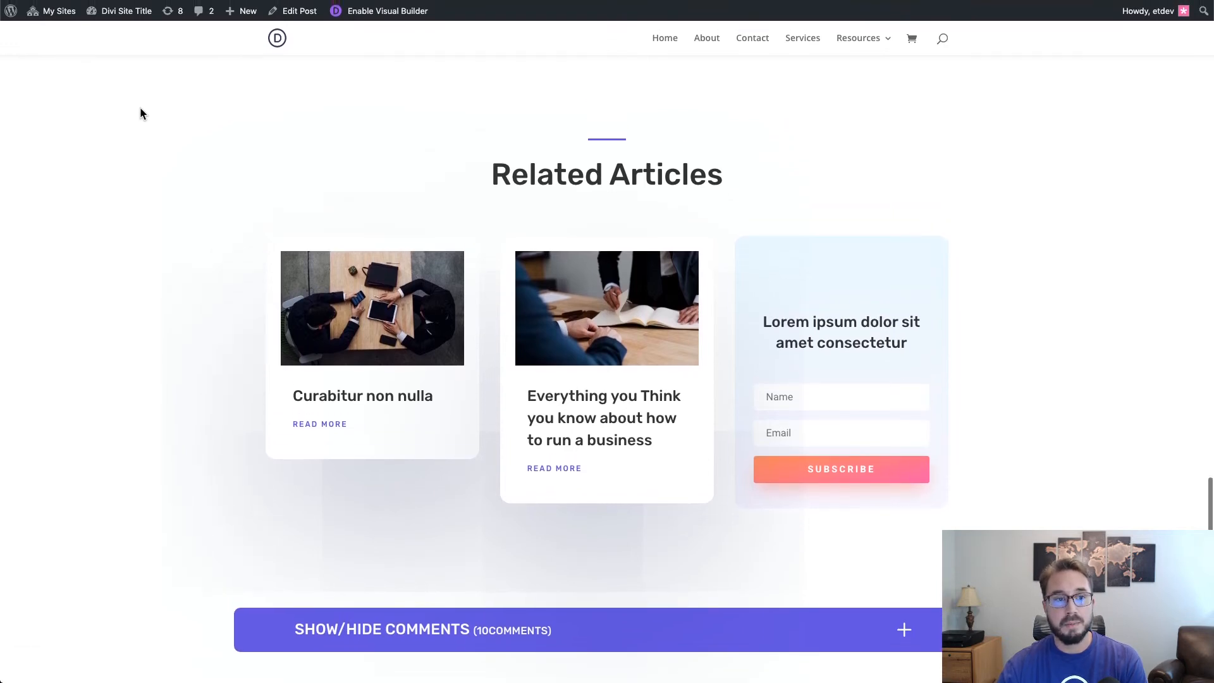
scroll(141, 112, "down", 2)
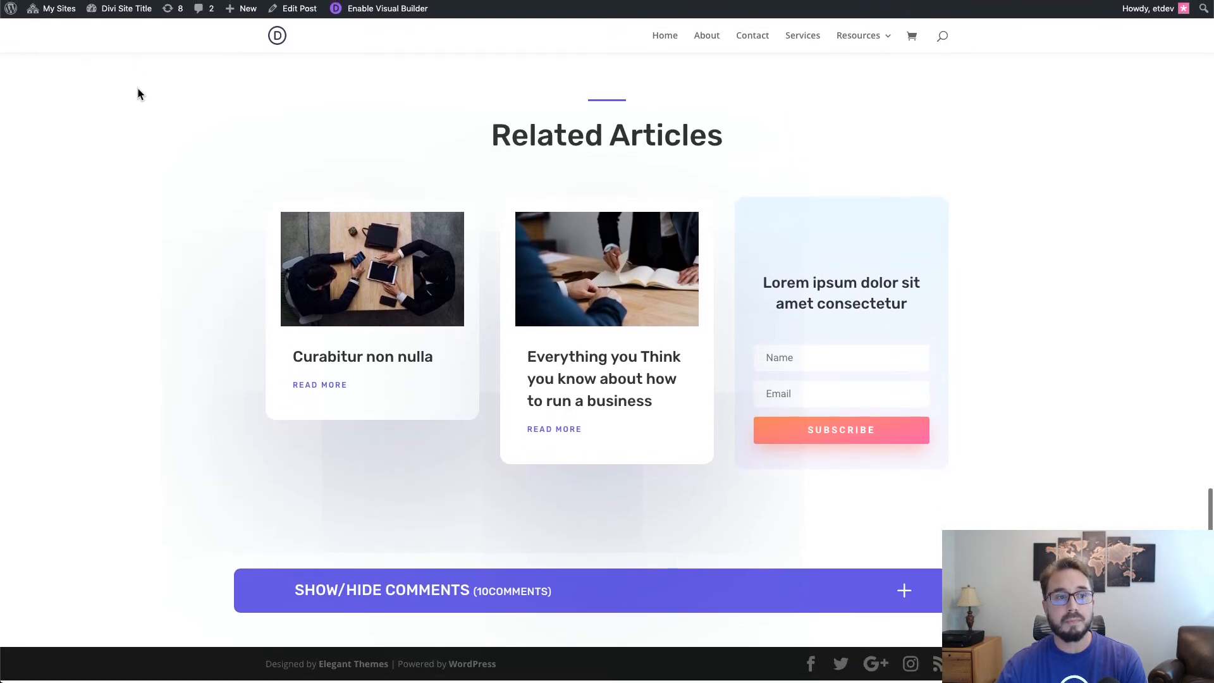
left_click(56, 0)
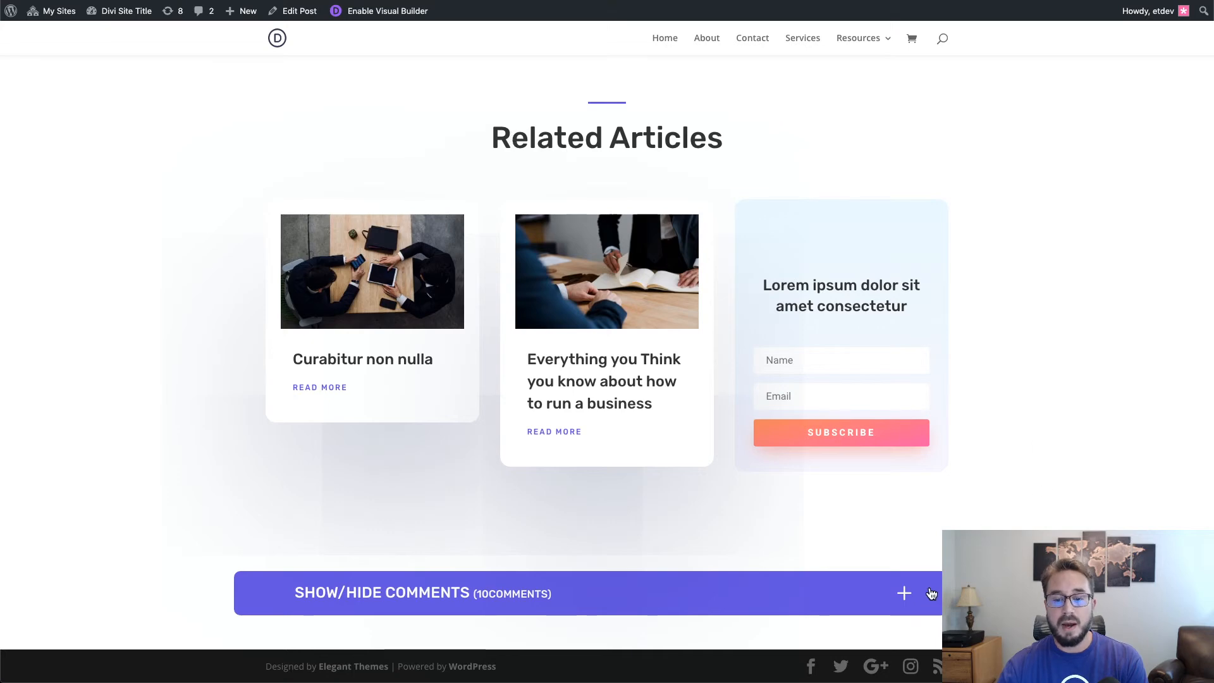
- Expand the comments with the toggle bar and review the whole thread down to the Submit a Comment form
left_click(903, 598)
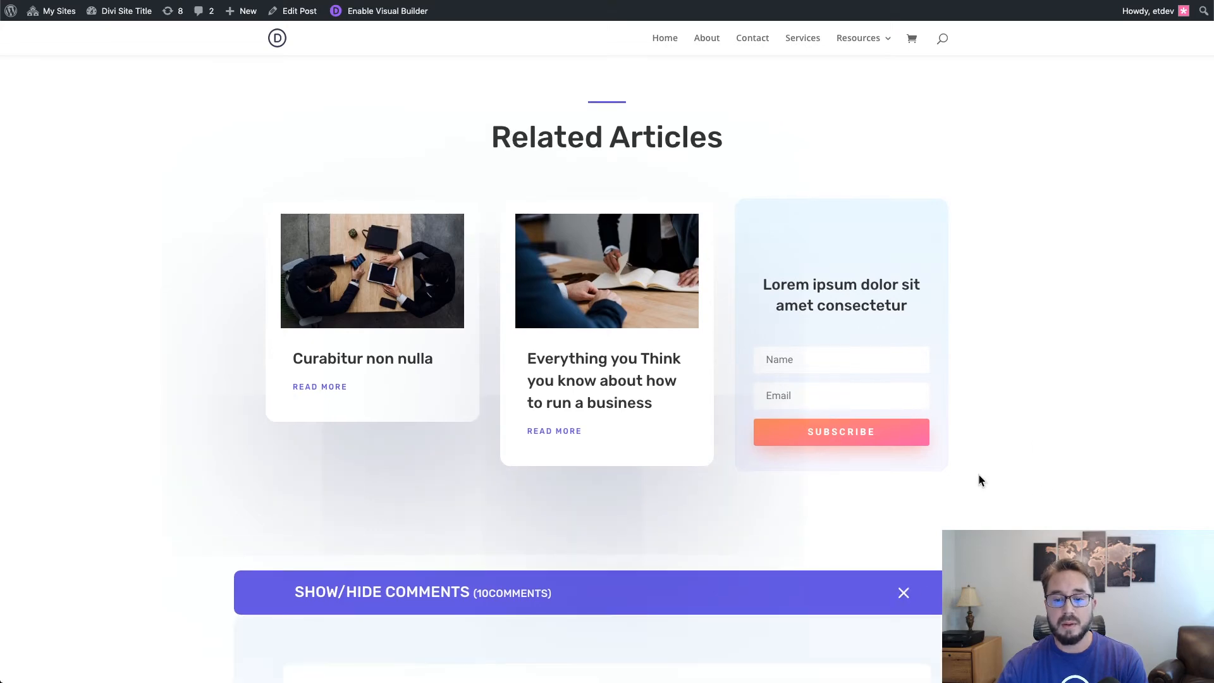
scroll(977, 473, "down", 3)
scroll(978, 475, "down", 10)
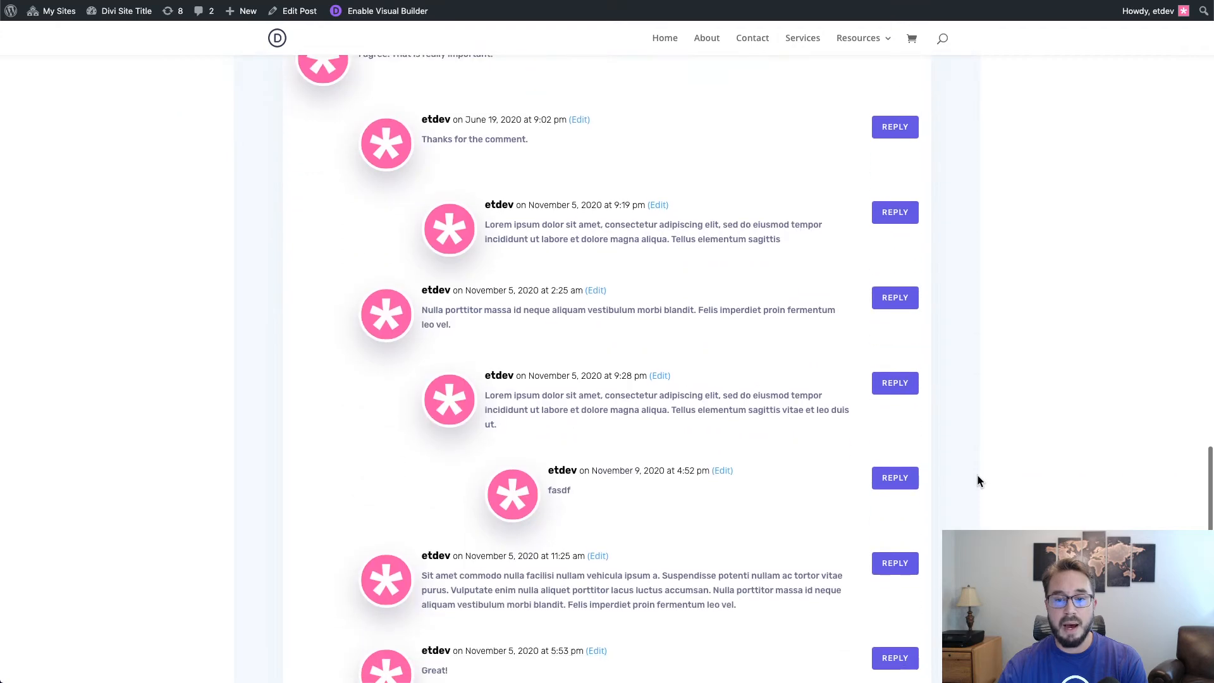
scroll(977, 481, "down", 6)
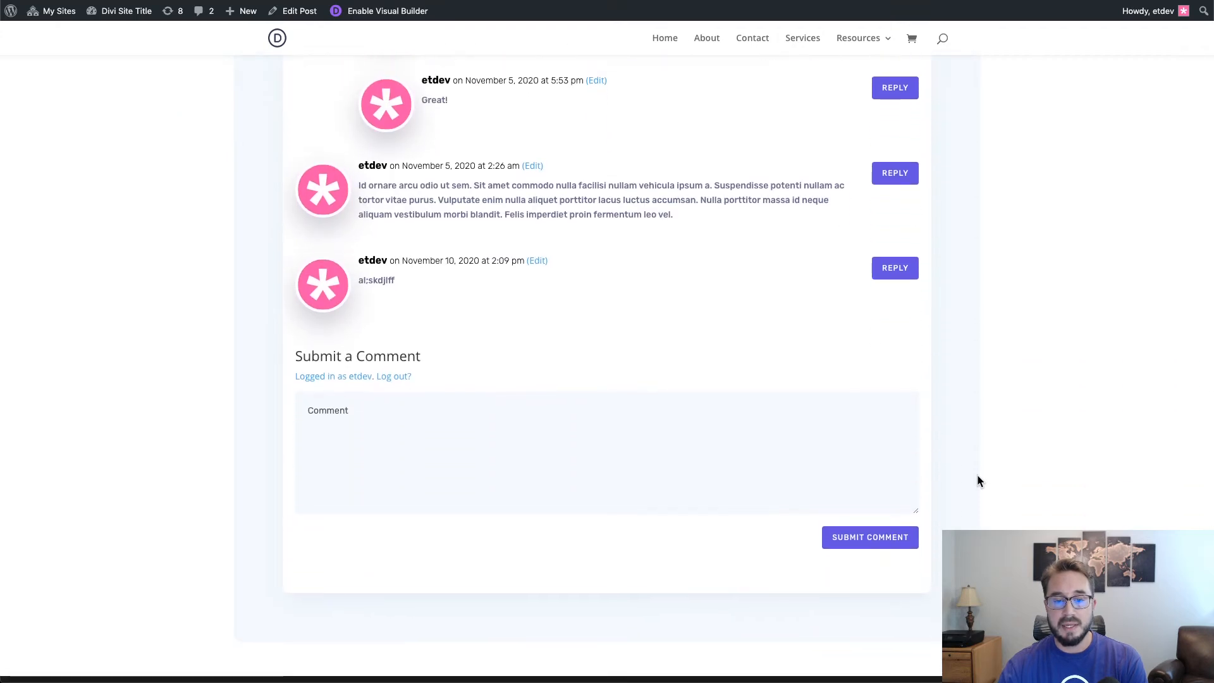
scroll(976, 480, "up", 4)
scroll(976, 481, "up", 10)
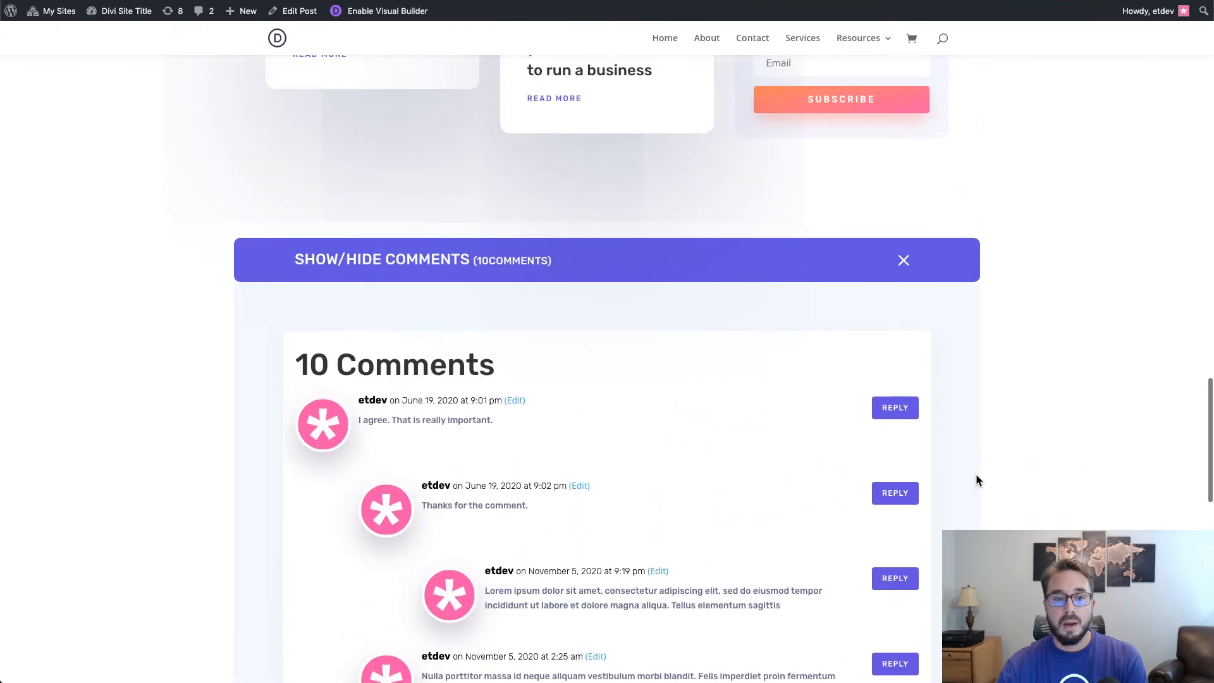
scroll(976, 480, "down", 1)
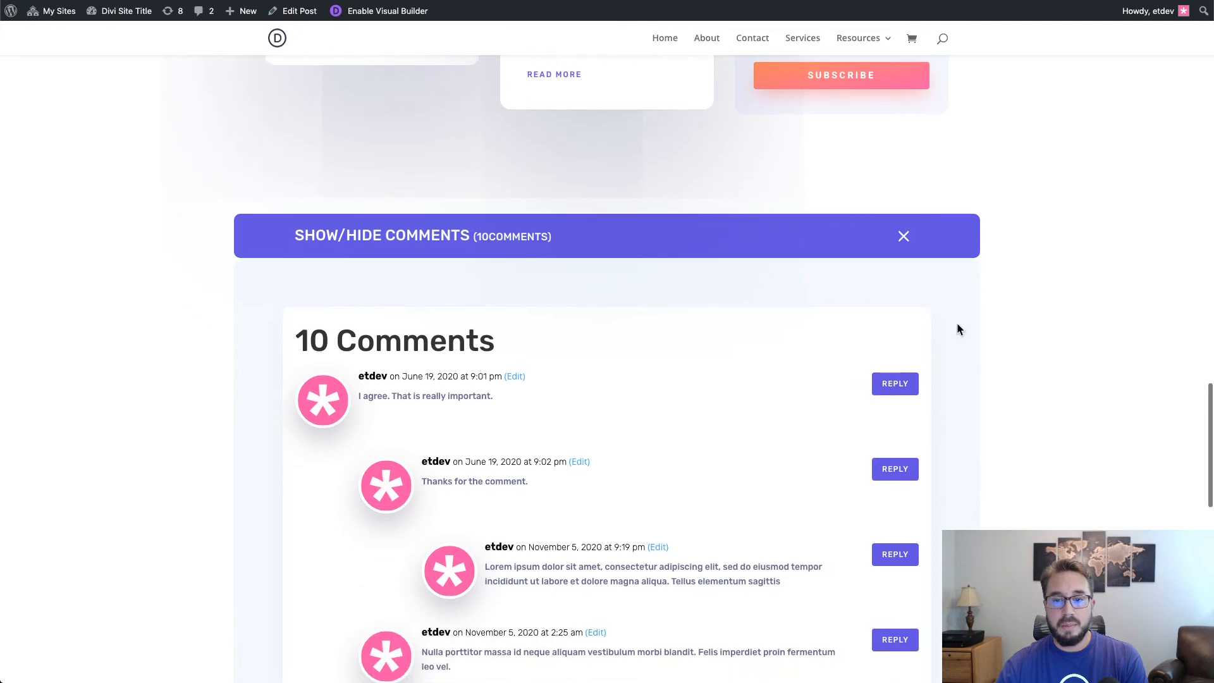
- Test the toggle bar by hiding the comments, showing them again to view the thread, and hiding them once more
left_click(903, 238)
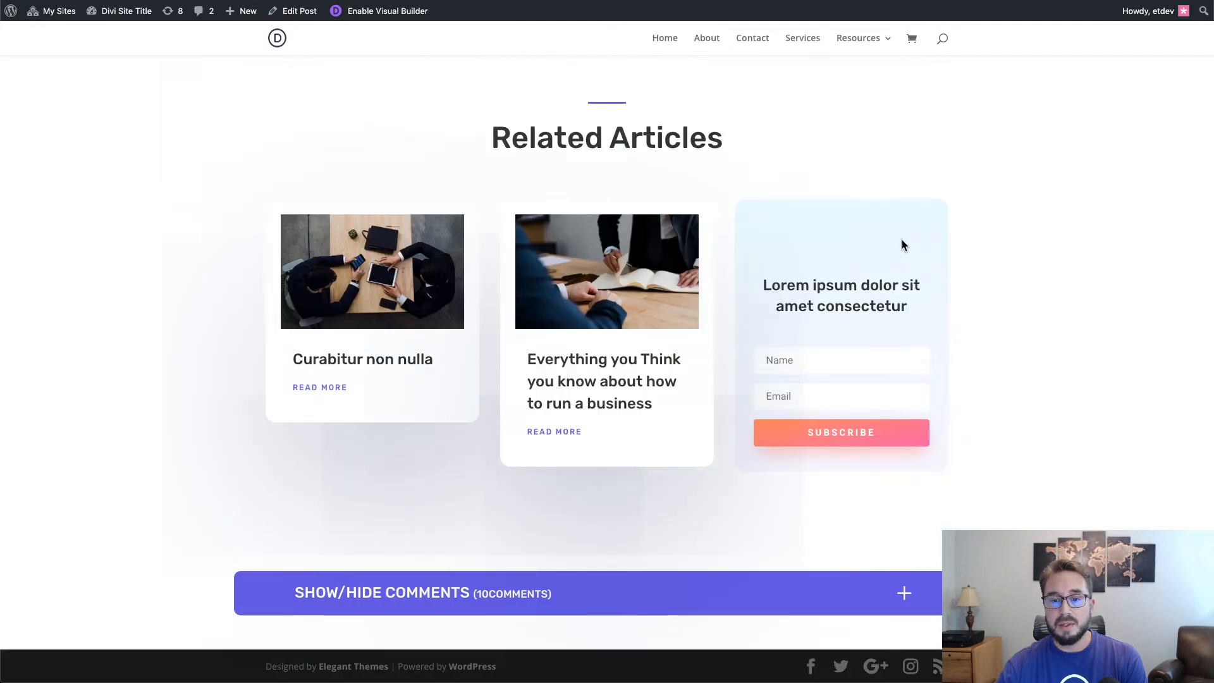
left_click(906, 596)
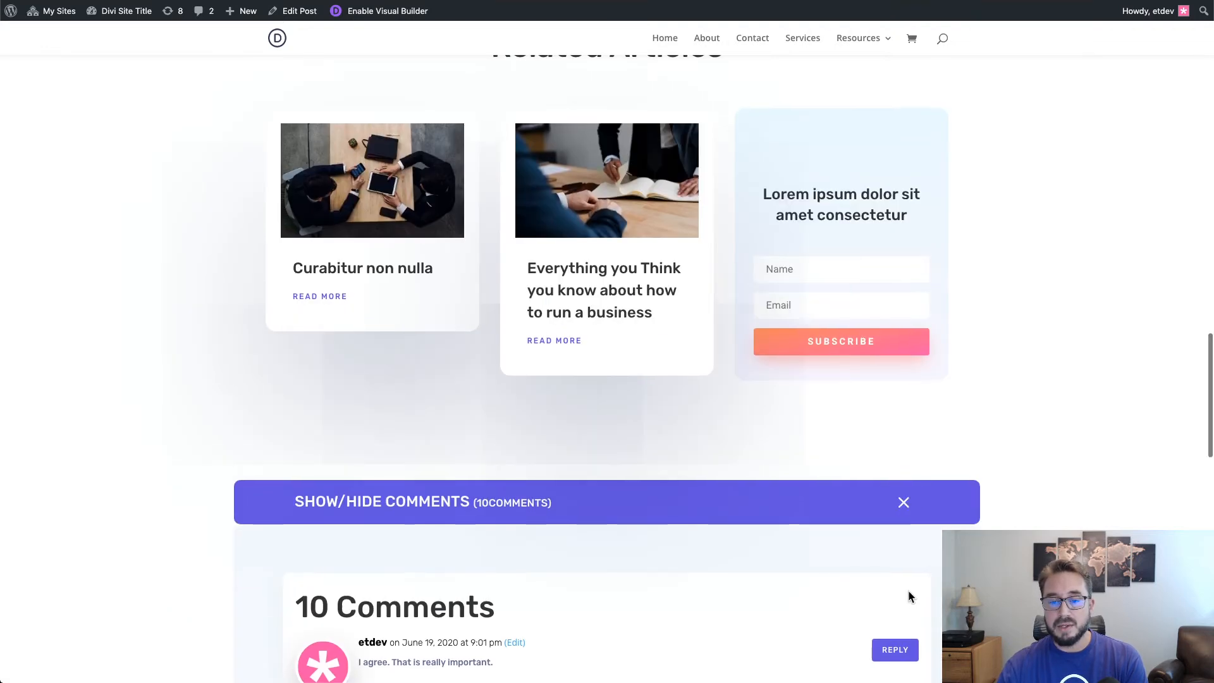
scroll(956, 496, "down", 5)
scroll(956, 496, "down", 3)
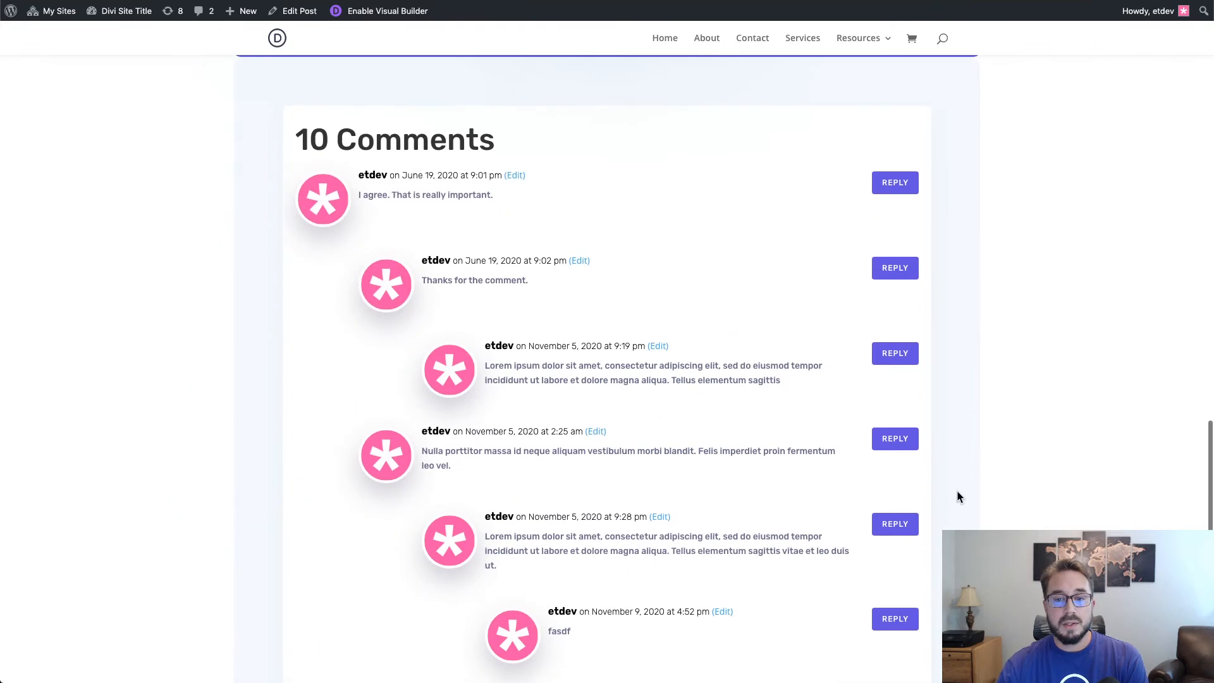
scroll(957, 496, "up", 4)
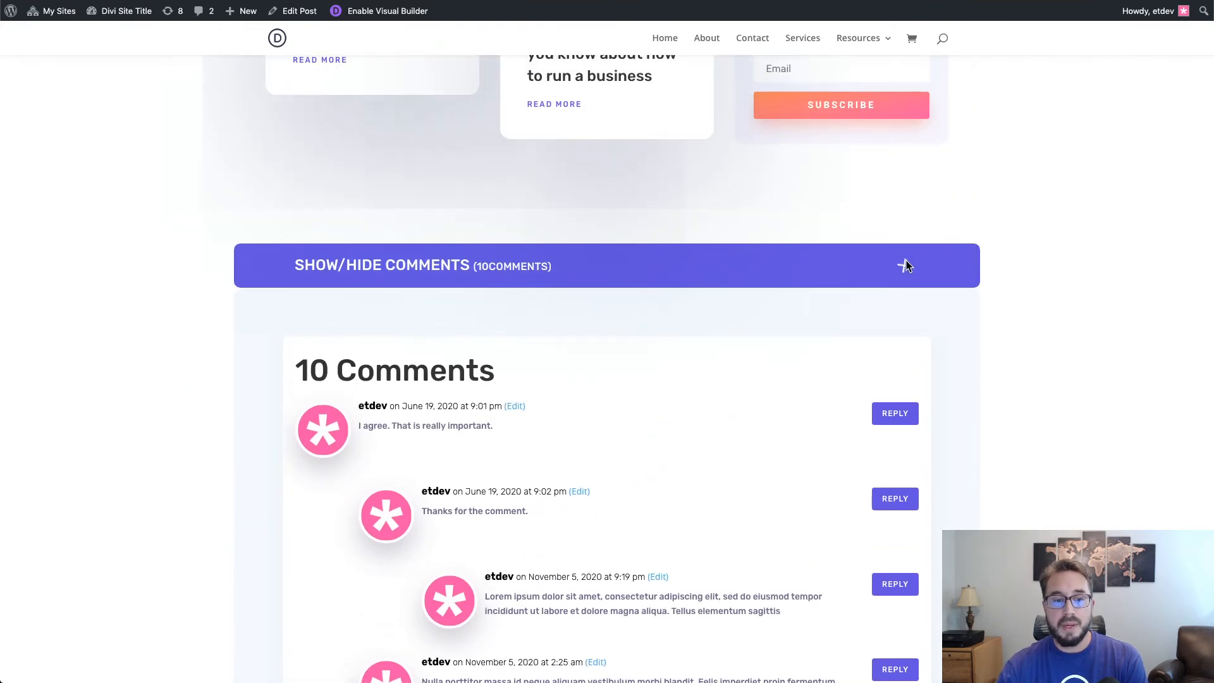
left_click(905, 266)
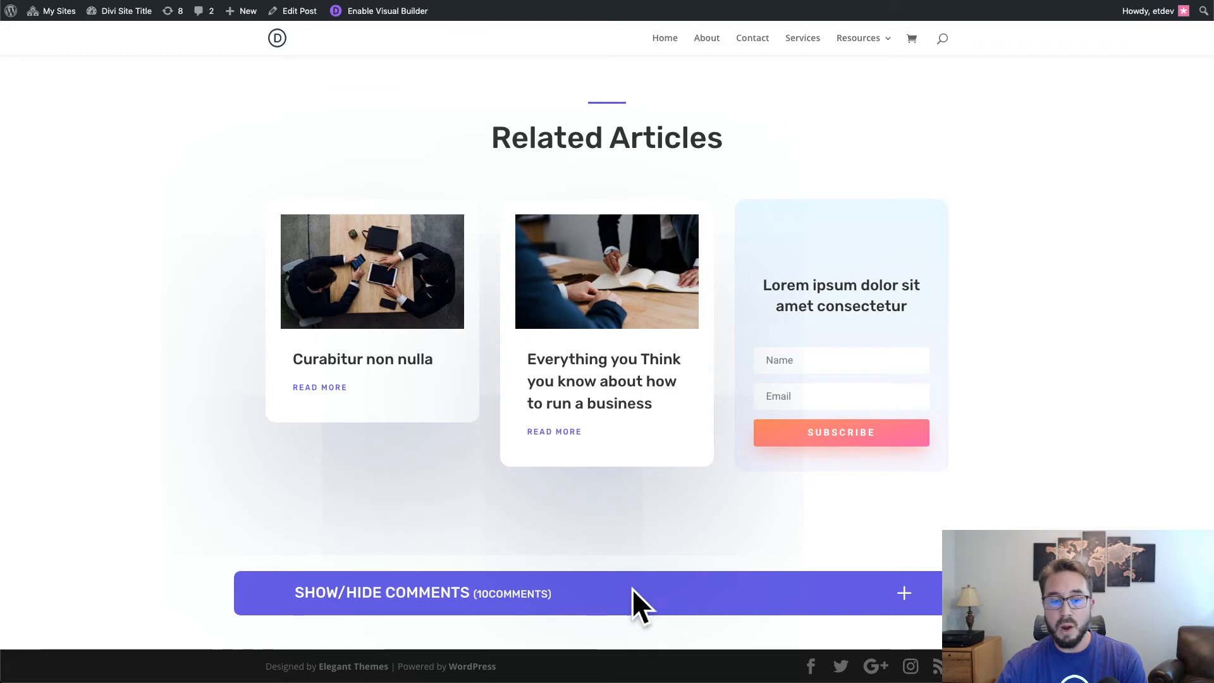
- Show the comments again and review the thread, the author box and the Related Articles section of the post
left_click(909, 597)
scroll(1078, 370, "down", 8)
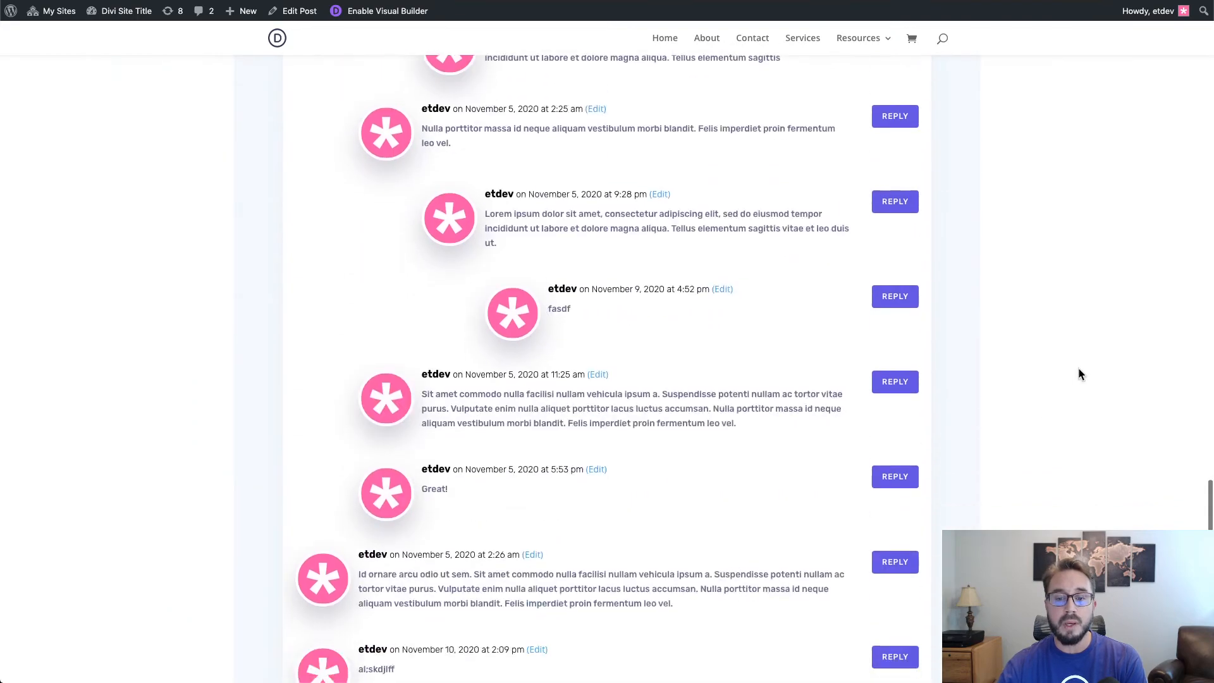
scroll(1077, 368, "up", 7)
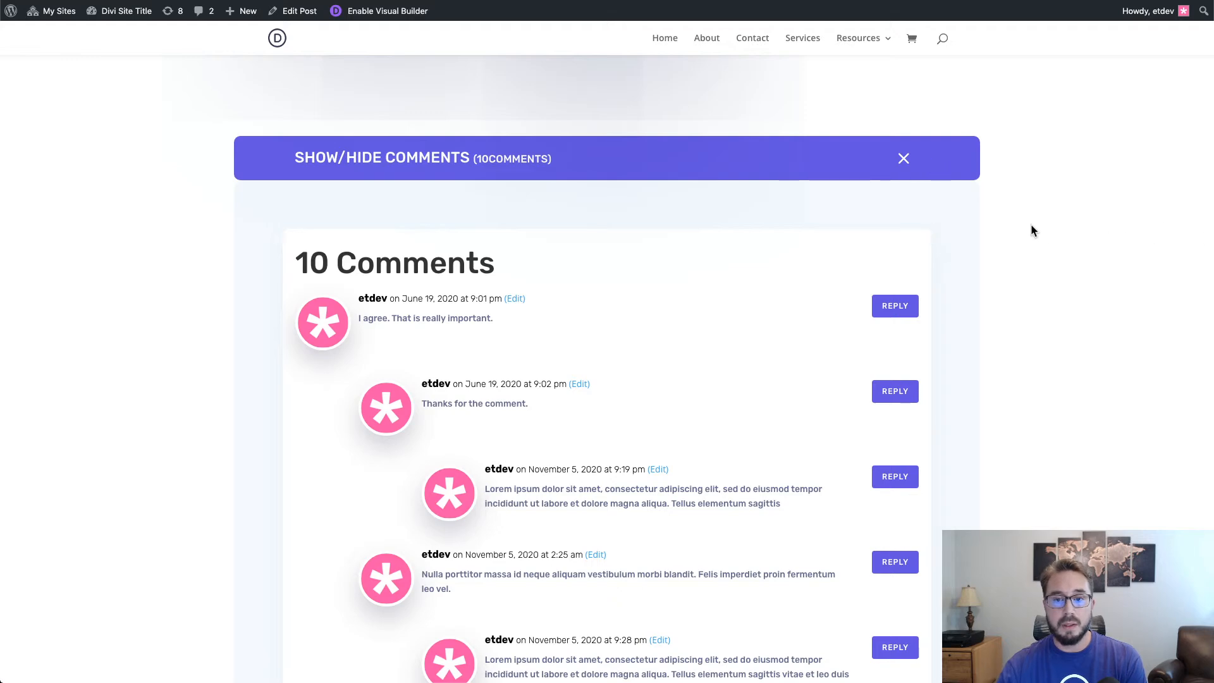
scroll(1069, 272, "up", 12)
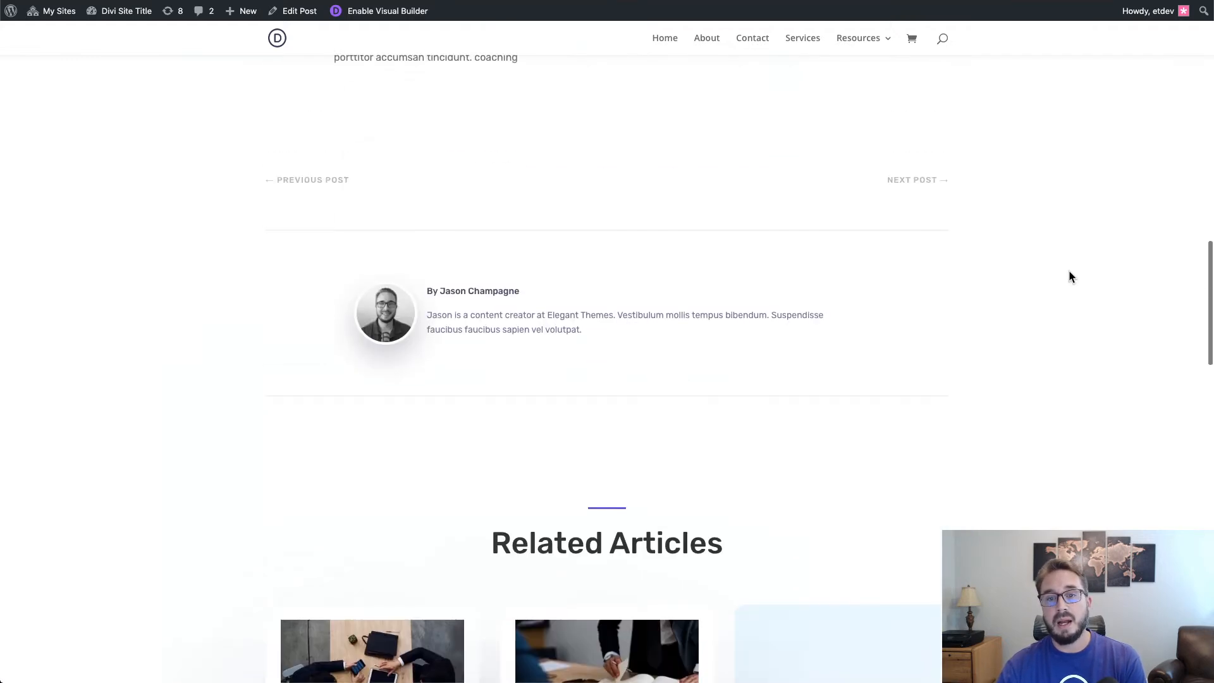
scroll(1069, 272, "up", 4)
scroll(1069, 272, "down", 9)
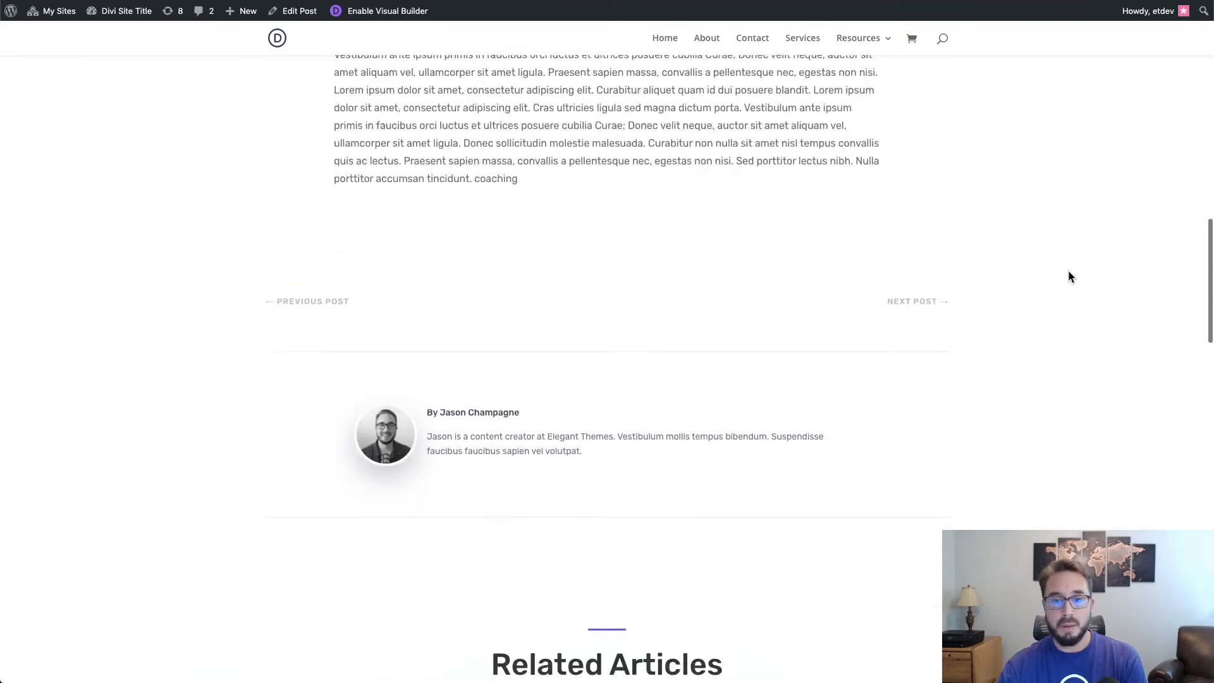
scroll(1068, 272, "down", 6)
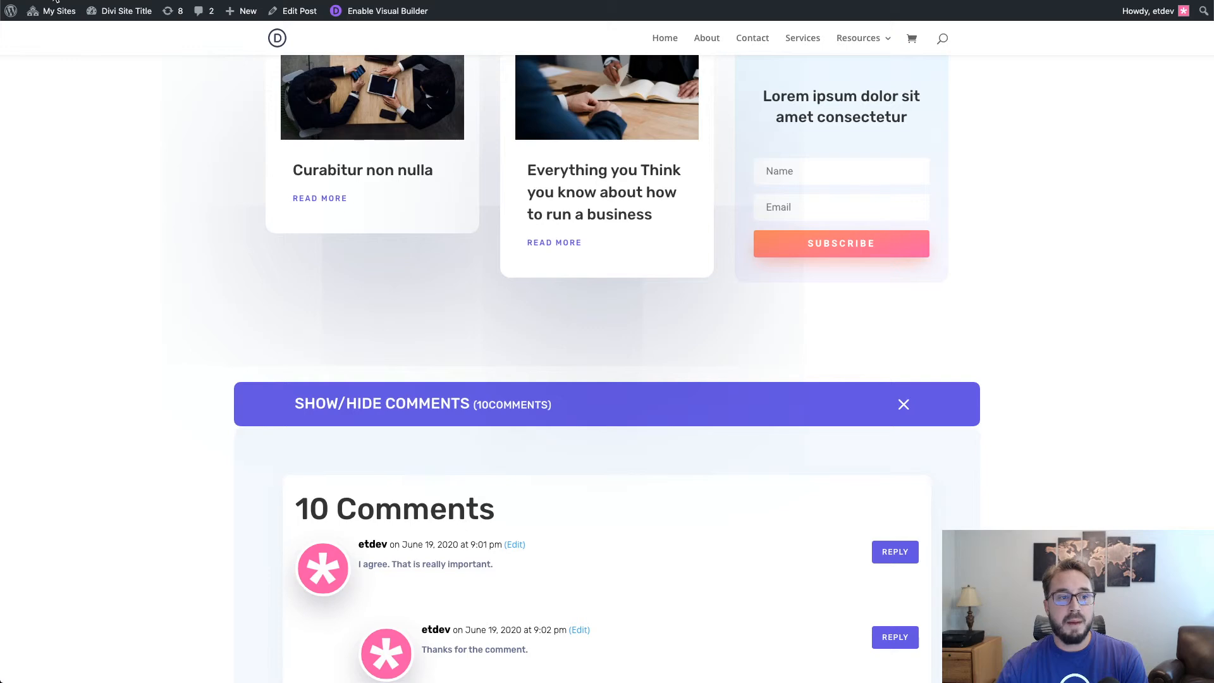
- Reload the post with the comments expanded and check whether the thread stays shown
key("super+r")
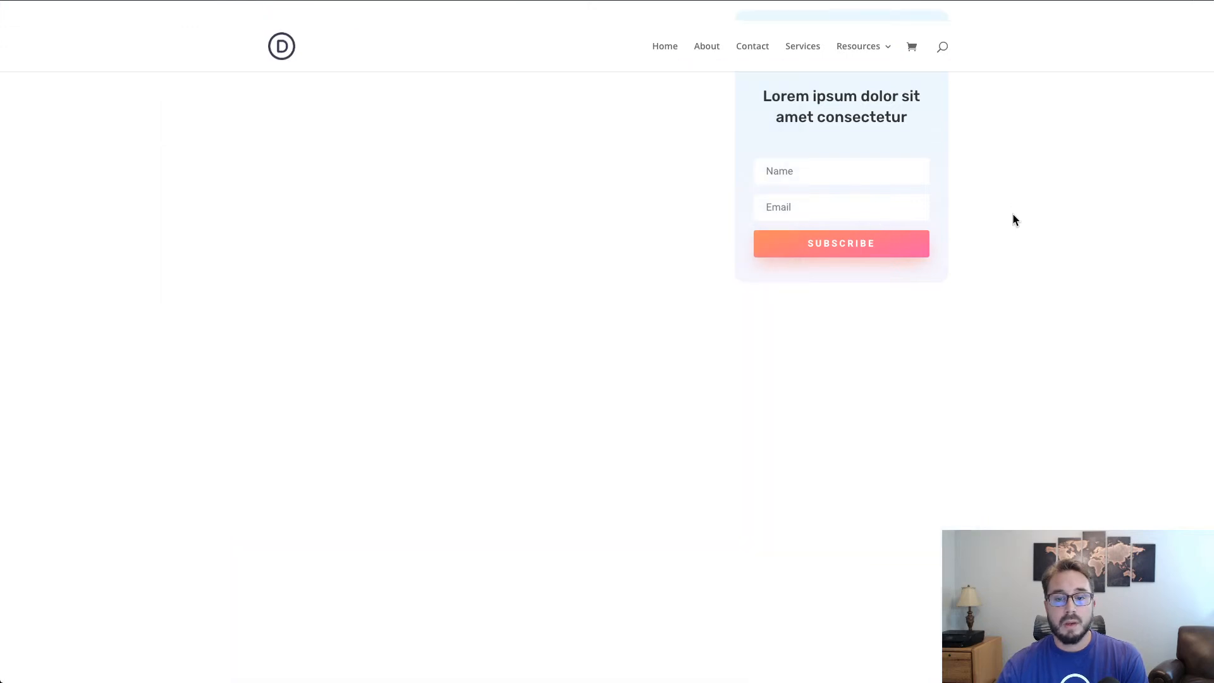
scroll(1034, 223, "down", 3)
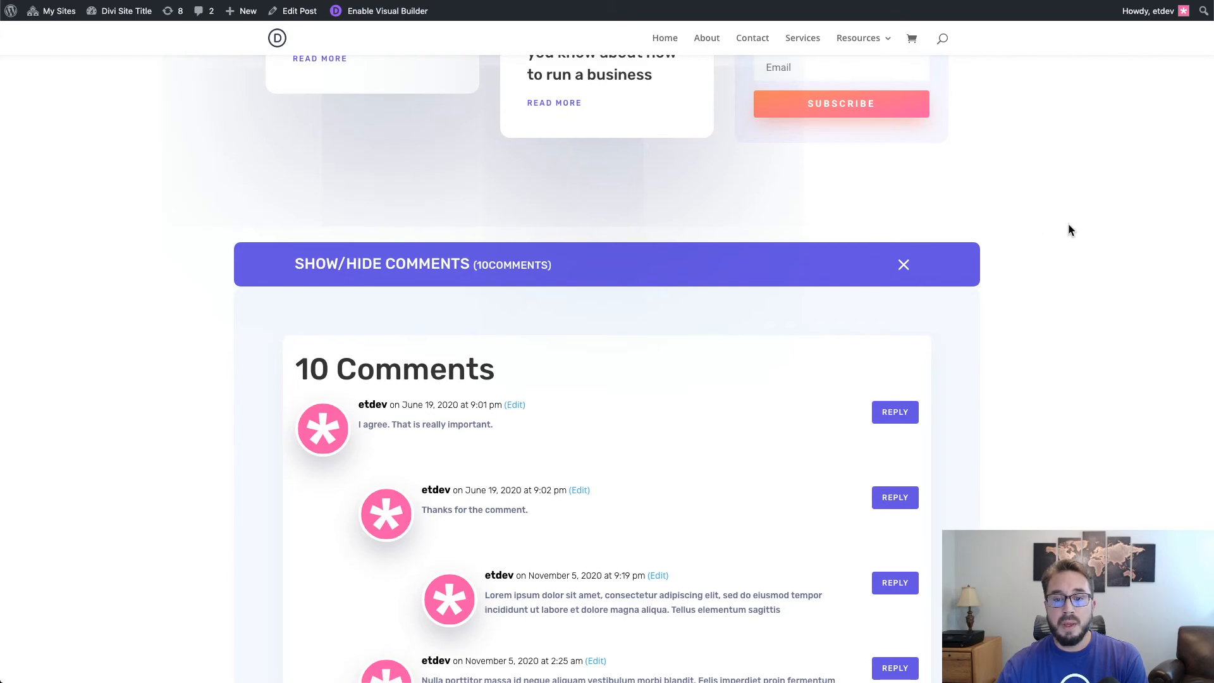
scroll(1069, 229, "down", 2)
scroll(1069, 229, "down", 12)
scroll(1069, 229, "up", 11)
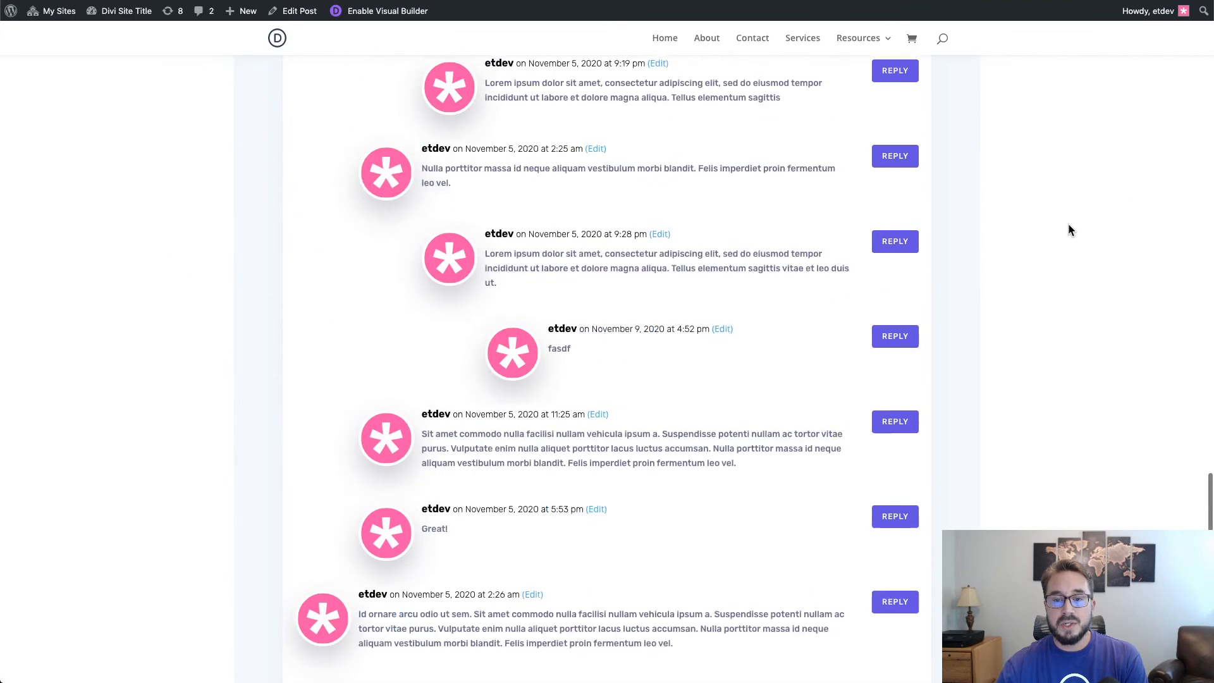
- Submit the test comment "asdfasdf" on the post and check it at the end of the thread
scroll(1069, 229, "down", 10)
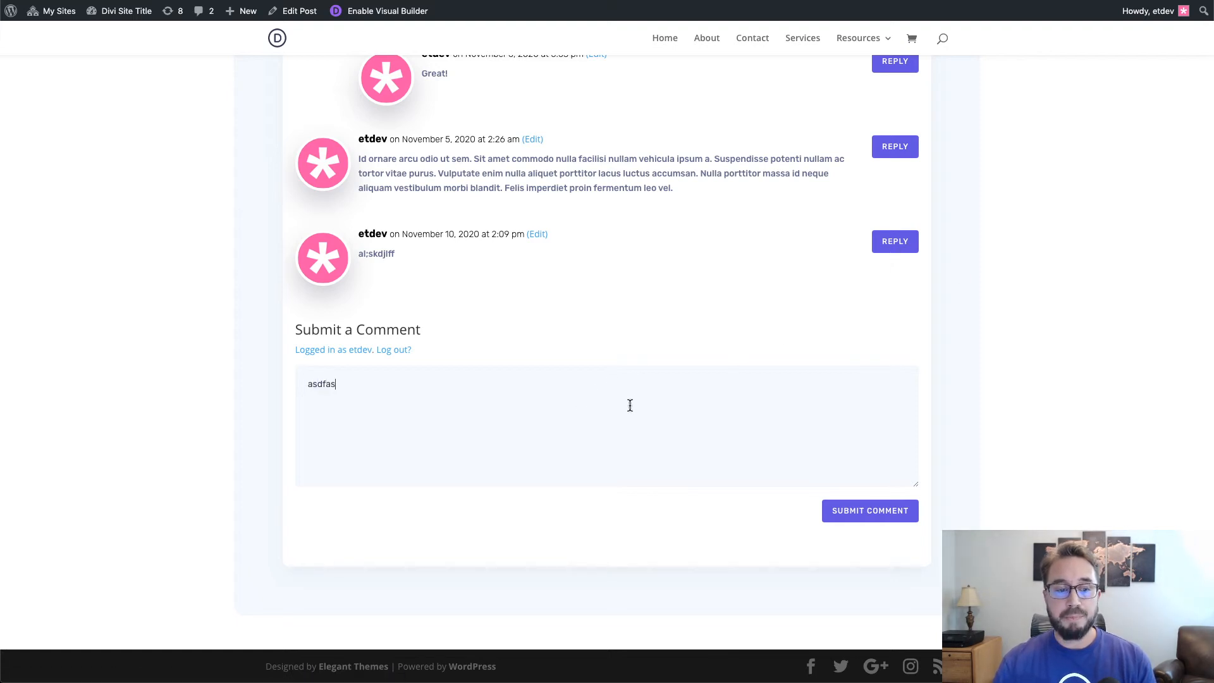
left_click(873, 518)
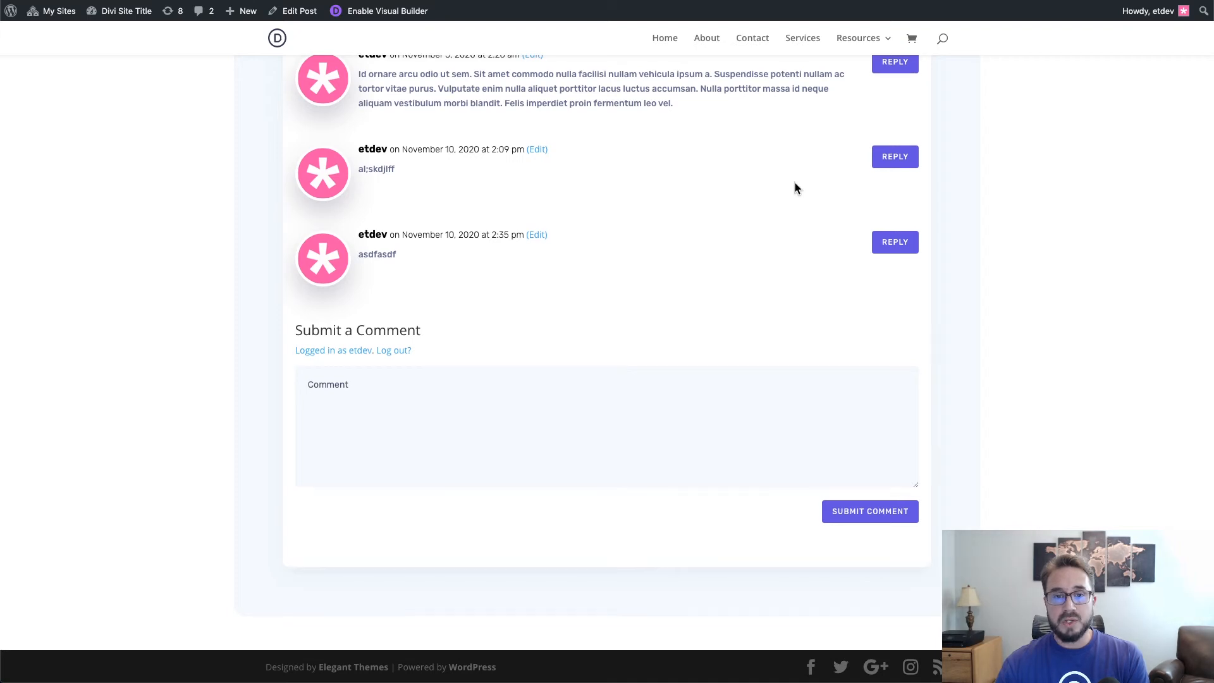
scroll(794, 181, "up", 1)
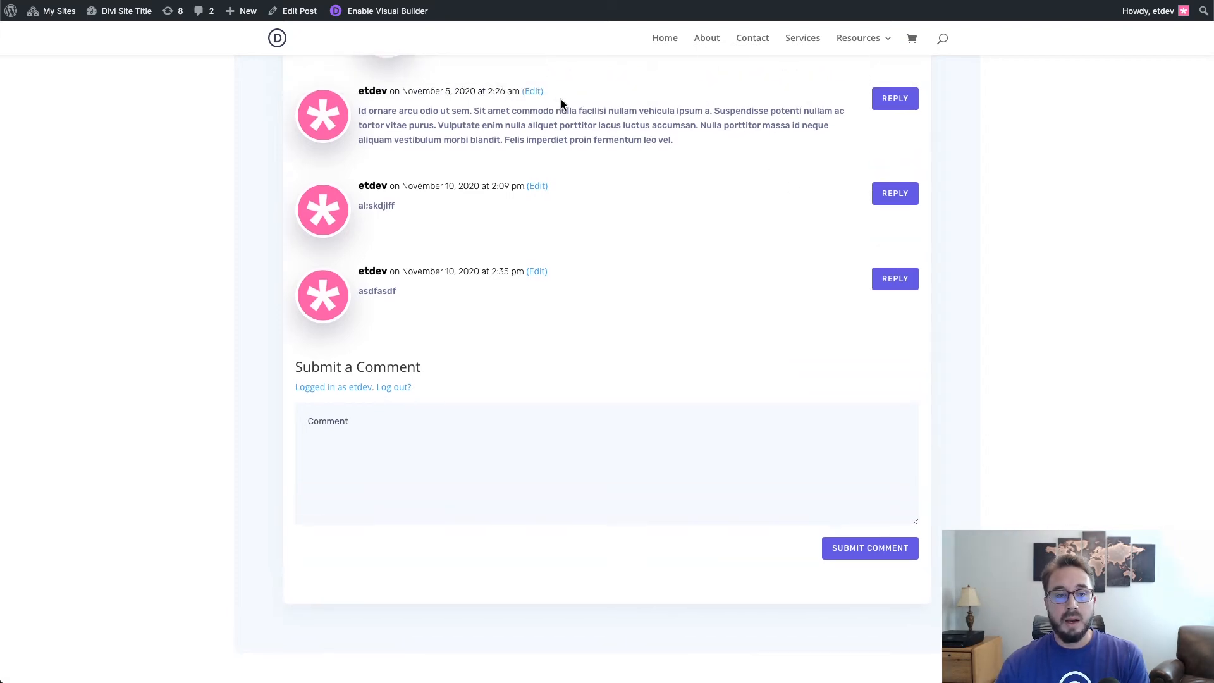
scroll(561, 104, "down", 2)
scroll(557, 287, "up", 3)
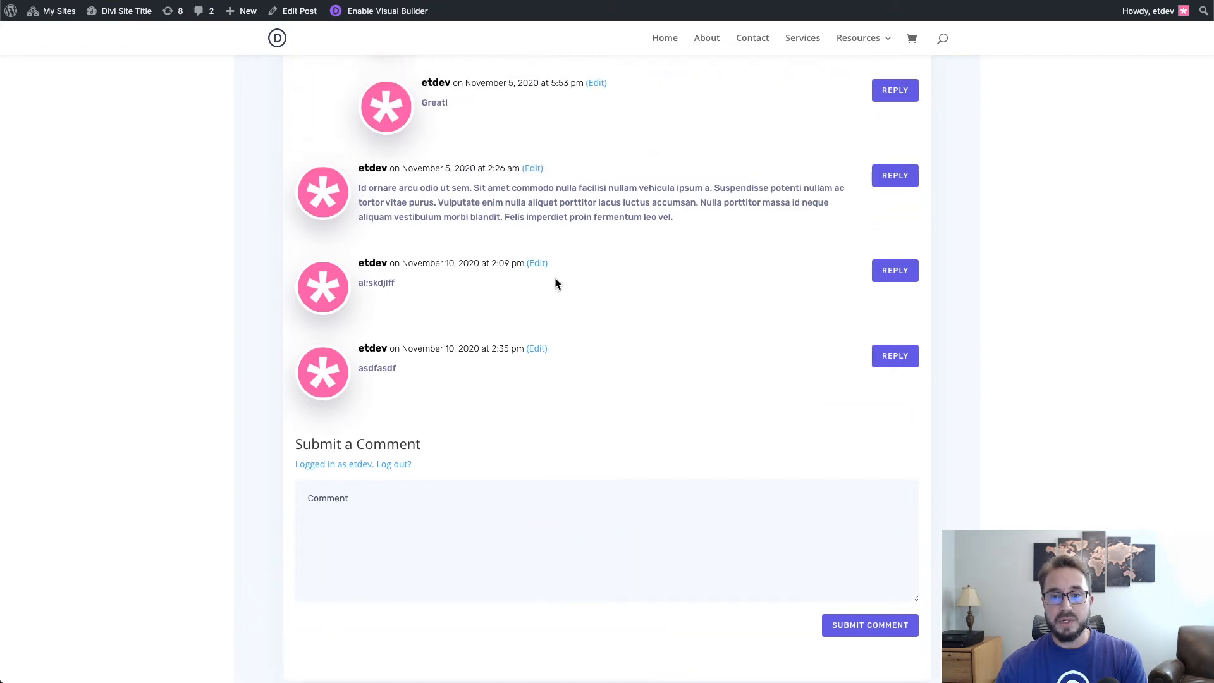
- Review the comment thread and the comment count in the toggle bar following the new submission
scroll(556, 284, "up", 10)
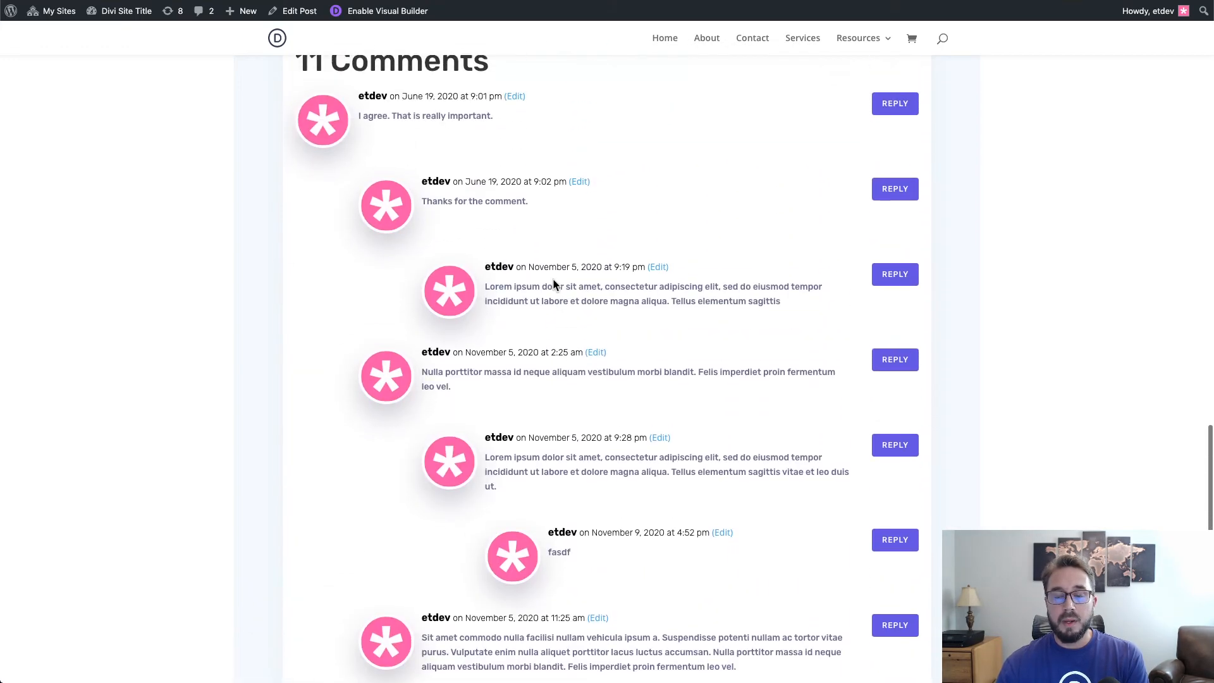
scroll(553, 281, "up", 3)
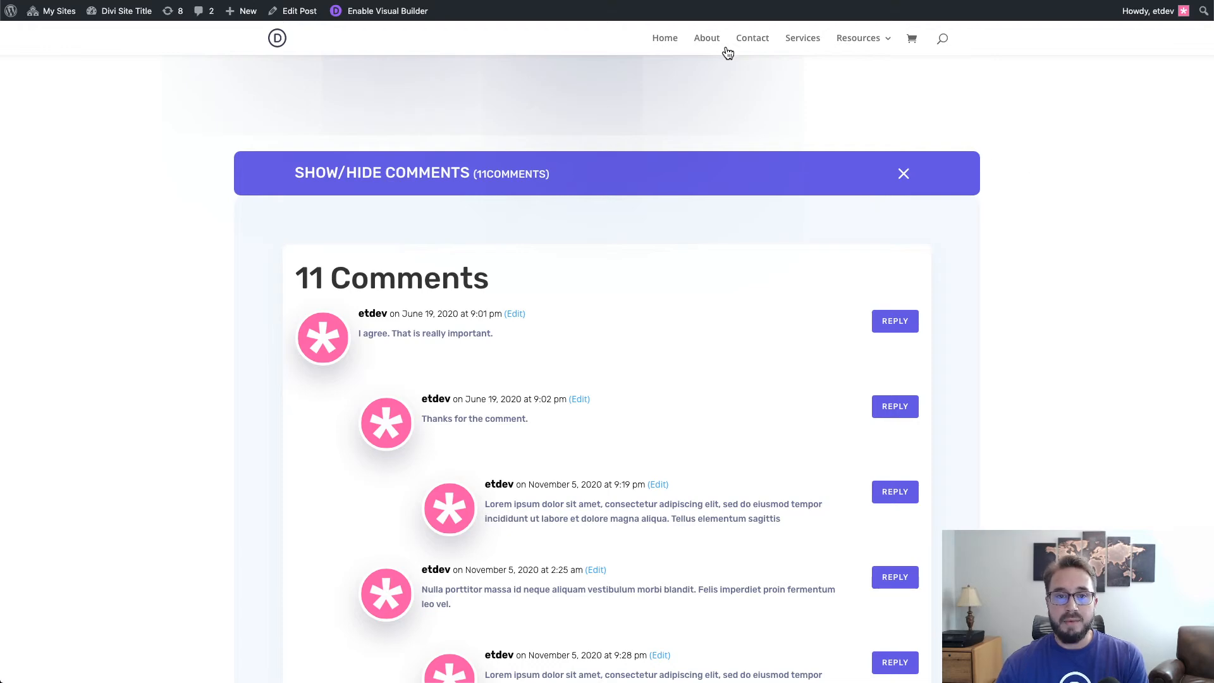
scroll(884, 276, "down", 6)
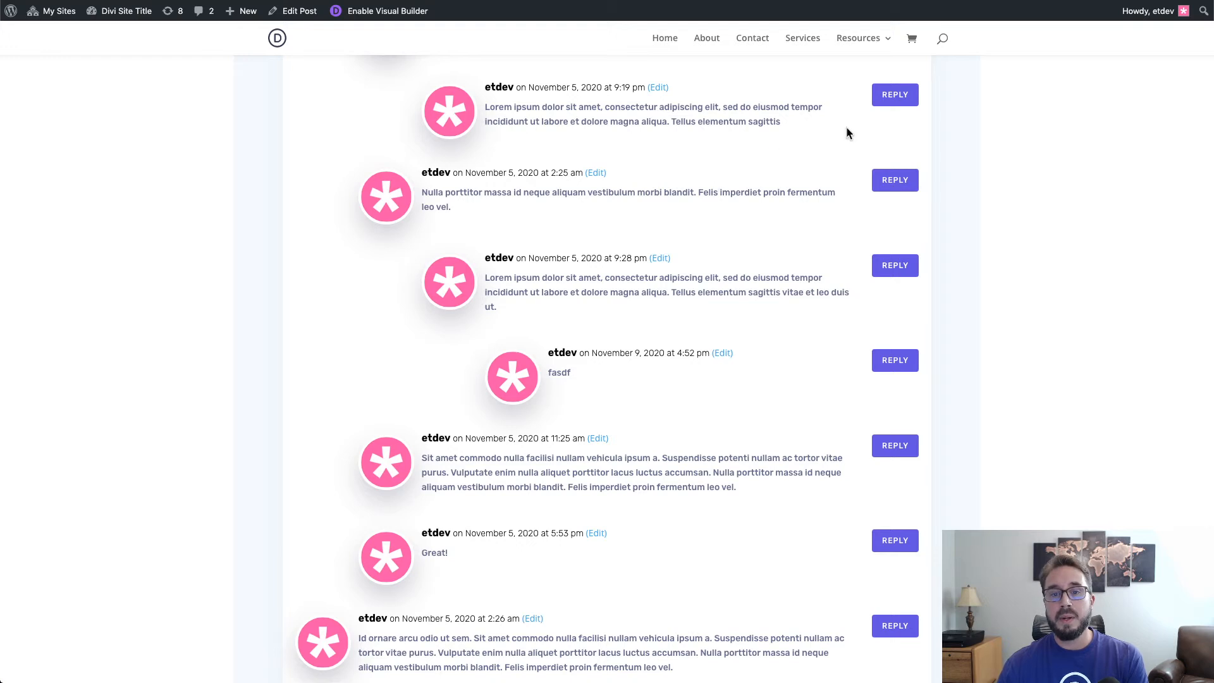
scroll(734, 97, "down", 1)
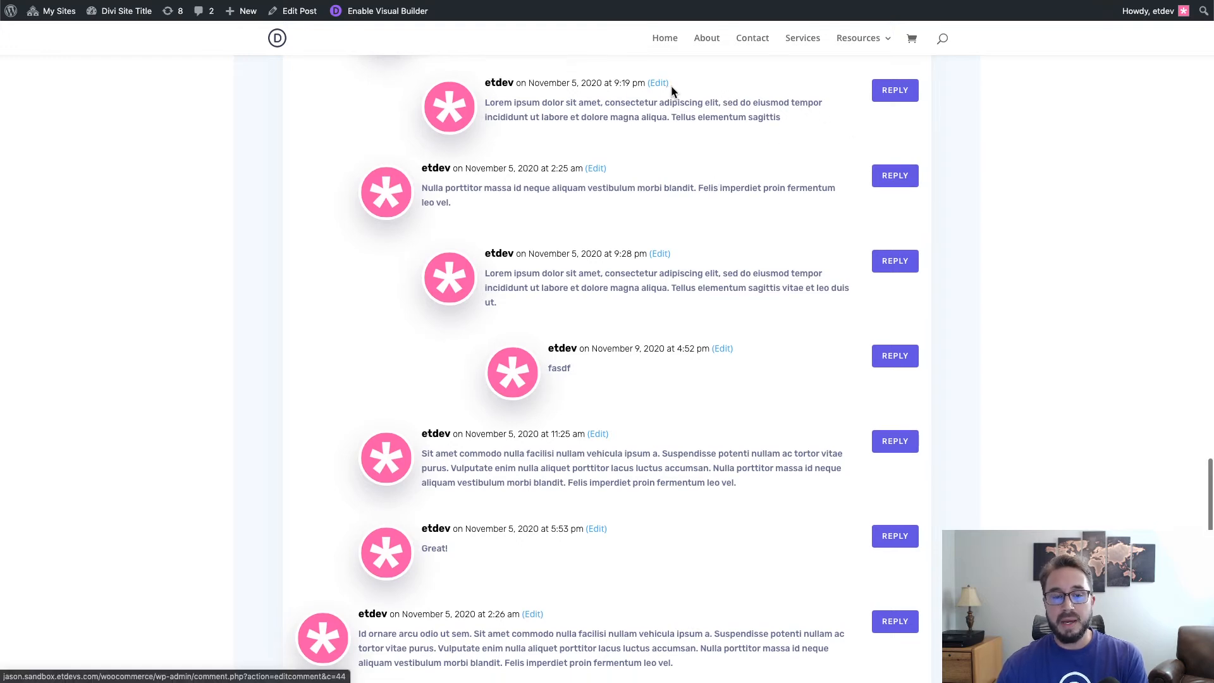
scroll(1056, 129, "up", 1)
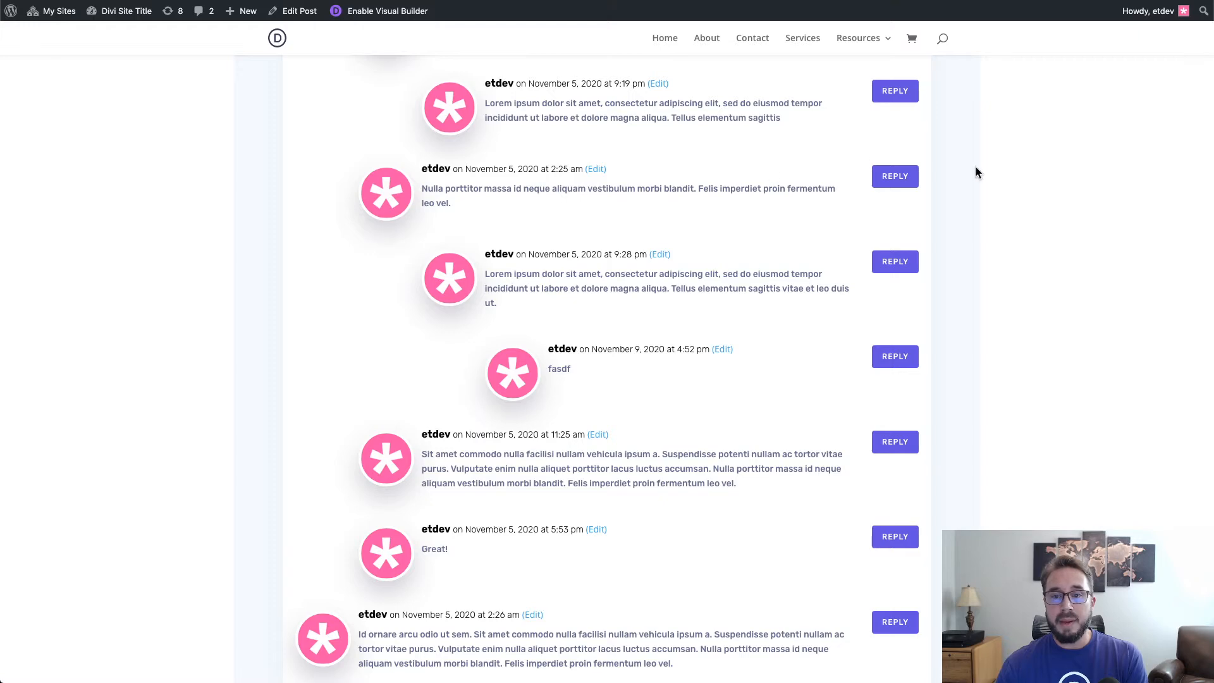
scroll(914, 170, "up", 5)
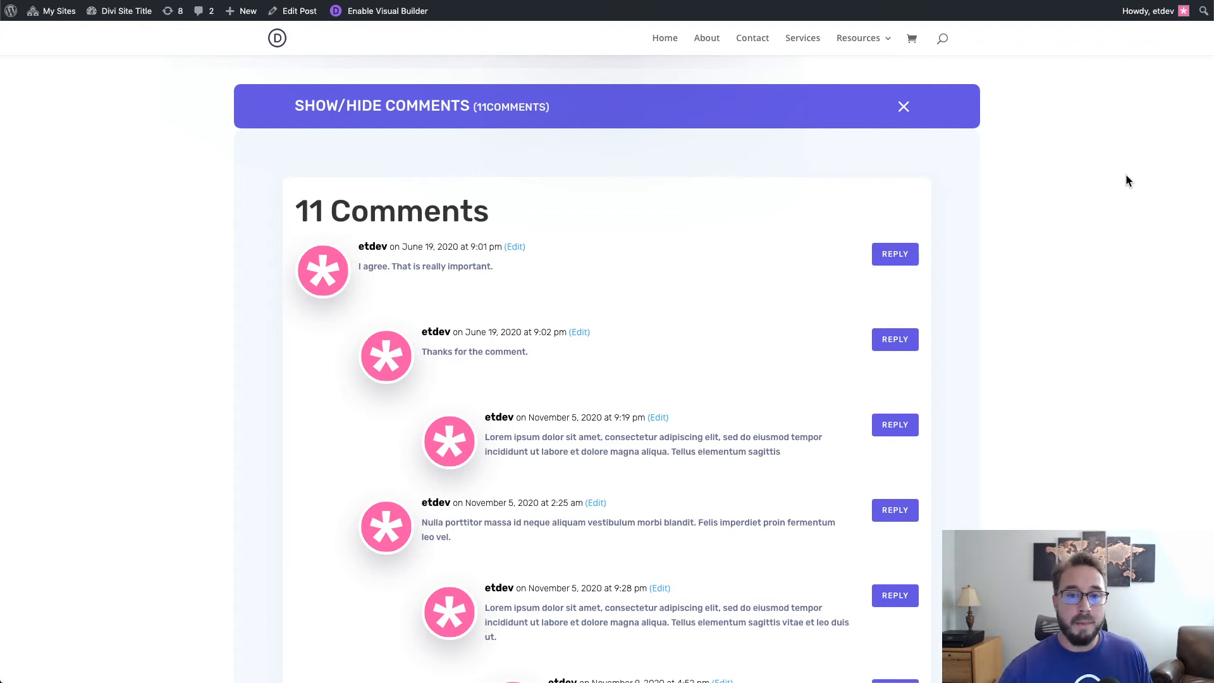
scroll(1126, 177, "down", 1)
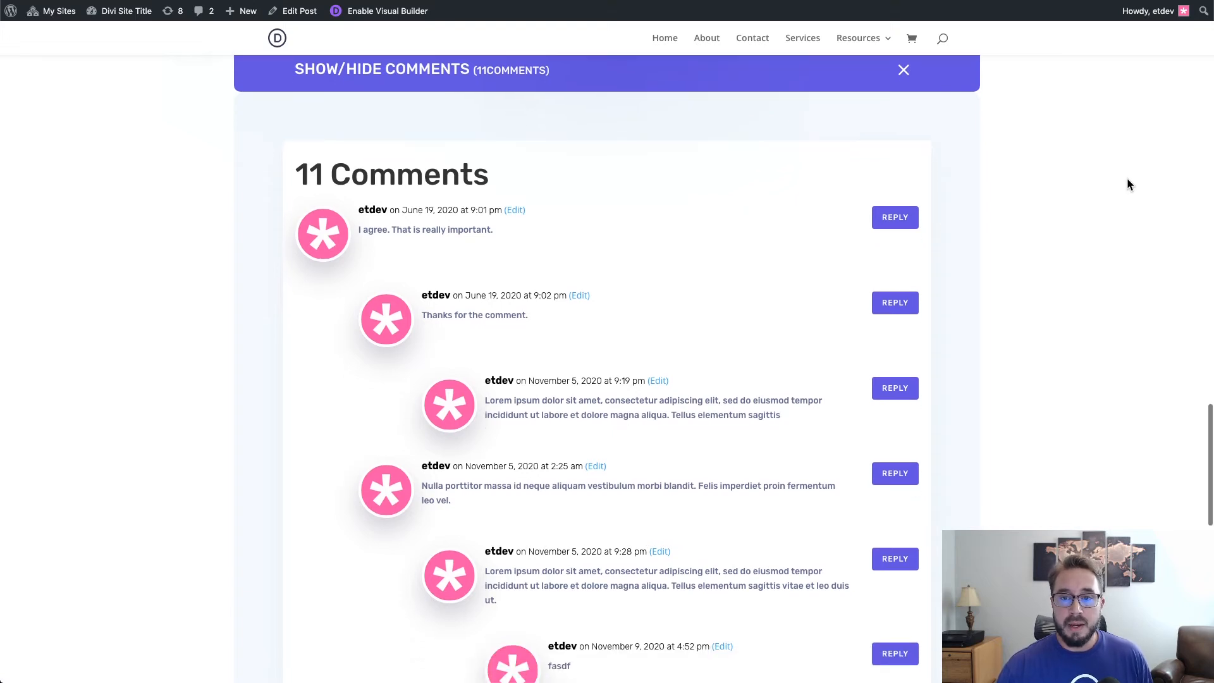
scroll(1094, 170, "up", 2)
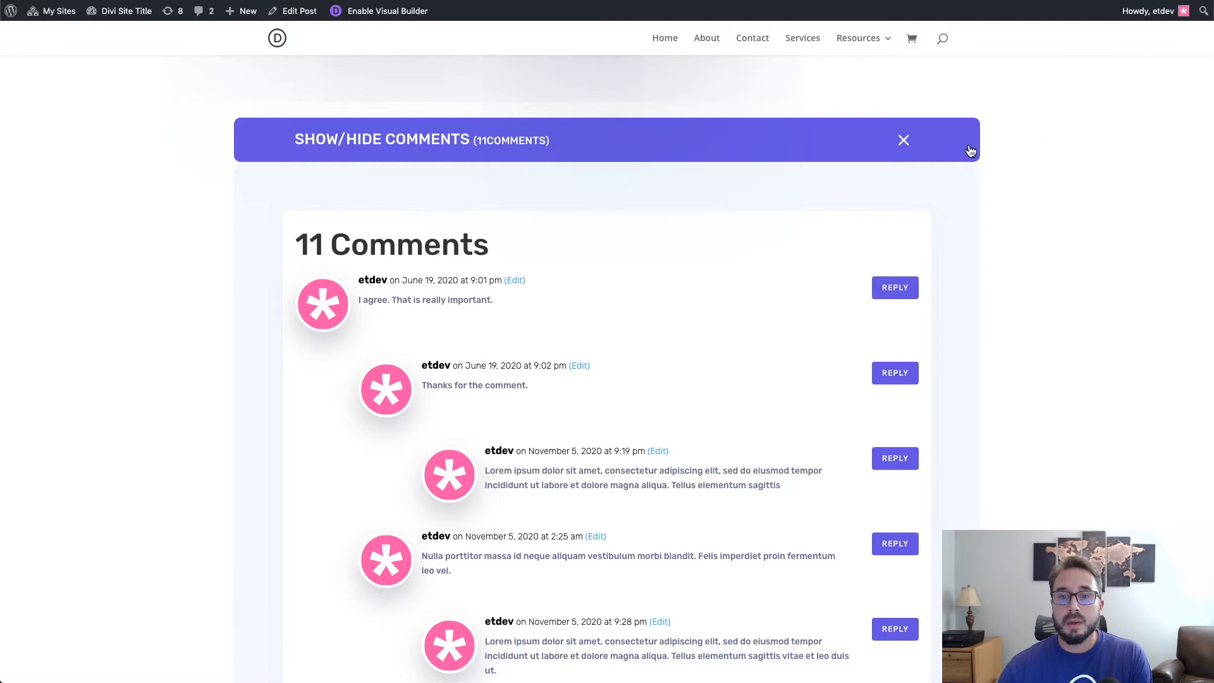
- Hide the comments section with the Show/Hide Comments toggle bar and view the Related Articles section above it
left_click(904, 142)
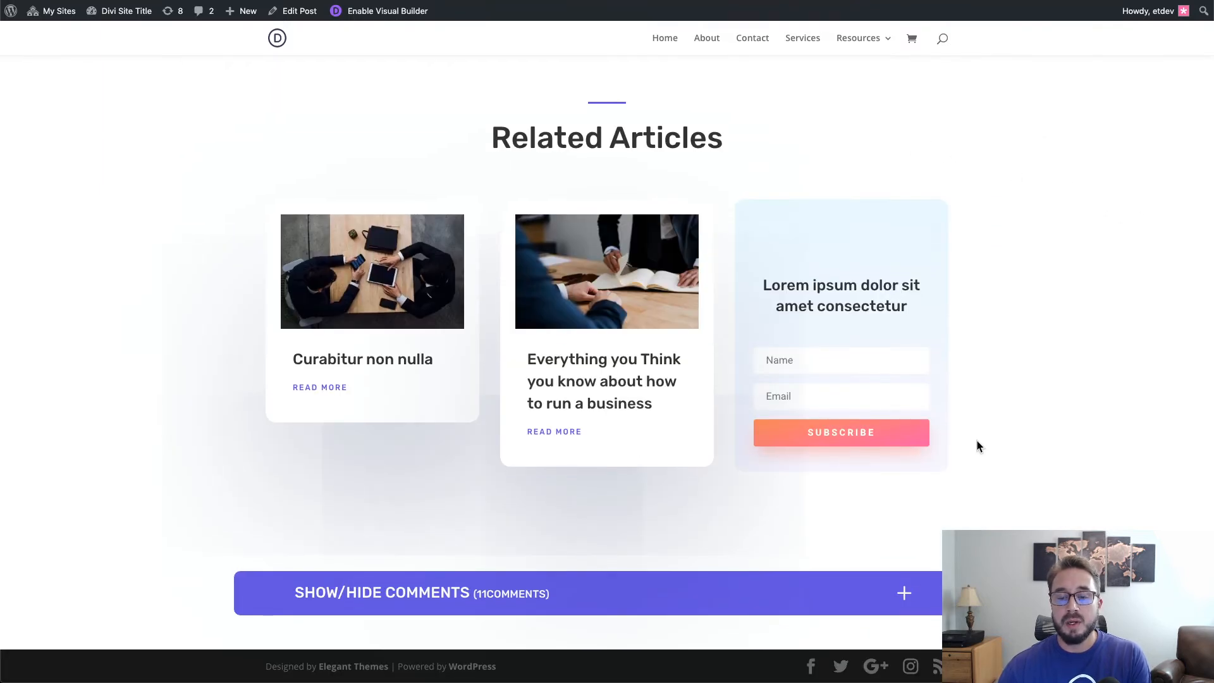
scroll(1024, 495, "up", 1)
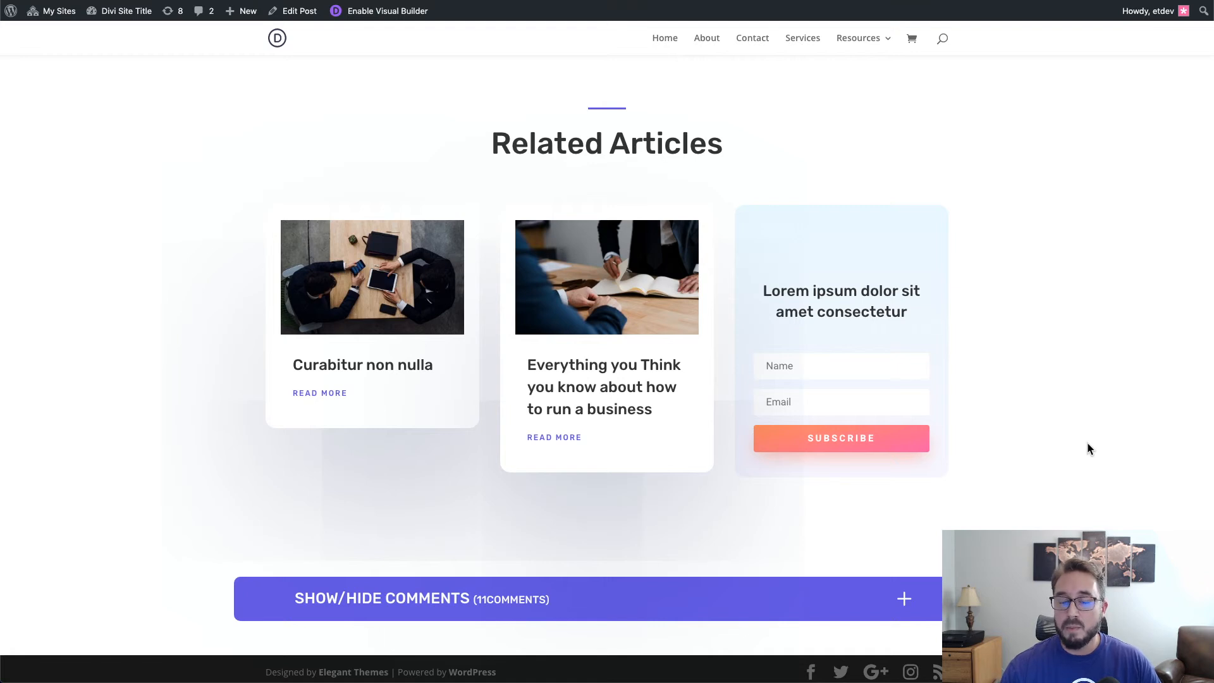
scroll(1088, 443, "down", 1)
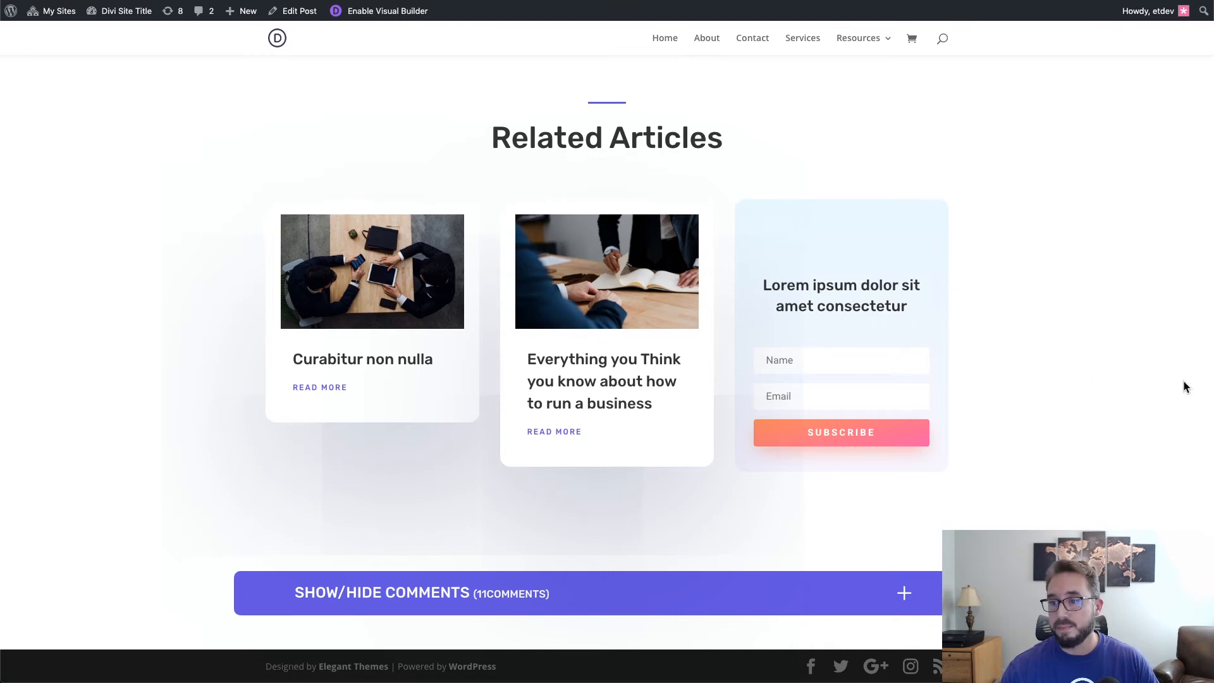